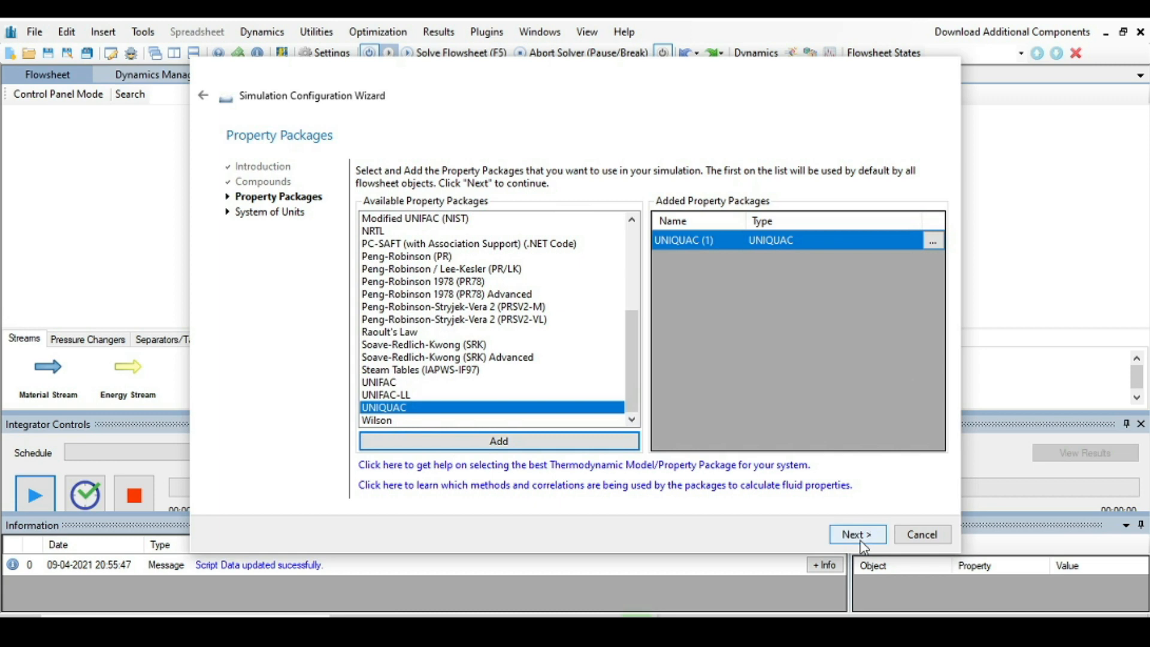
Step: Accept the UNIQUAC property package, choose C5 as the system of units, and finish the simulation configuration
click(854, 539)
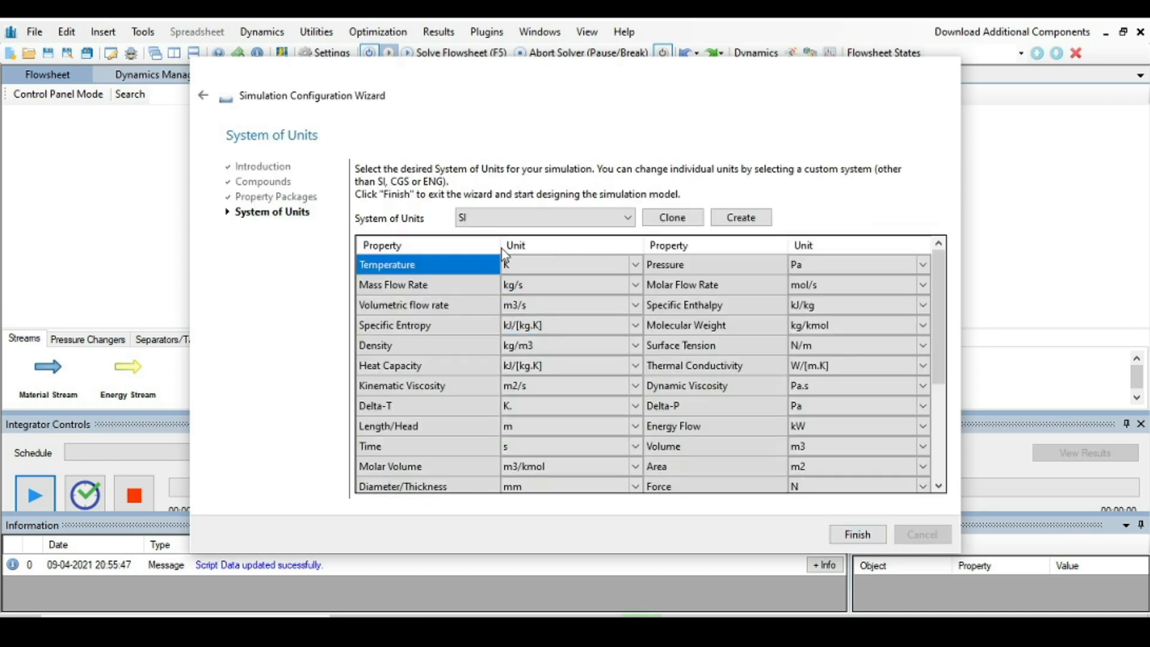
click(628, 219)
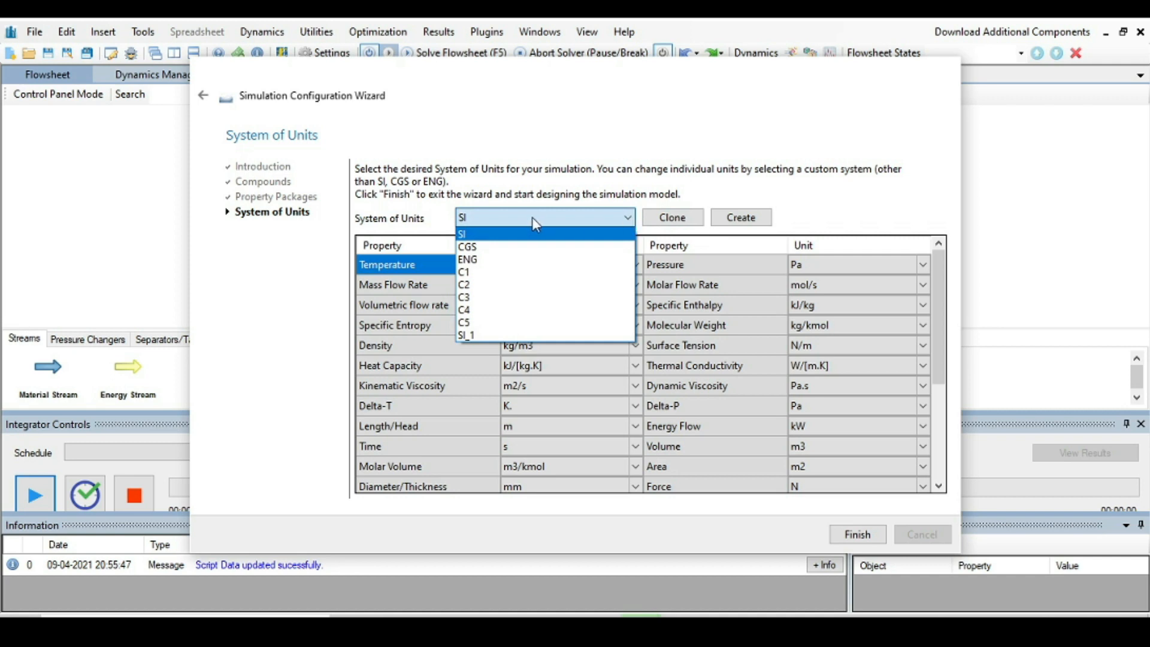
click(473, 325)
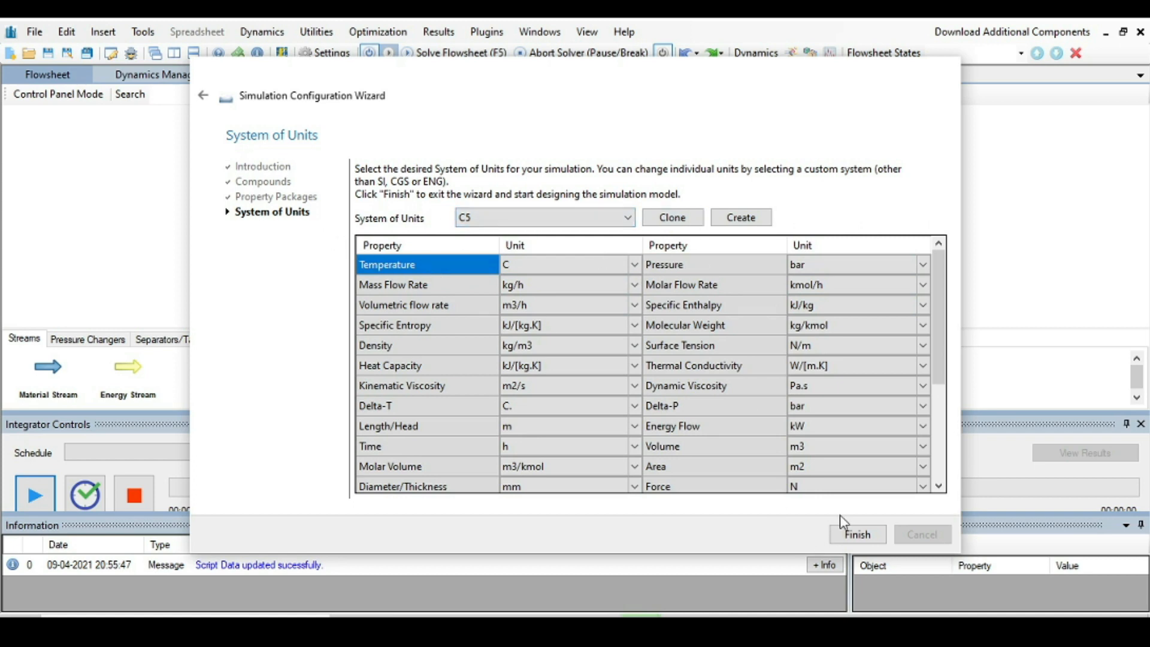
click(855, 538)
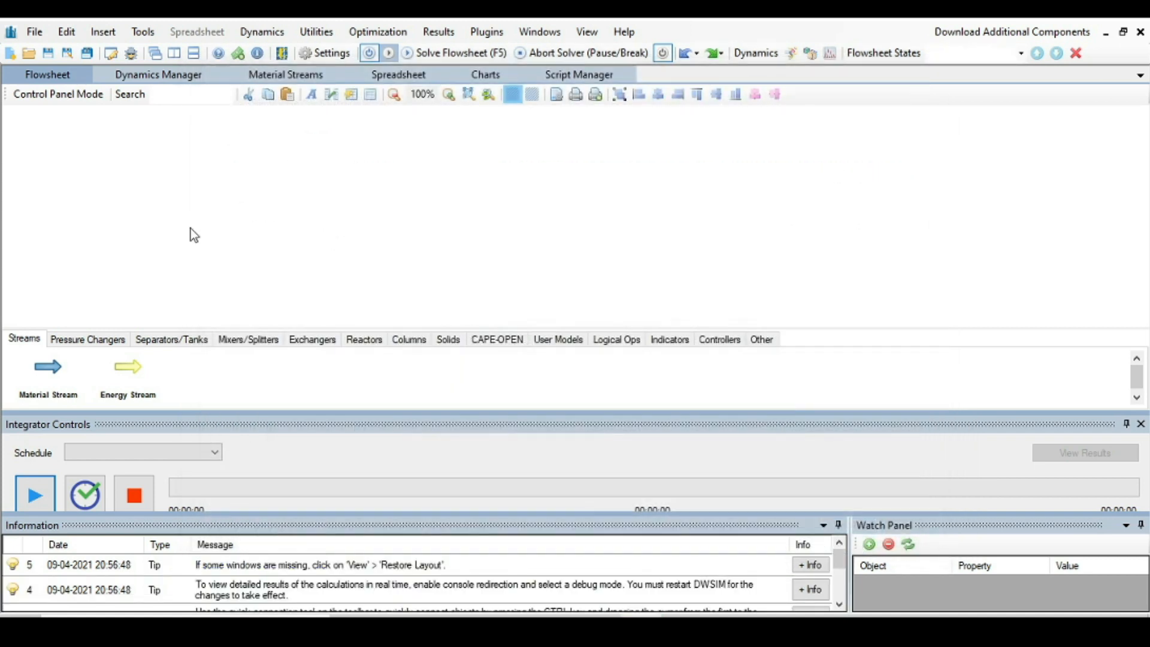
Step: Place four material streams on the flowsheet: three stacked vertically and a fourth to the right of the lowest one
drag(48, 379, 351, 144)
drag(43, 378, 330, 198)
drag(43, 379, 325, 263)
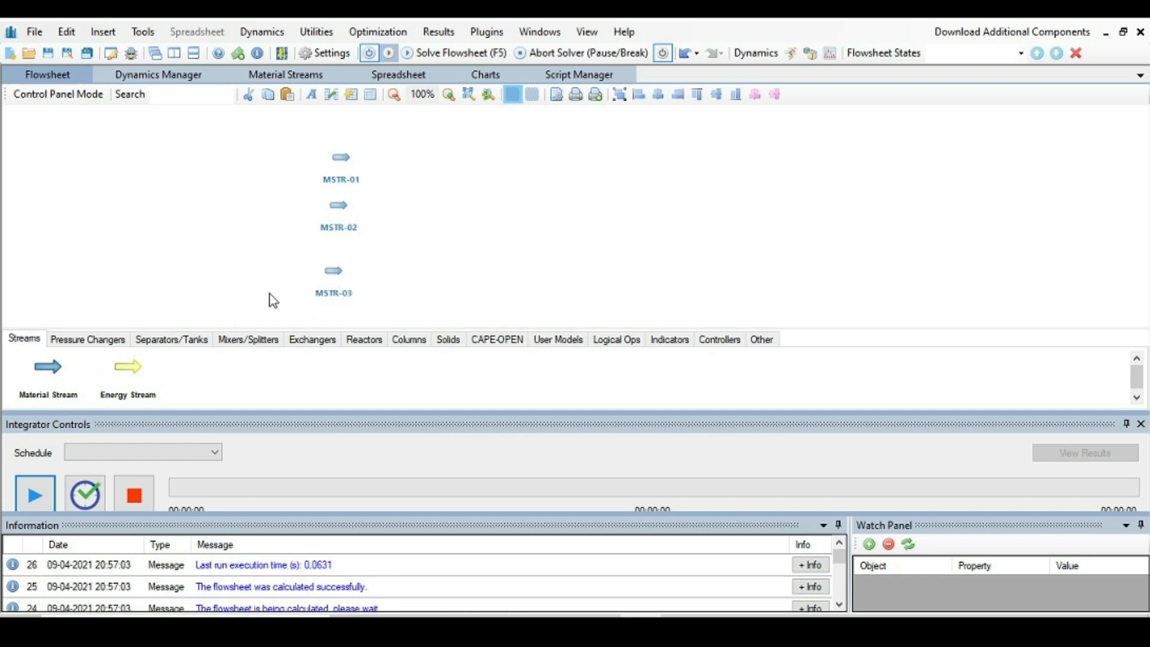
drag(60, 373, 447, 269)
Step: Rotate the material stream MSTR-04 by +180°
right_click(452, 273)
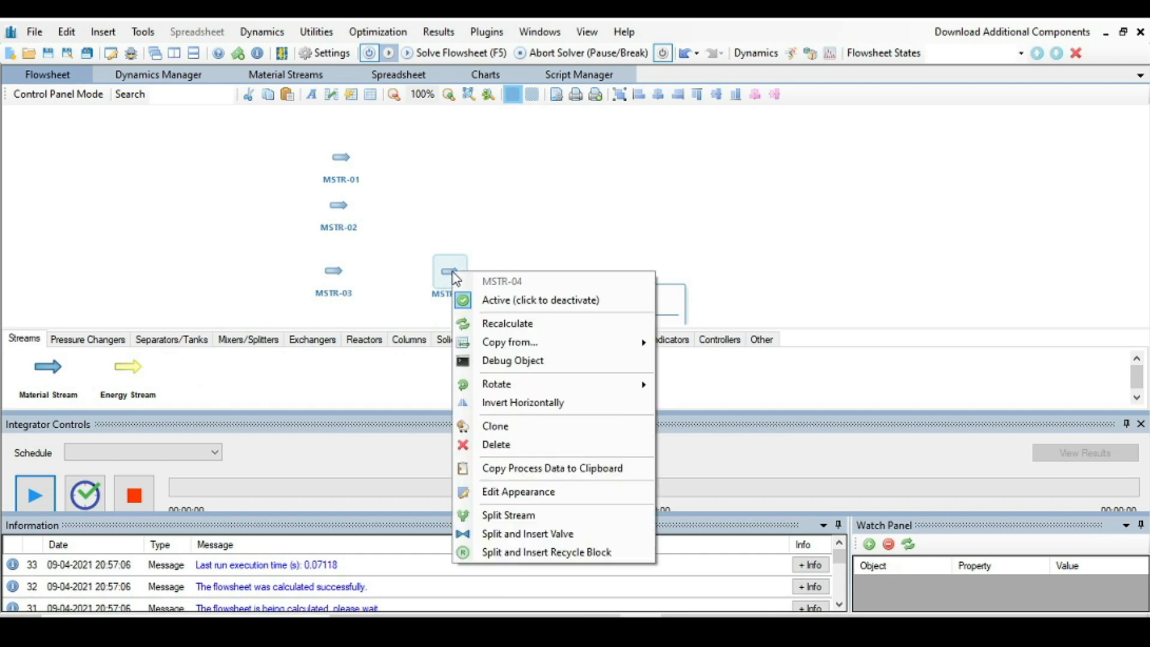
mouse_move(503, 391)
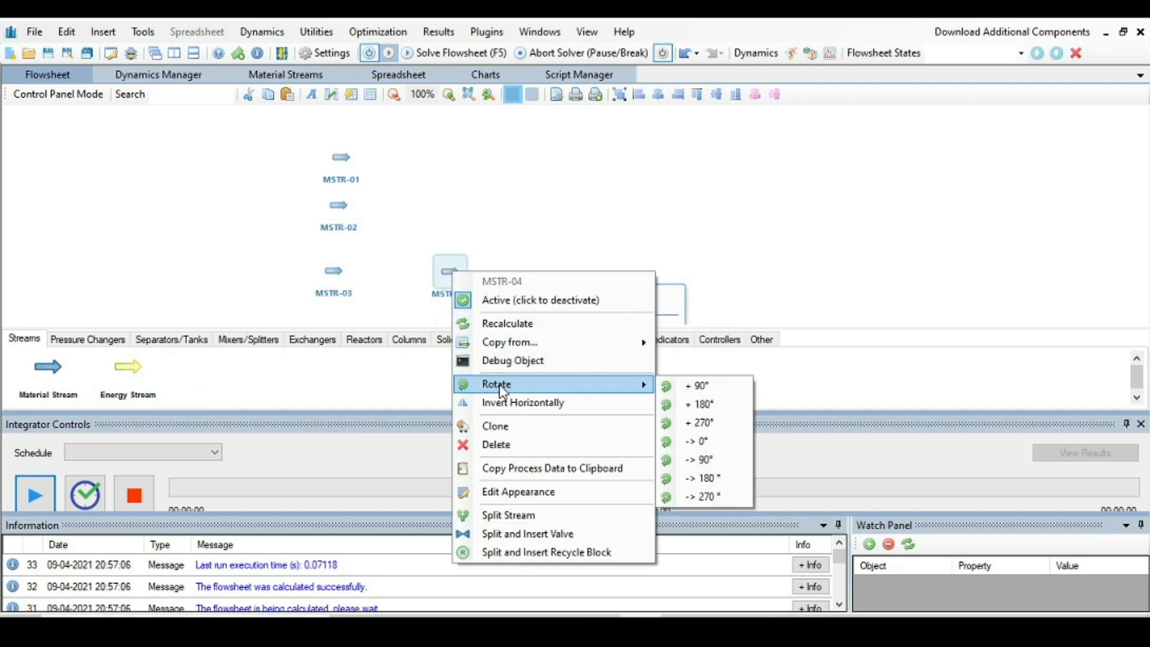
click(701, 405)
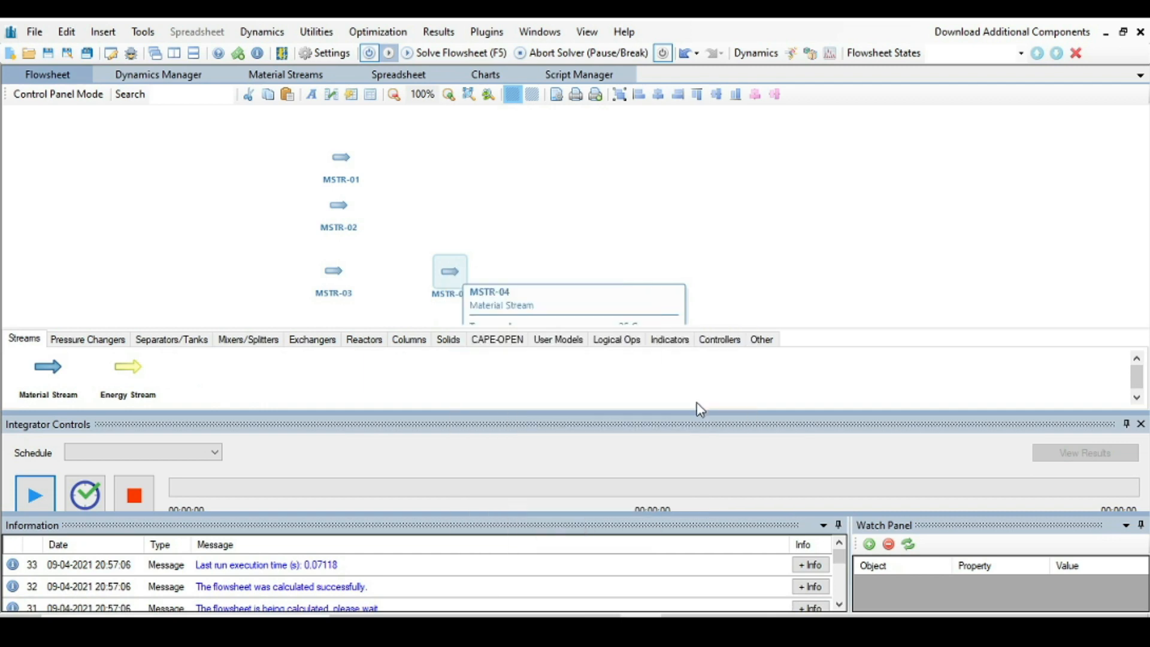
Step: Set the orientation of the material stream MSTR-04 to 90°
right_click(455, 279)
mouse_move(500, 388)
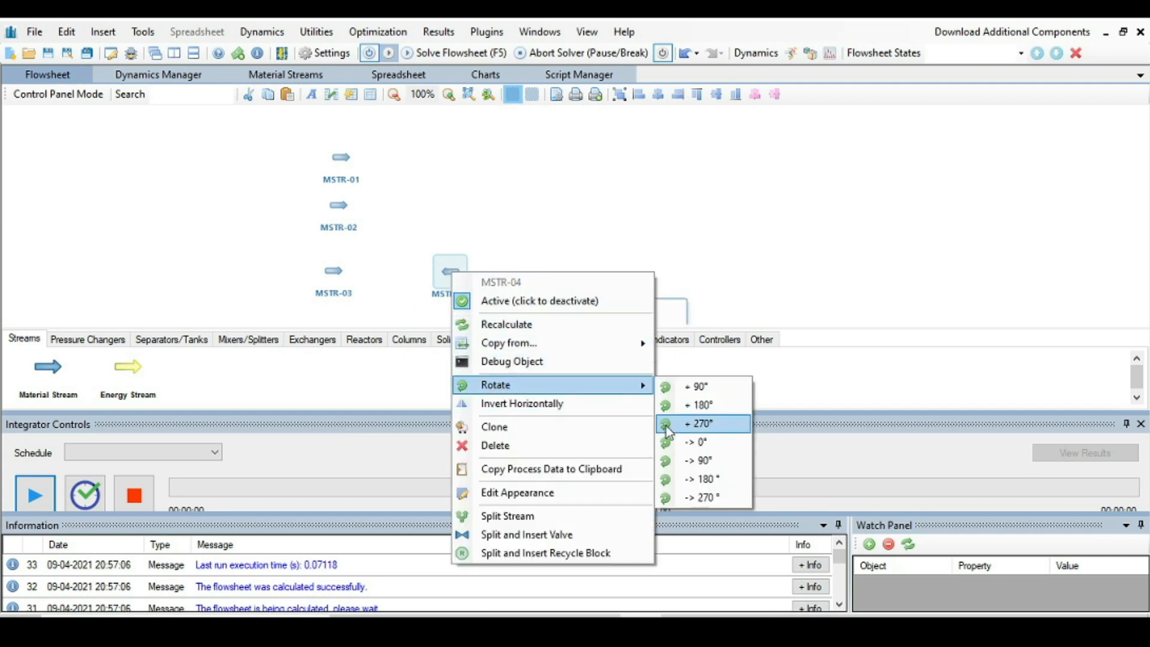
click(695, 460)
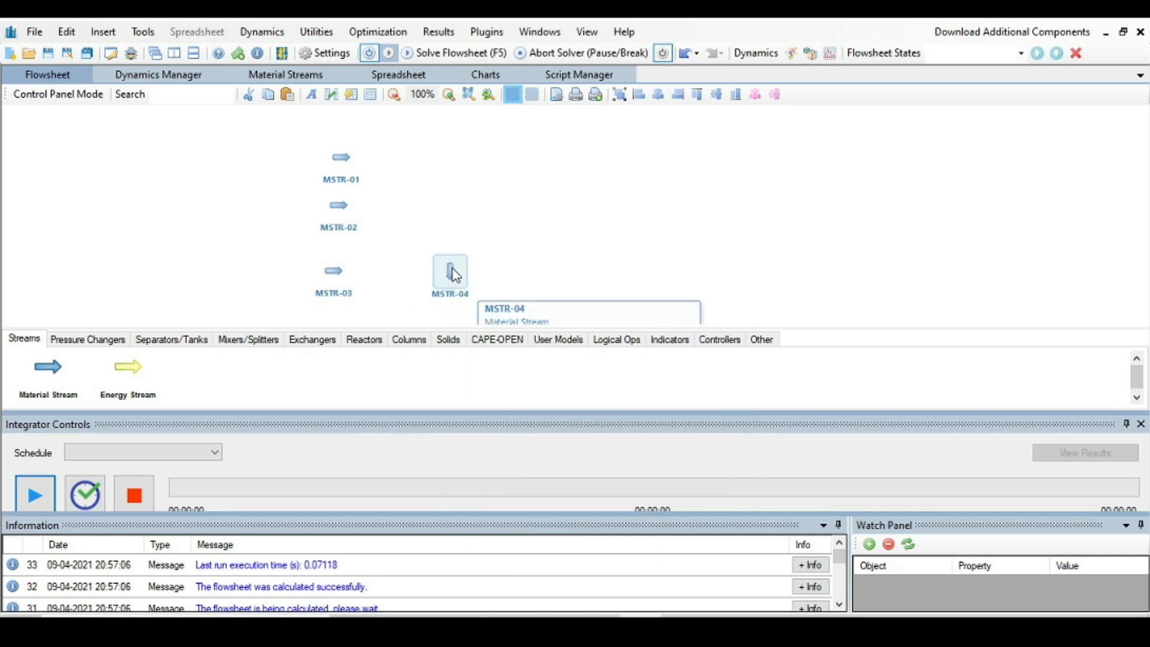
Step: Rename the uppermost material stream, MSTR-01, as MeOH
mouse_move(341, 161)
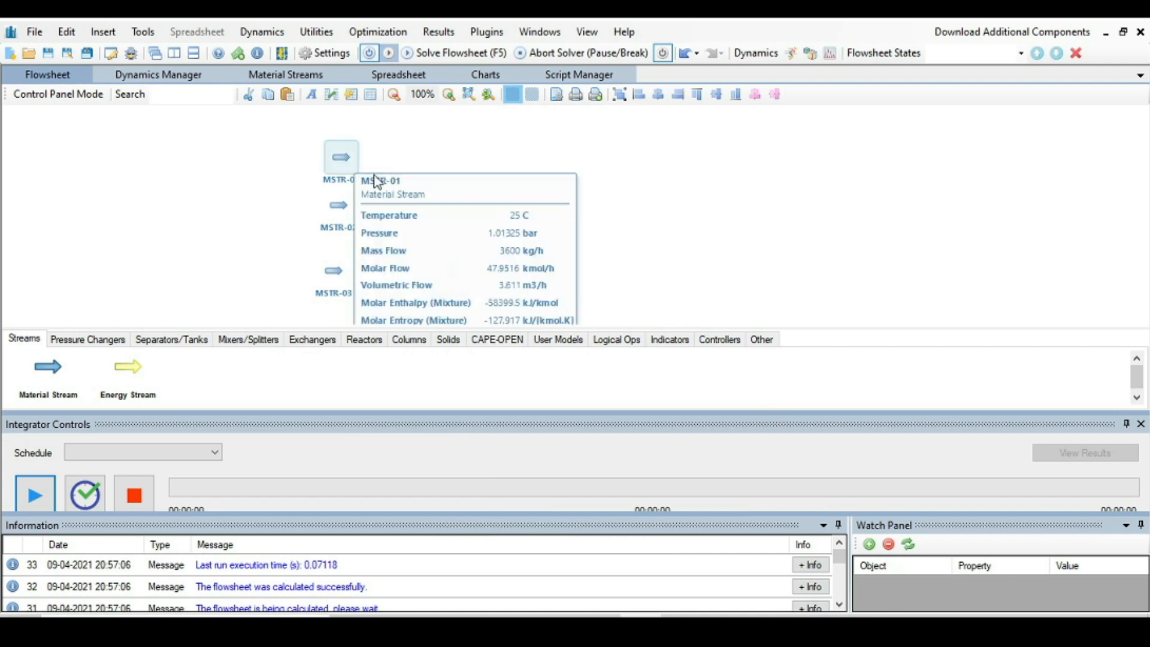
double_click(334, 189)
click(210, 134)
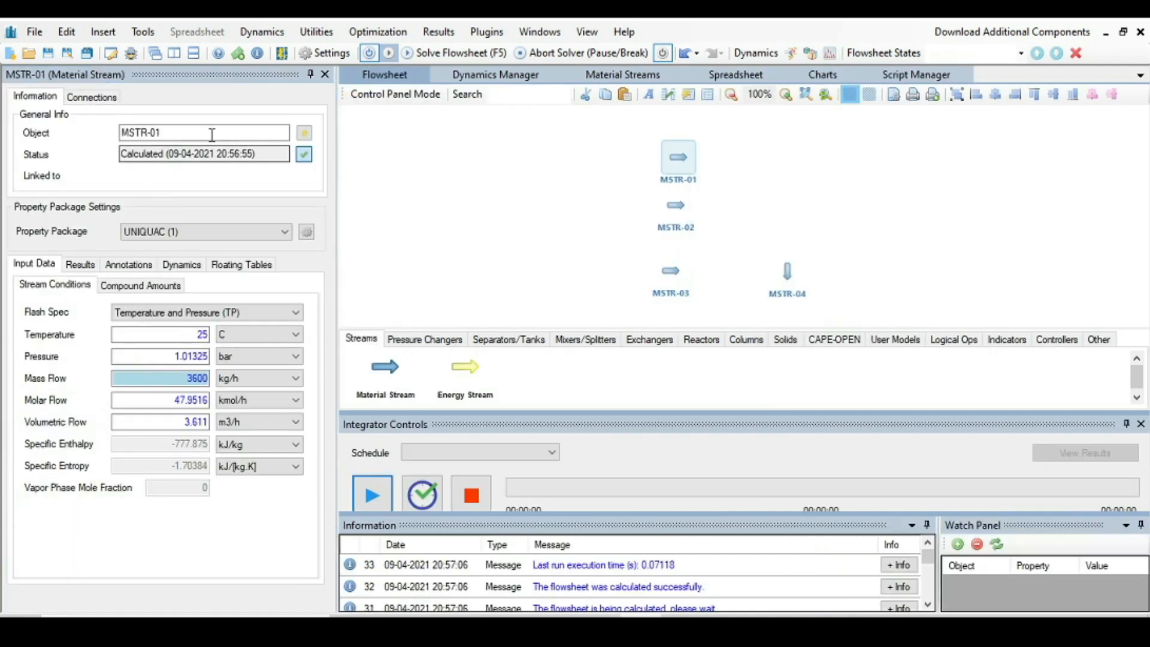
drag(144, 123, 103, 124)
key(BackSpace)
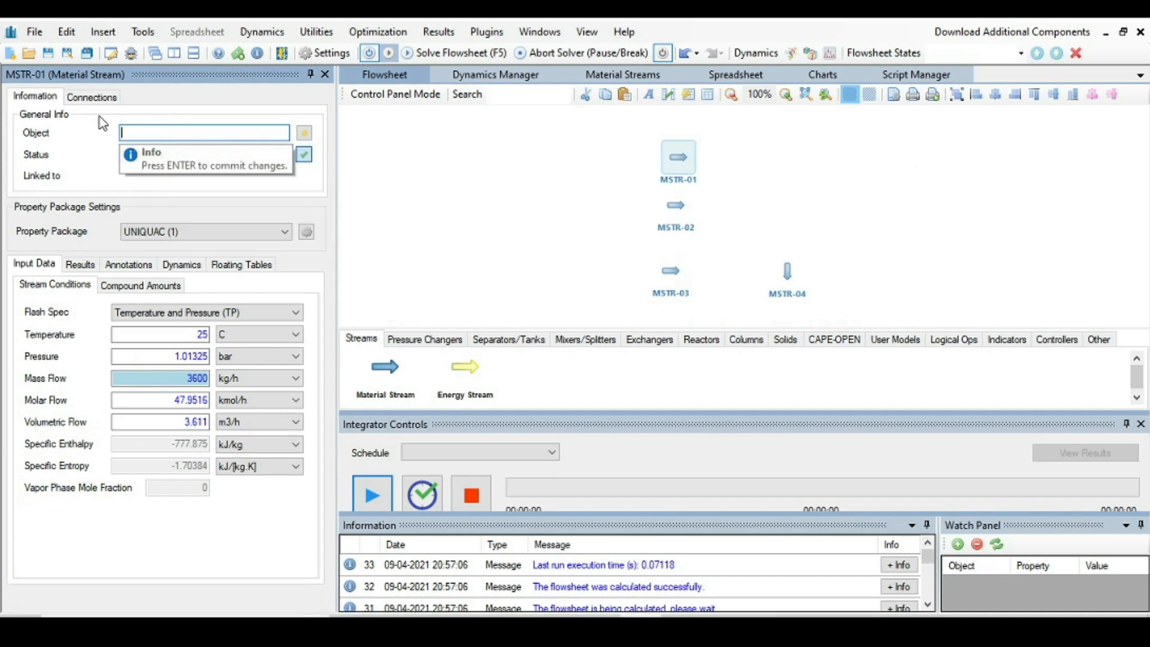
text(MeOH)
key(Return)
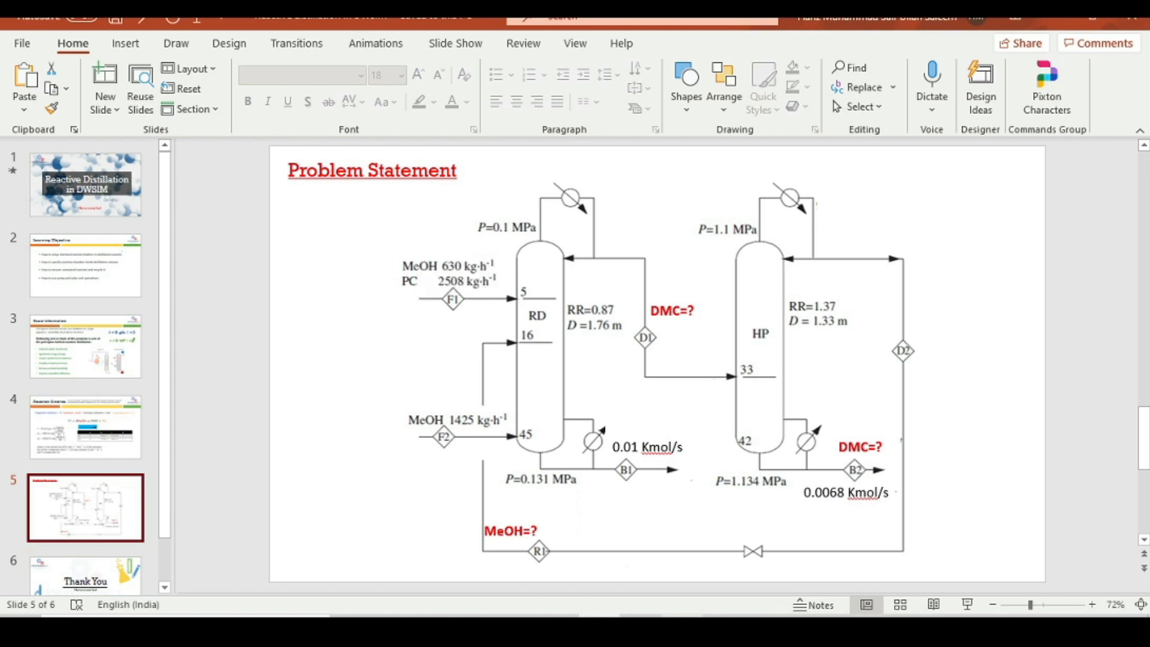
Step: Return from the problem statement slide to DWSIM and set the MeOH stream's mass flow to 630 kg/h
click(641, 628)
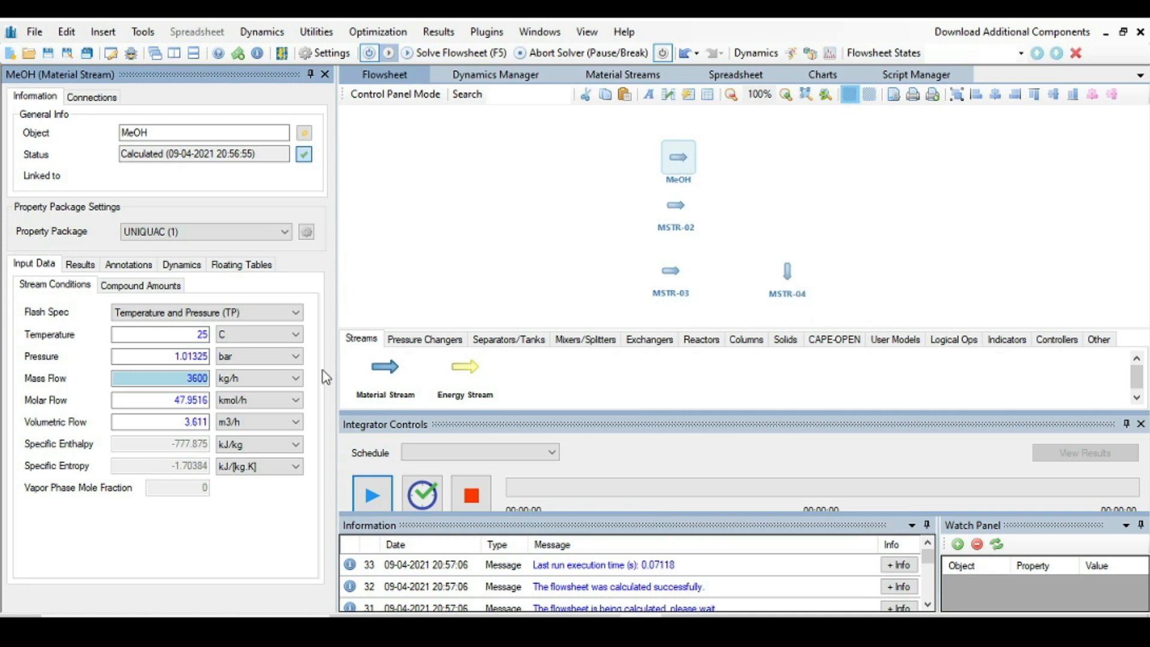
click(209, 382)
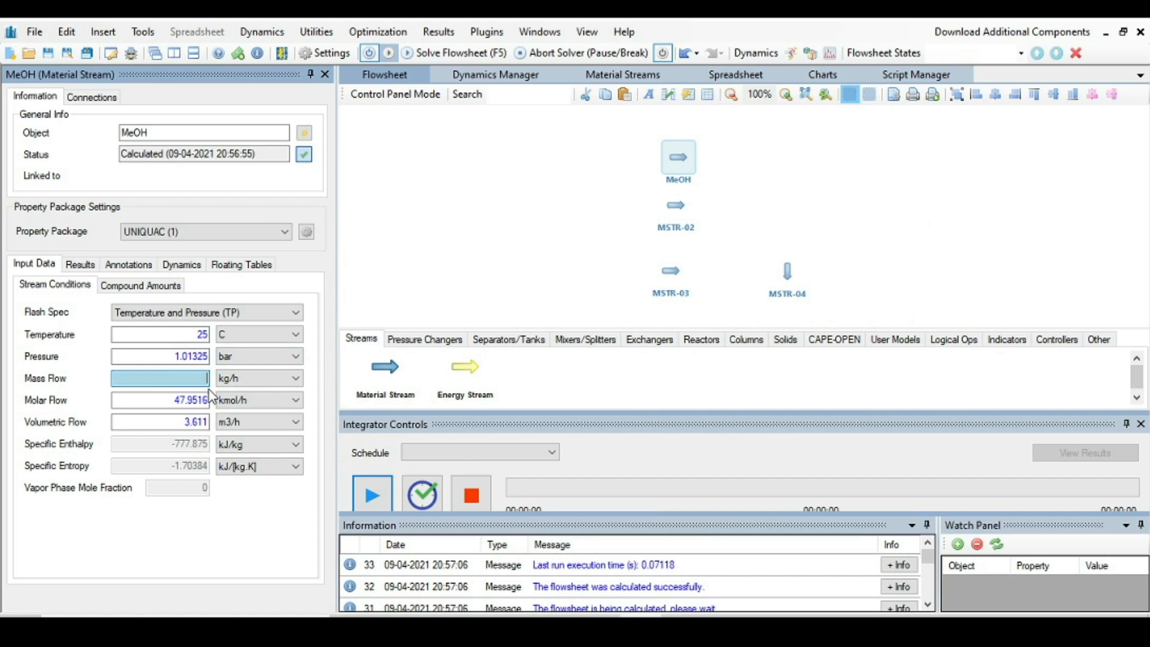
key(Return)
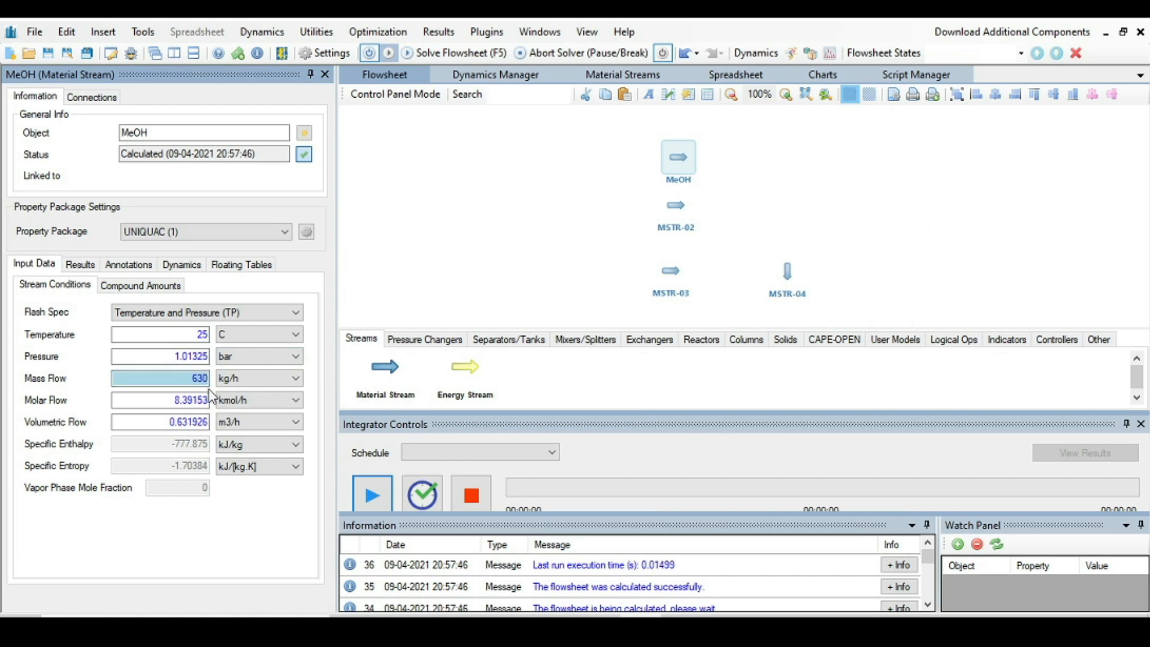
Step: Define the MeOH stream as pure methanol with mole fraction 1 and the other three compounds at 0, and accept the composition
click(141, 285)
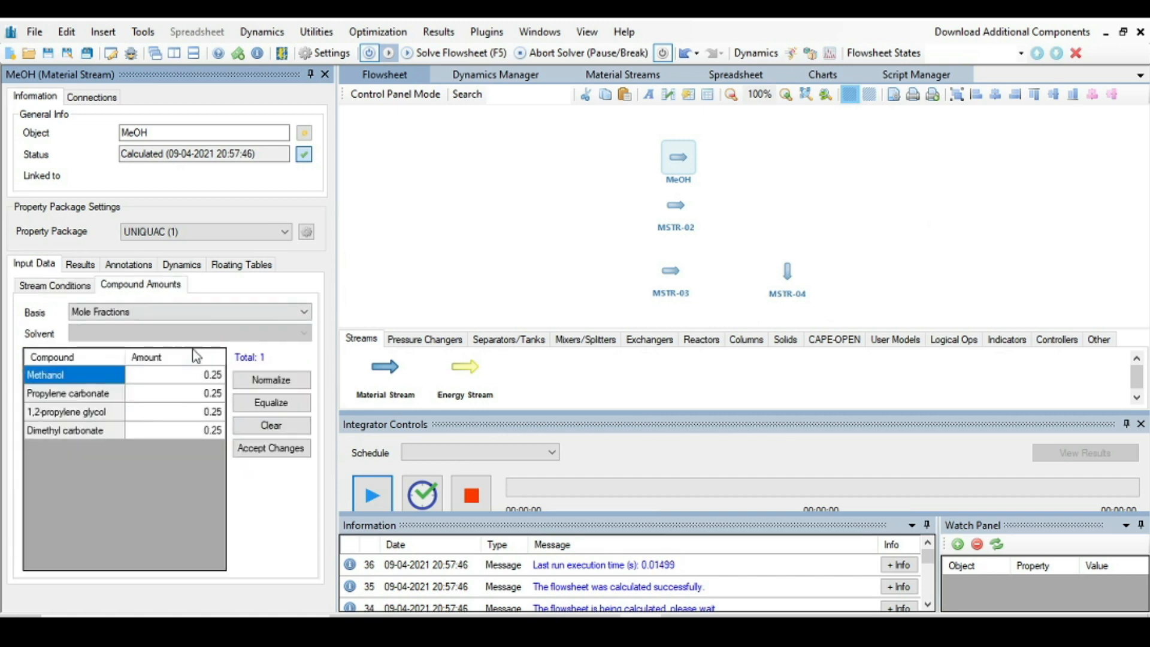
click(211, 379)
text(1)
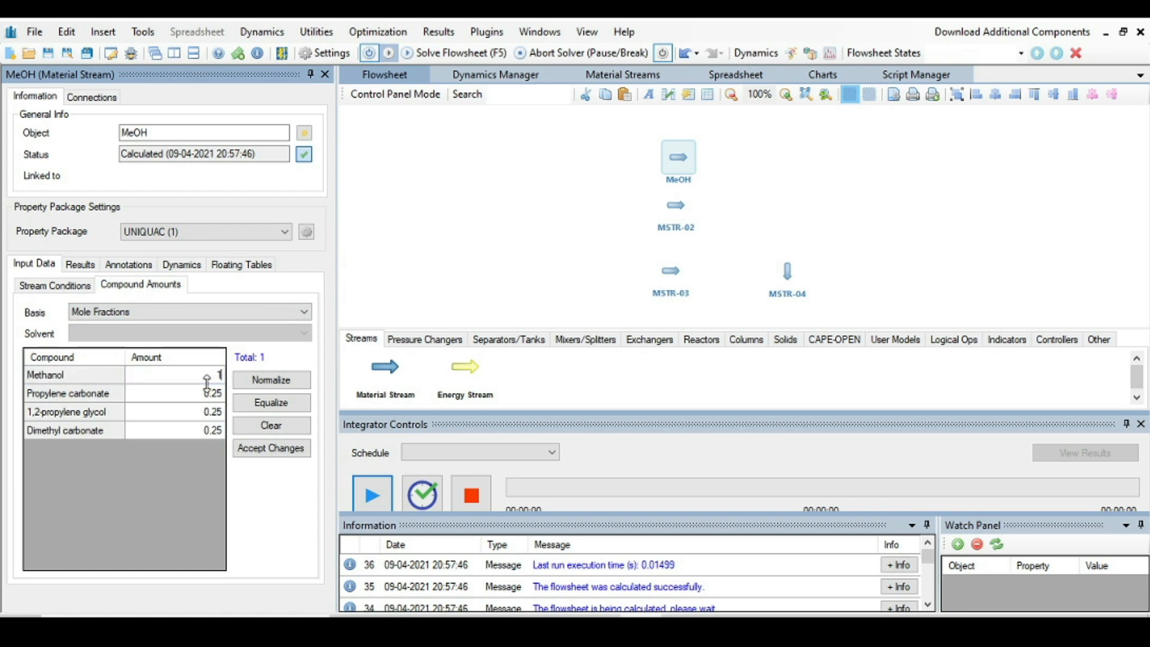
key(Return)
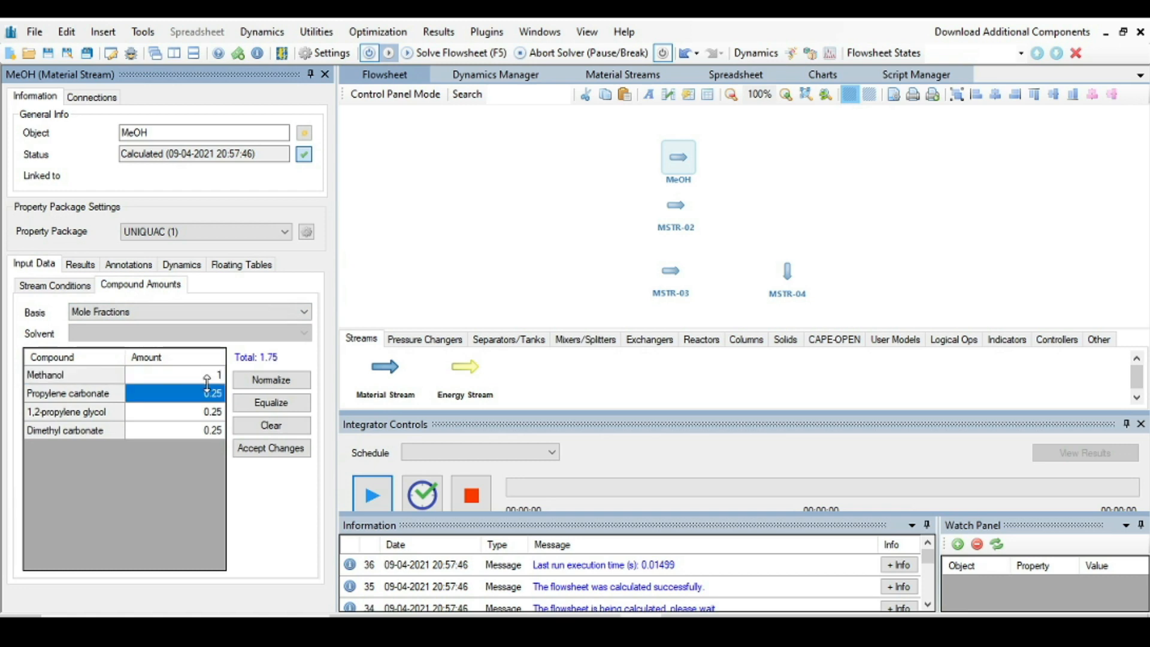
text(0)
key(Return)
text(0)
key(Return)
text(0)
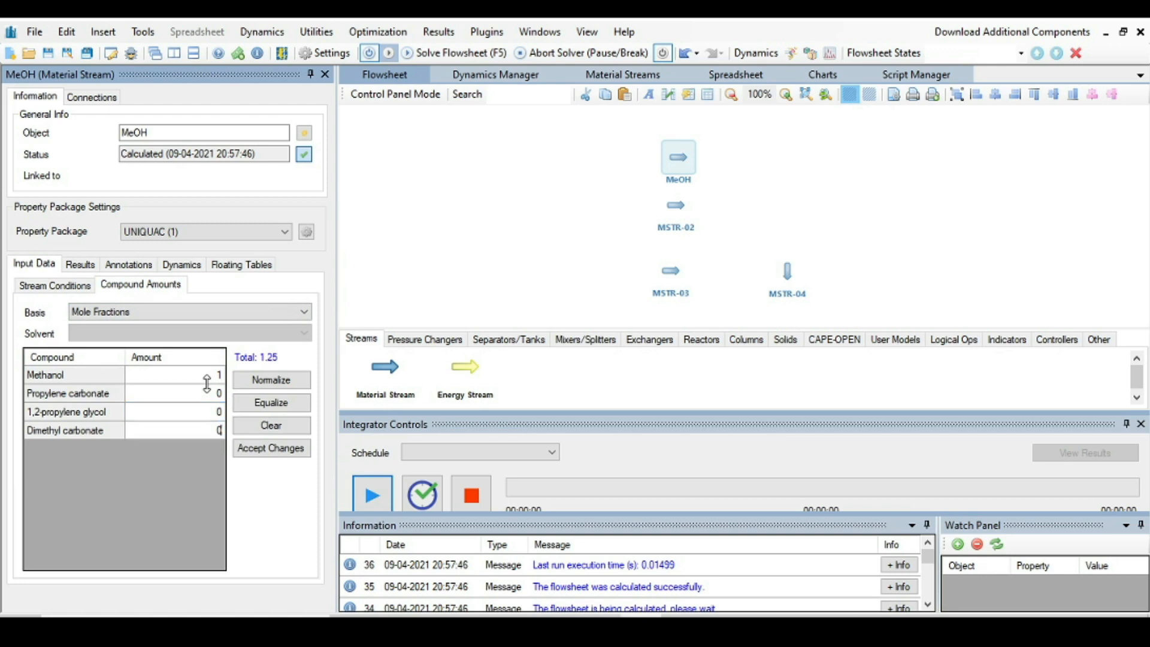
click(250, 455)
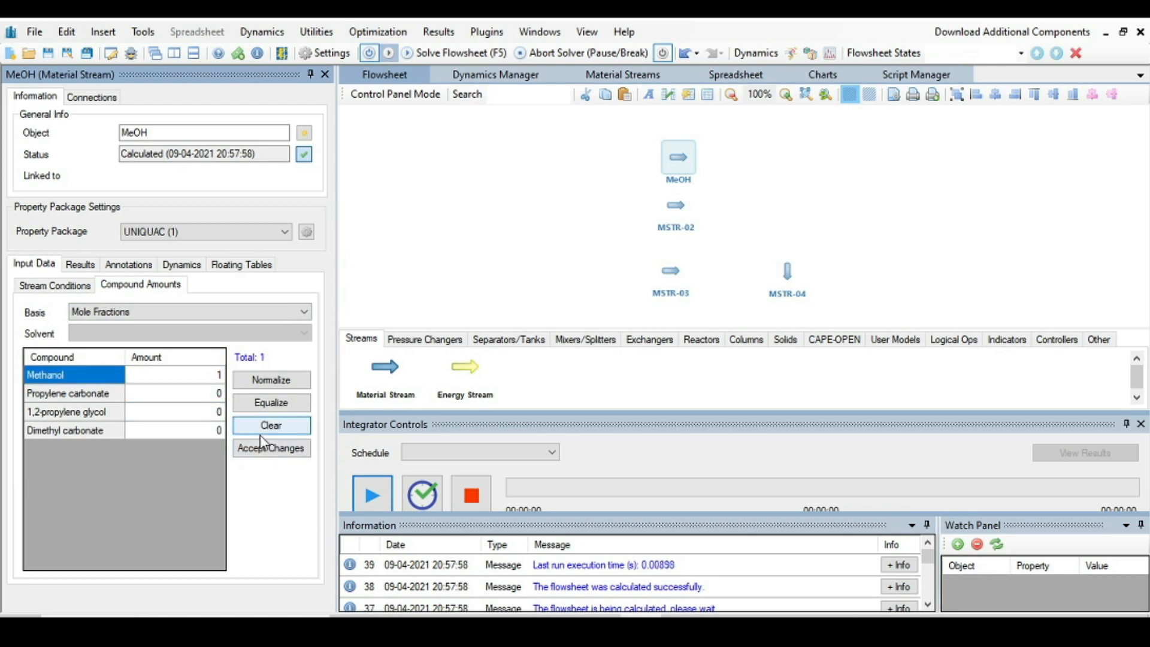
click(264, 454)
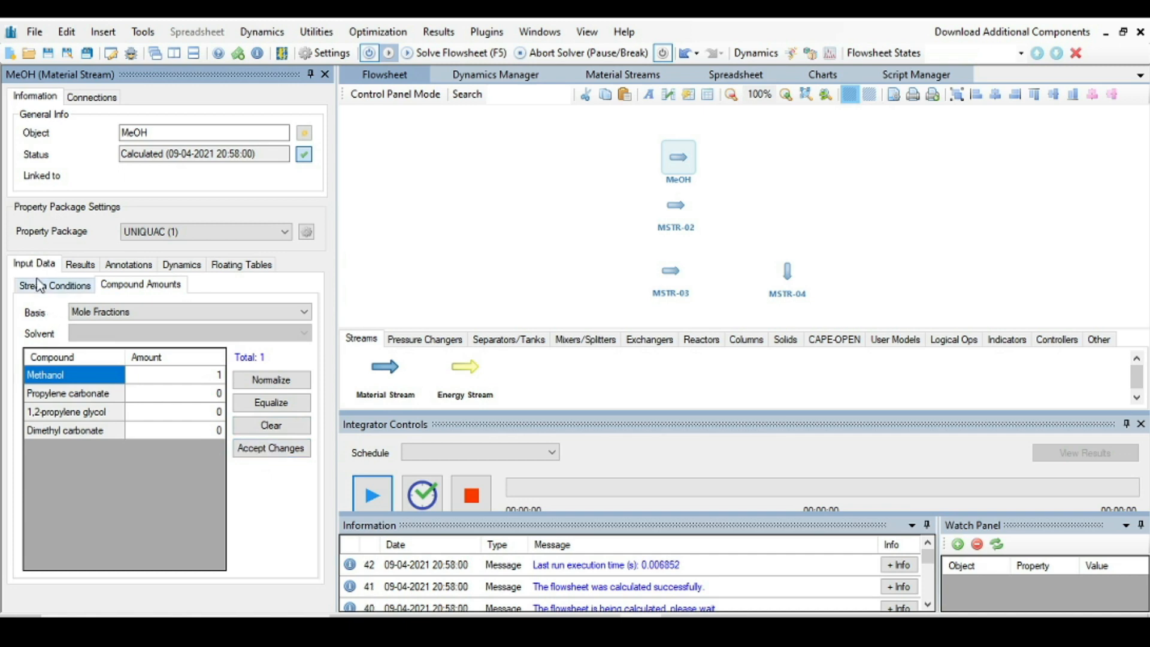
click(52, 286)
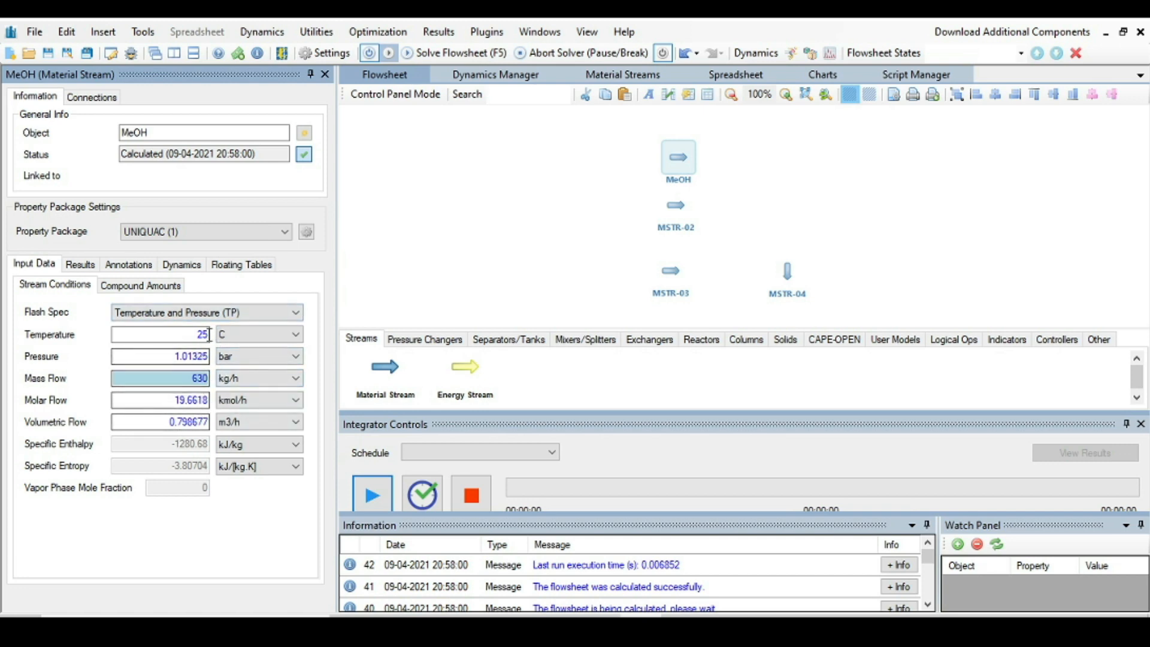
Step: Check the PC feed rate on the problem statement slide and set stream MSTR-02's mass flow to 2508 kg/h
click(674, 210)
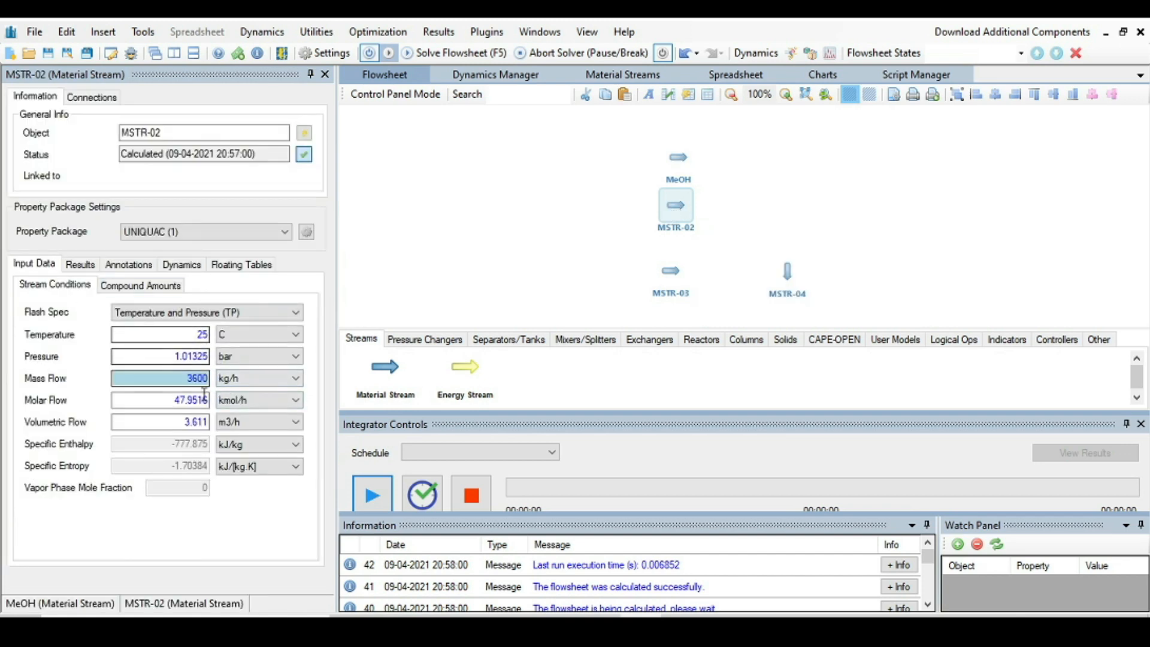
click(599, 627)
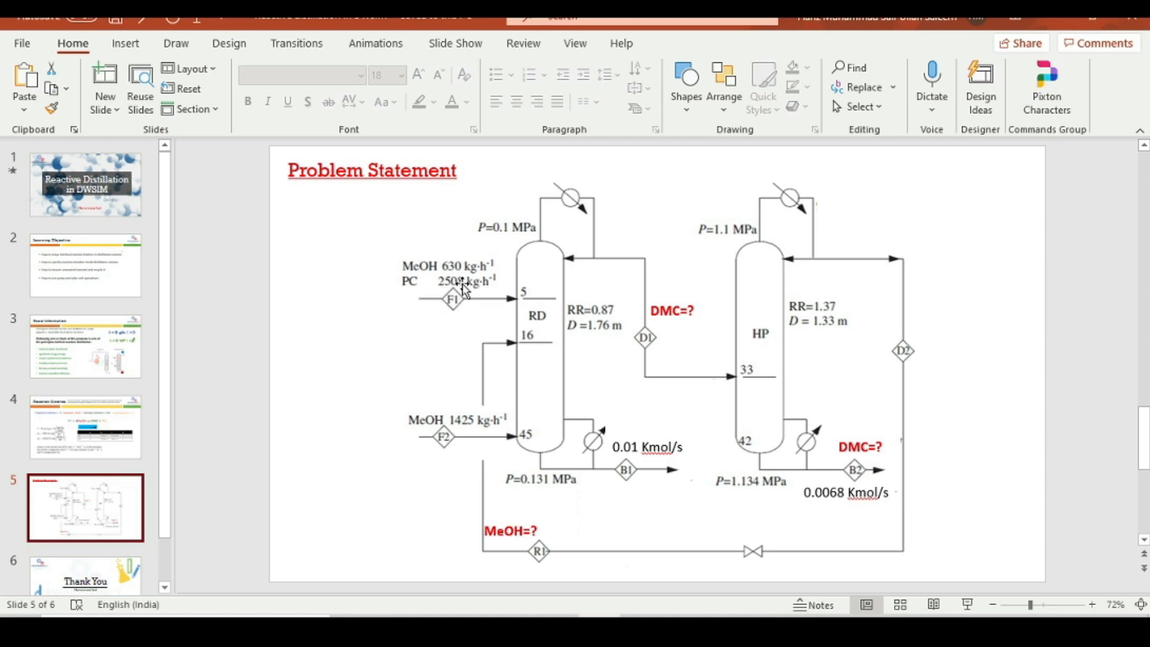
key(alt+Tab)
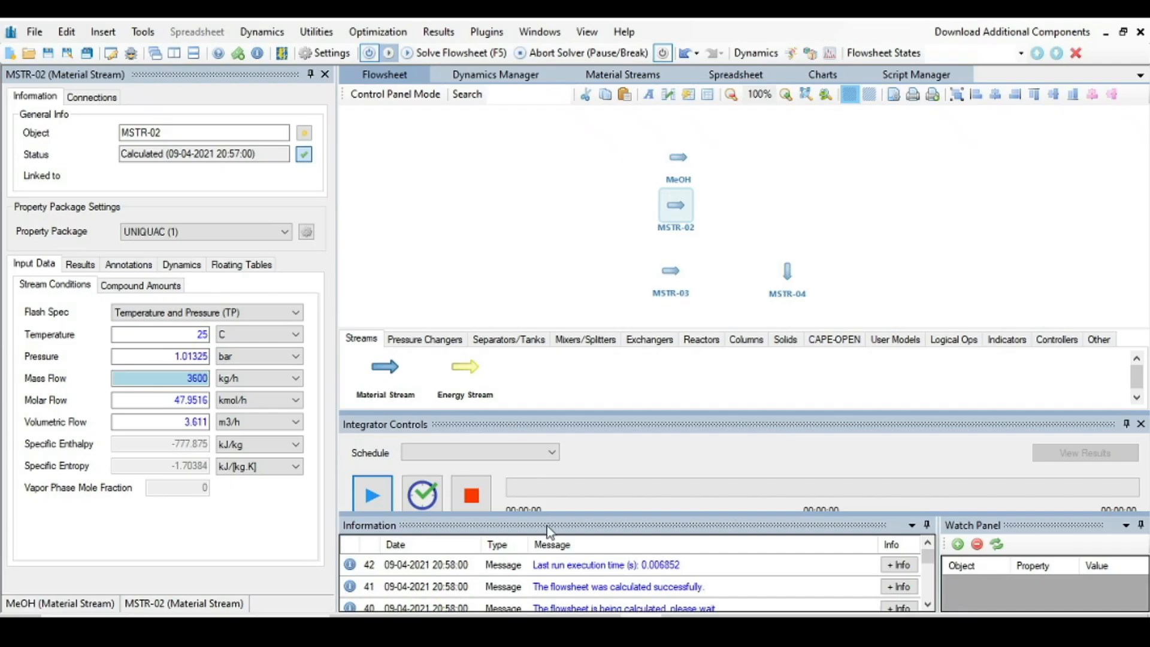
double_click(191, 378)
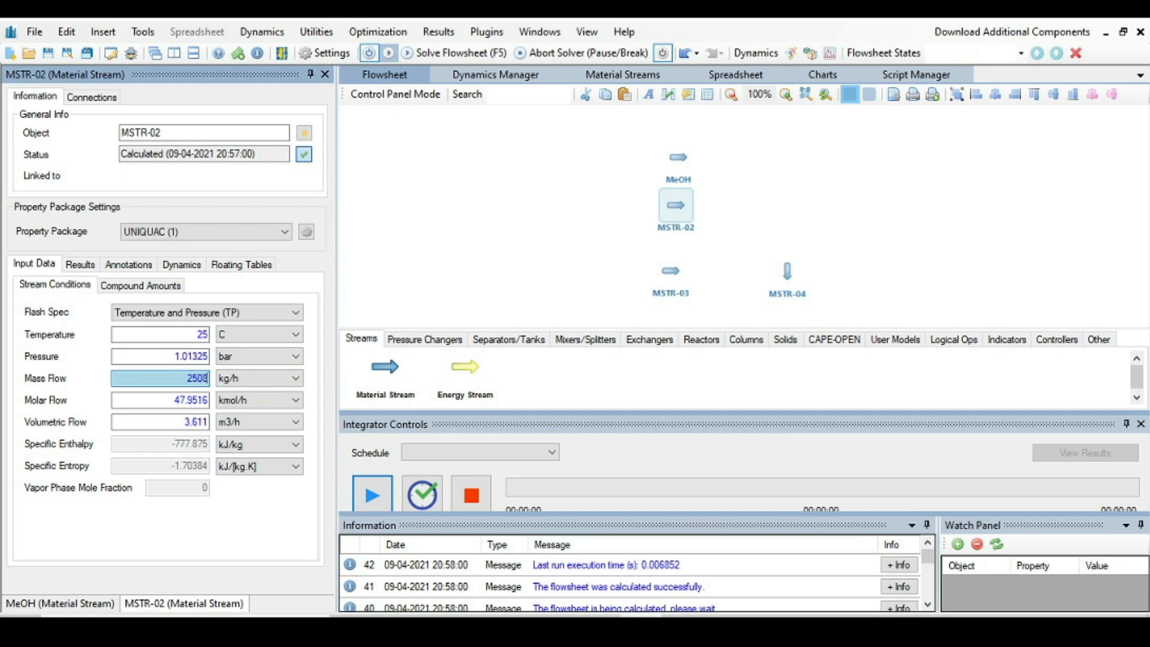
Step: Define stream MSTR-02 as pure propylene carbonate with mole fraction 1 and the other three compounds at 0, and accept the composition
click(141, 286)
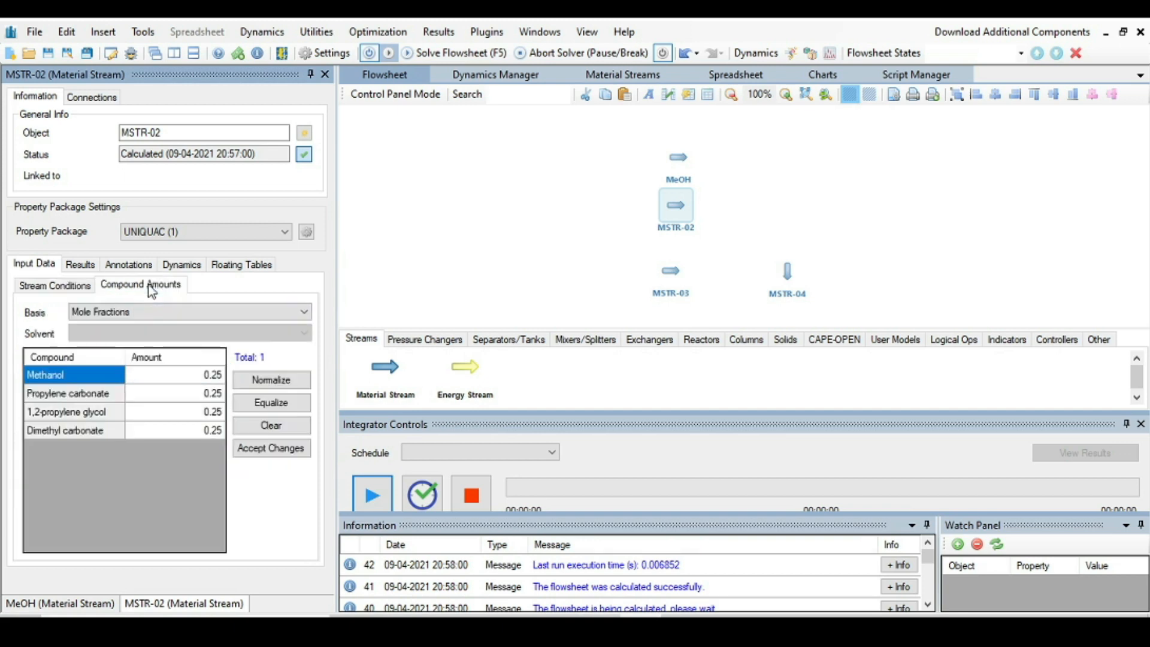
click(220, 379)
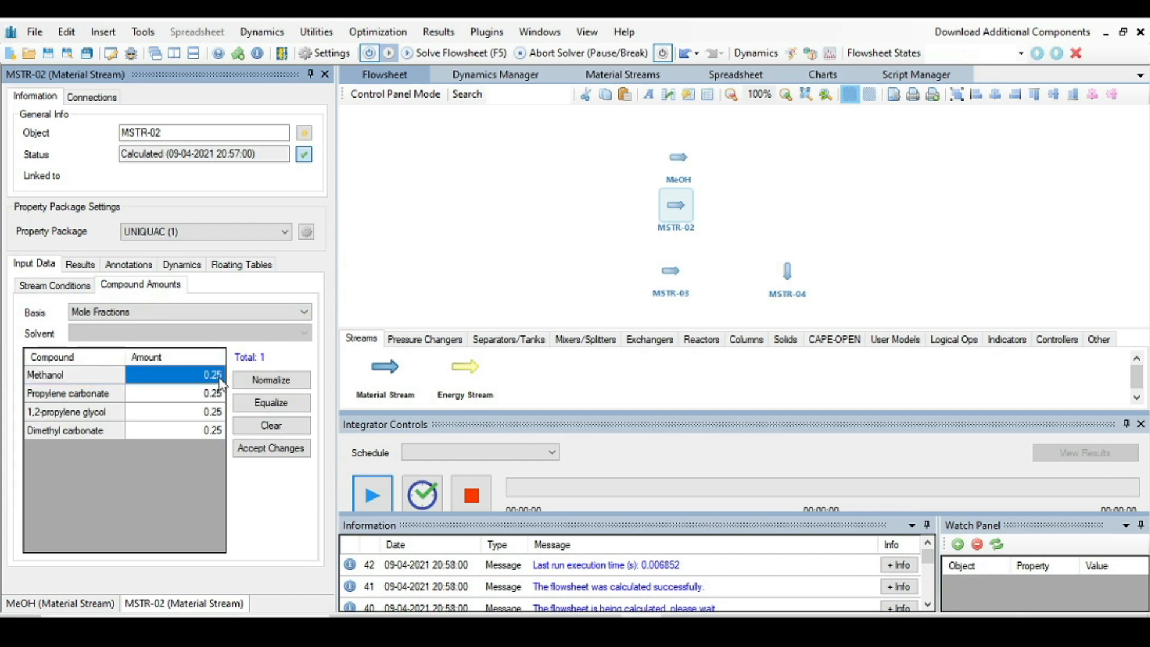
text(0)
key(Return)
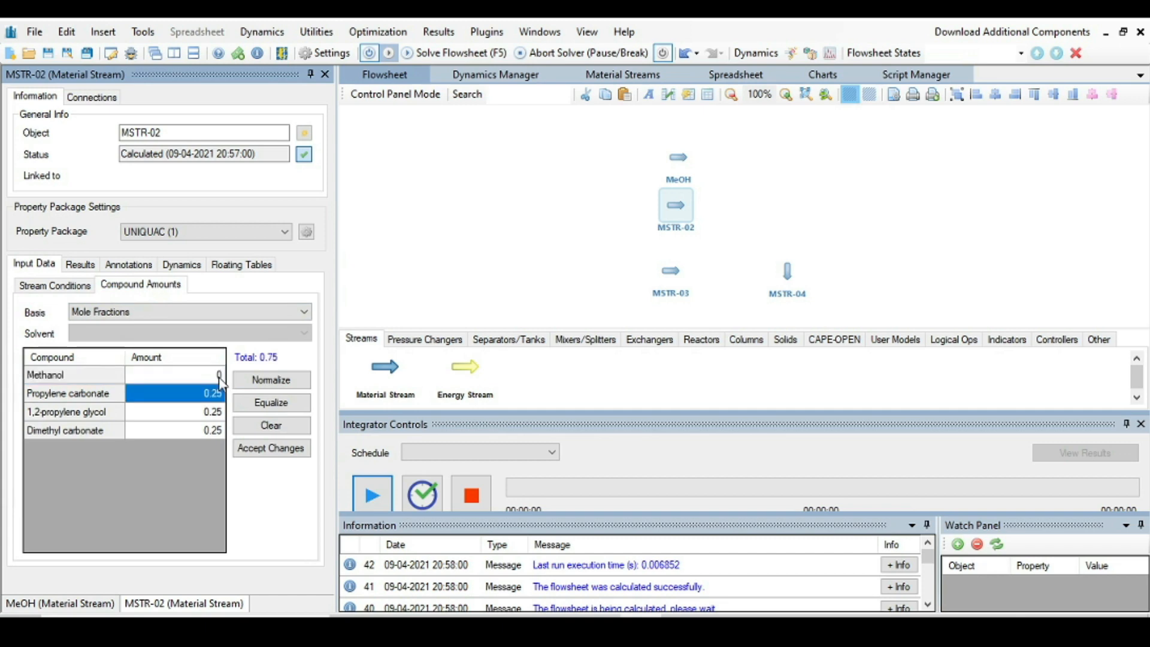
text(1)
key(Return)
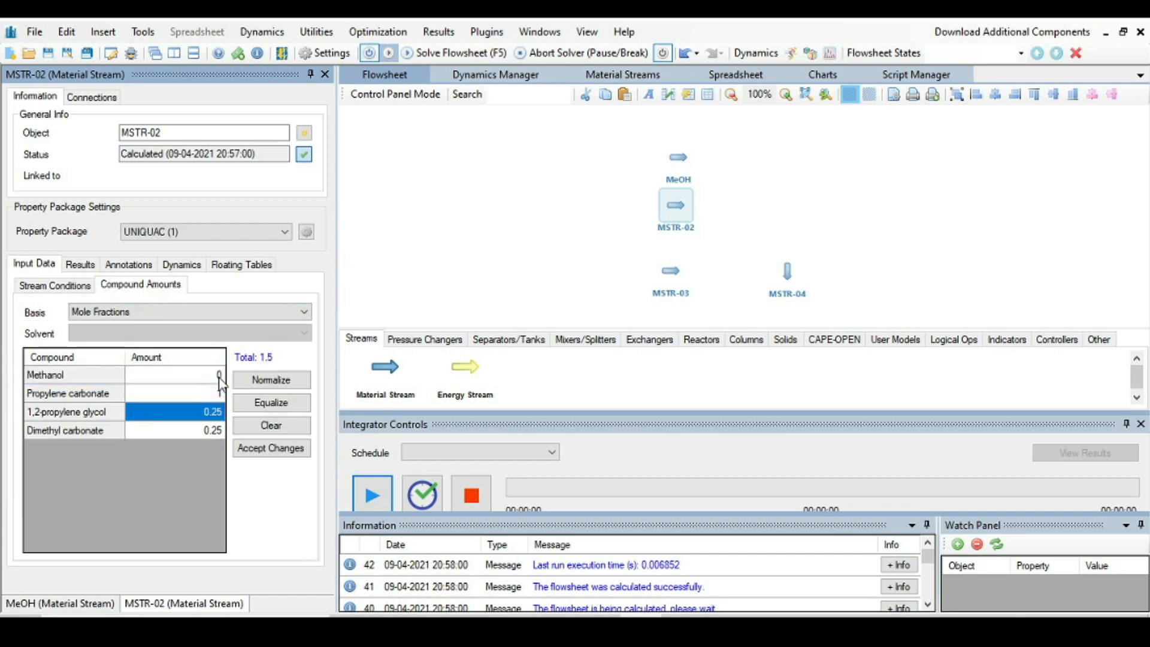
text(0)
key(Return)
text(0)
key(Return)
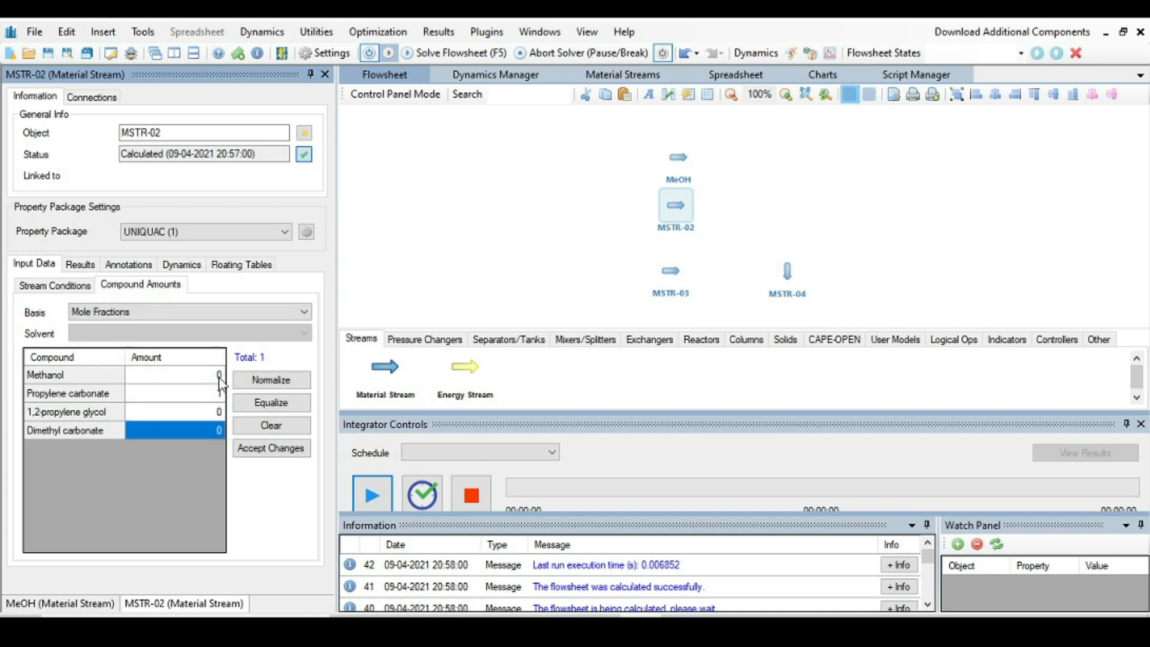
click(262, 450)
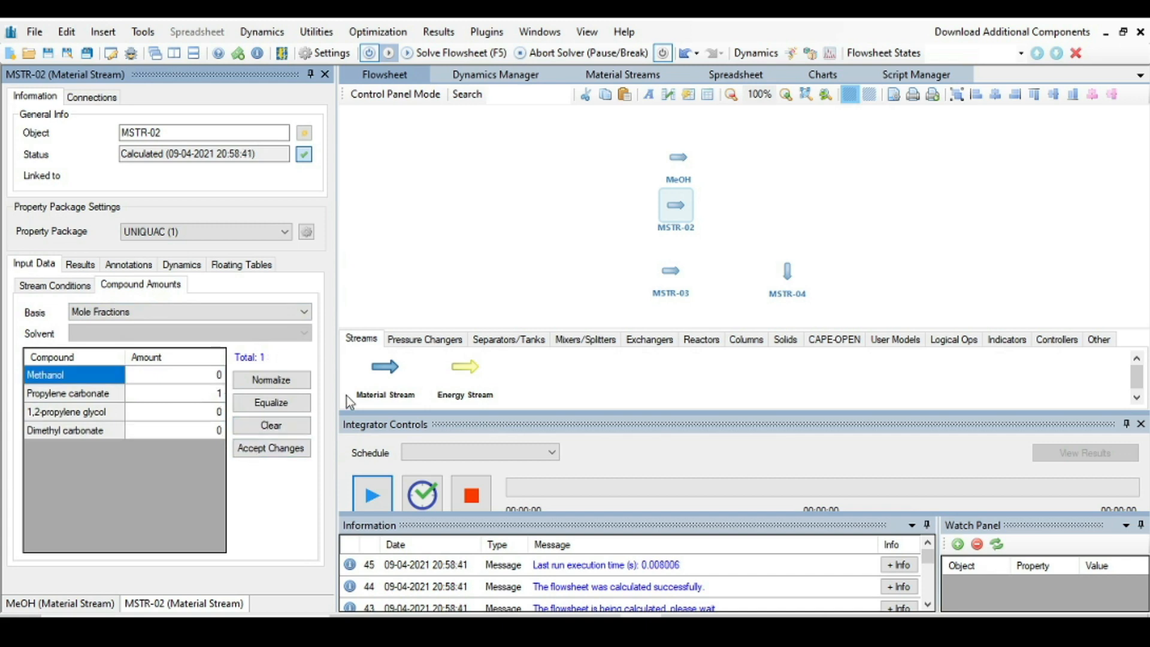
Step: Rename material stream MSTR-03 as F-2
click(671, 271)
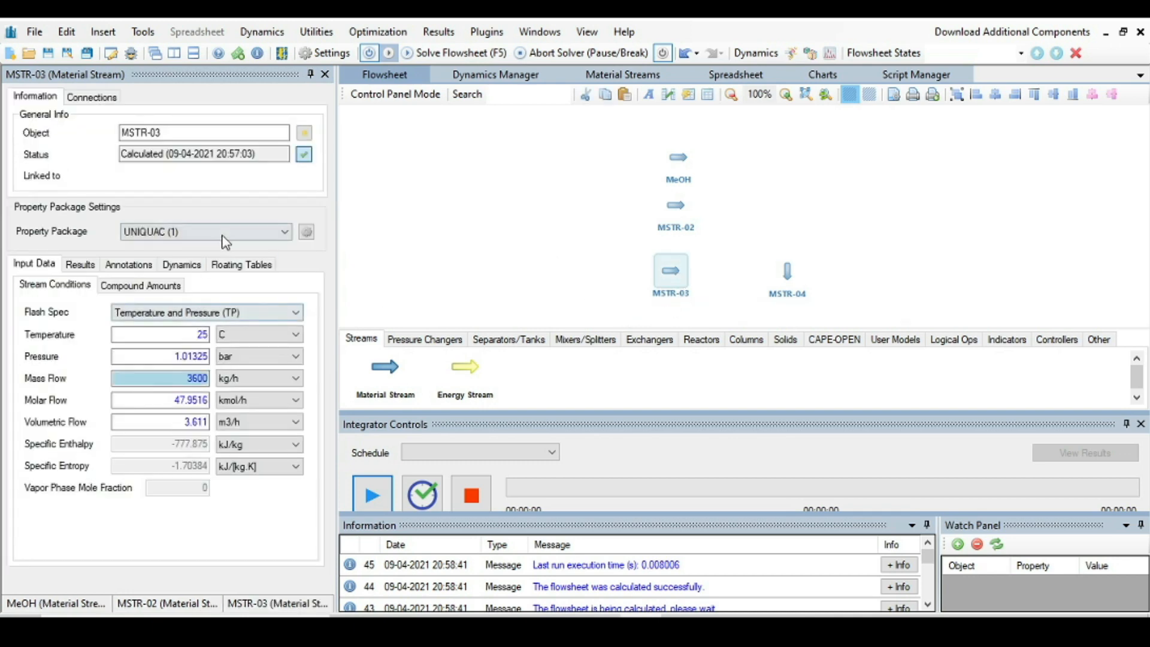
drag(166, 132, 81, 131)
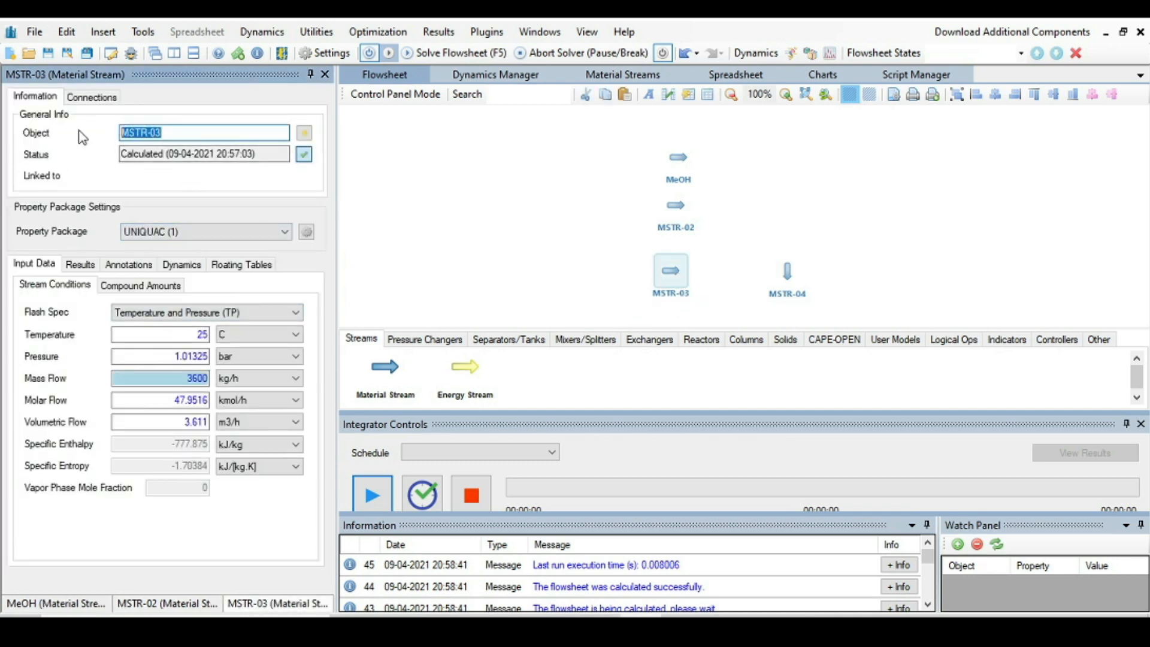
text(F)
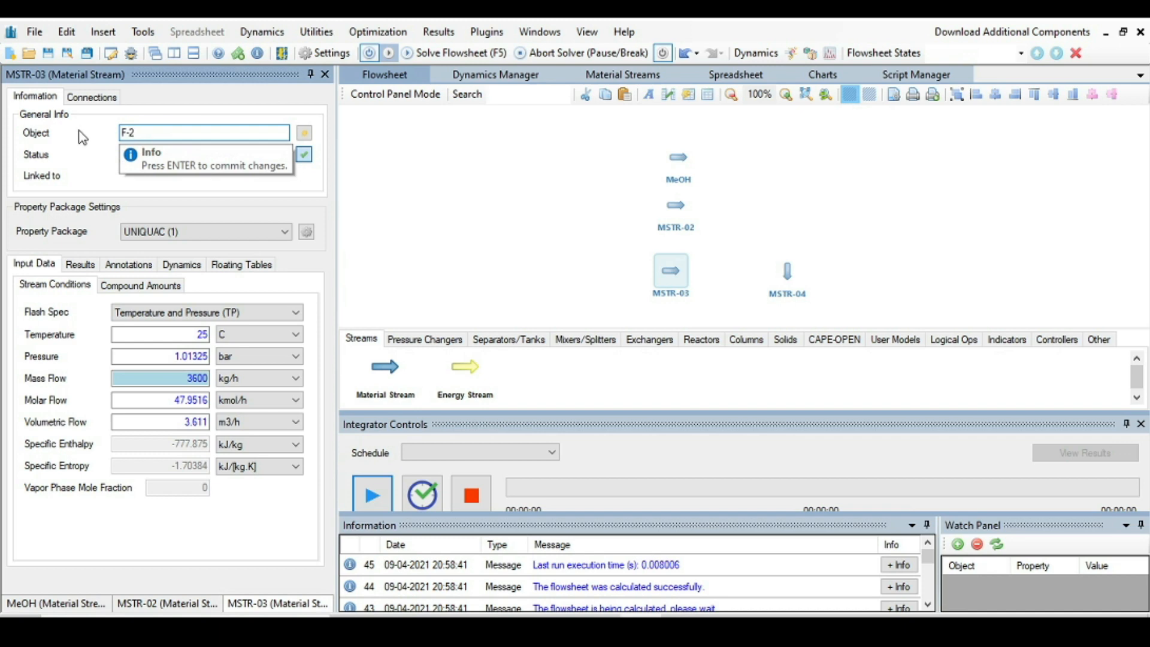
text(-2)
key(Return)
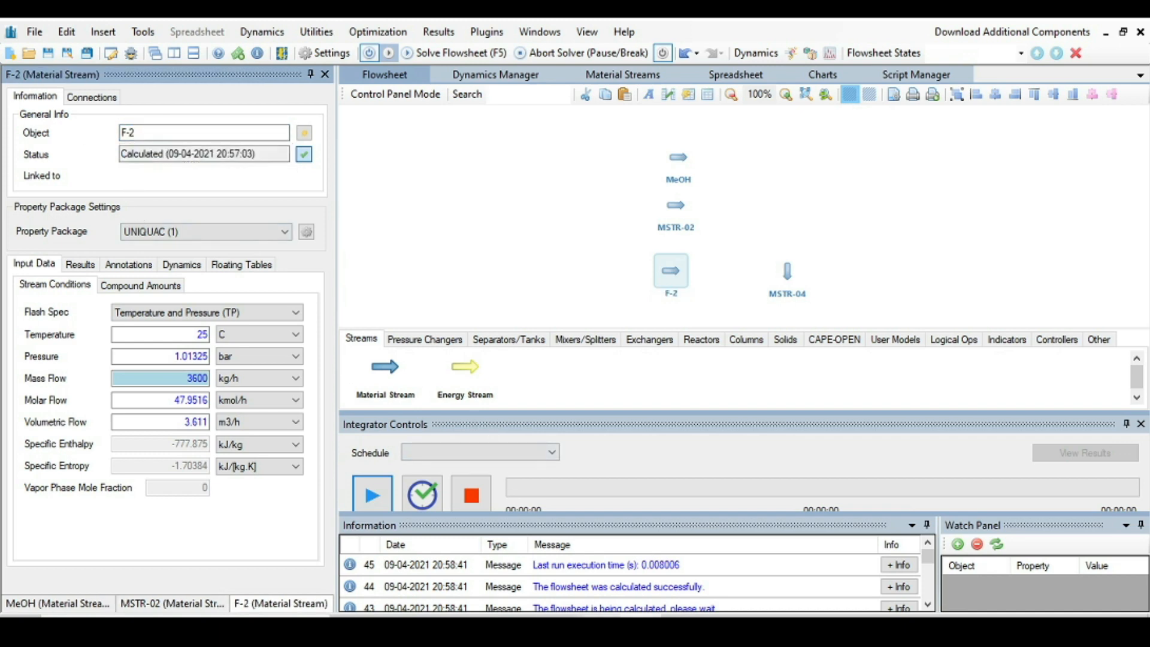
Step: Check the F2 feed rate on the problem statement slide and set stream F-2's mass flow to 1425 kg/h in DWSIM
click(599, 623)
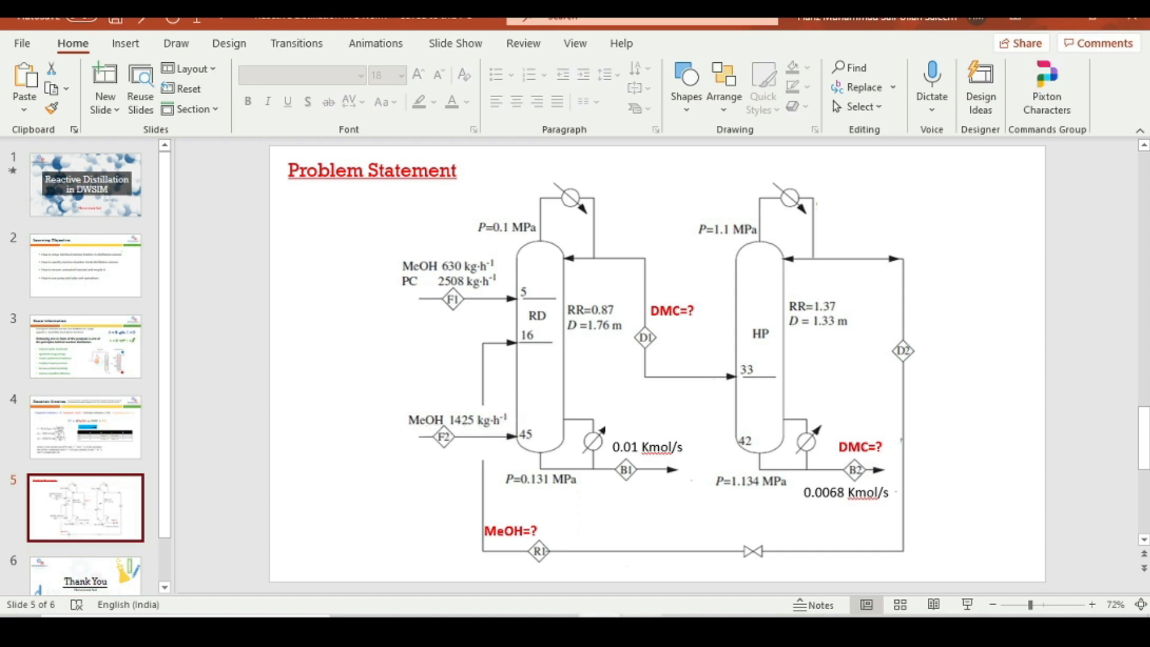
click(642, 624)
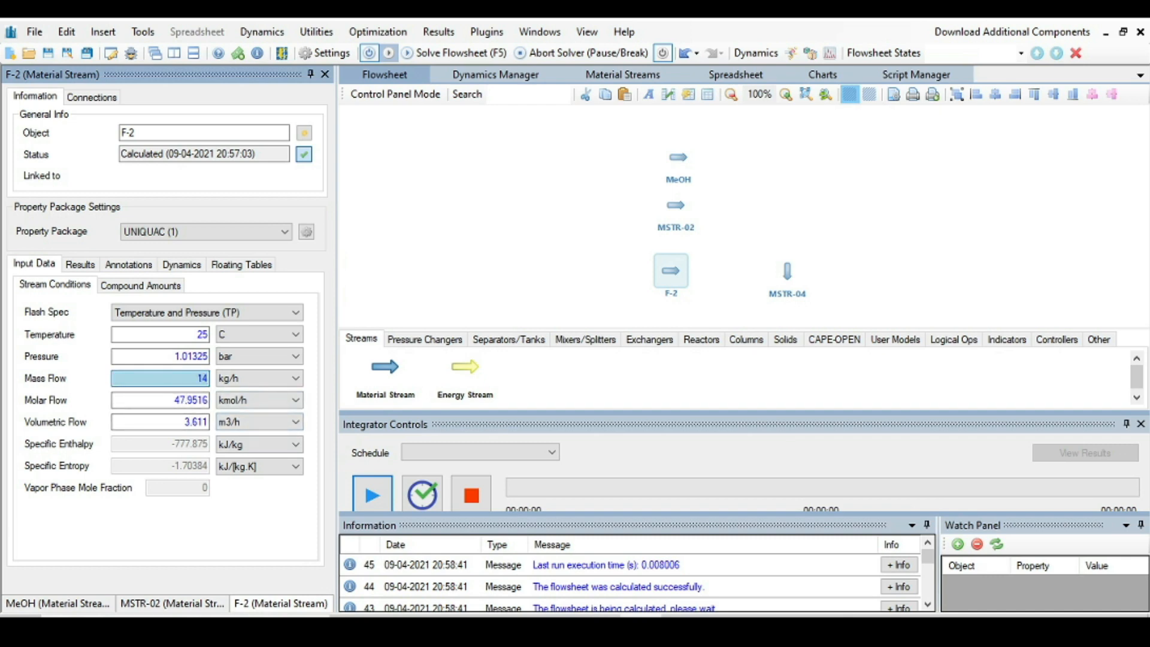
key(Return)
Step: Define stream F-2 as pure methanol with mole fraction 1 and the other three compounds at 0, and accept the composition
click(142, 285)
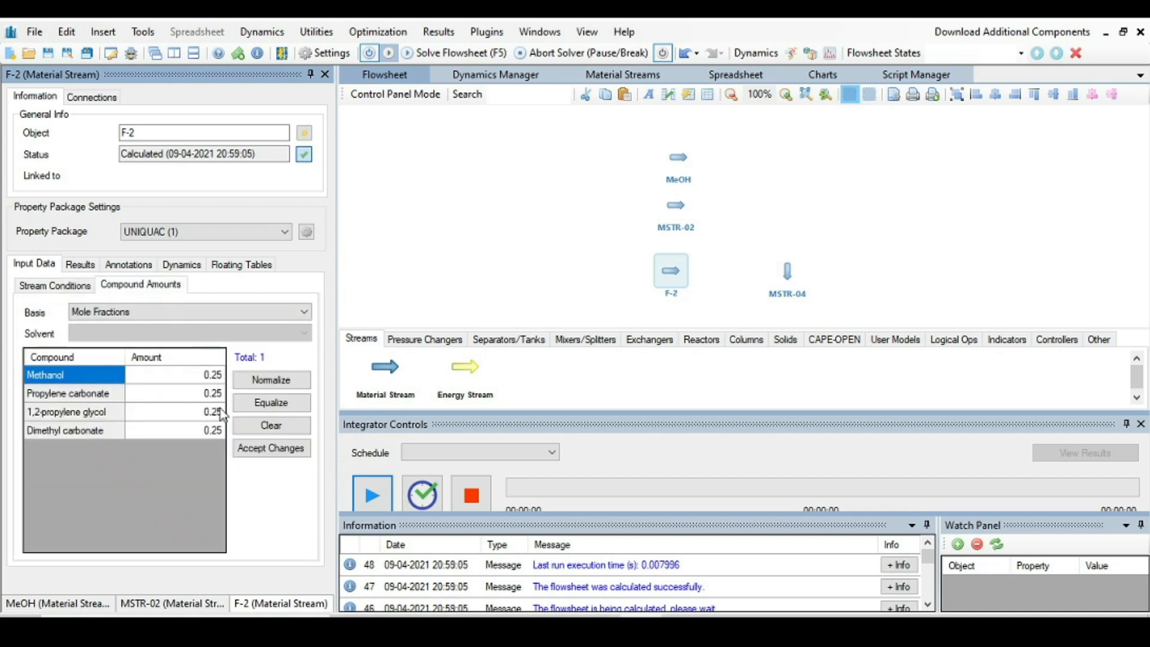
click(210, 376)
text(1)
key(Return)
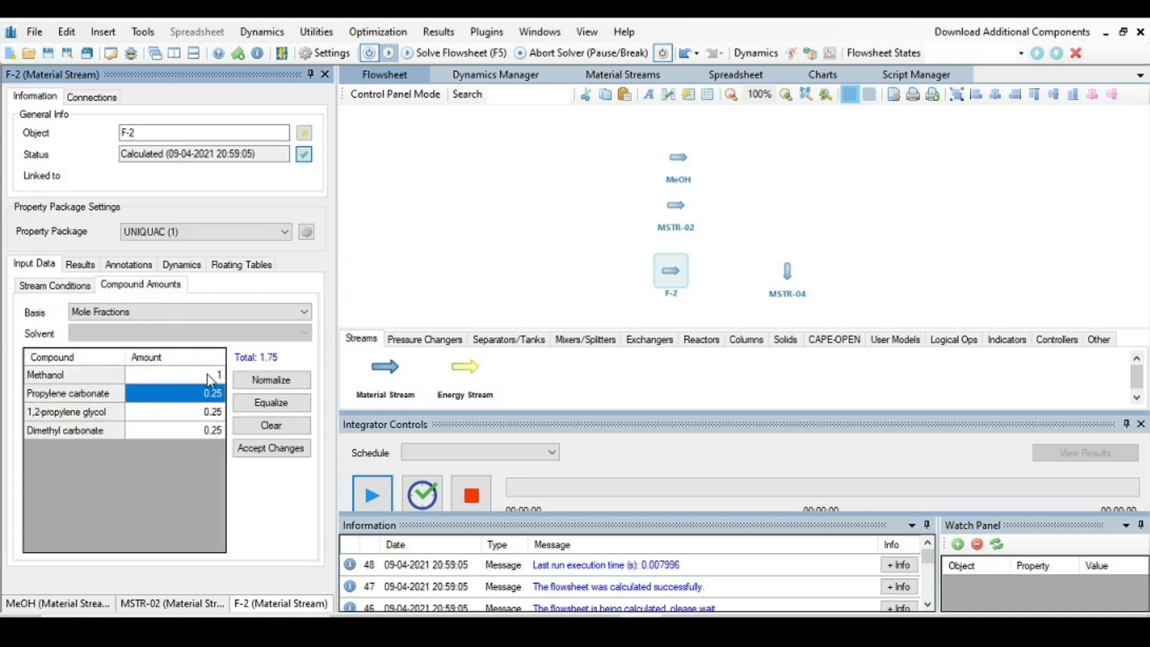
text(0)
key(Return)
text(0)
key(Return)
text(0)
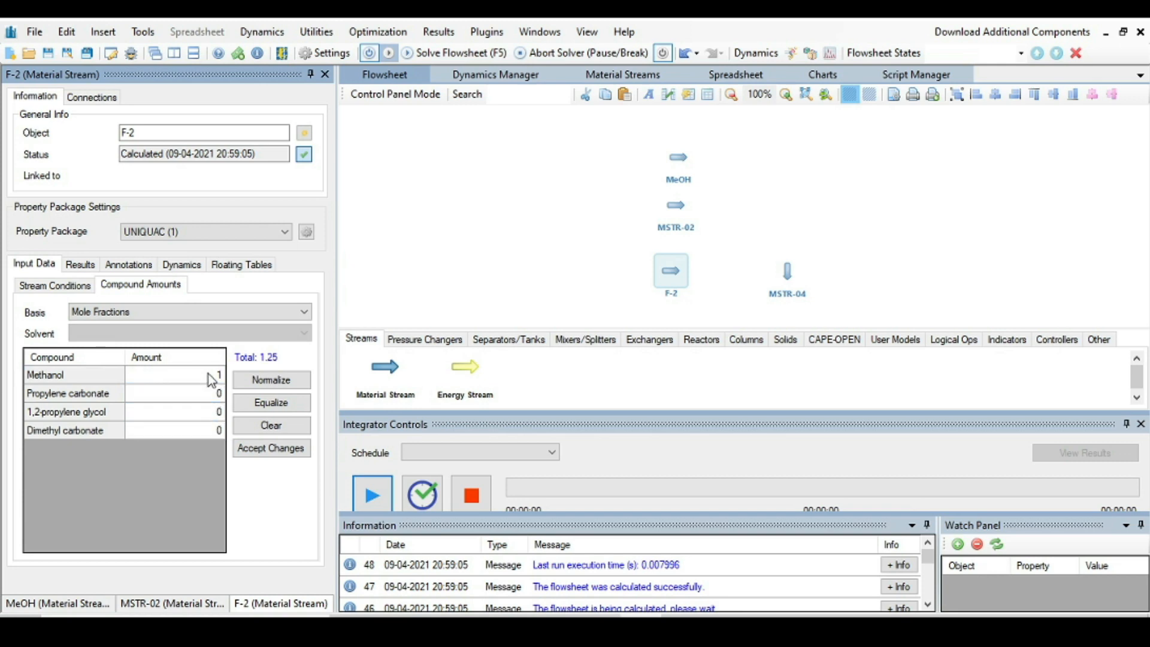
click(271, 455)
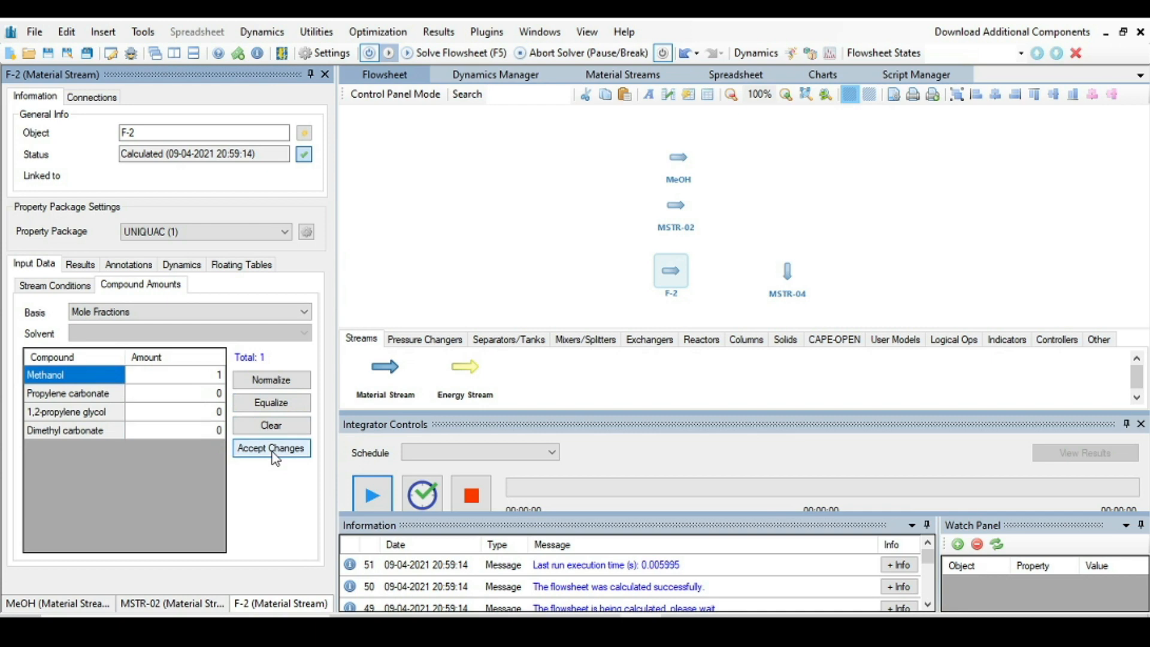
Step: Line up stream F-2 beneath the other feed streams and rotate stream MSTR-04 by 180° so it points upward
click(409, 261)
click(674, 273)
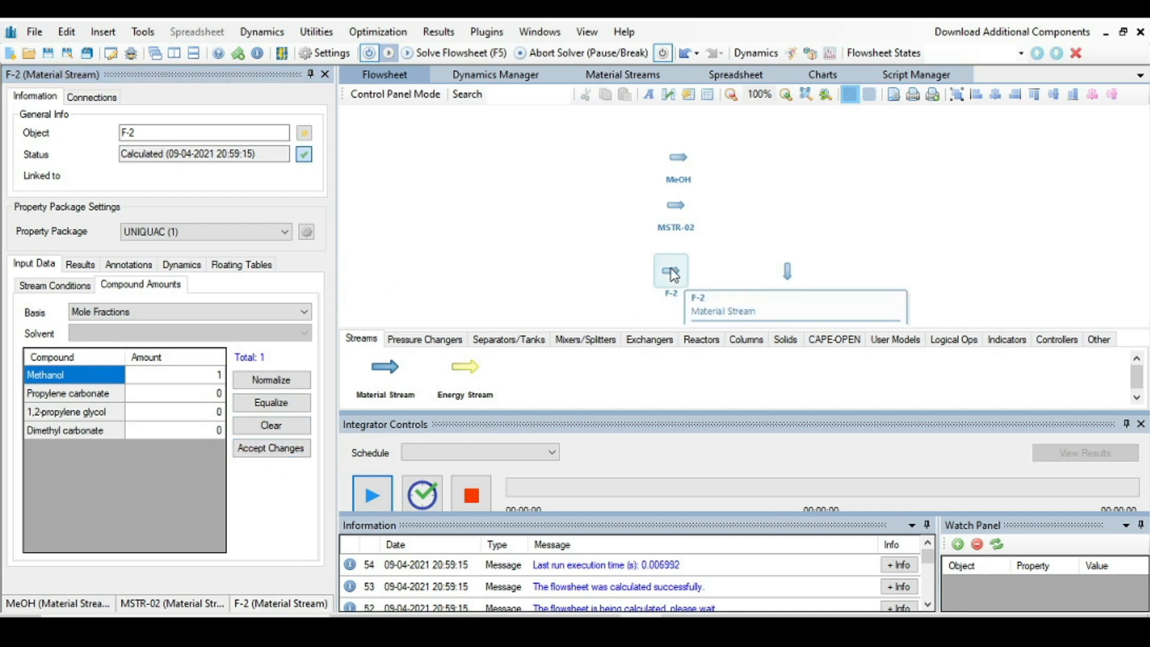
right_click(789, 278)
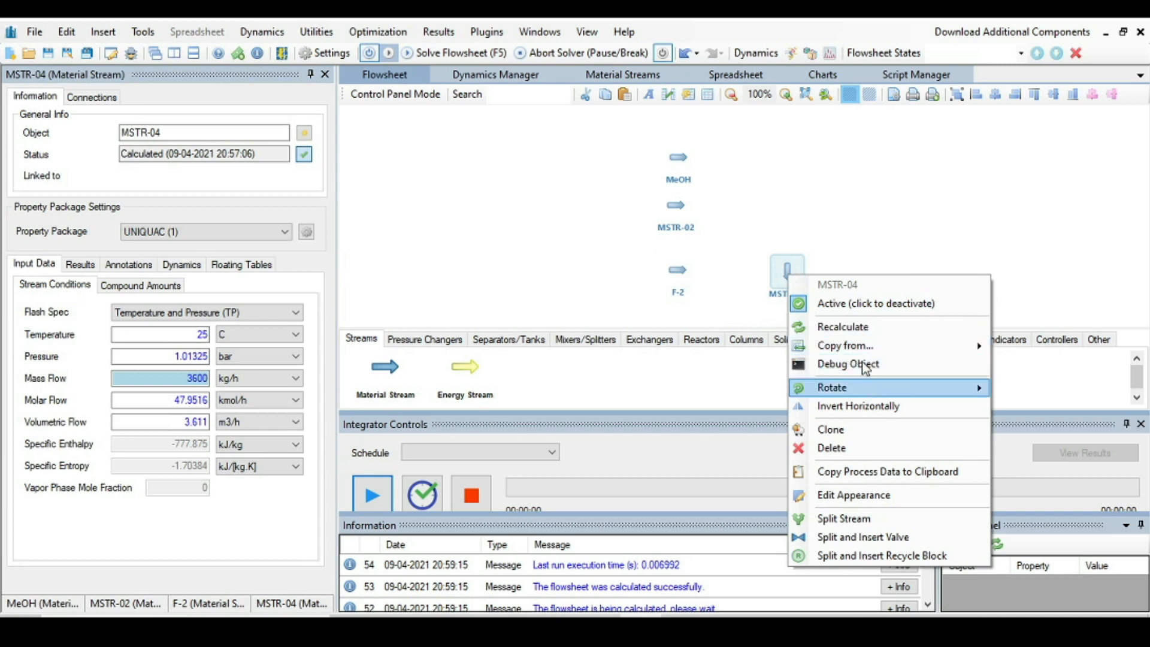
click(843, 326)
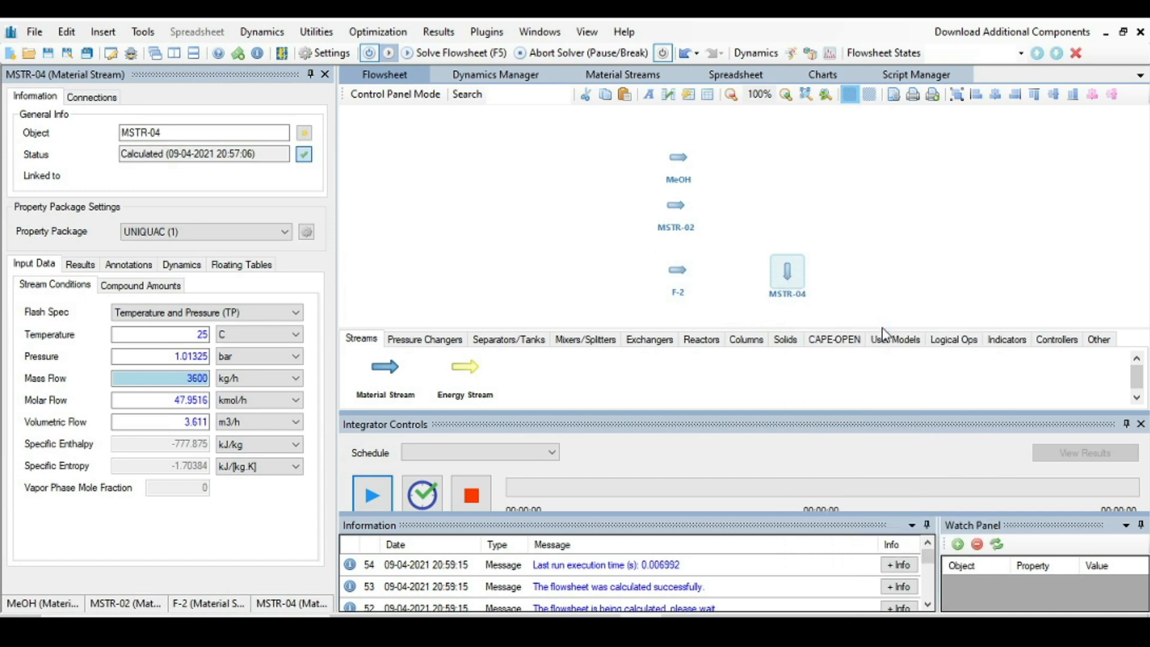
right_click(794, 278)
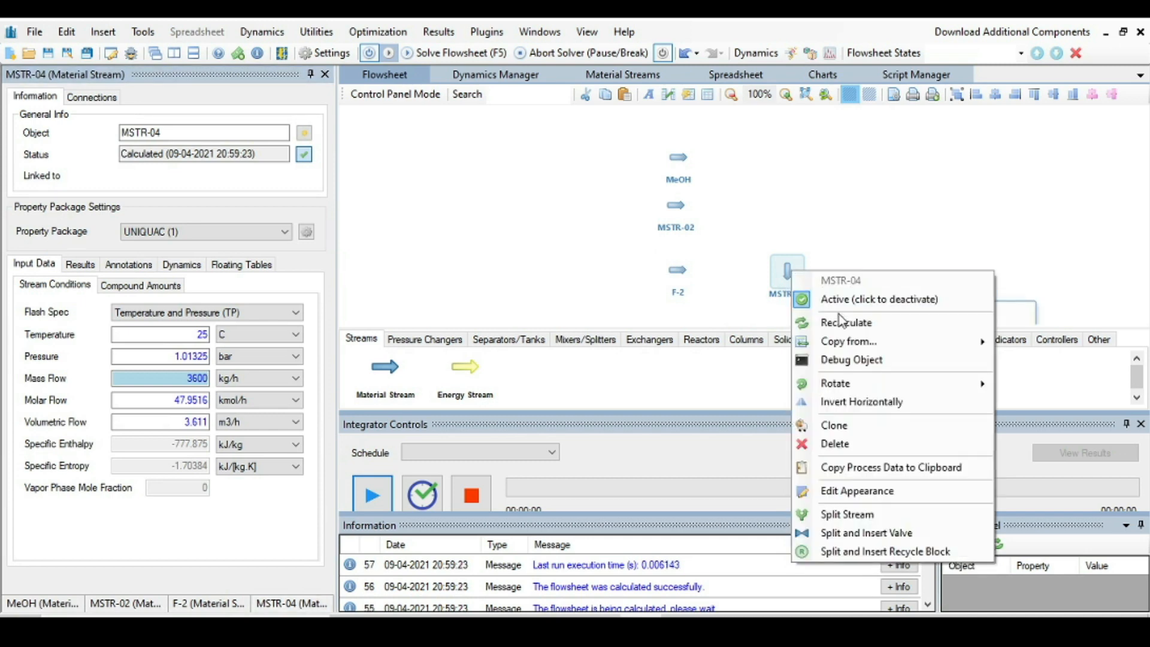
mouse_move(835, 388)
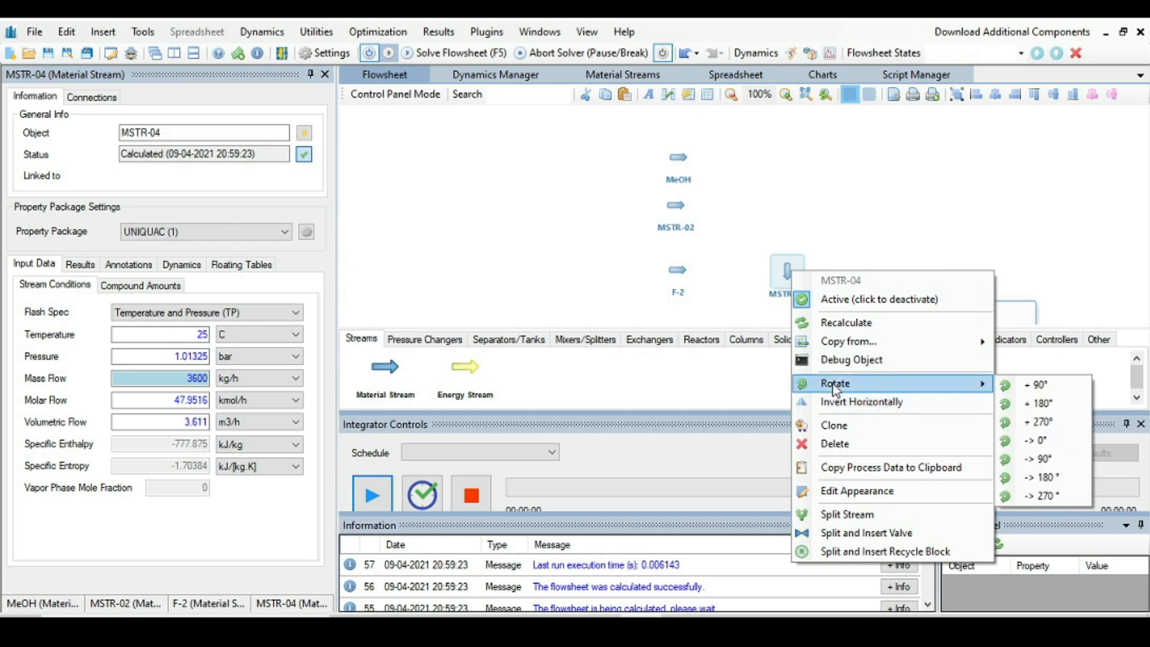
click(1042, 407)
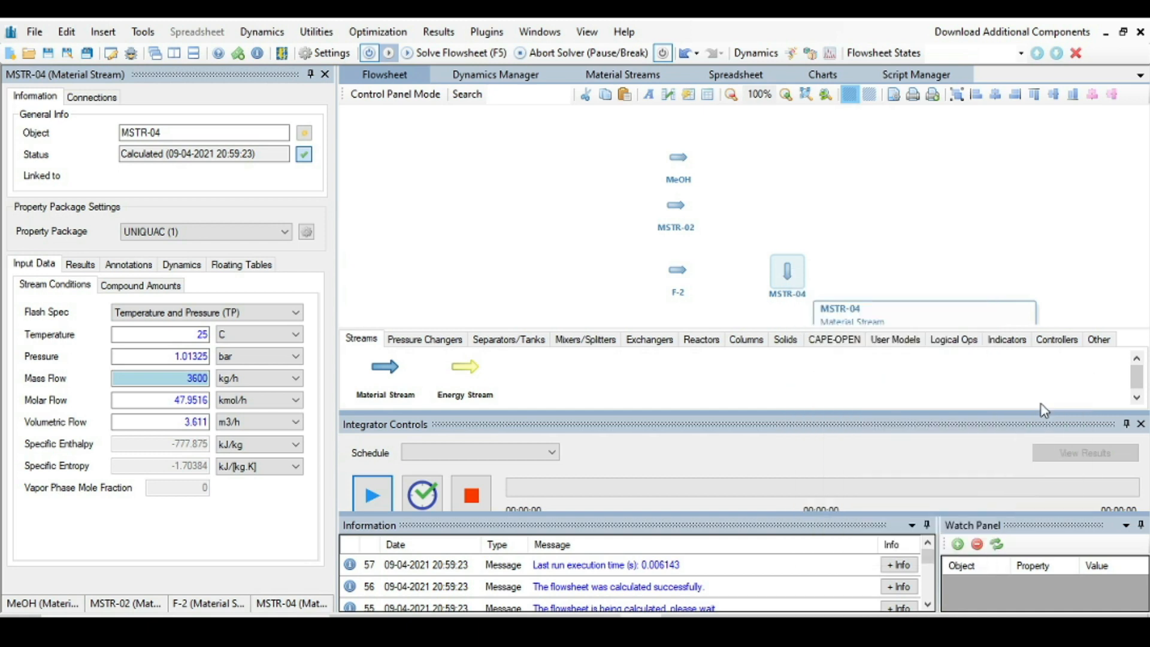
right_click(789, 276)
Step: Rename stream MSTR-04 as Rec and move it slightly lower on the flowsheet, closer to F-2
click(112, 119)
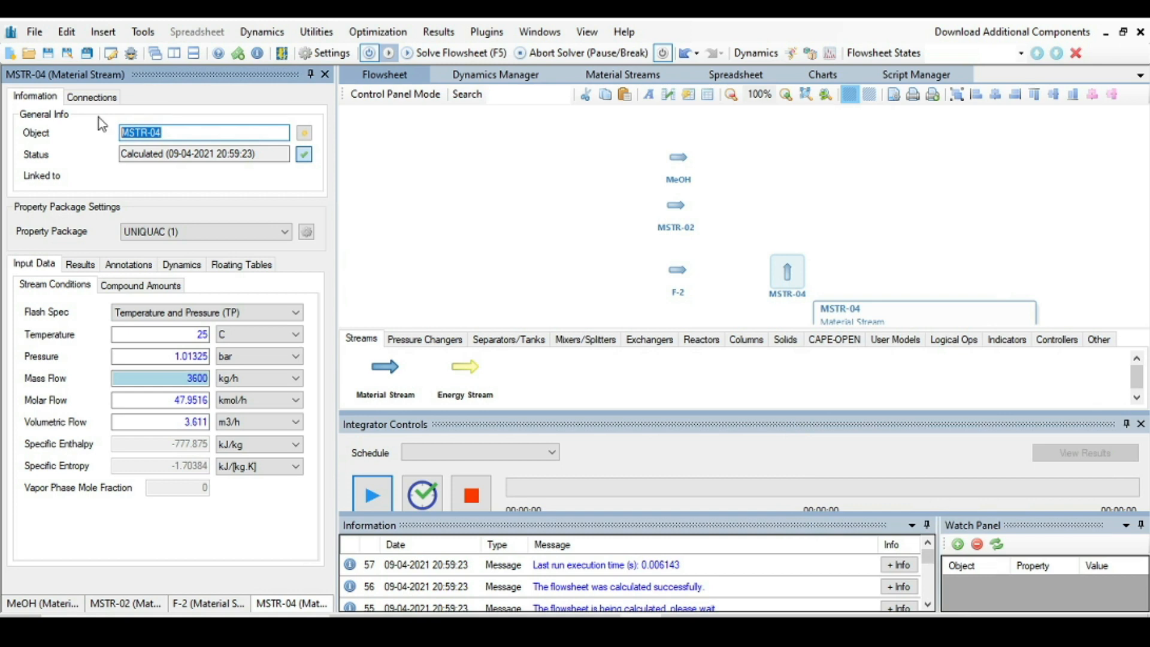
text(Rec)
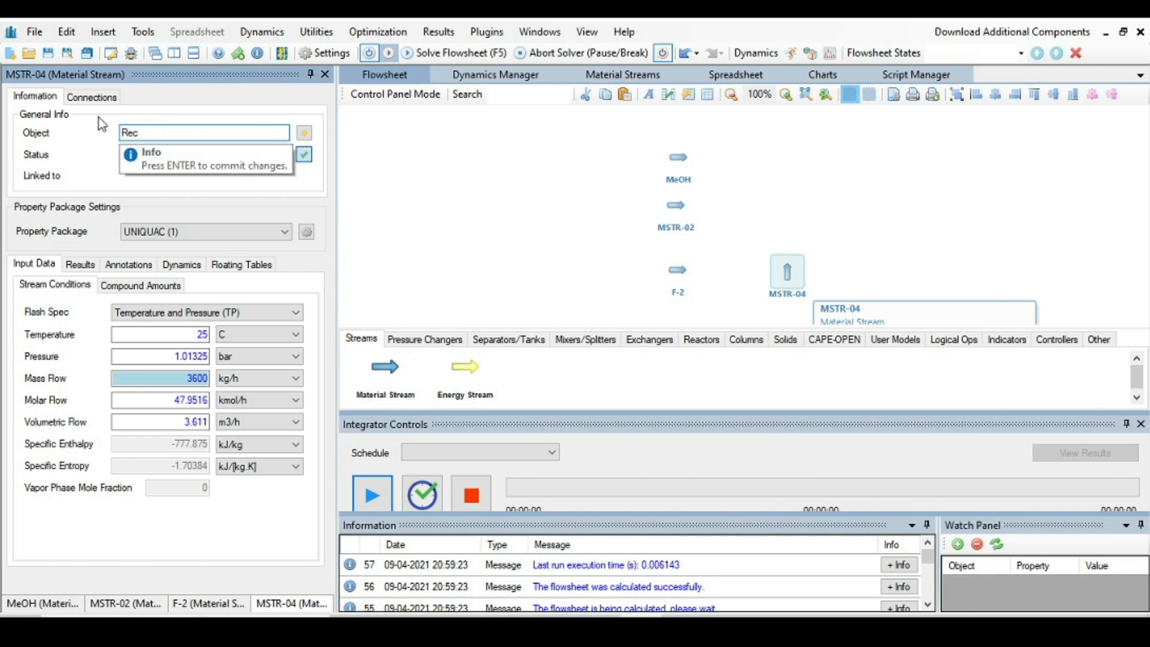
text(-)
key(BackSpace)
key(Return)
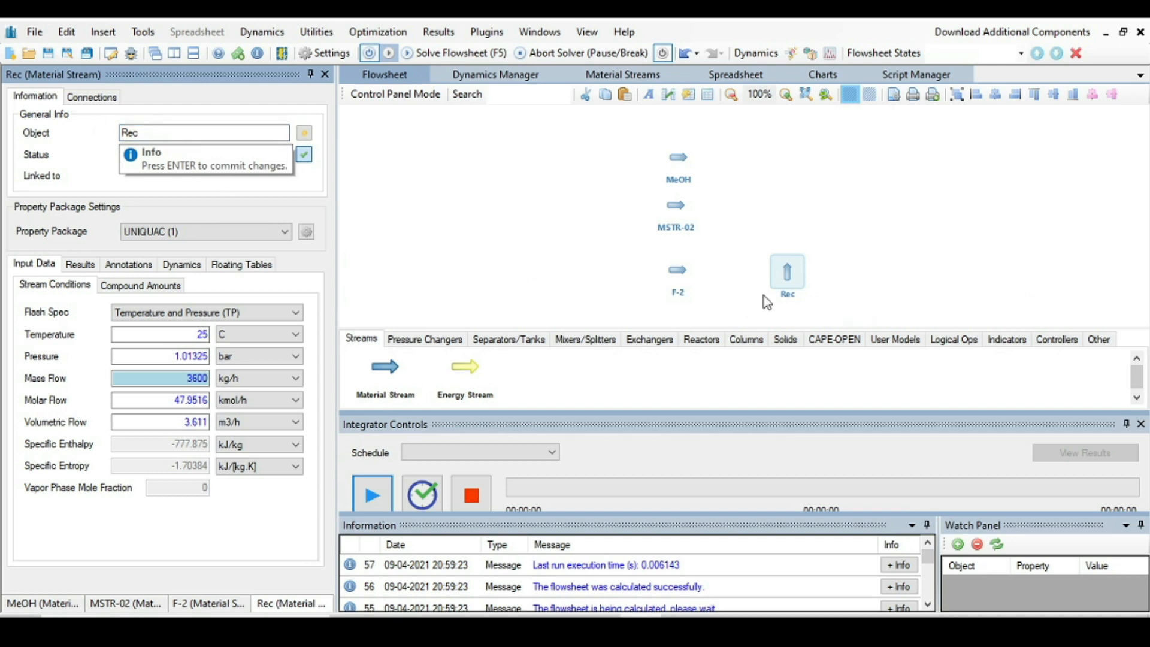
drag(781, 275, 758, 289)
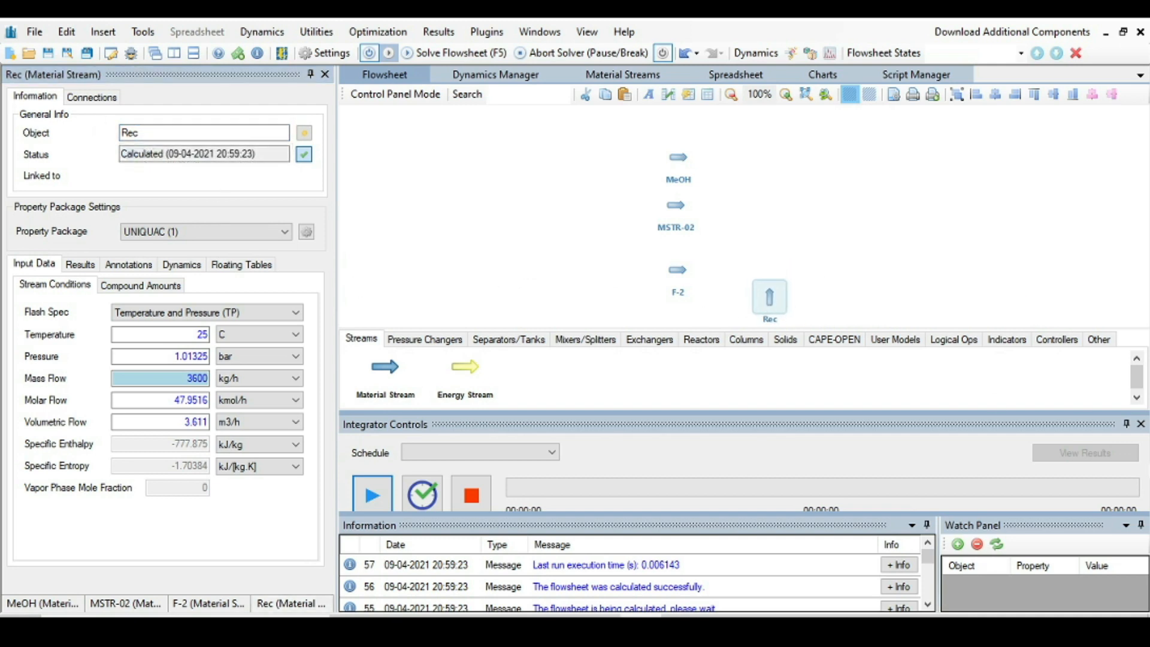
Step: Close the Integrator Controls and enlarge the flowsheet drawing area to make room for more objects
click(1141, 424)
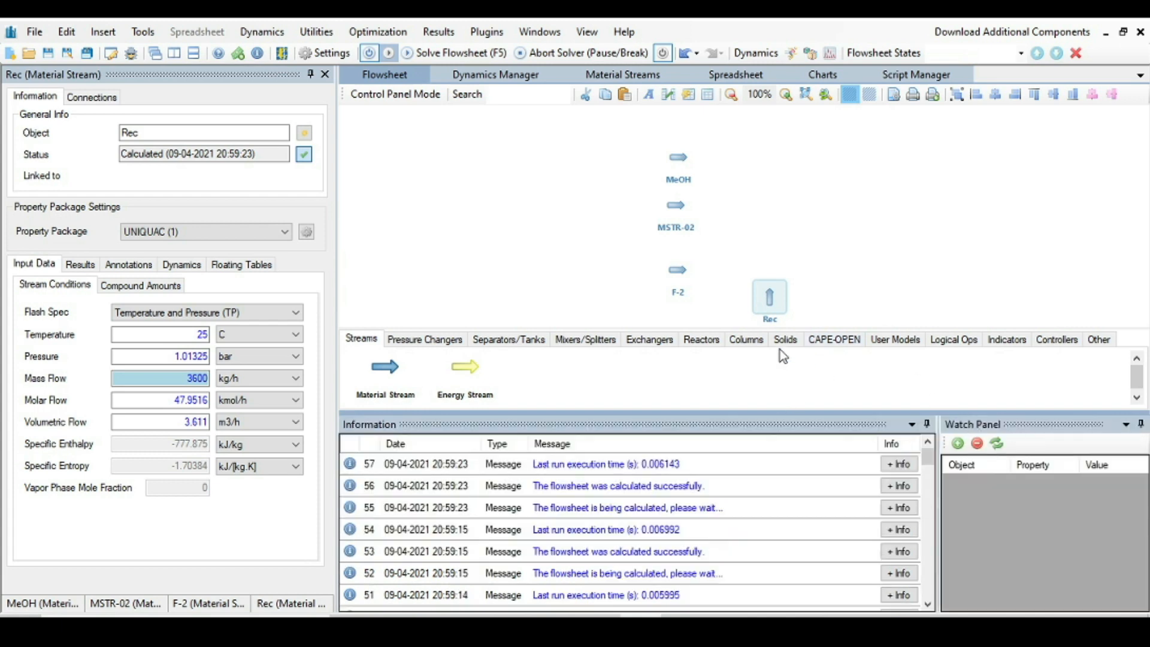
drag(769, 412, 779, 553)
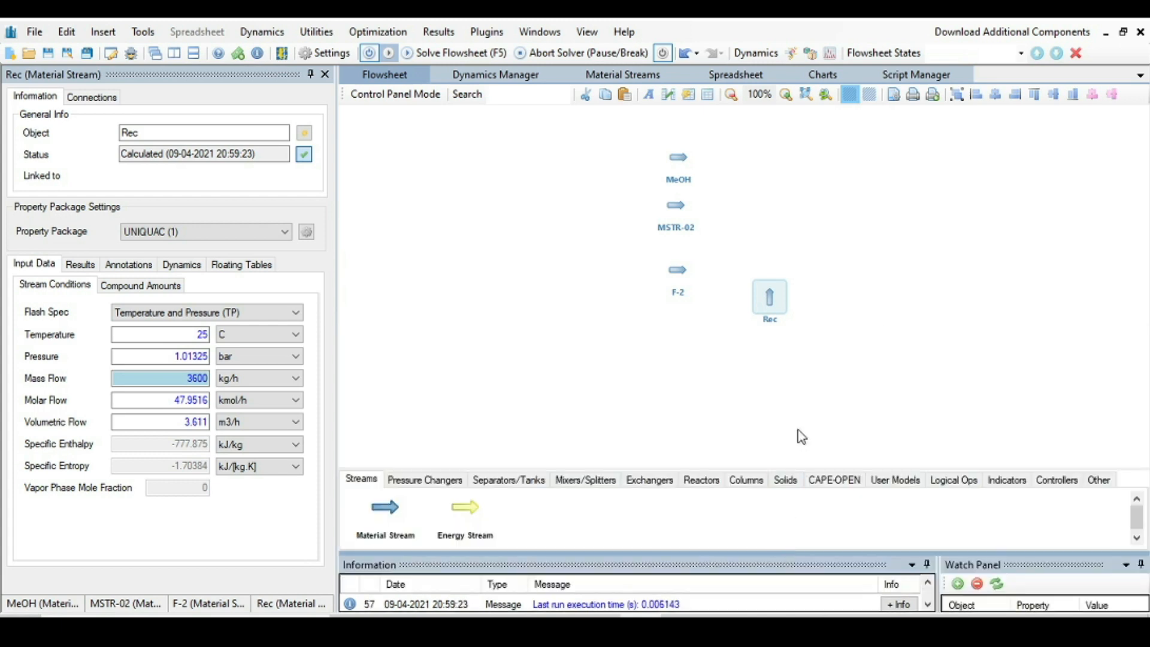
drag(656, 257, 356, 279)
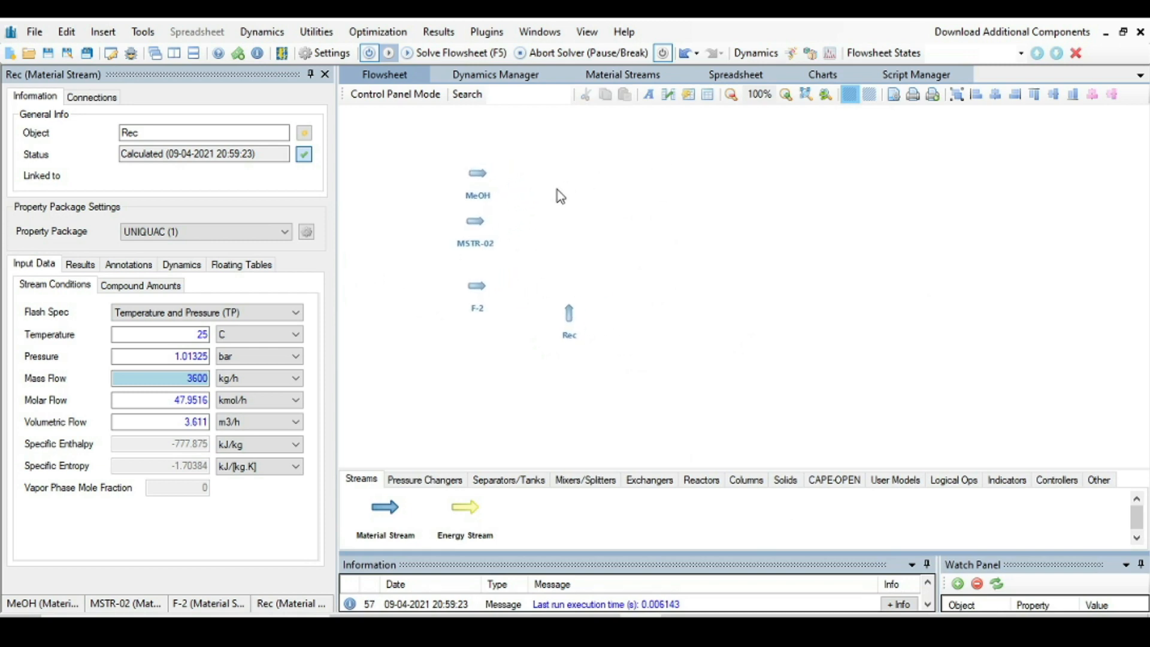
Step: Rename the propylene carbonate stream MSTR-02 as PC and show its stream conditions
click(475, 221)
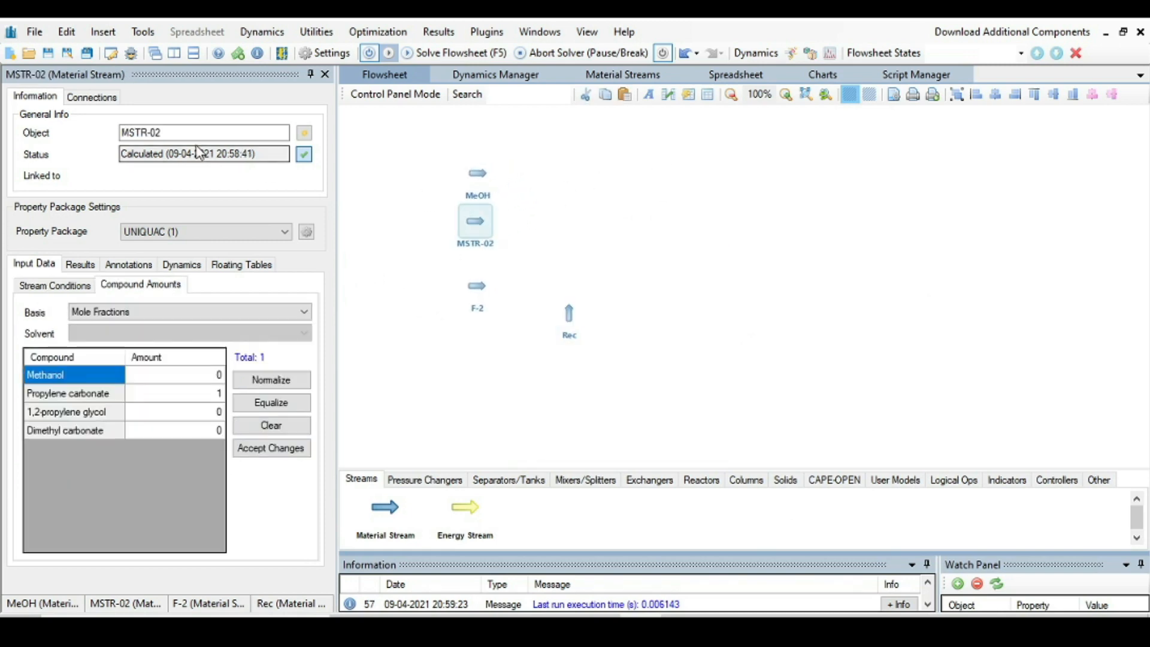
click(185, 132)
drag(186, 131, 94, 137)
text(PC)
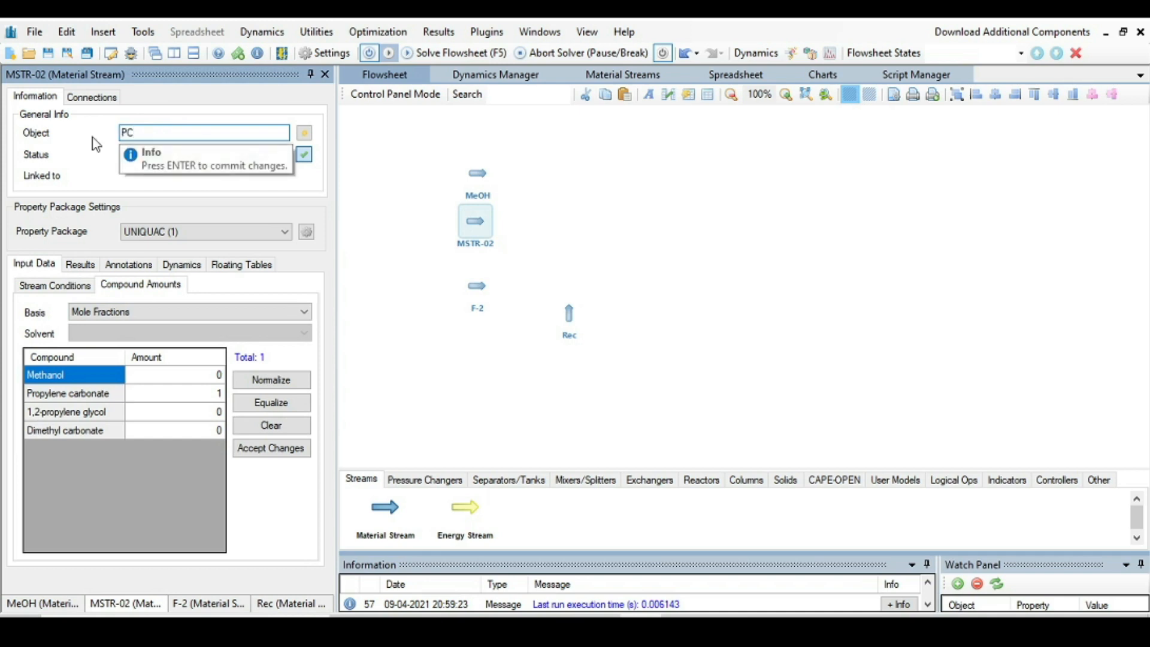
key(Return)
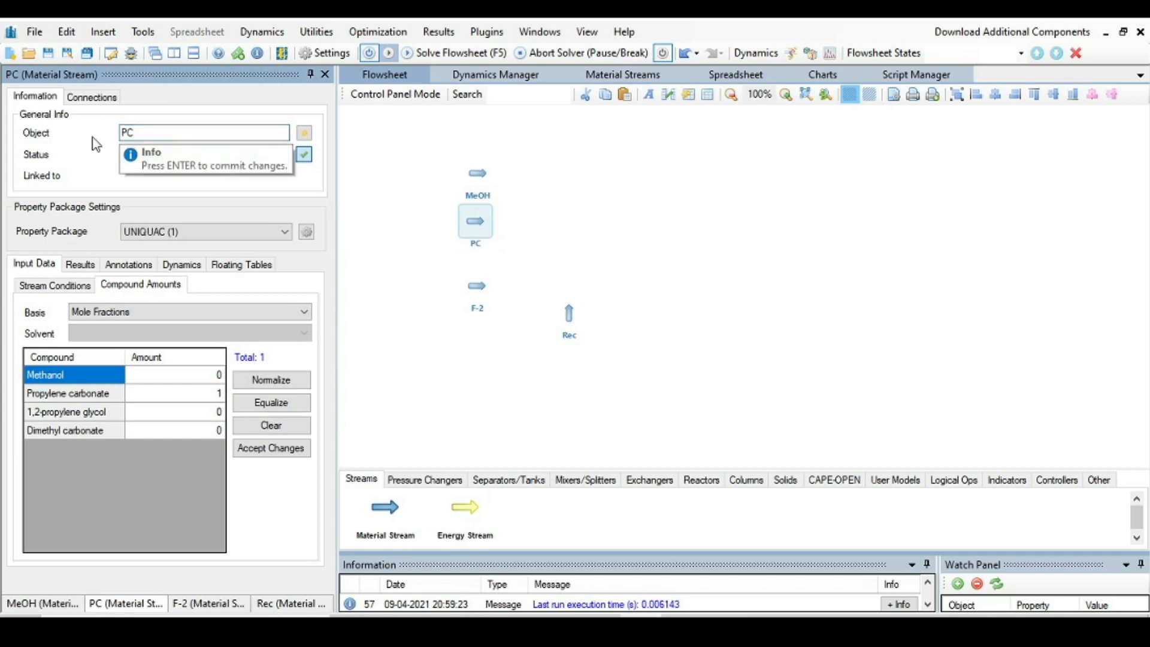
click(30, 286)
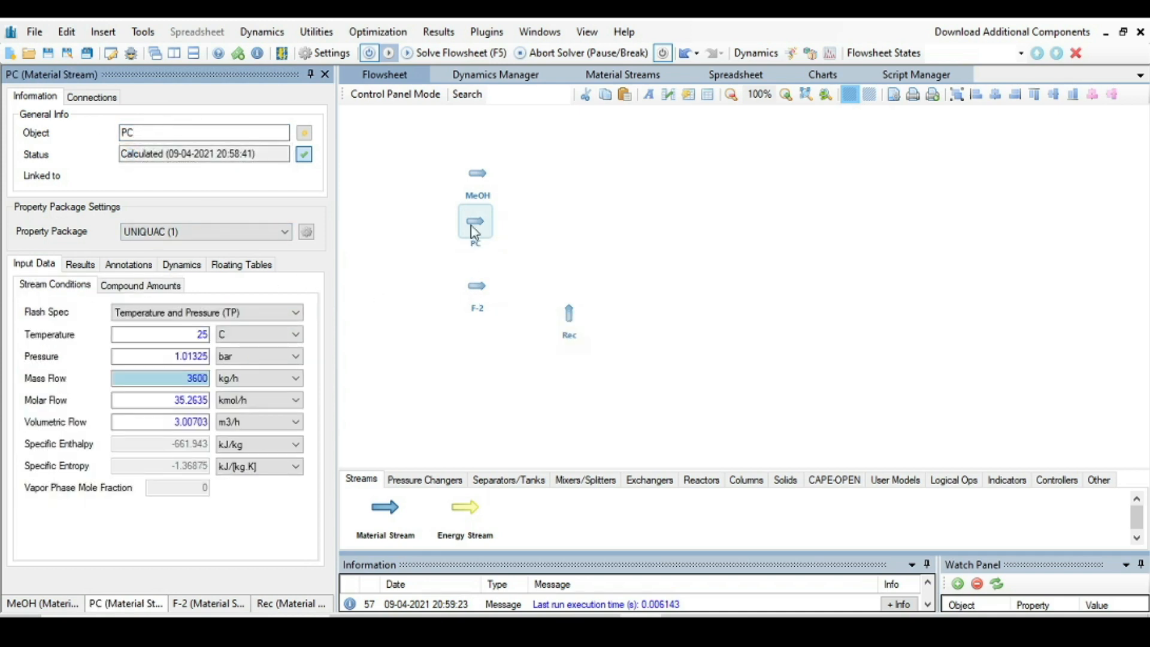
click(562, 209)
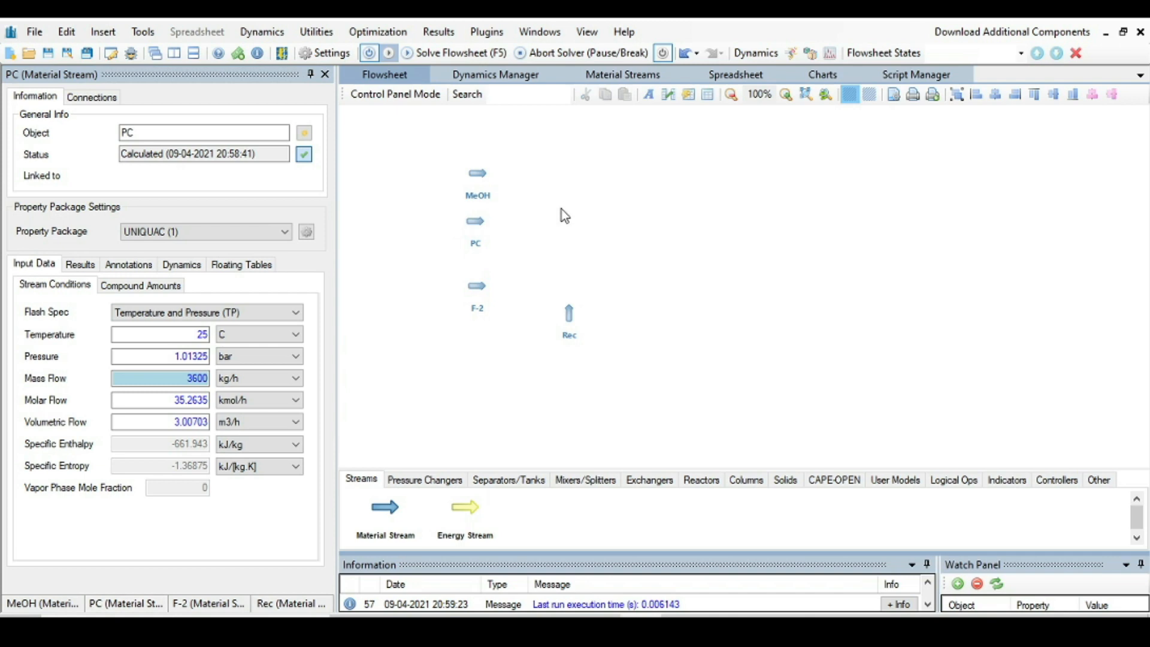
Step: Add a Stream Mixer beside the MeOH and PC streams, connecting MeOH as inlet stream 1 and PC as inlet stream 6
click(599, 486)
drag(380, 514, 527, 195)
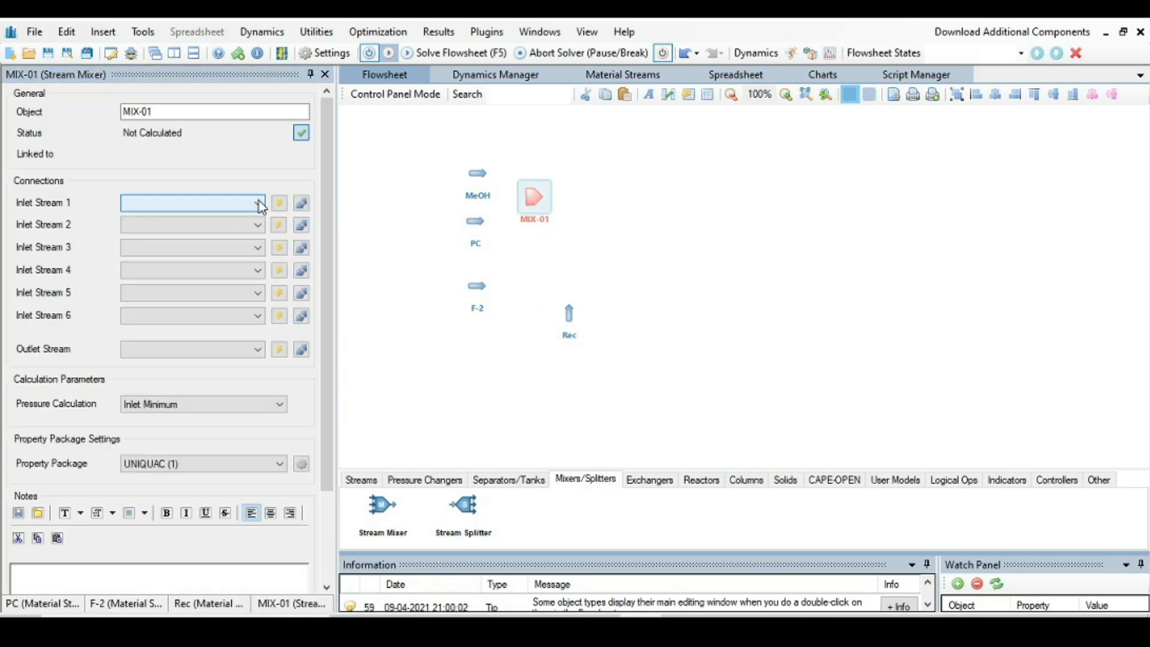
click(260, 204)
click(197, 217)
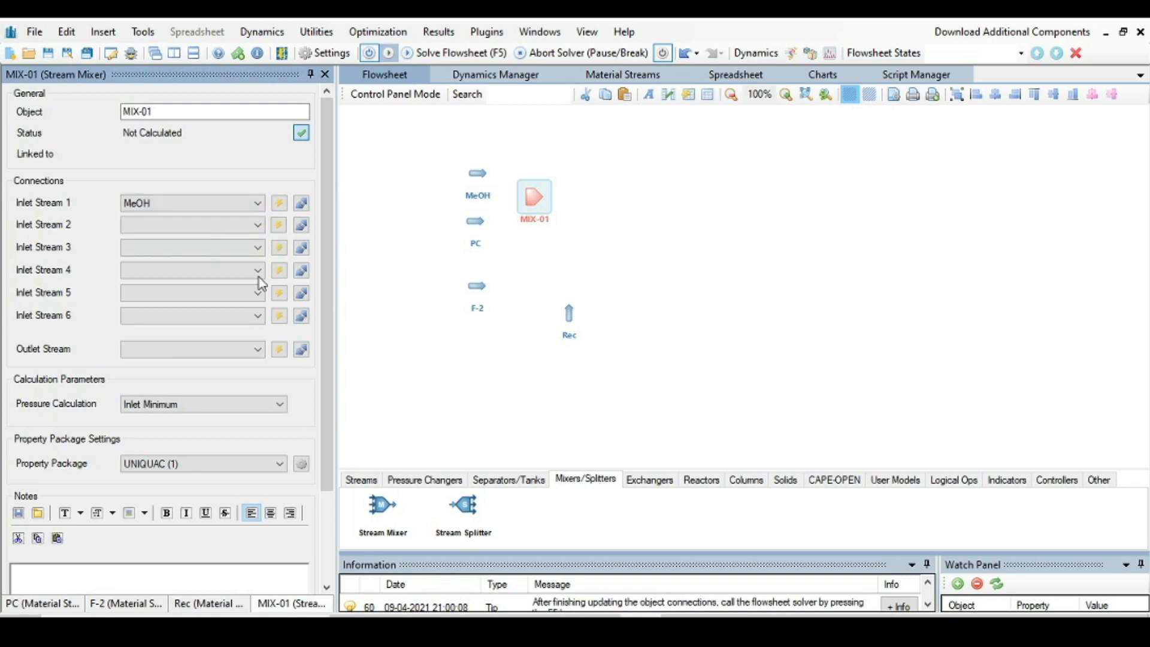
click(257, 316)
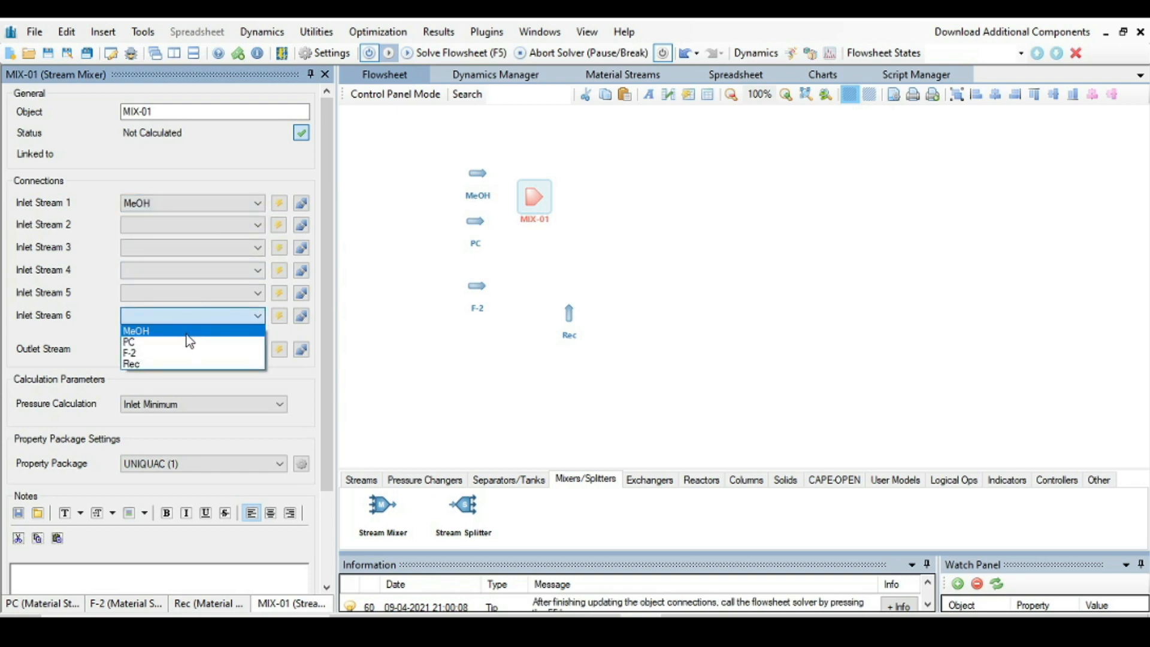
click(180, 341)
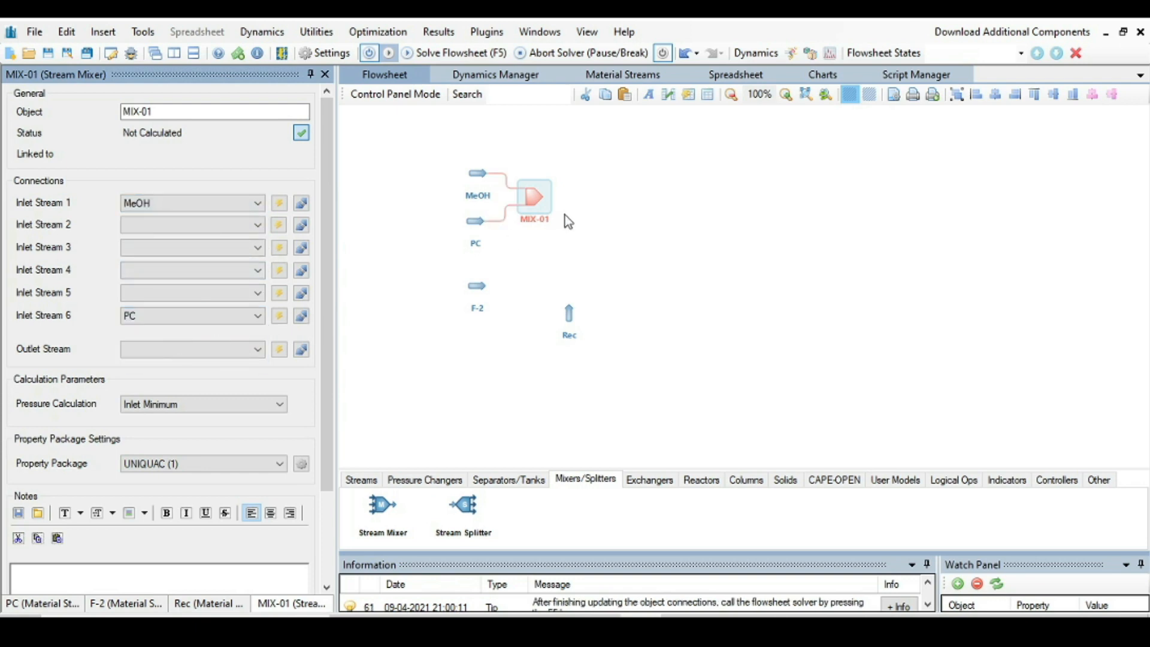
Step: Create an outlet material stream for mixer MIX-01 and rename it F-1
click(277, 352)
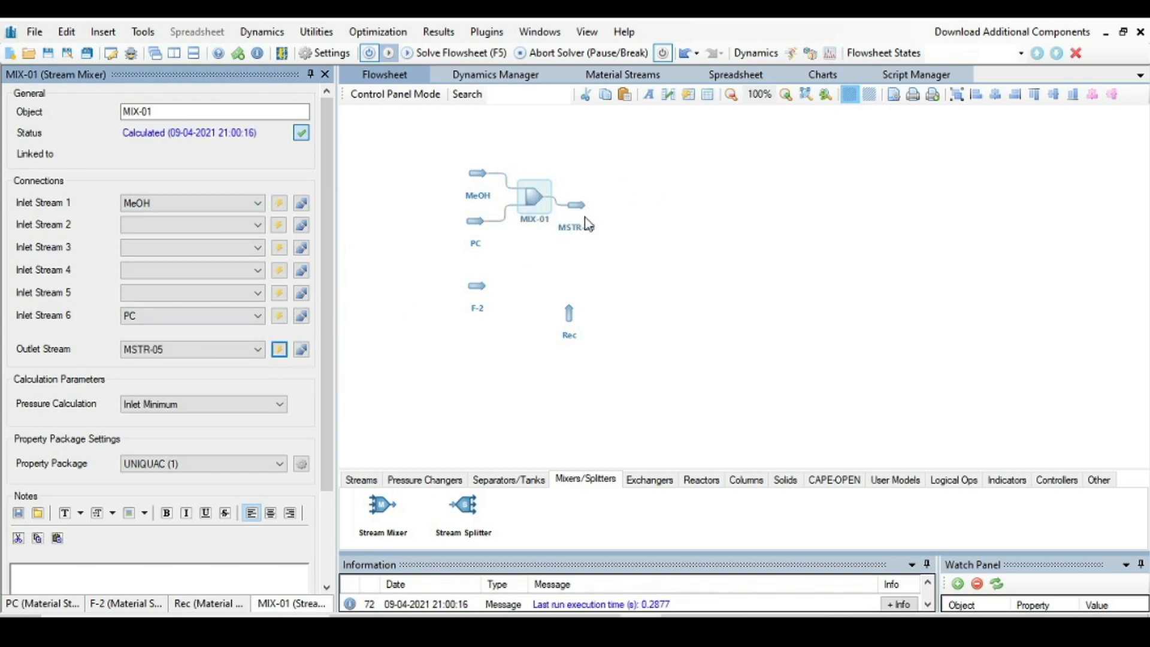
click(577, 209)
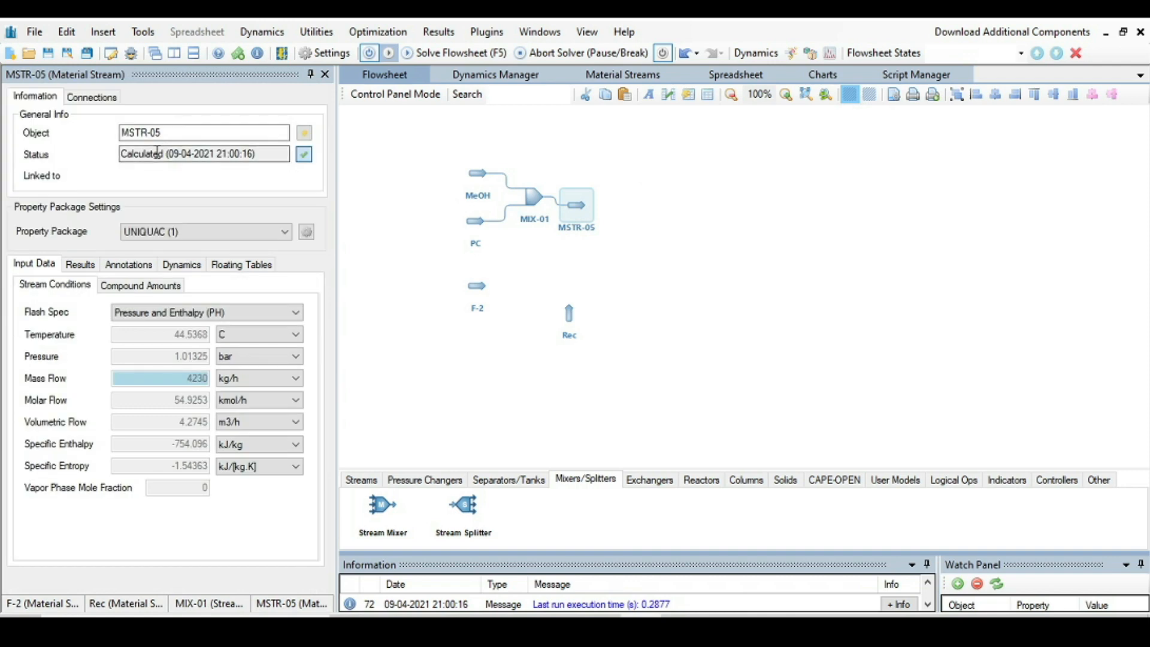
drag(162, 133, 112, 131)
text(F1)
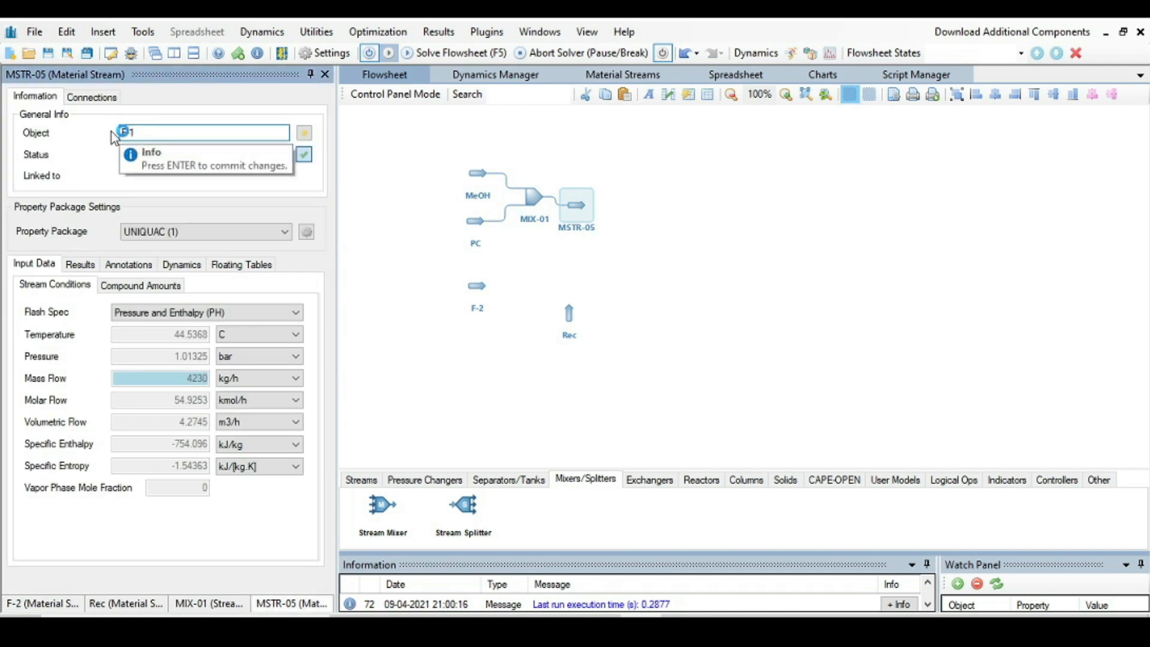
key(Return)
Step: Line up F-1 with the mixer outlet and shift F-2 and Rec slightly to the right on the flowsheet
mouse_move(584, 211)
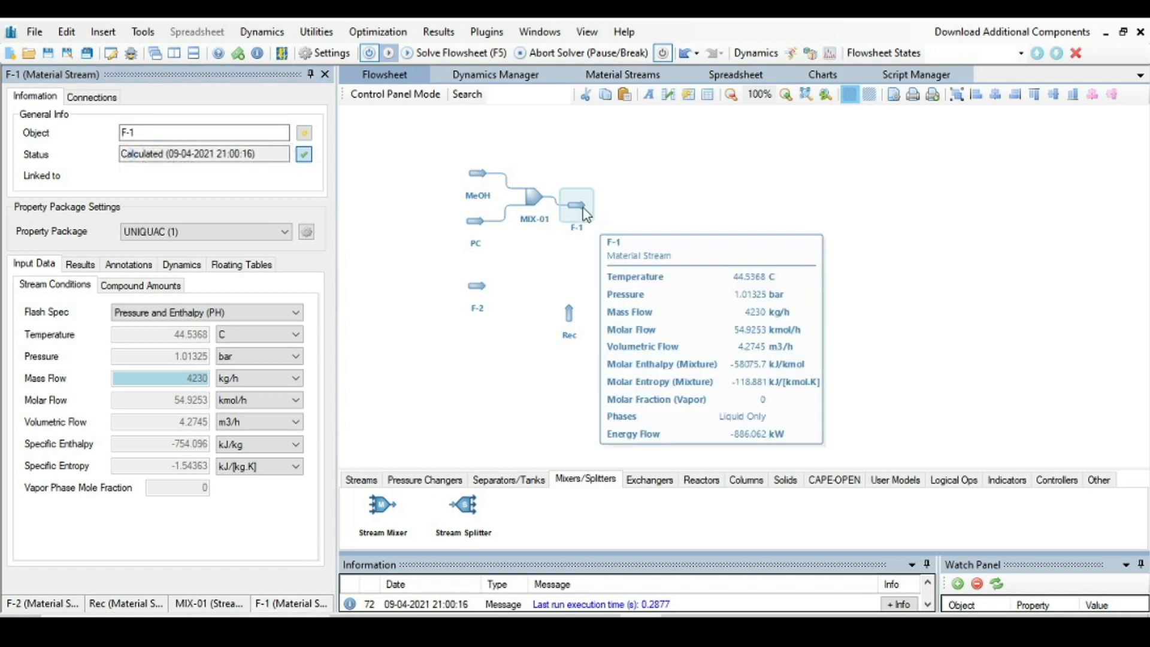
drag(585, 211, 591, 199)
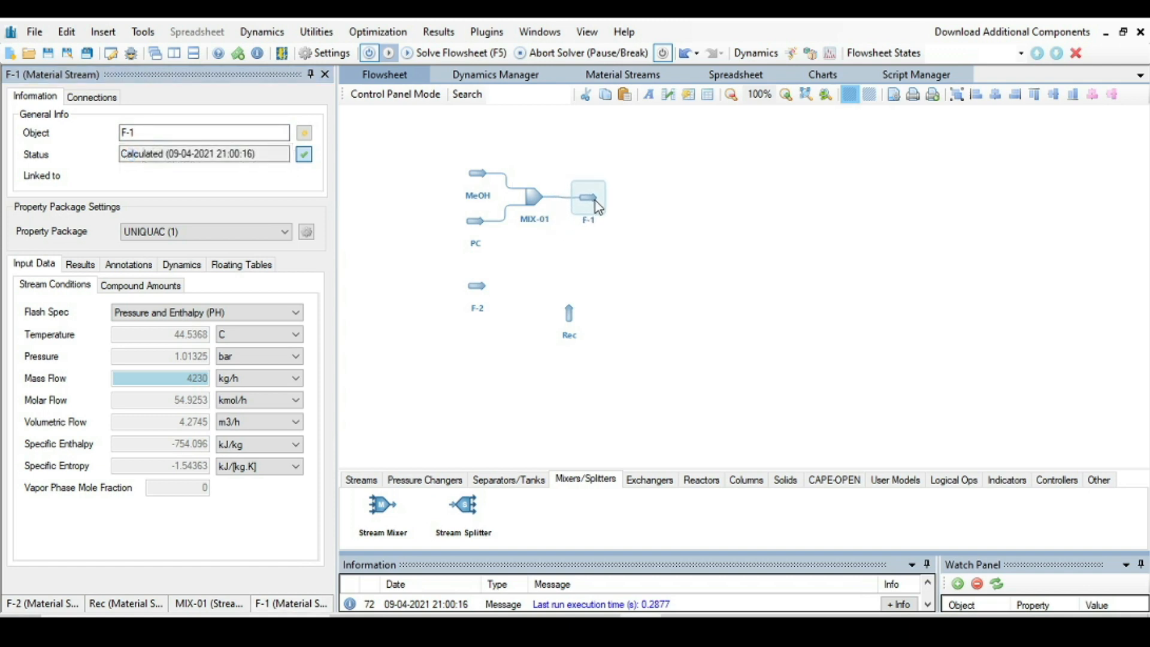
mouse_move(476, 293)
mouse_down()
mouse_move(537, 287)
mouse_move(485, 294)
mouse_up()
mouse_move(569, 324)
drag(568, 321, 598, 325)
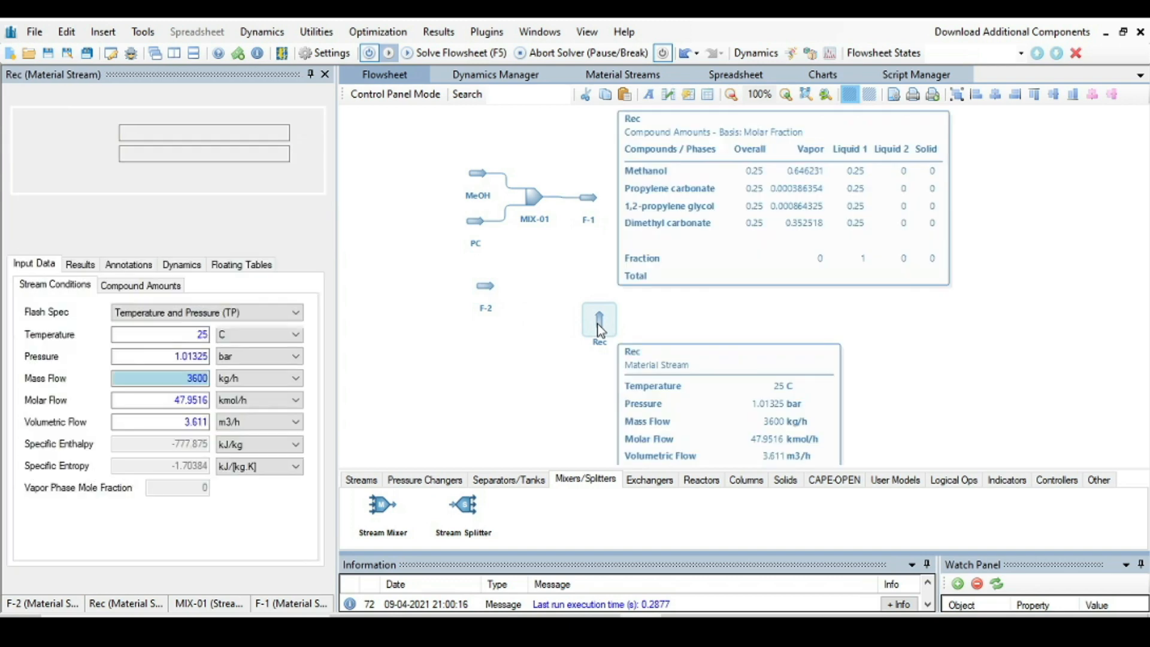
Step: Add a CAPE-OPEN unit operation of type ChemSep Column / Flash and place it to the right of the feed streams
click(838, 481)
drag(379, 522, 682, 223)
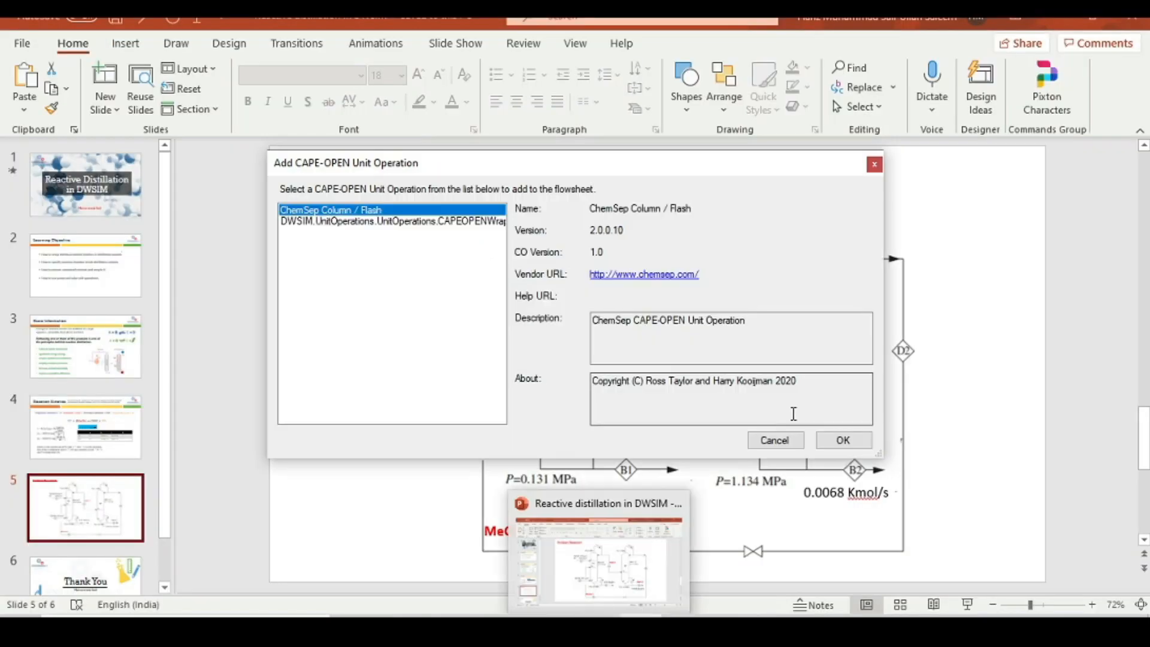
click(842, 440)
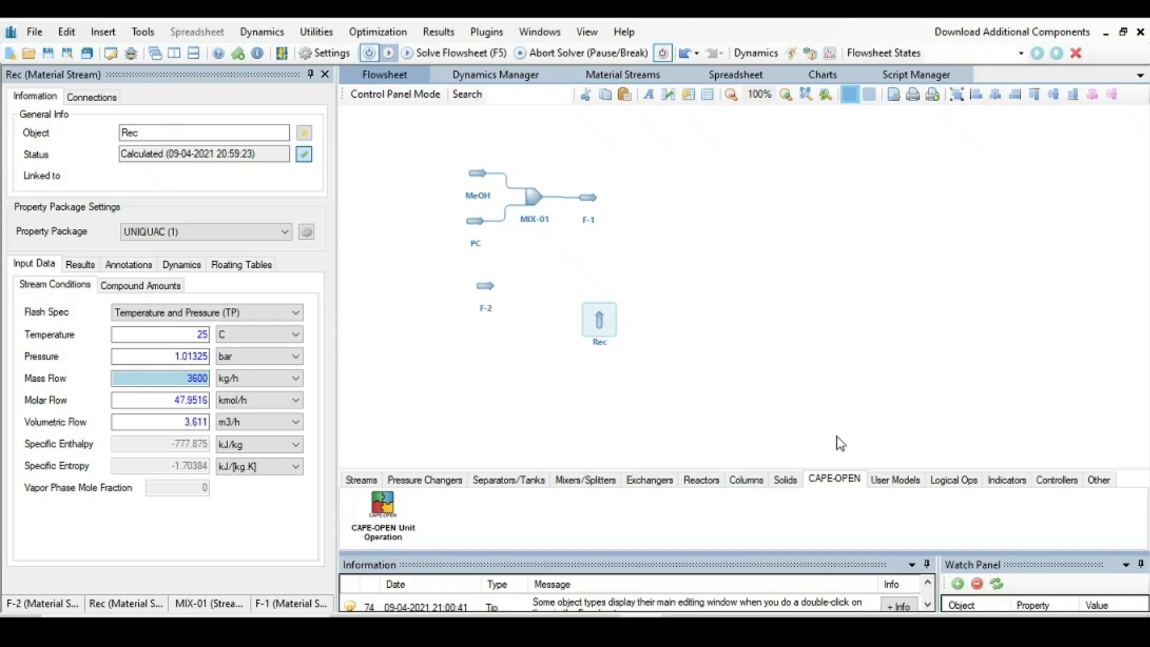
drag(782, 264, 690, 259)
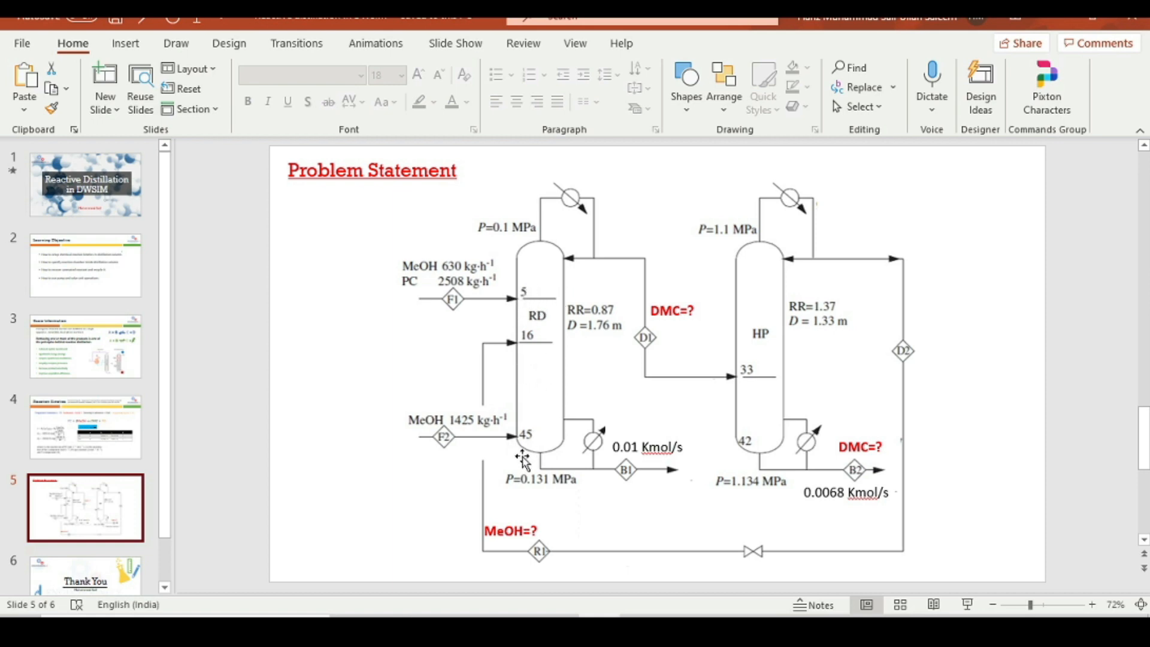
Step: Open the CAPE-OPEN object editor for COUO-01 and define the new unit as a Complex Column with 46 stages
click(640, 627)
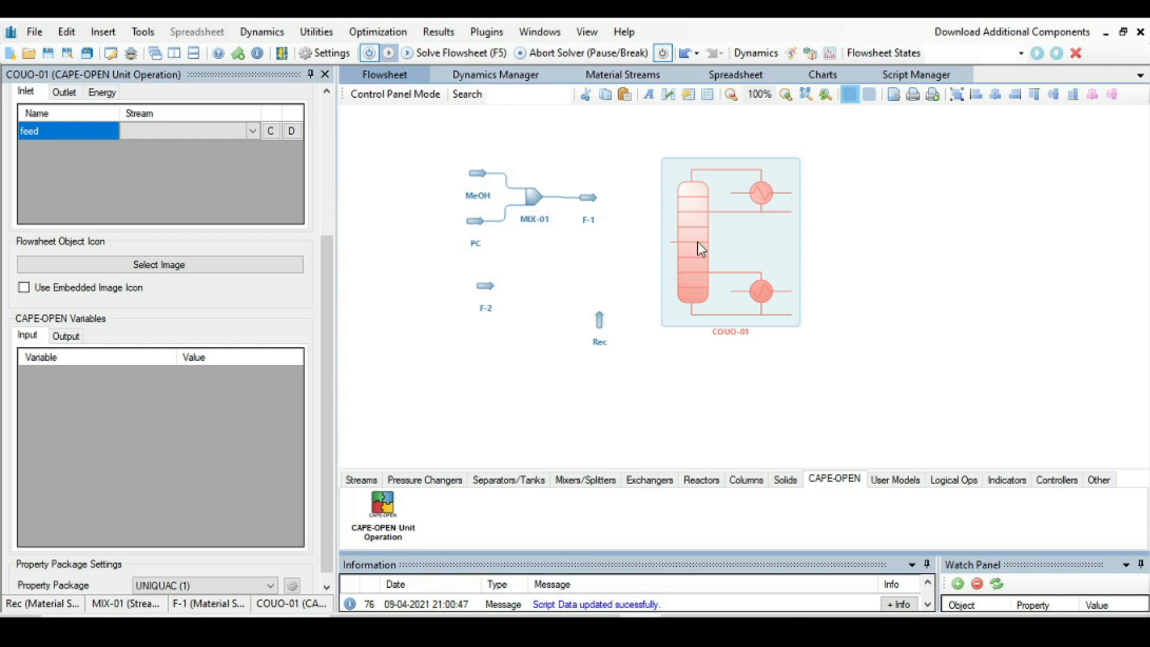
scroll(112, 241, up, 3)
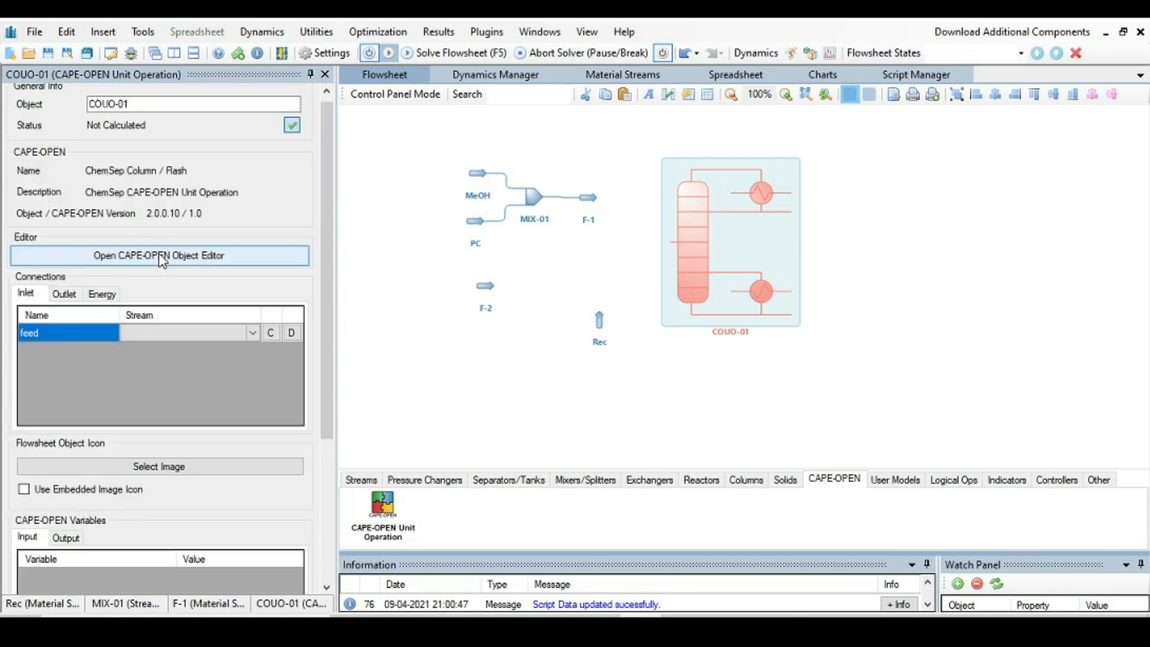
scroll(117, 261, down, 3)
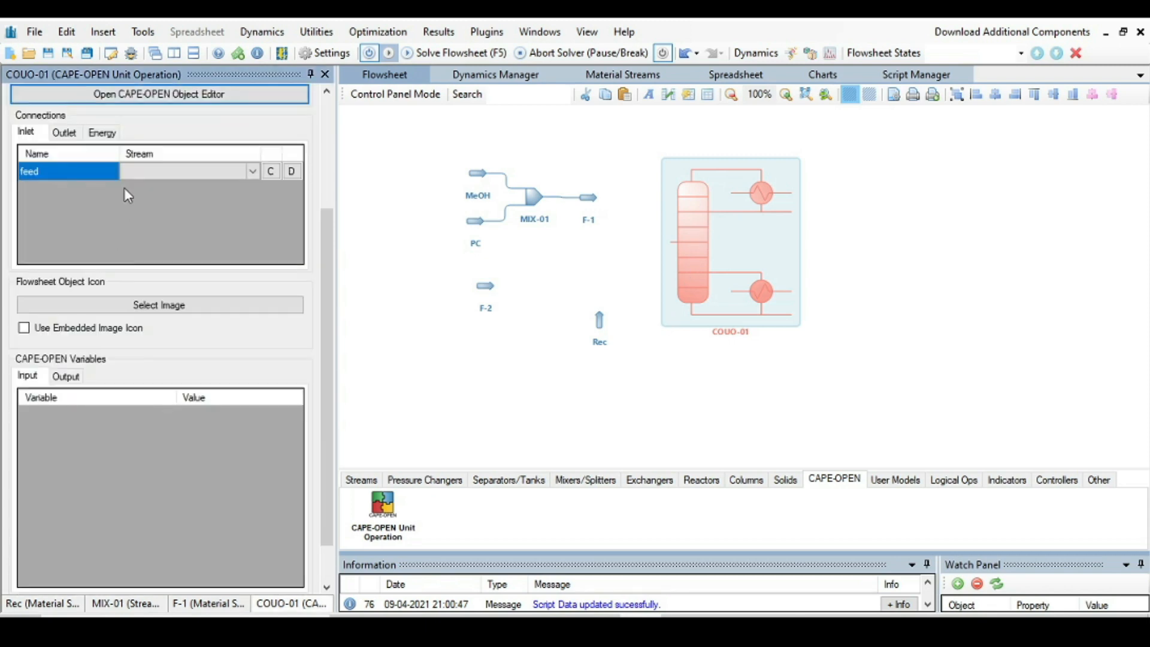
click(149, 99)
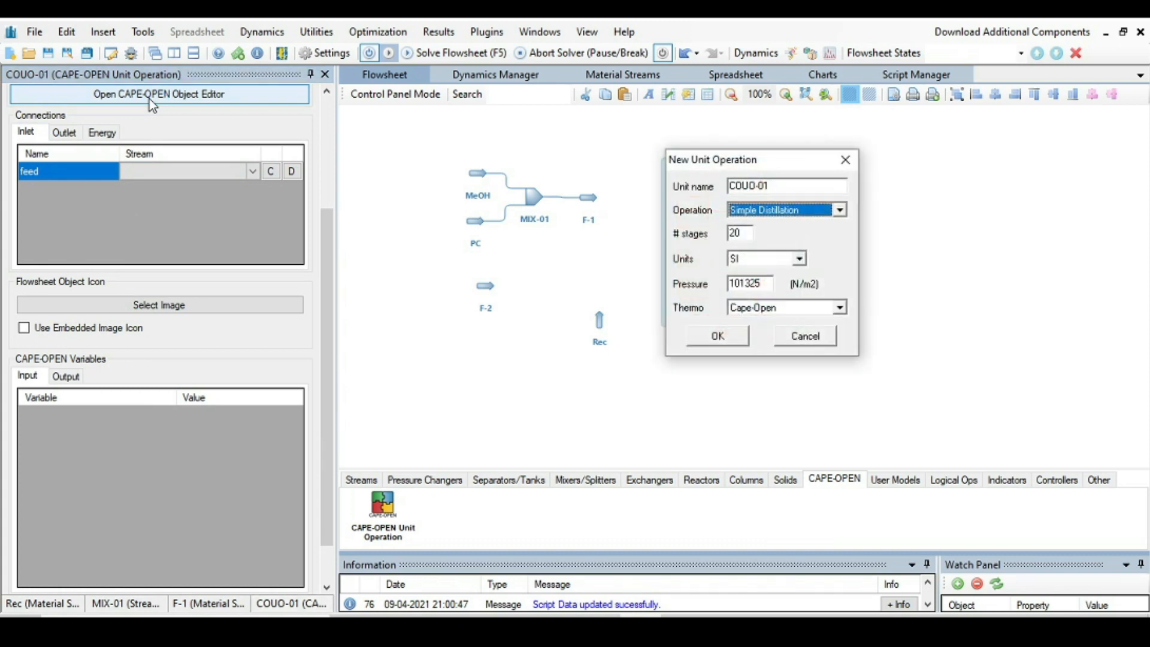
click(746, 233)
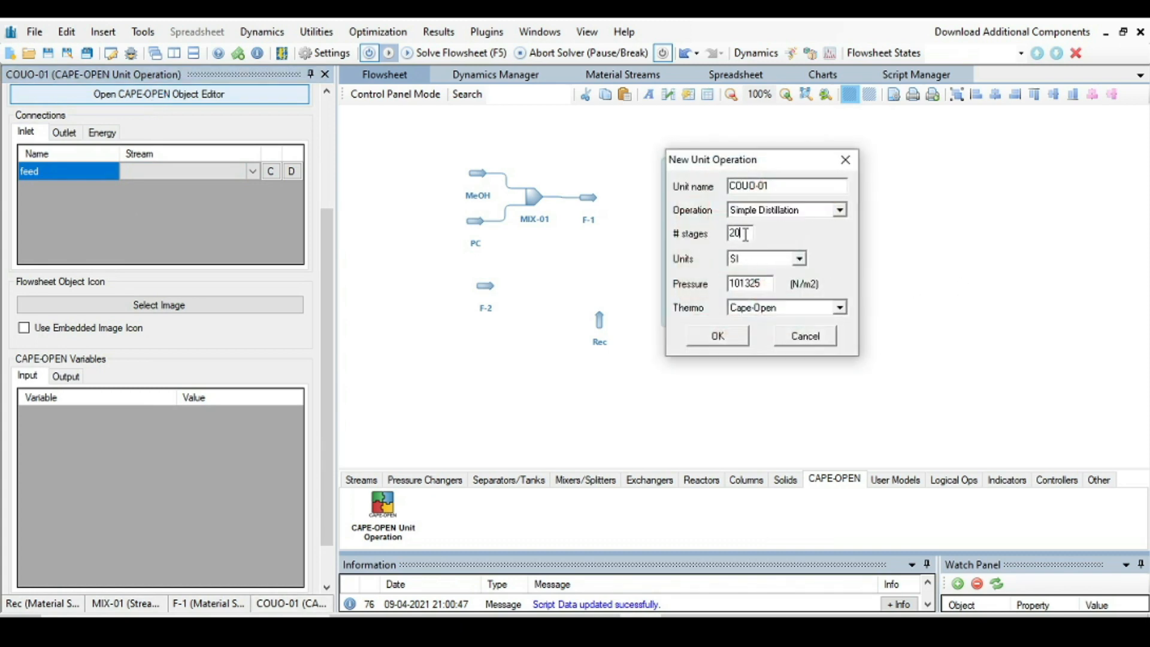
key(BackSpace)
text(46)
click(839, 209)
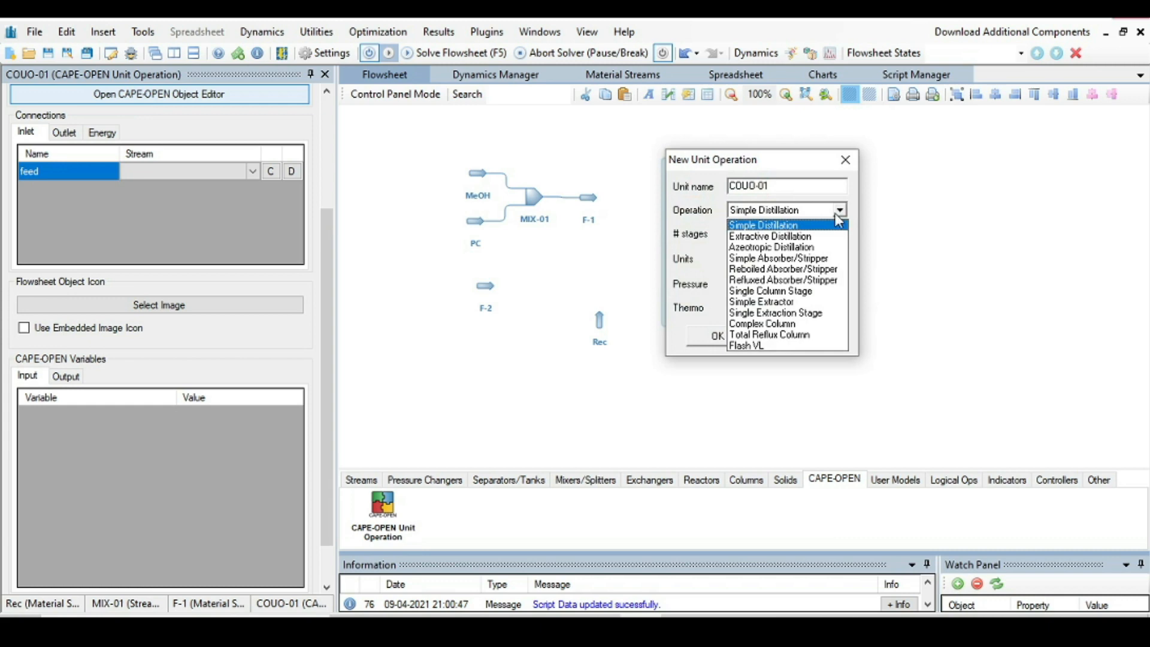
click(797, 325)
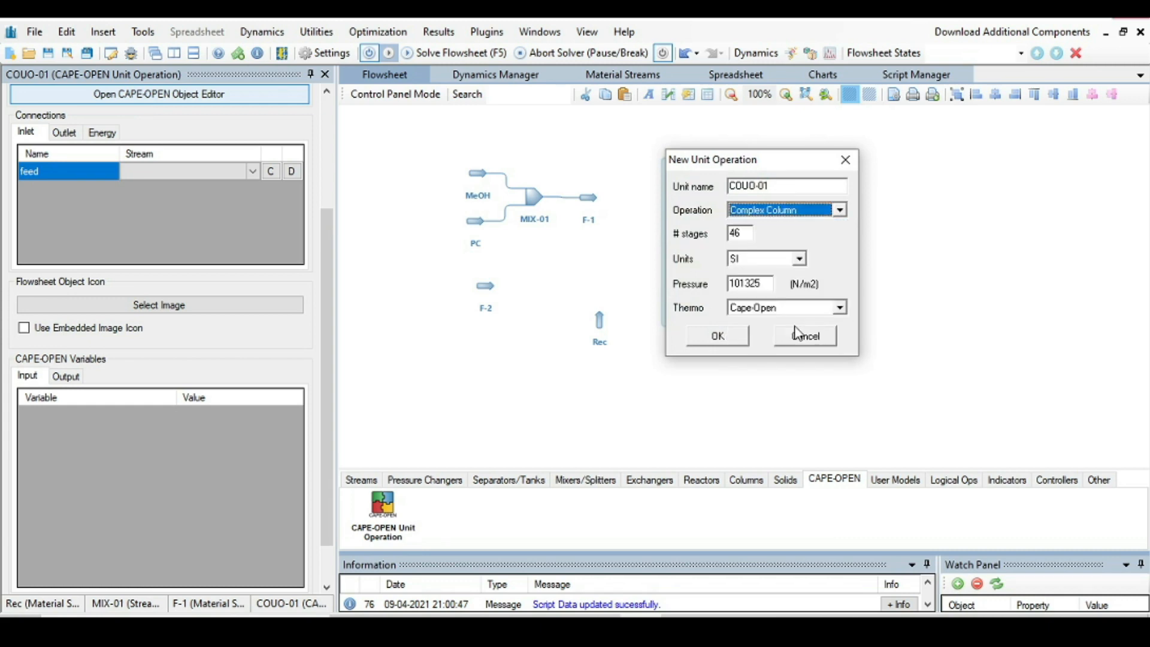
click(713, 346)
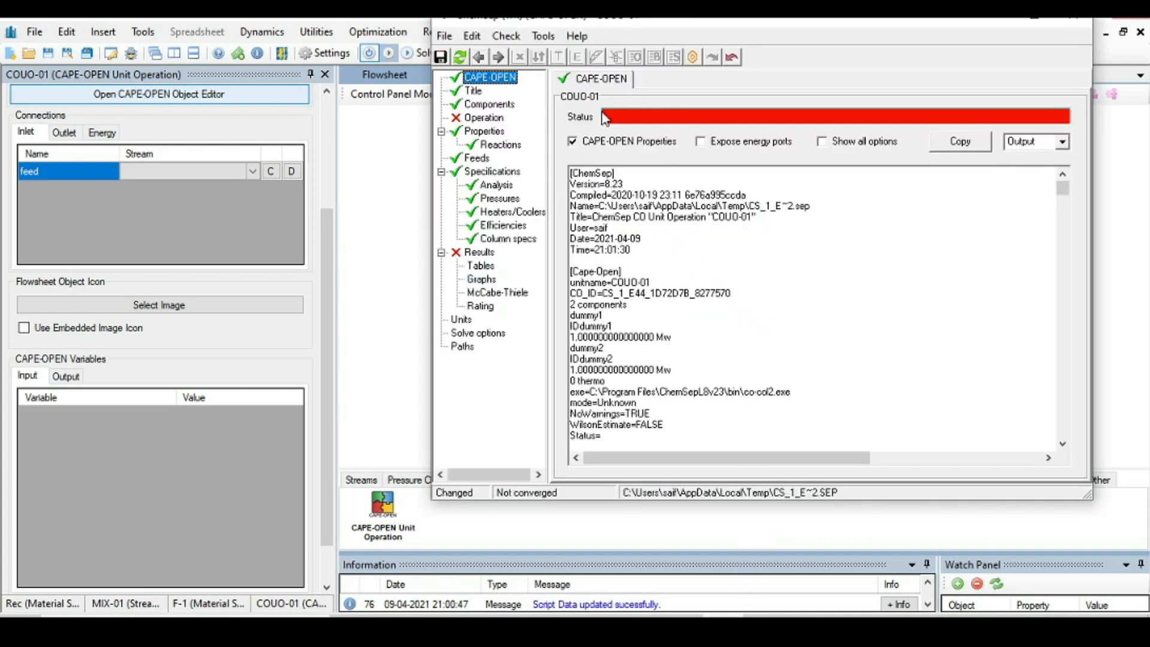
Step: Disable CAPE-OPEN properties, and set the column's condenser to Total (Liquid product) and its reboiler to Total (Vapour product)
click(572, 142)
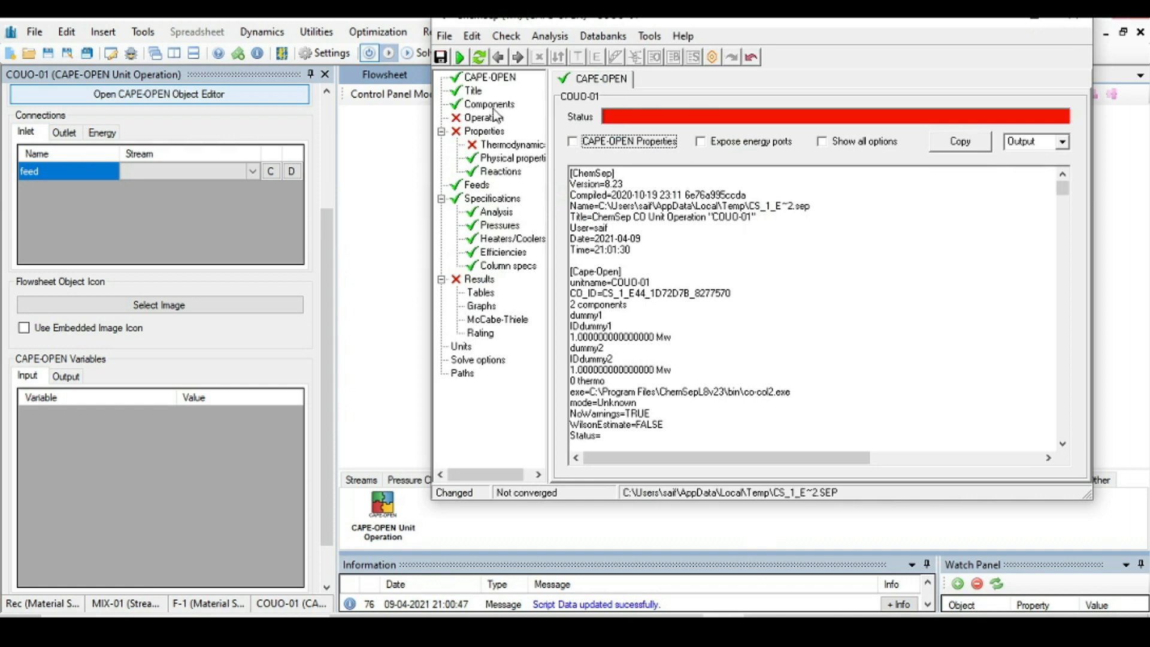
click(474, 119)
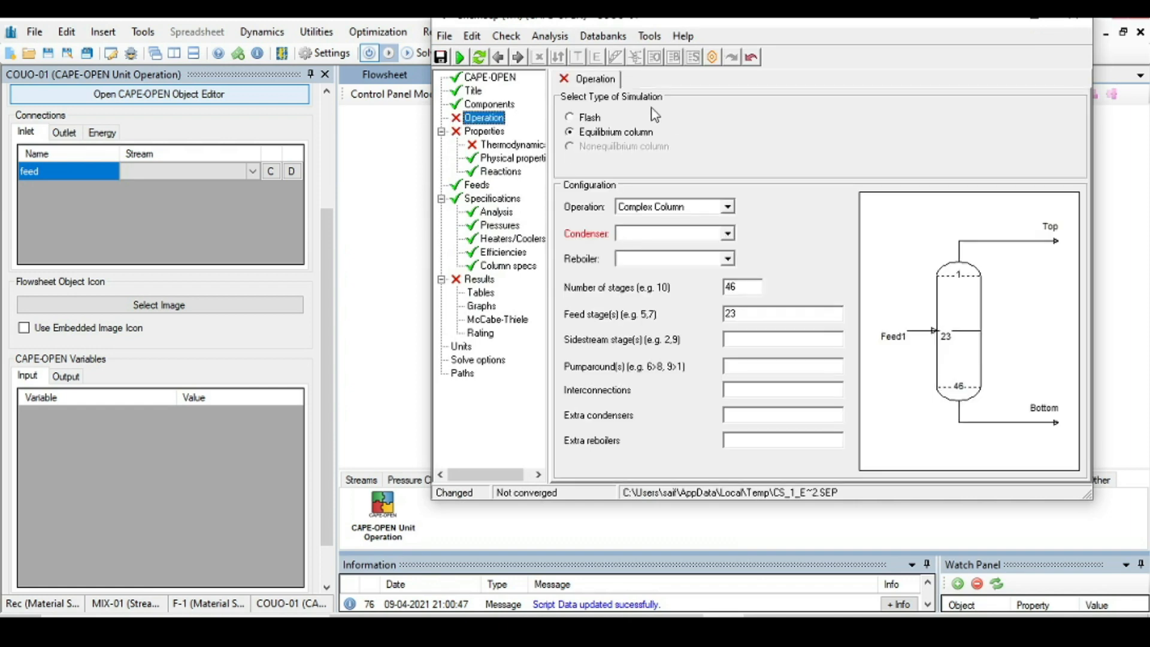
click(727, 233)
click(668, 253)
click(727, 258)
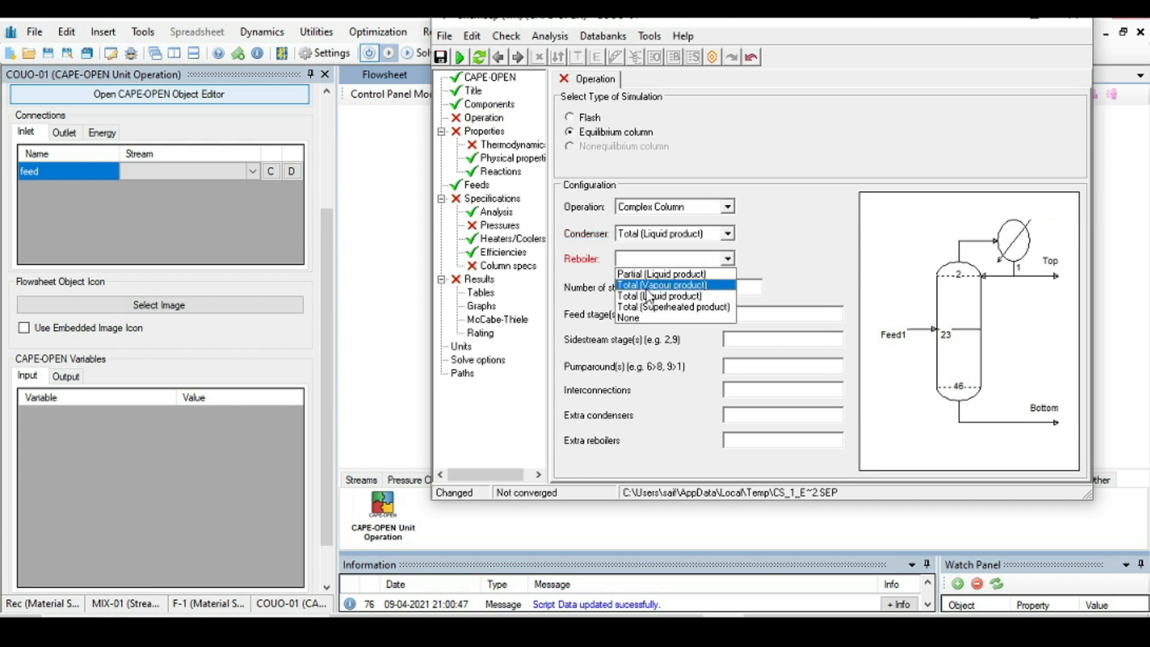
click(641, 285)
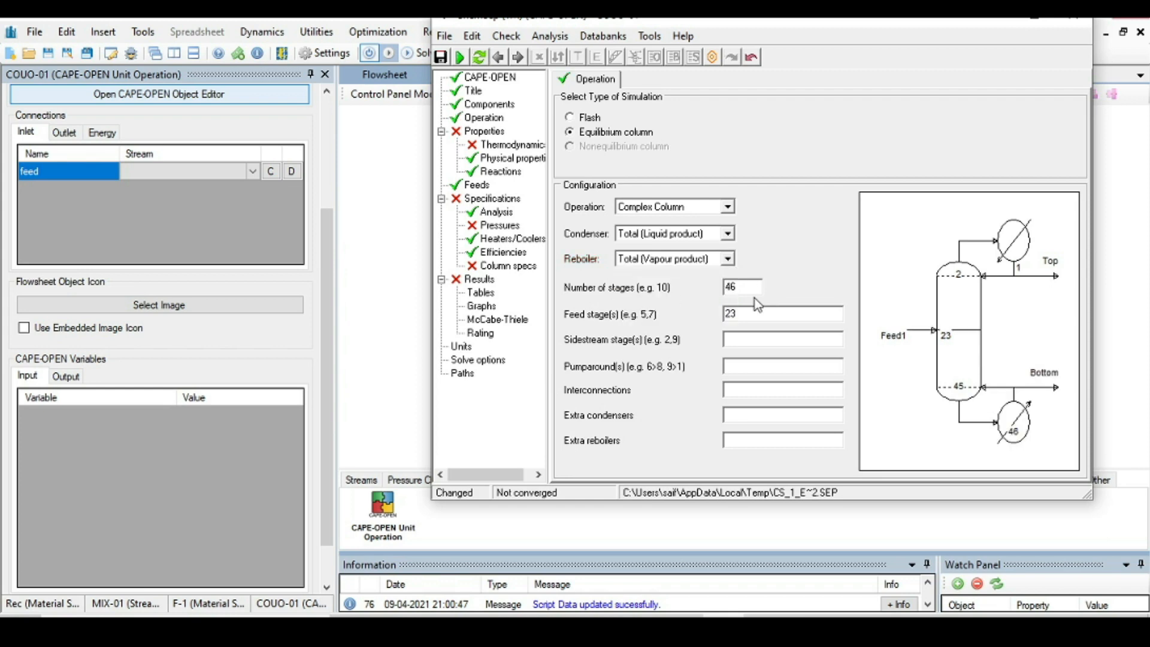
Step: Set the column's feed stages to 5,16,45 as in the problem statement, and close the ChemSep editor saving the input
drag(738, 314, 721, 316)
key(alt+Tab)
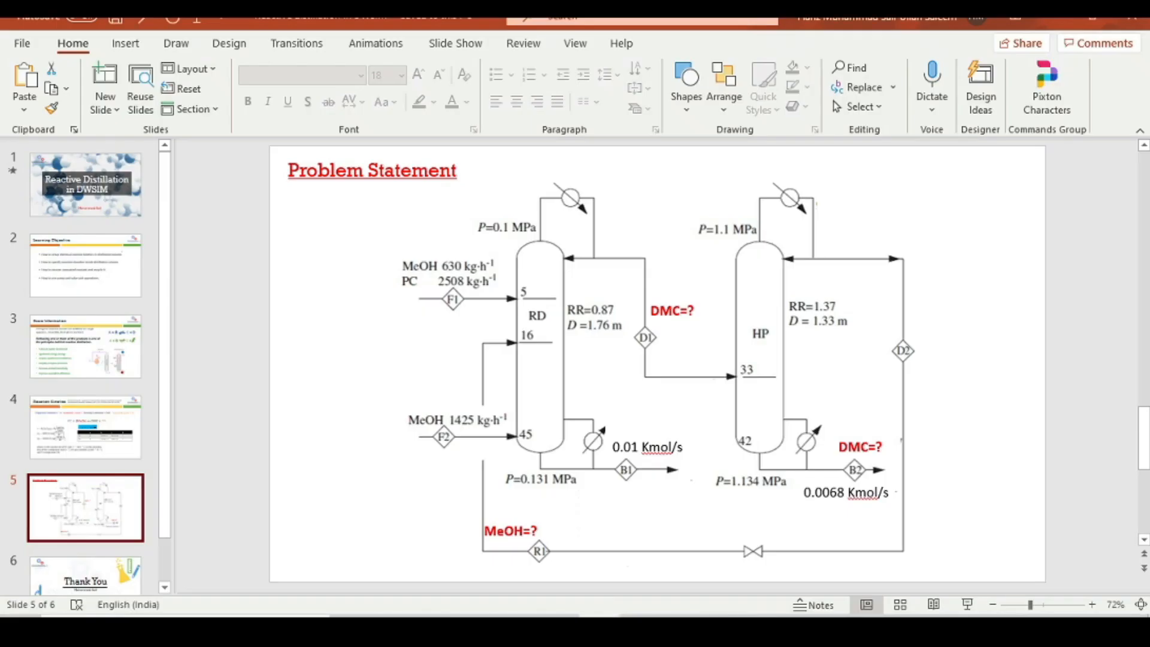
key(alt+Tab)
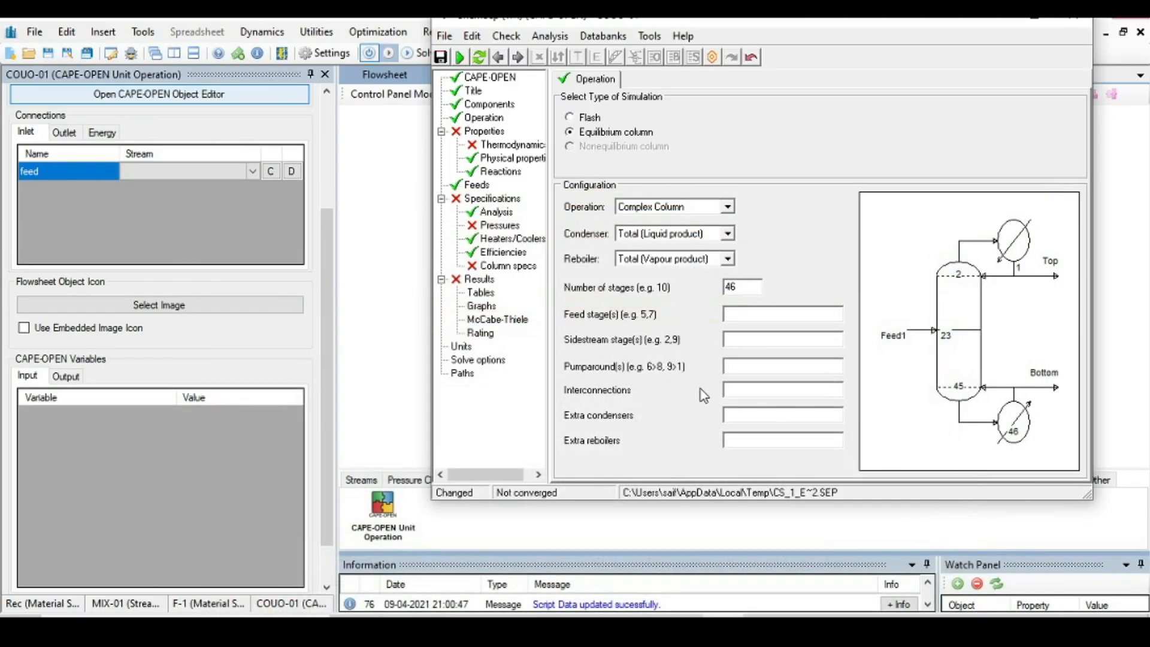
text(5,16,45)
key(Tab)
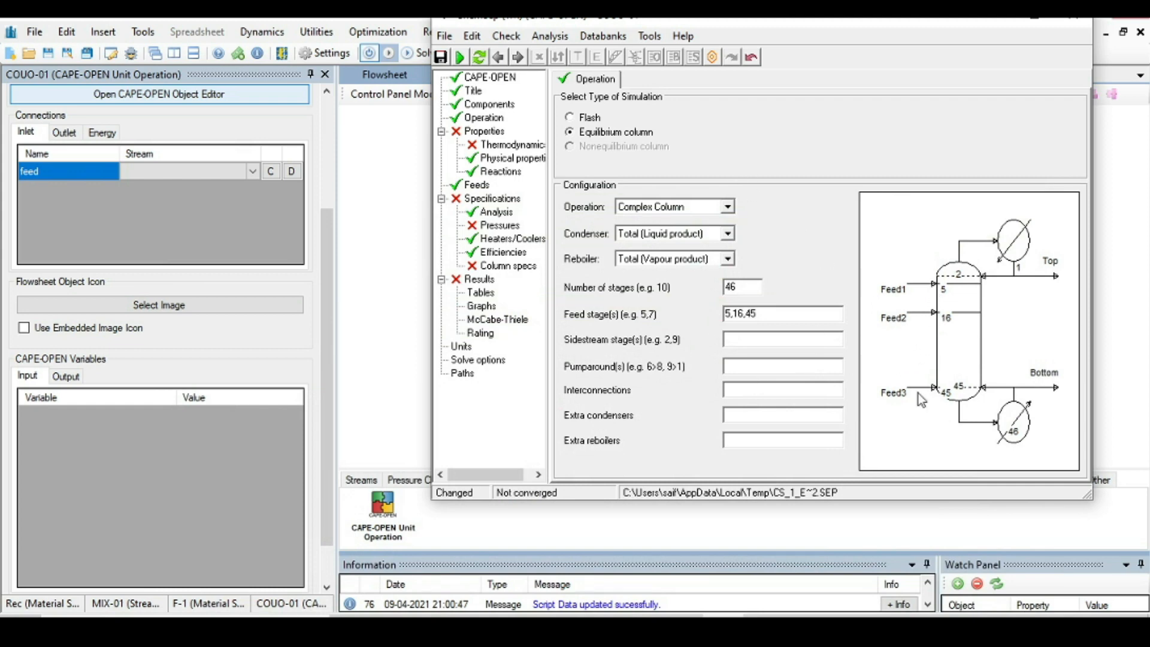
click(1073, 22)
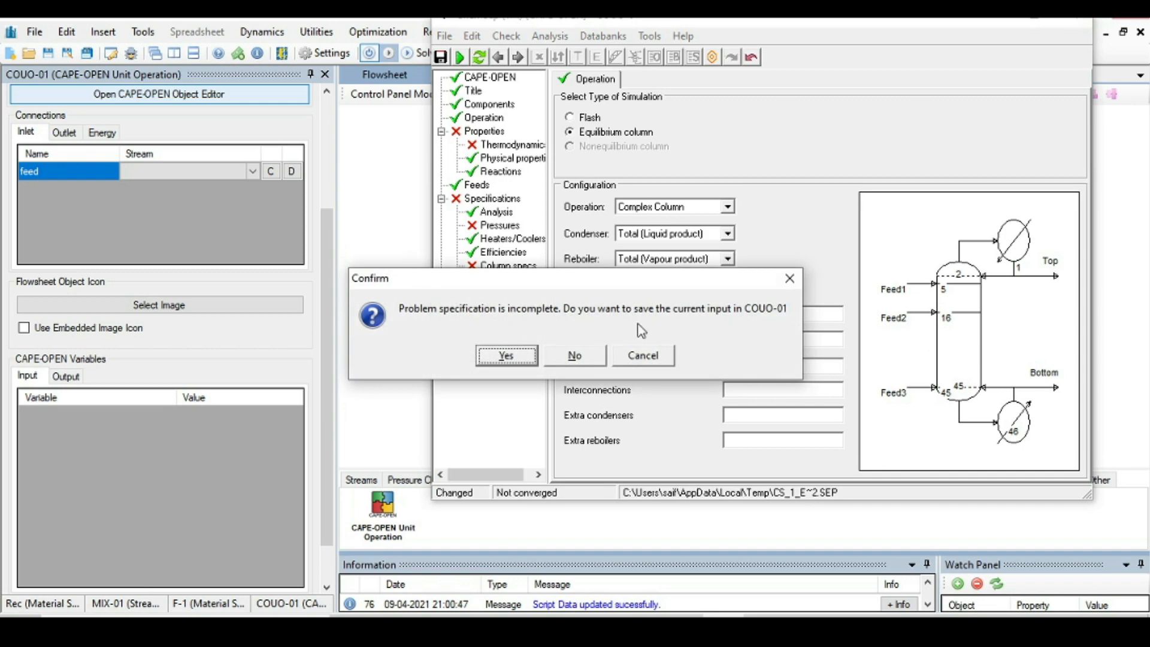
click(506, 362)
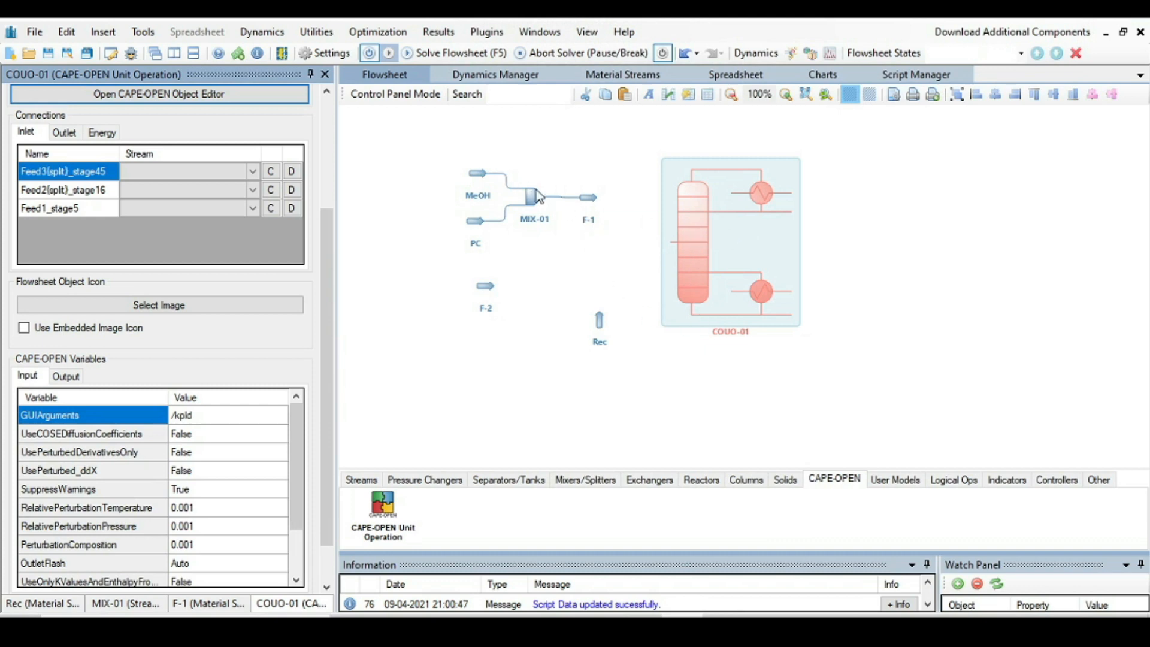
Step: Turn off the flowsheet solver and check the column's feed arrangement on the PowerPoint problem statement slide
click(369, 52)
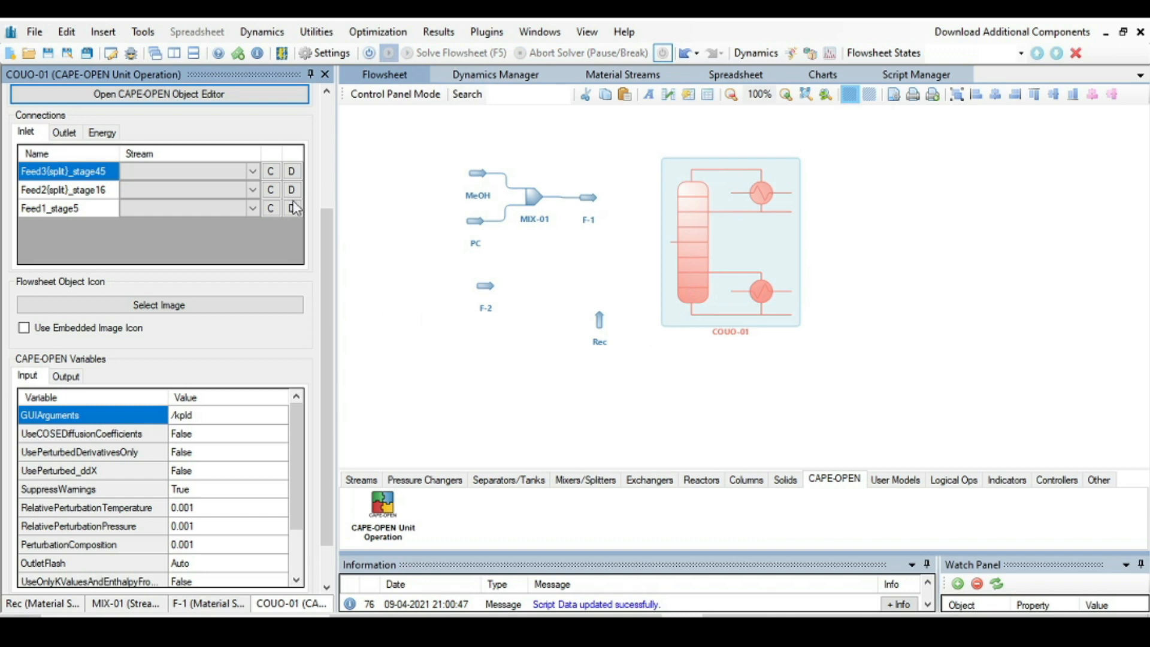
click(454, 376)
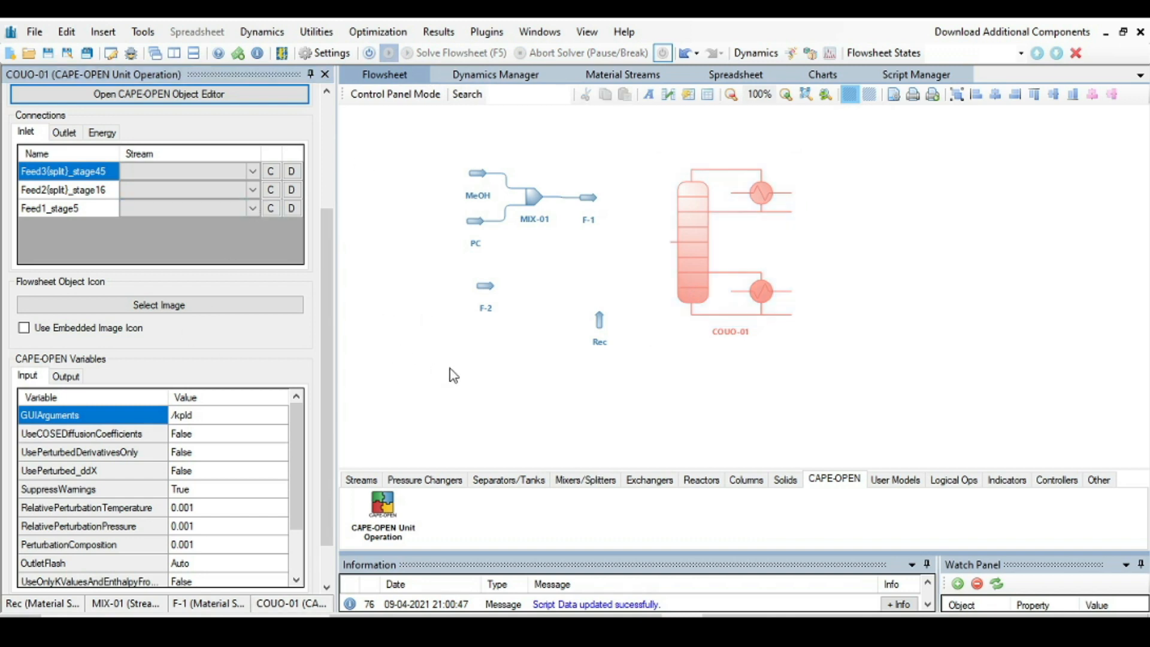
click(599, 625)
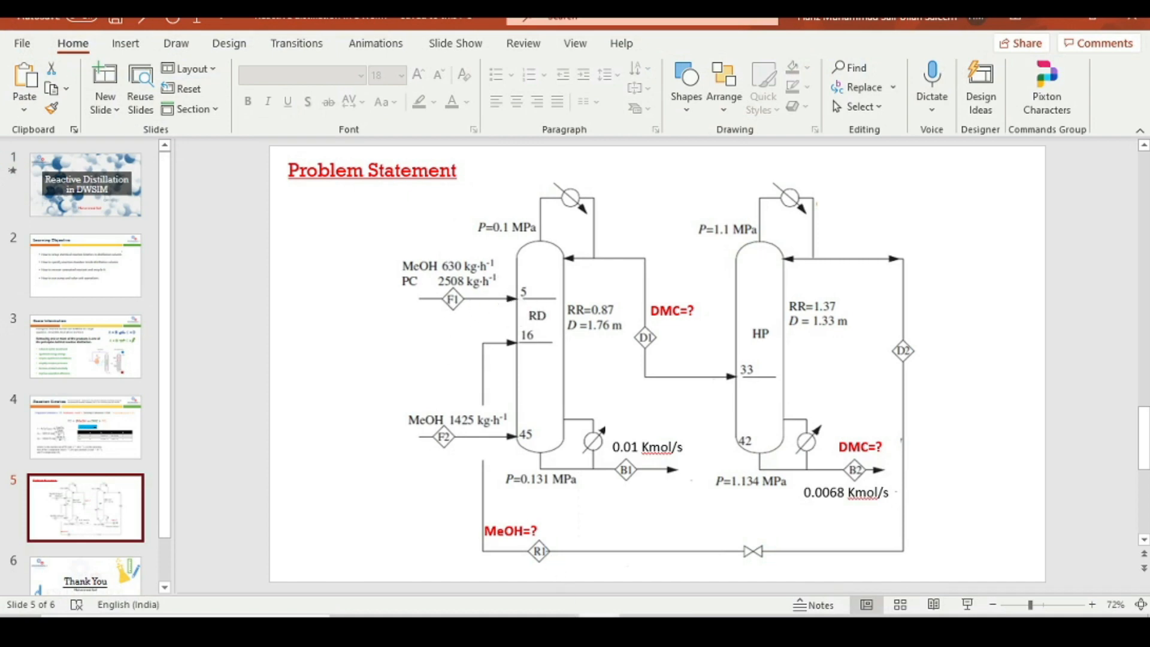
click(680, 626)
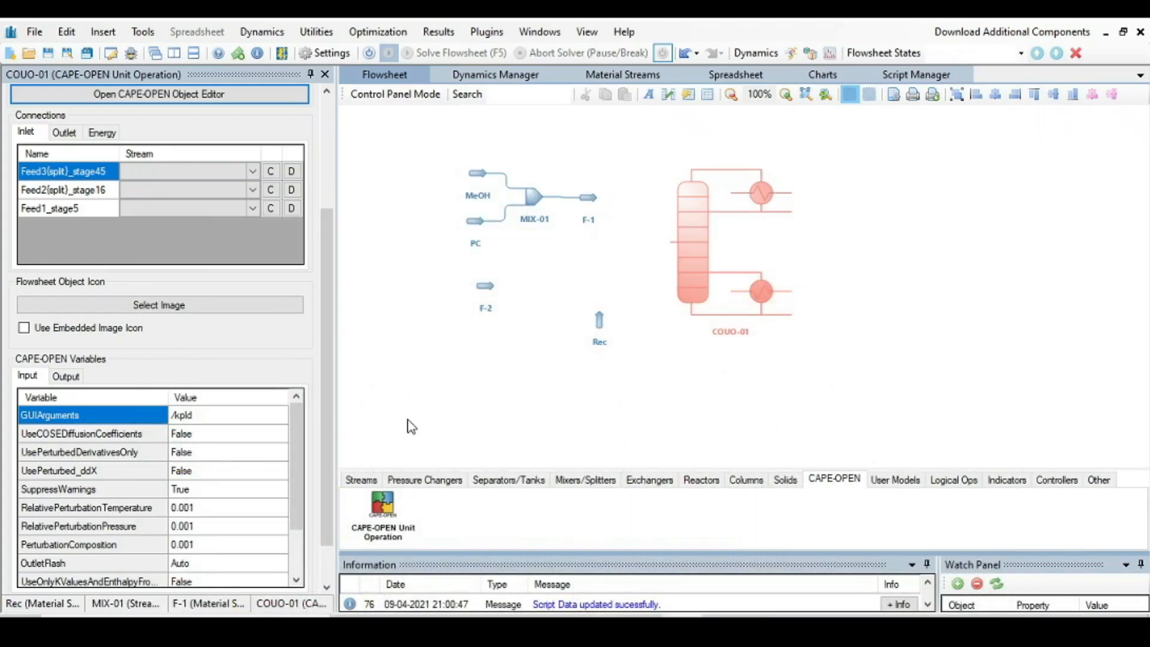
Step: Connect stream F-1 to the column's stage 5 feed and F-2 to its stage 45 feed
click(254, 210)
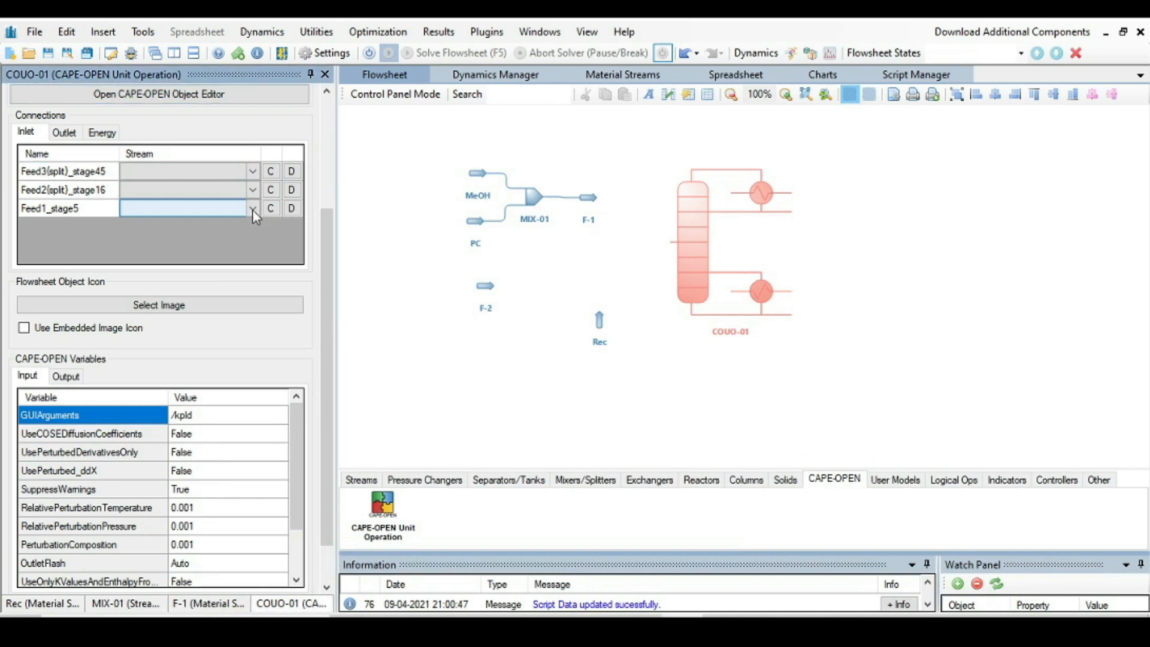
click(252, 210)
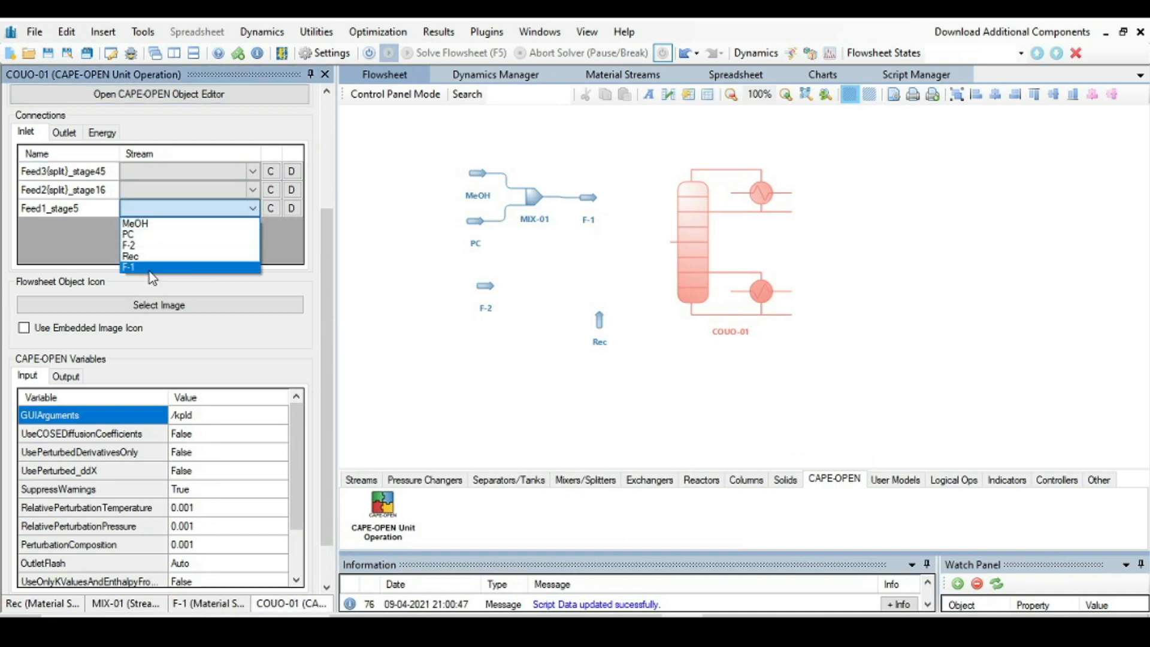
click(149, 270)
click(256, 174)
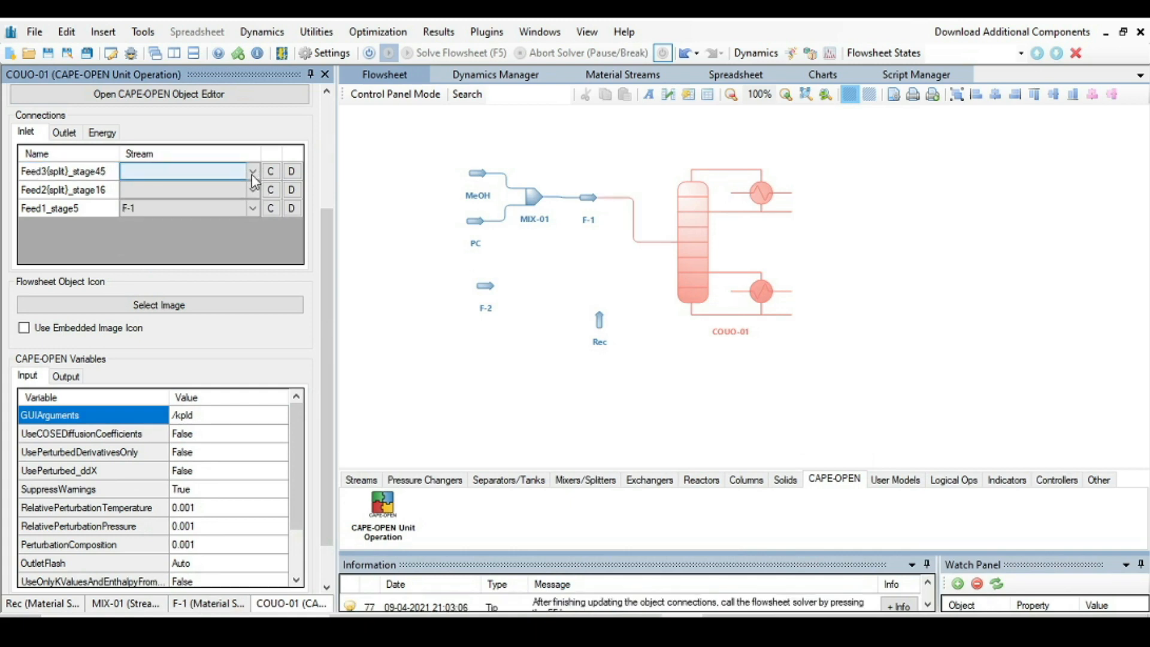
click(252, 174)
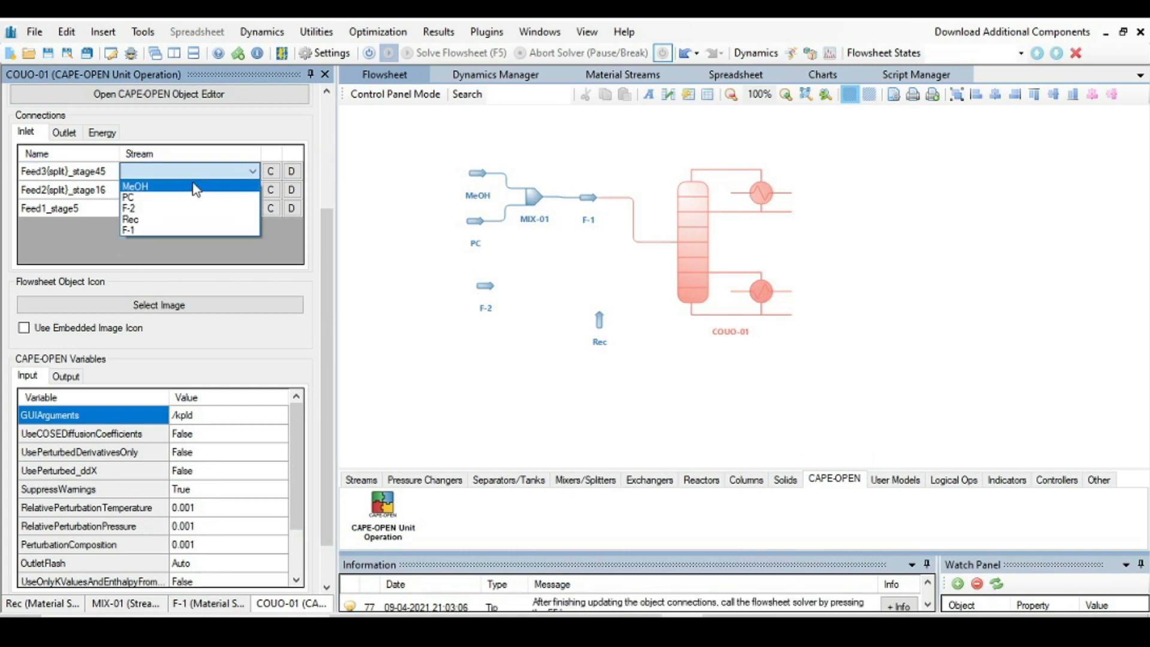
click(144, 208)
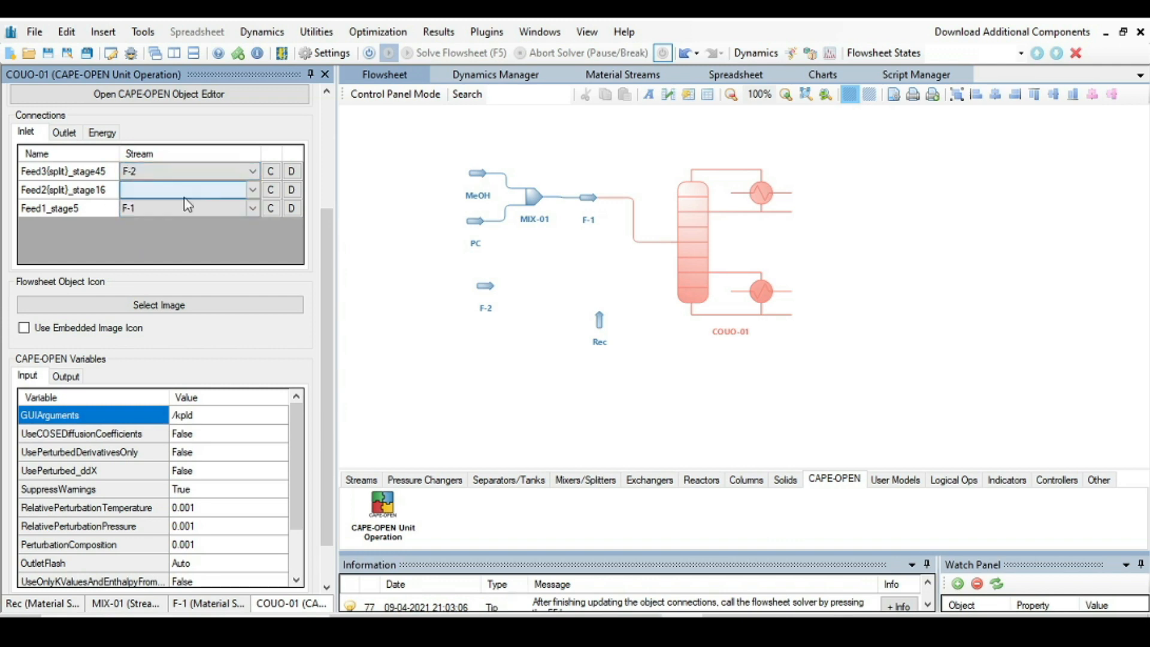
Step: Connect stream Rec to the column's stage 16 feed, and create new outlet streams for its top and bottom products
click(254, 188)
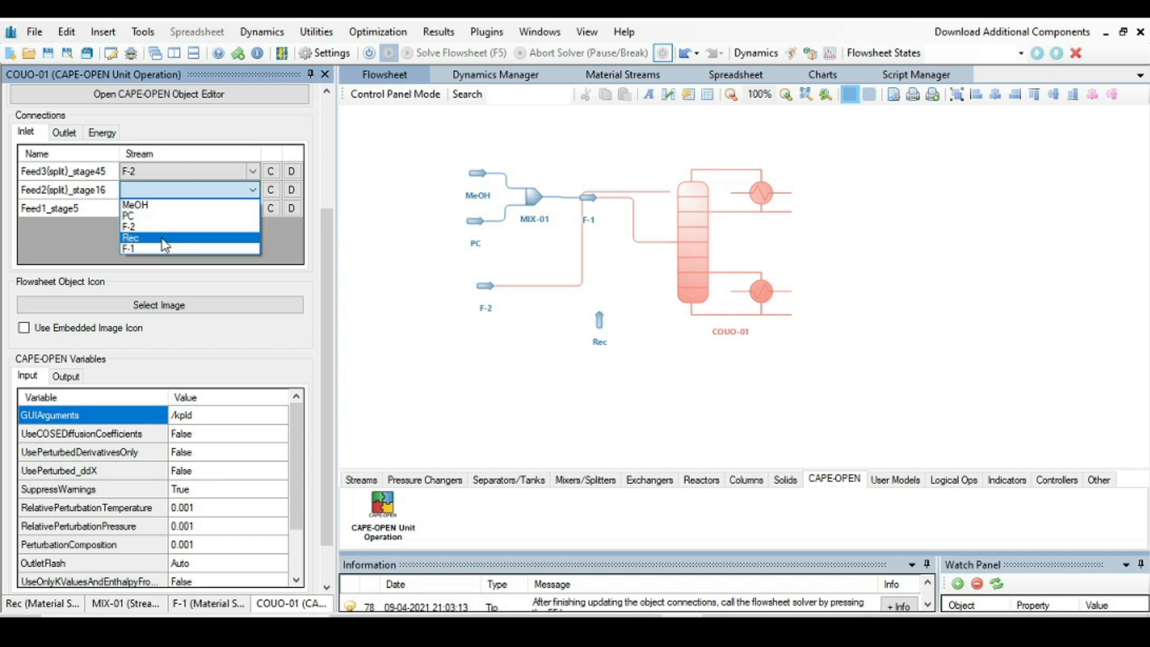
click(164, 238)
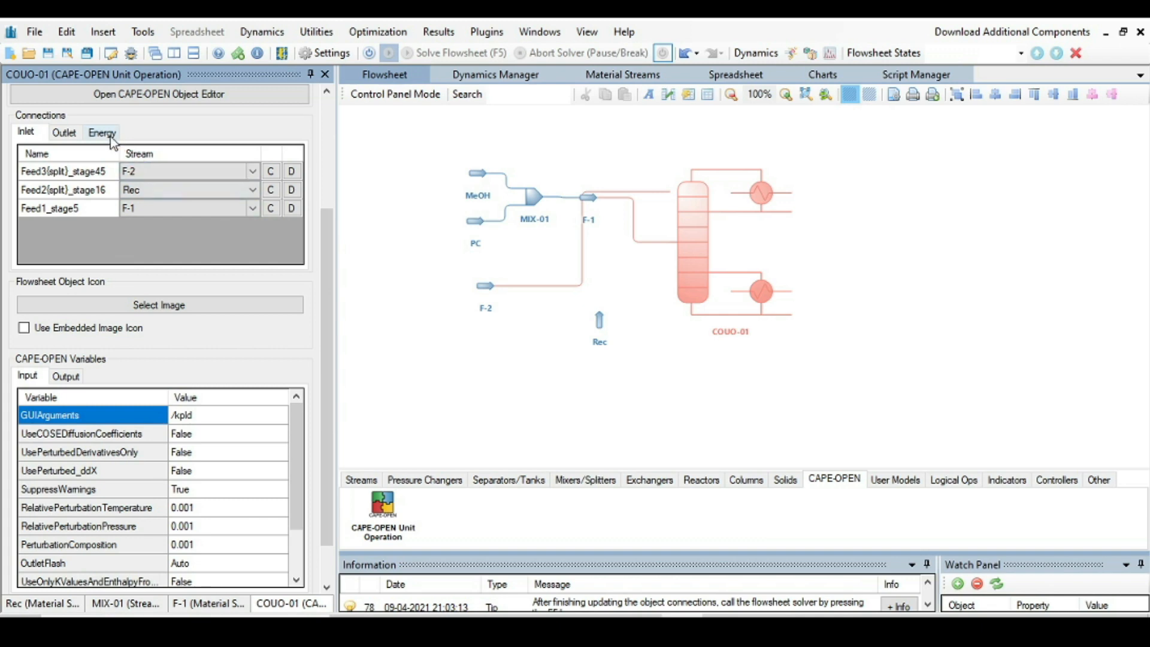
click(64, 133)
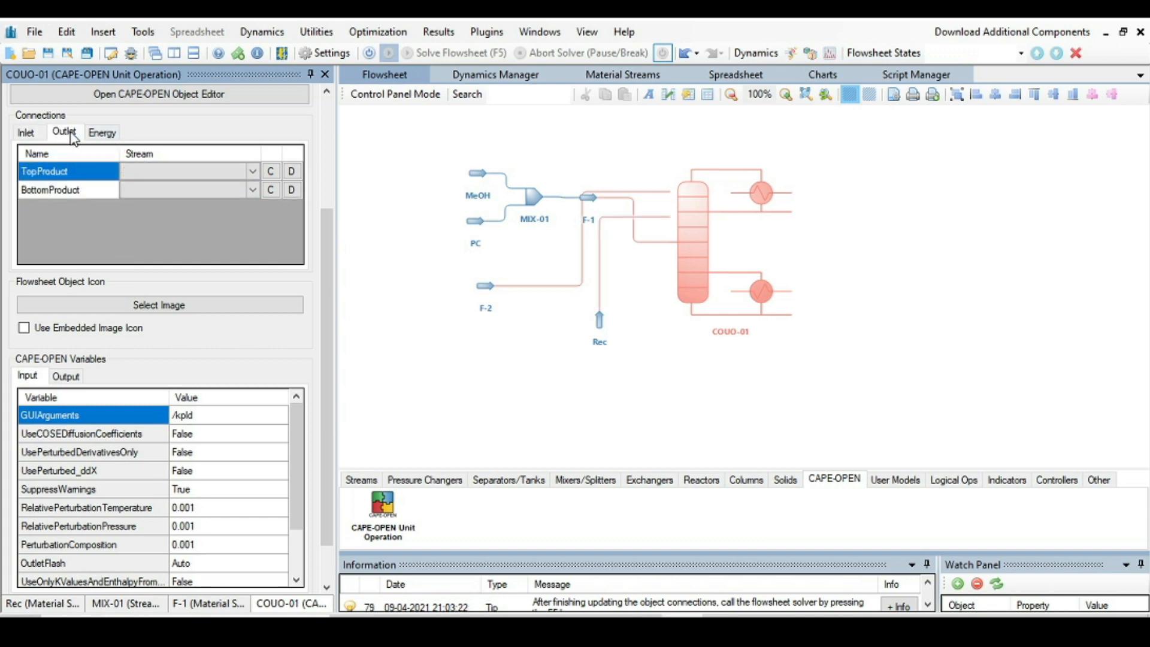
click(272, 173)
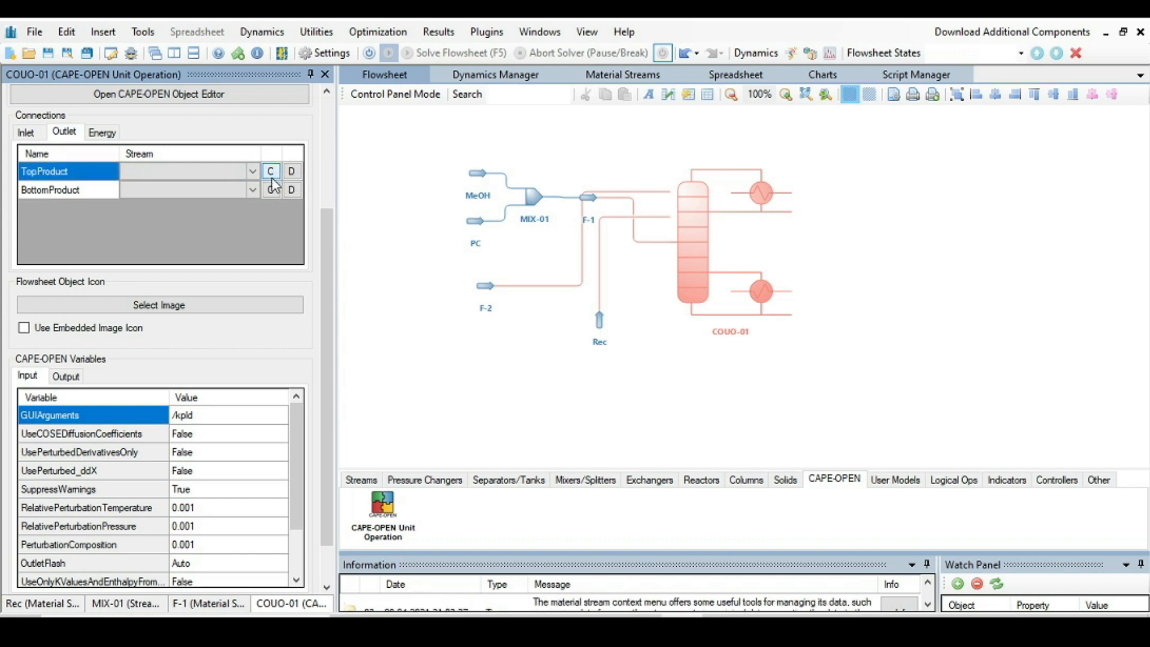
click(272, 189)
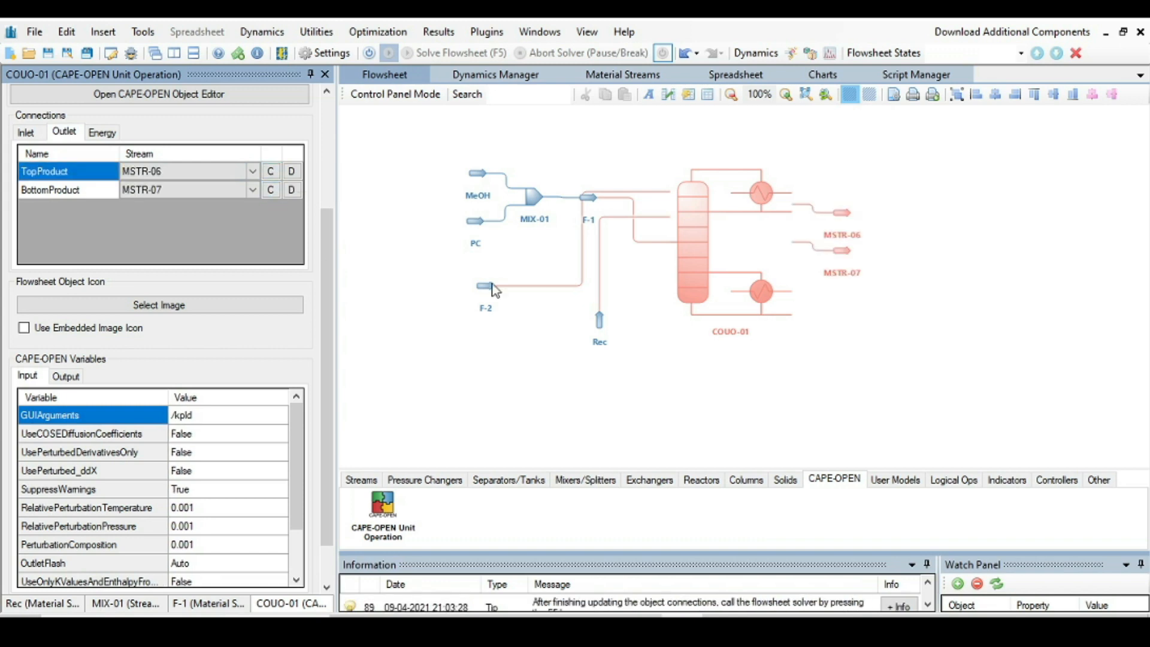
Step: Space the two product streams apart beside the column, and rename the top product D1 and the bottom product B1
drag(851, 259, 862, 325)
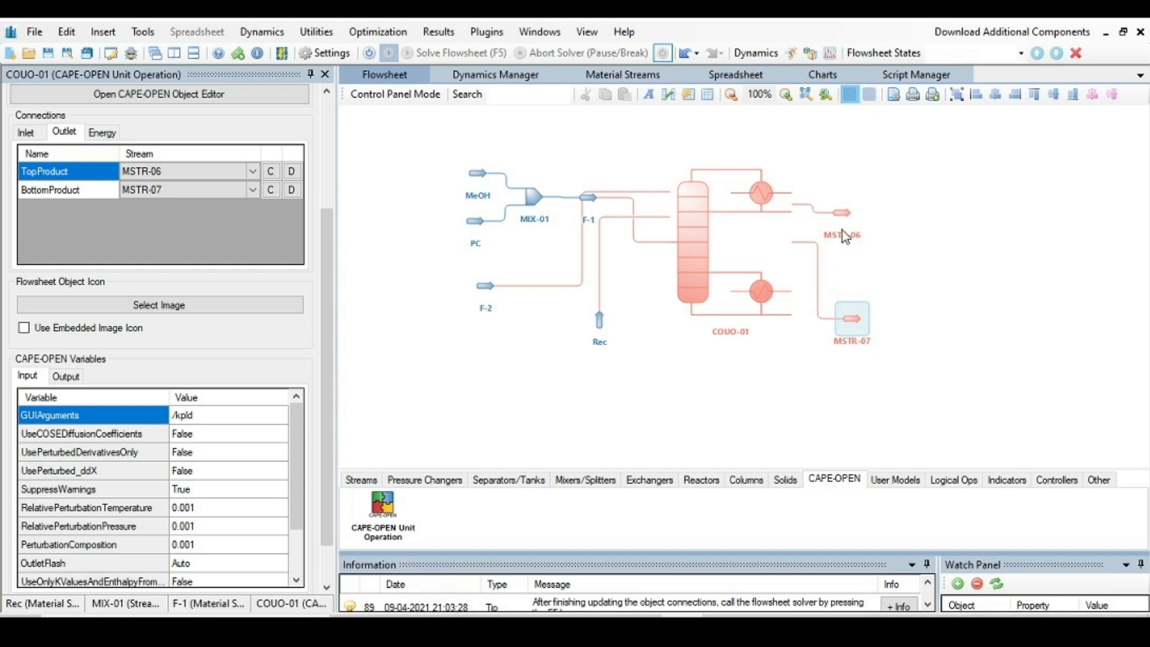
drag(845, 214, 842, 169)
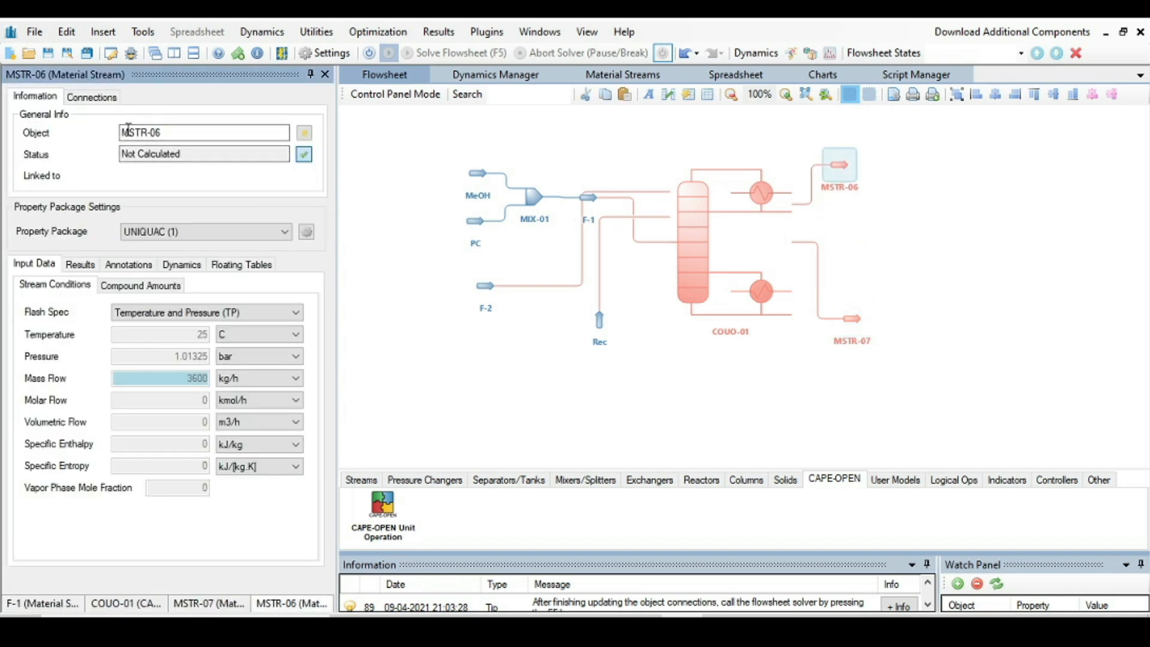
drag(186, 133, 113, 133)
text(D1)
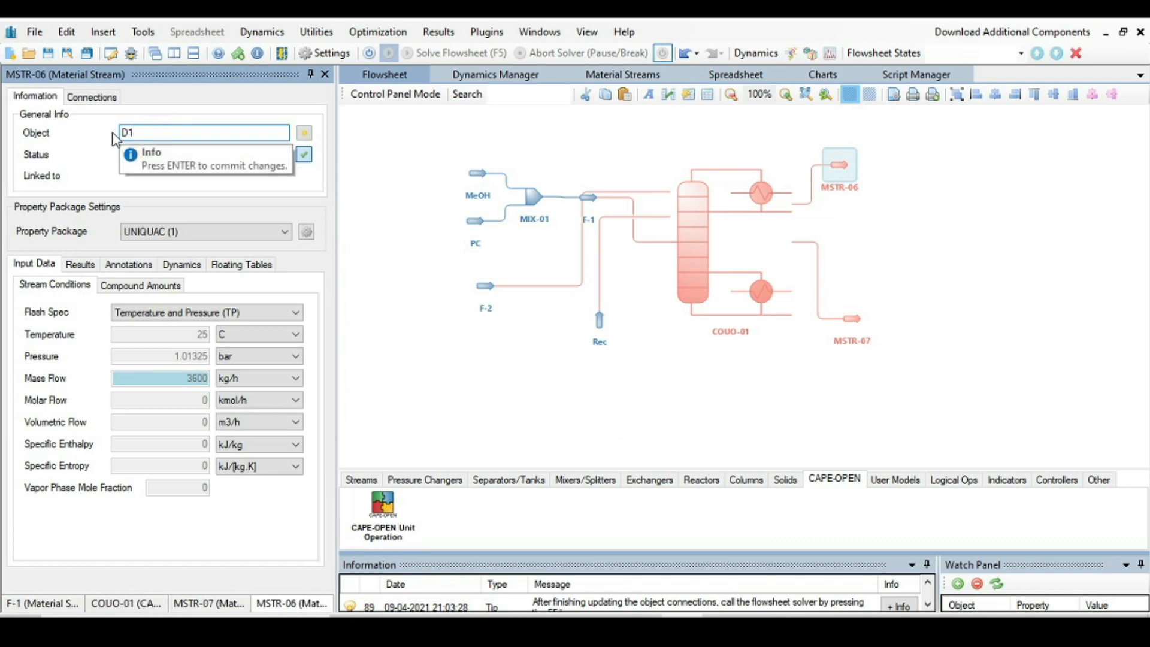
key(Return)
click(850, 319)
drag(187, 133, 95, 135)
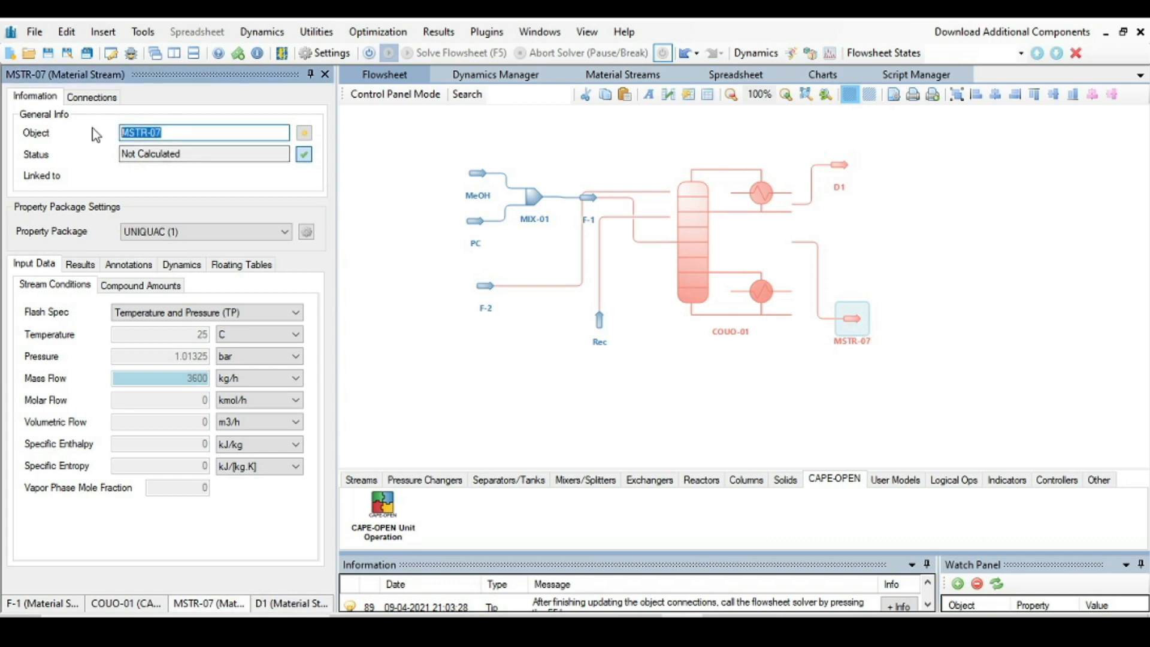
text(B1)
key(Return)
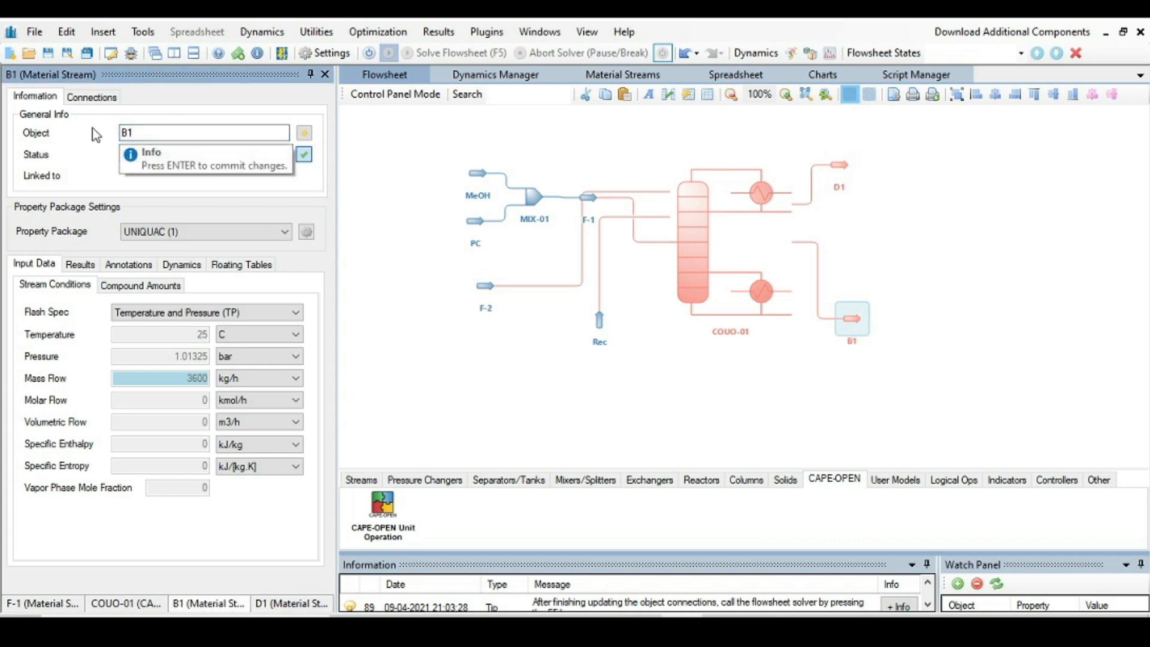
Step: In the column's ChemSep thermodynamics, choose DECHEMA K-values, UNIQUAC activity coefficients, Antoine vapour pressure and an enthalpy model
click(699, 231)
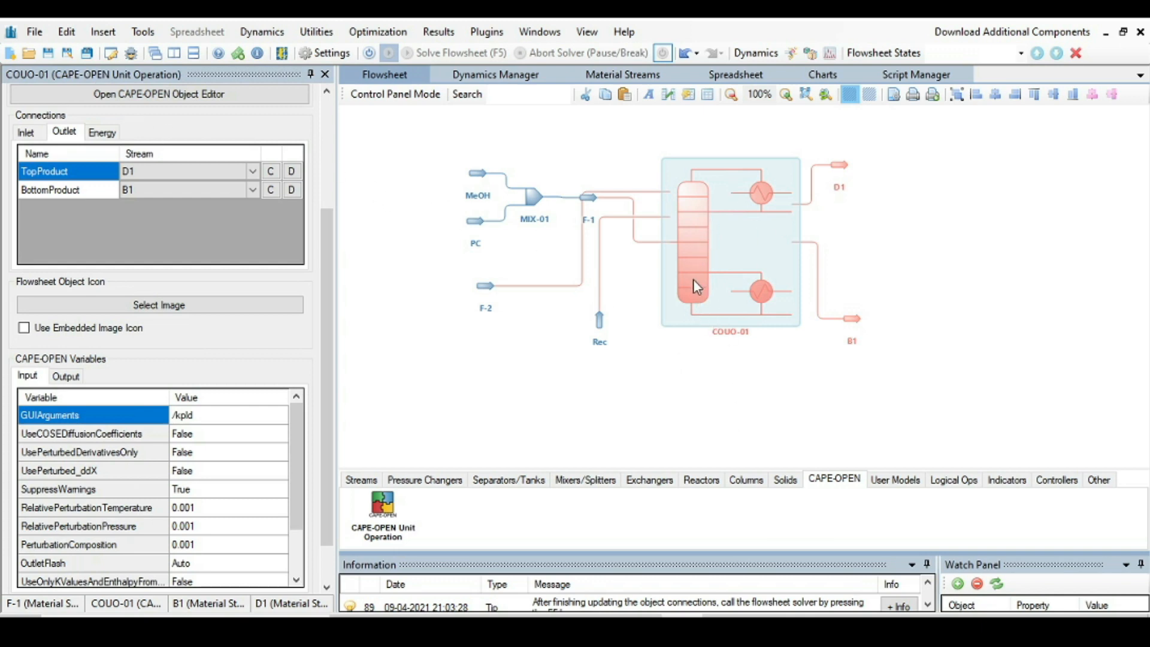
scroll(142, 366, up, 3)
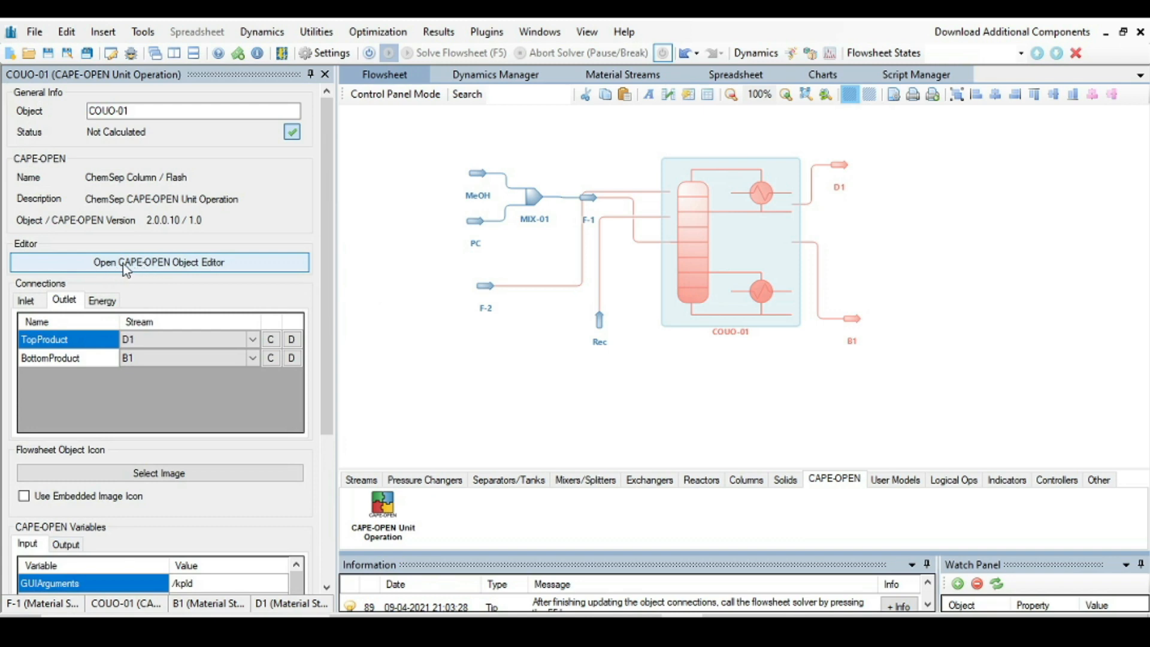
click(142, 264)
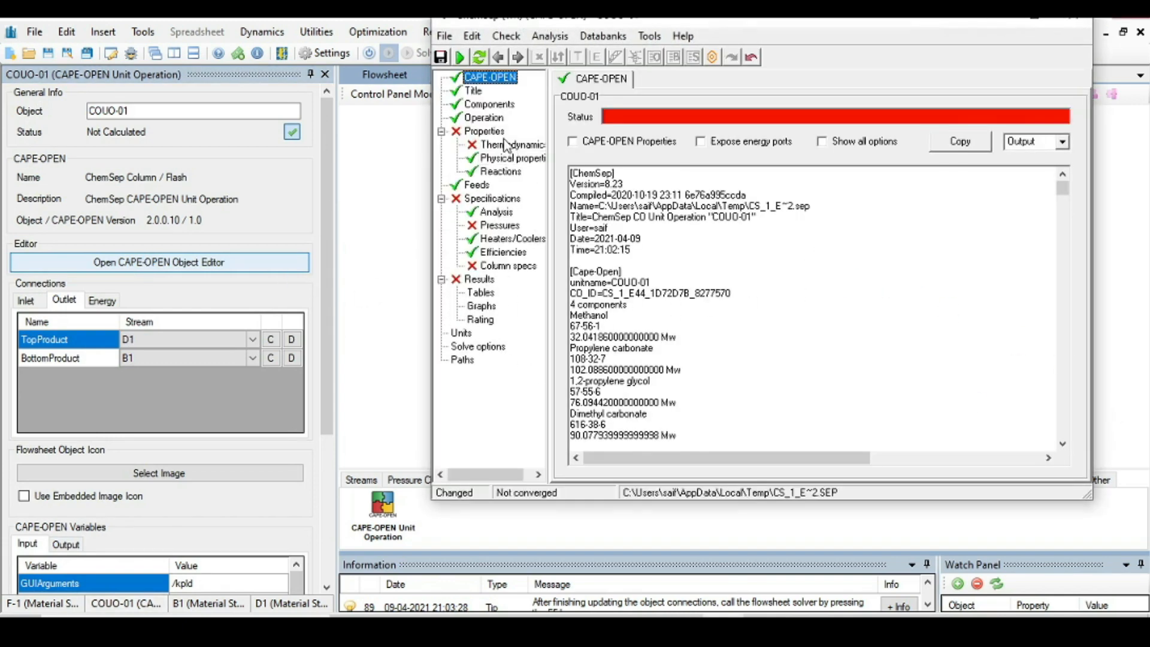
click(506, 146)
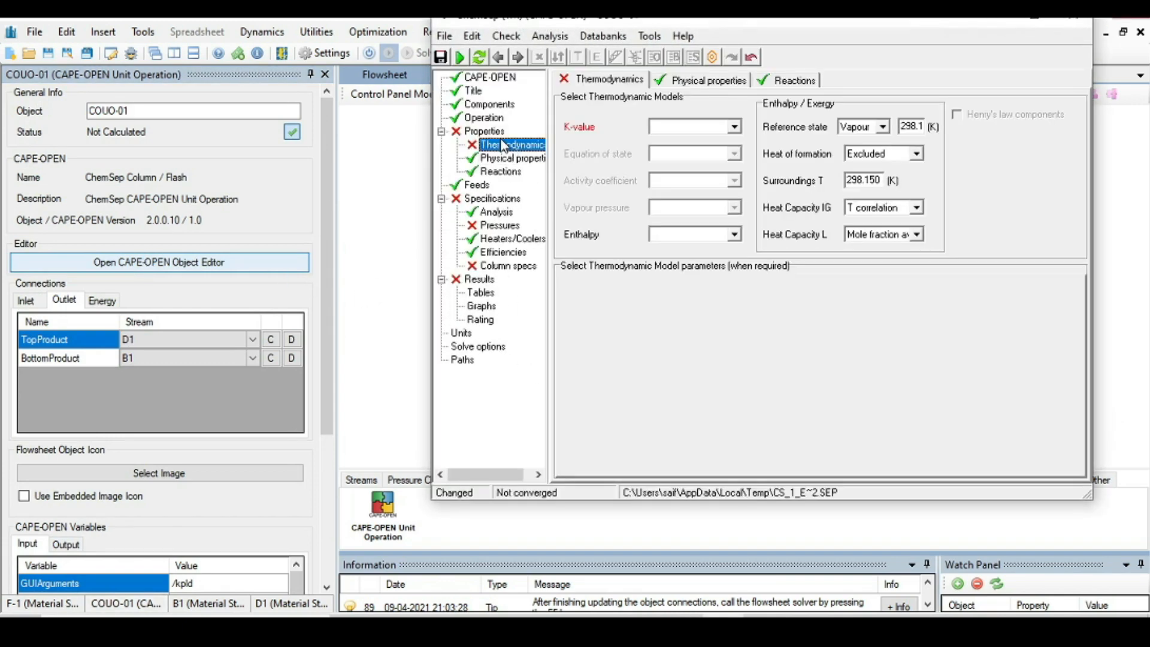
click(734, 128)
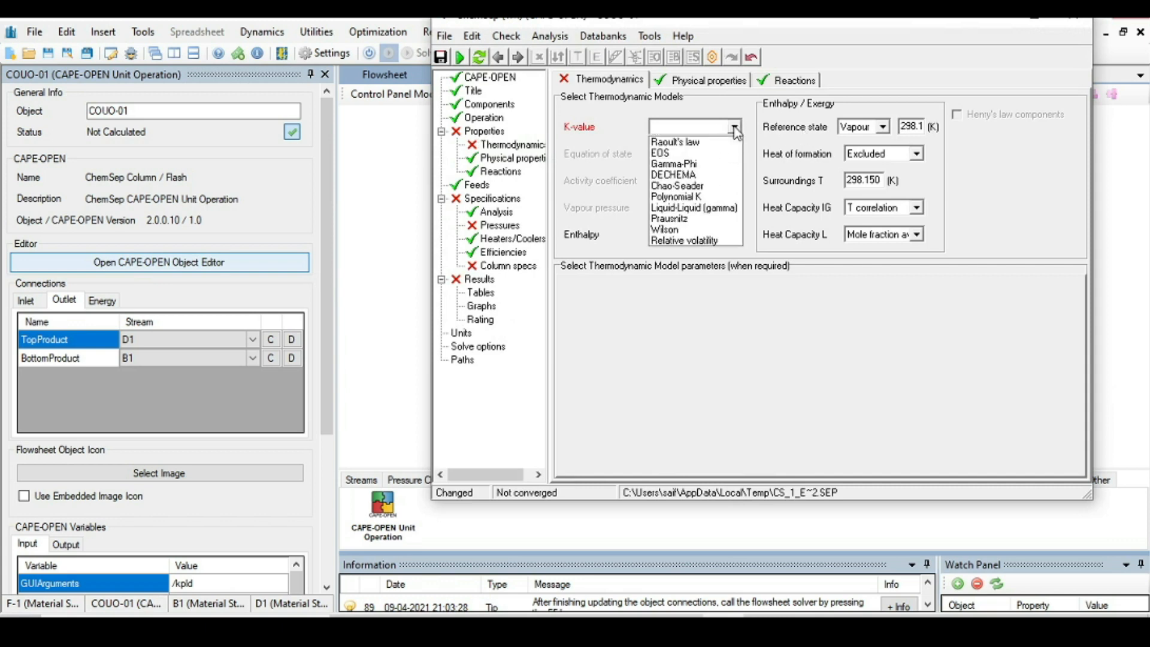
click(698, 176)
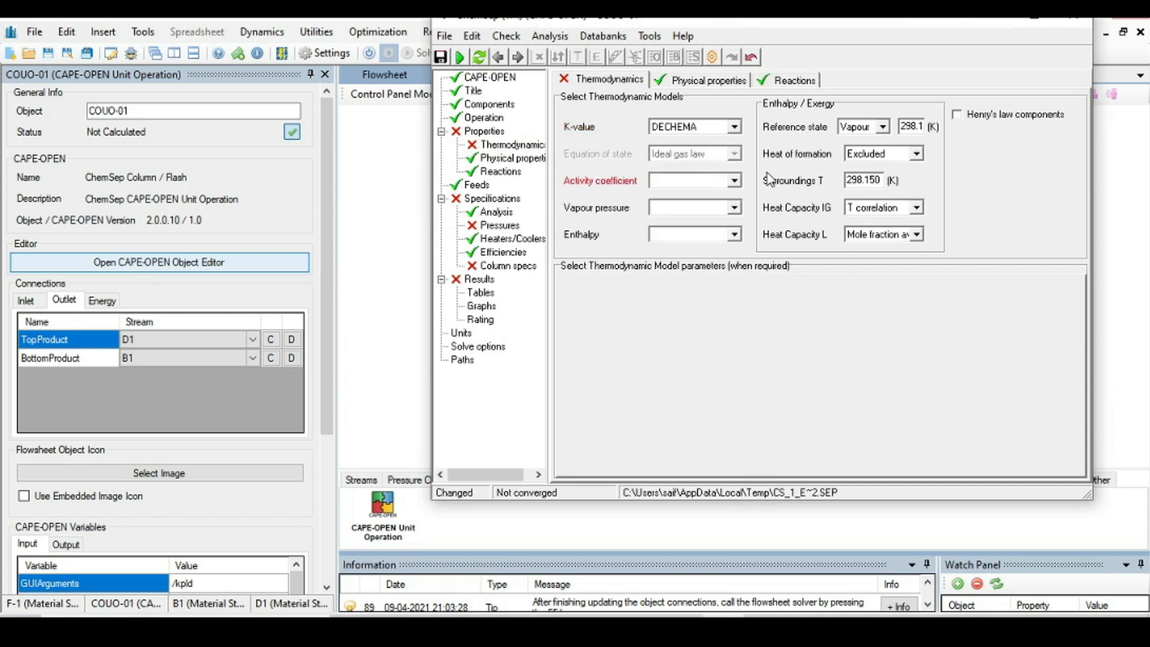
click(735, 187)
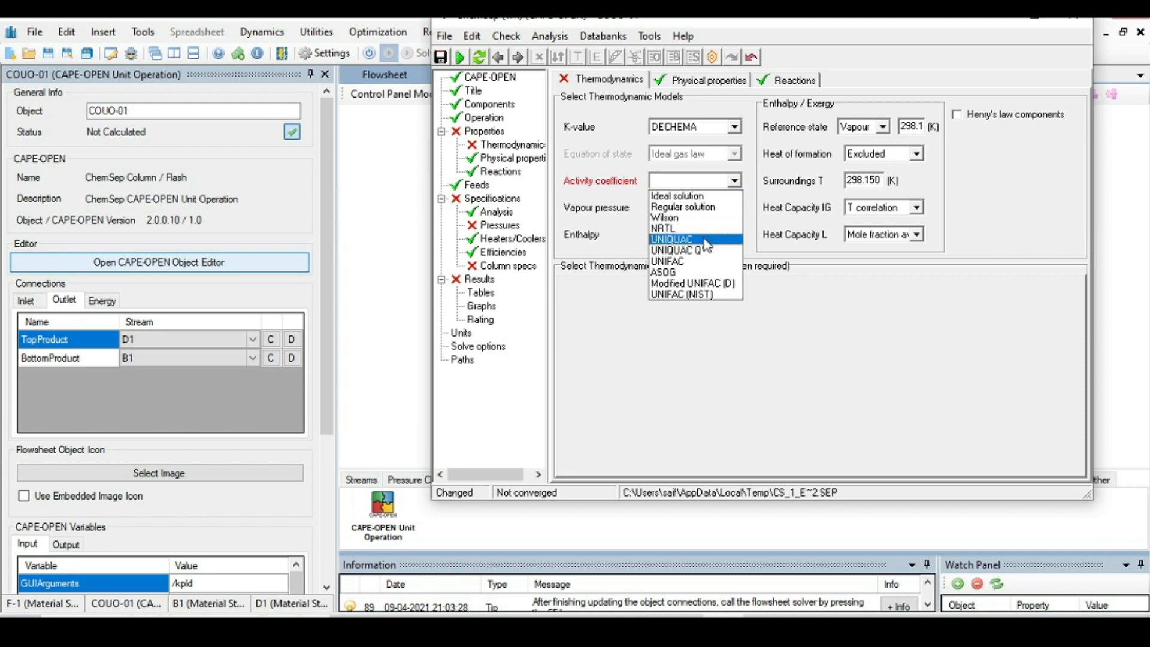
click(705, 241)
click(736, 208)
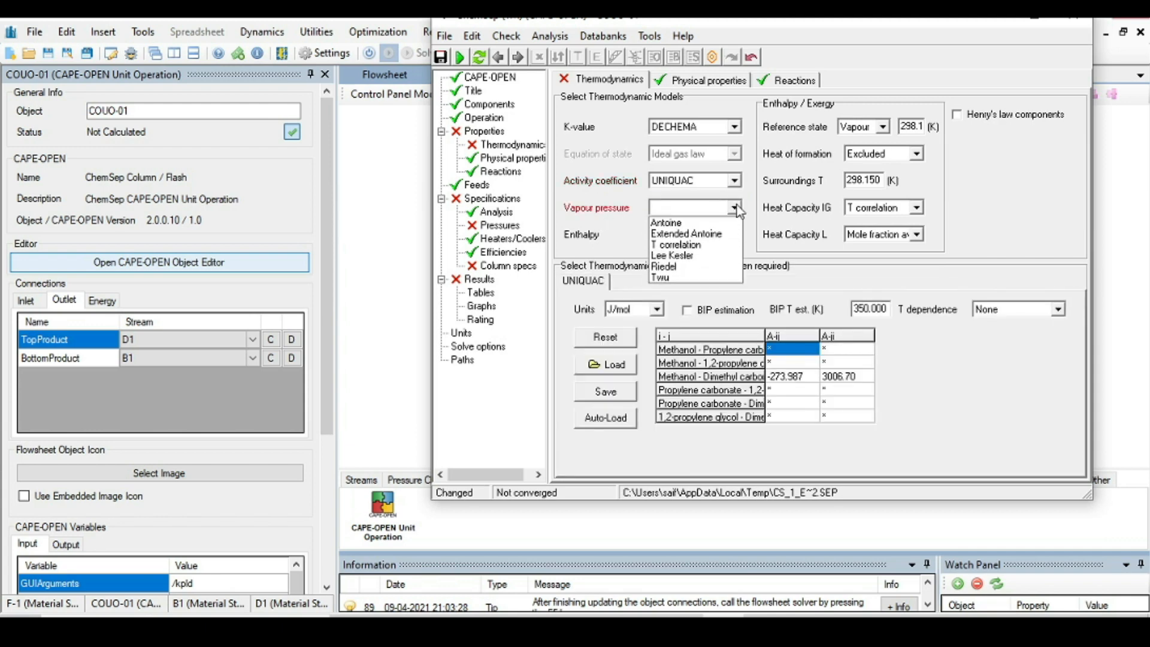
click(668, 222)
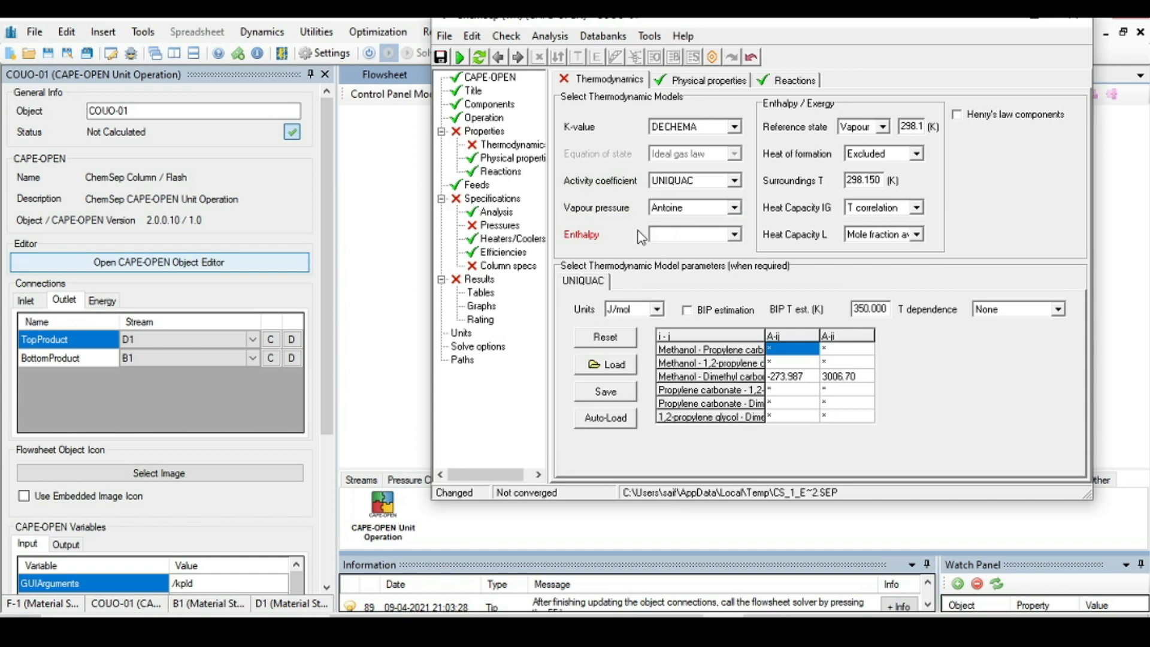
click(733, 235)
click(677, 262)
Step: Add a reversible reaction to the column, with Homogeneous as its type and concentrations as its kinetics basis
click(480, 187)
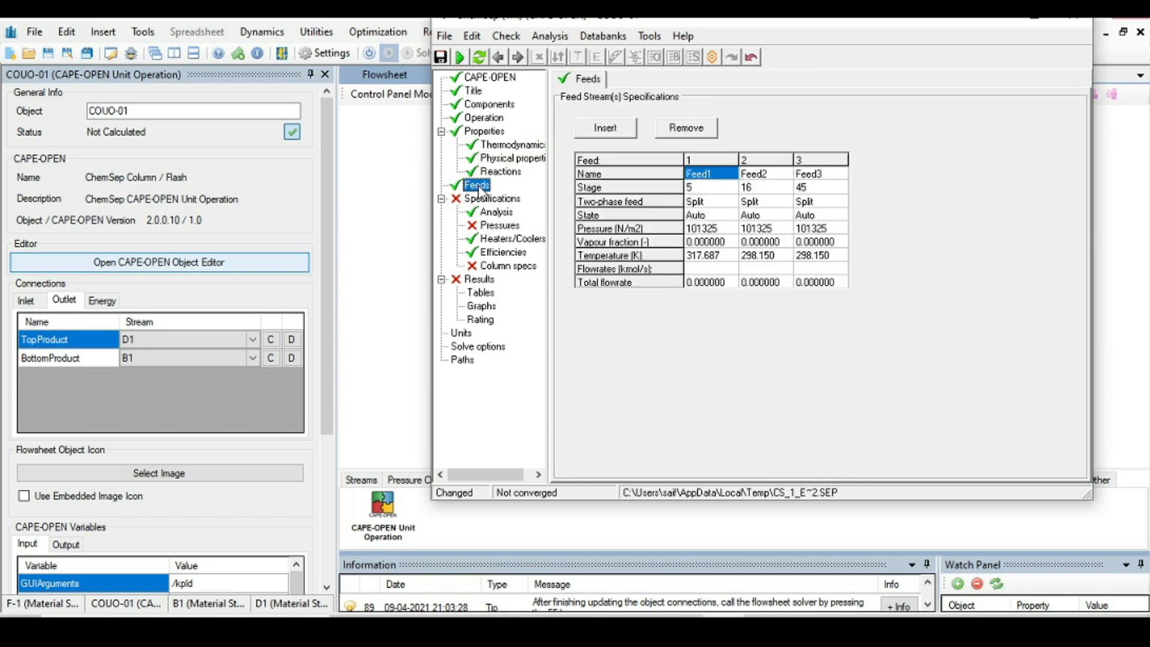
click(512, 173)
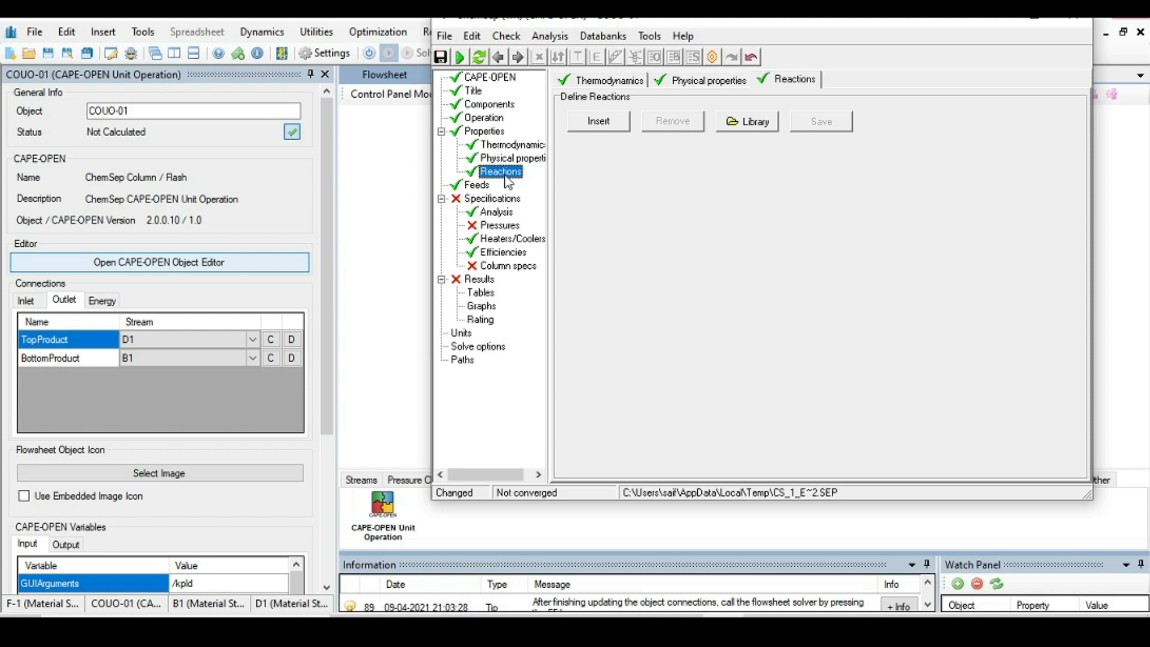
click(590, 123)
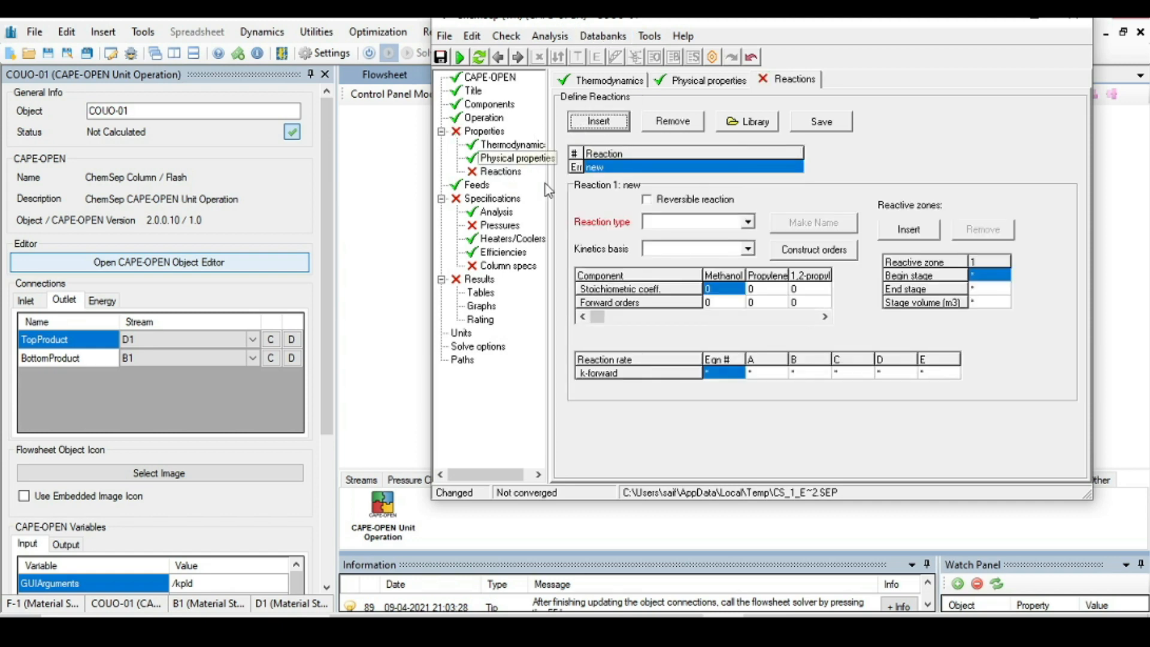
click(647, 199)
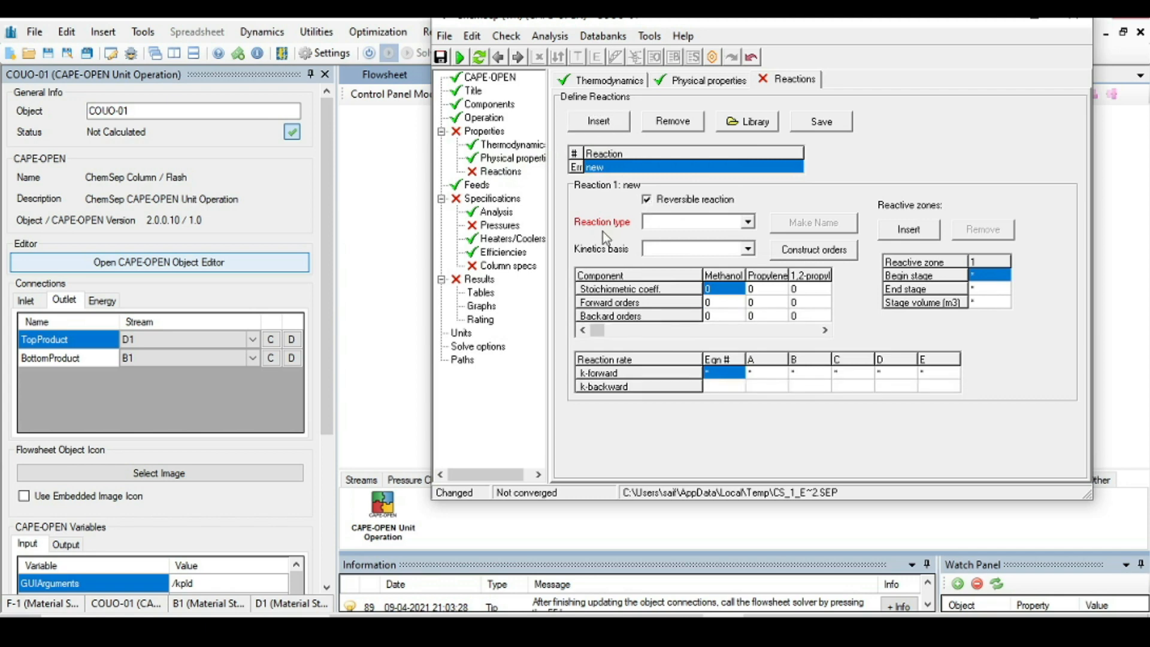
click(749, 222)
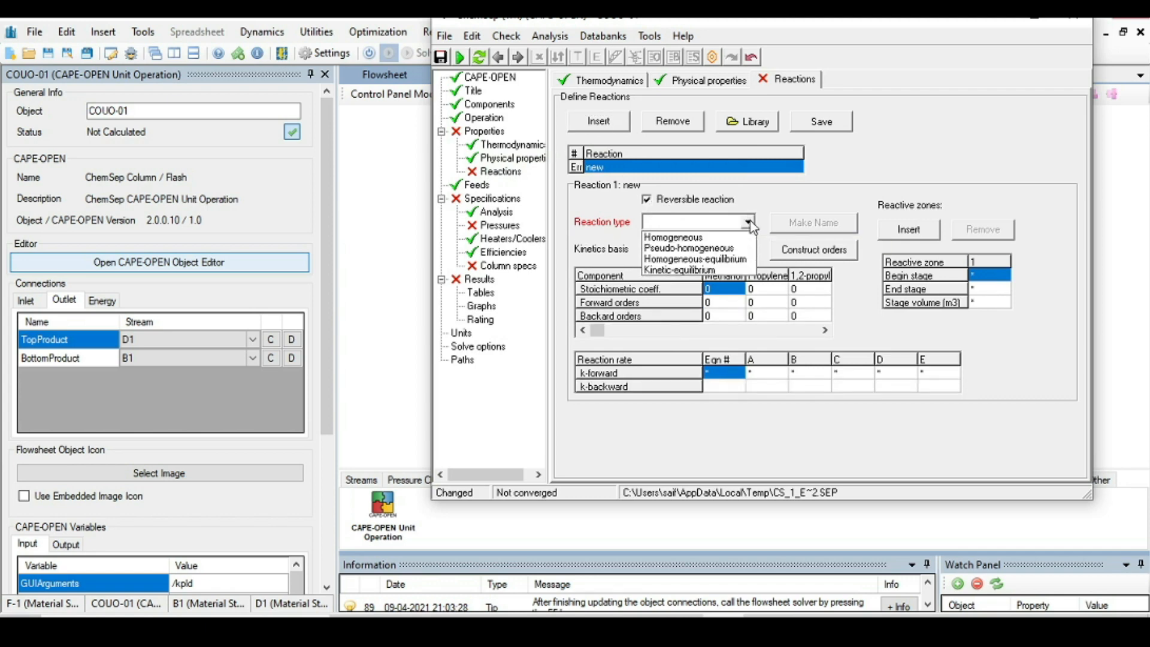
click(697, 238)
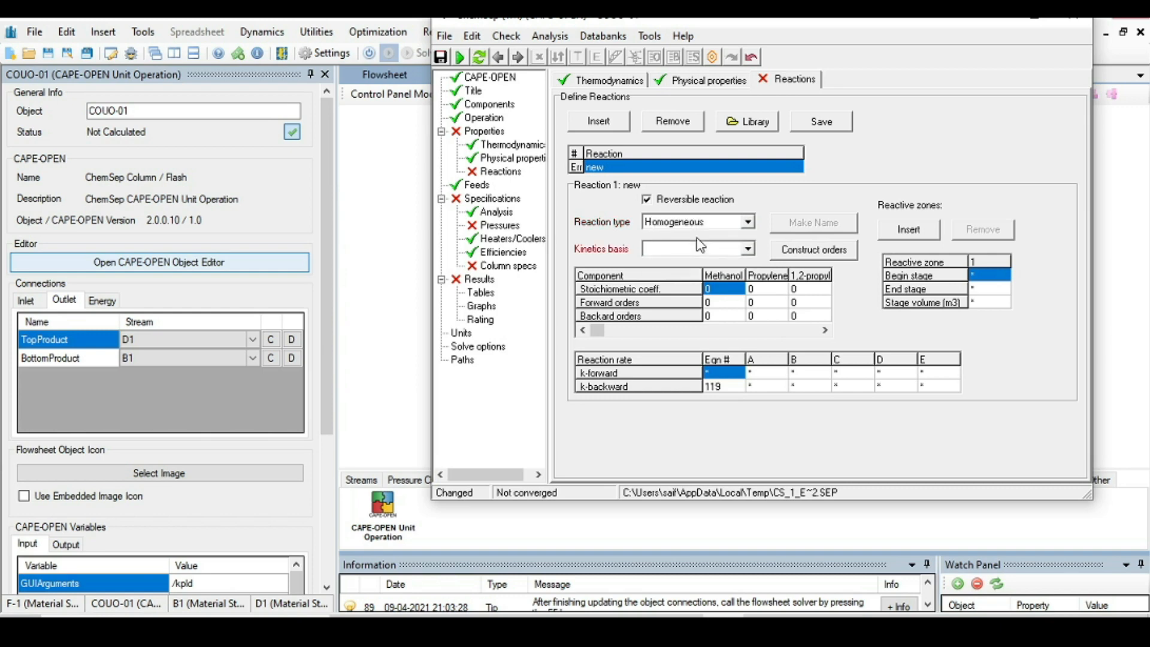
click(748, 249)
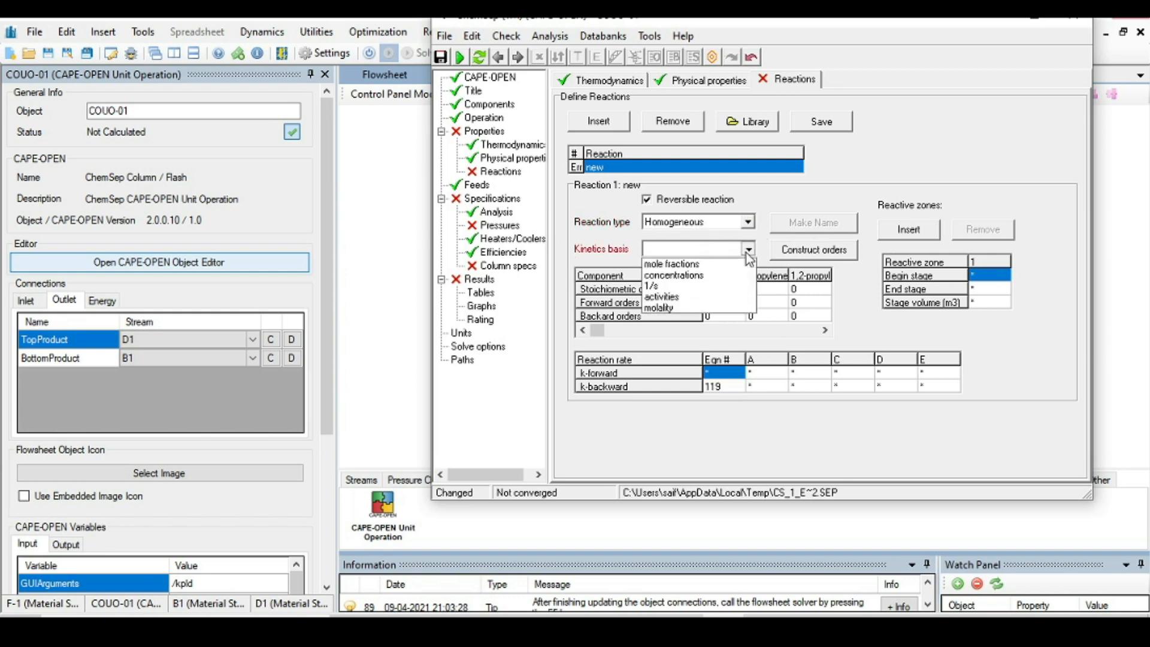
click(709, 275)
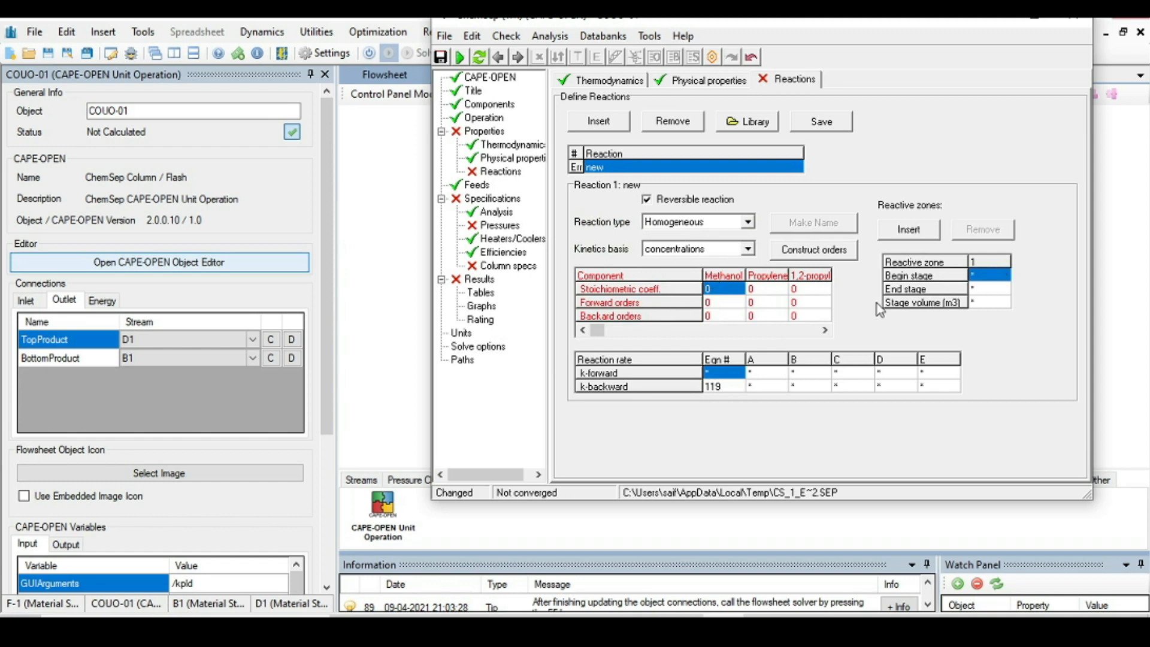
Step: Set the reaction's reactive zone to begin at stage 5 and end at stage 45
click(988, 274)
text(5)
key(Return)
text(45)
key(Return)
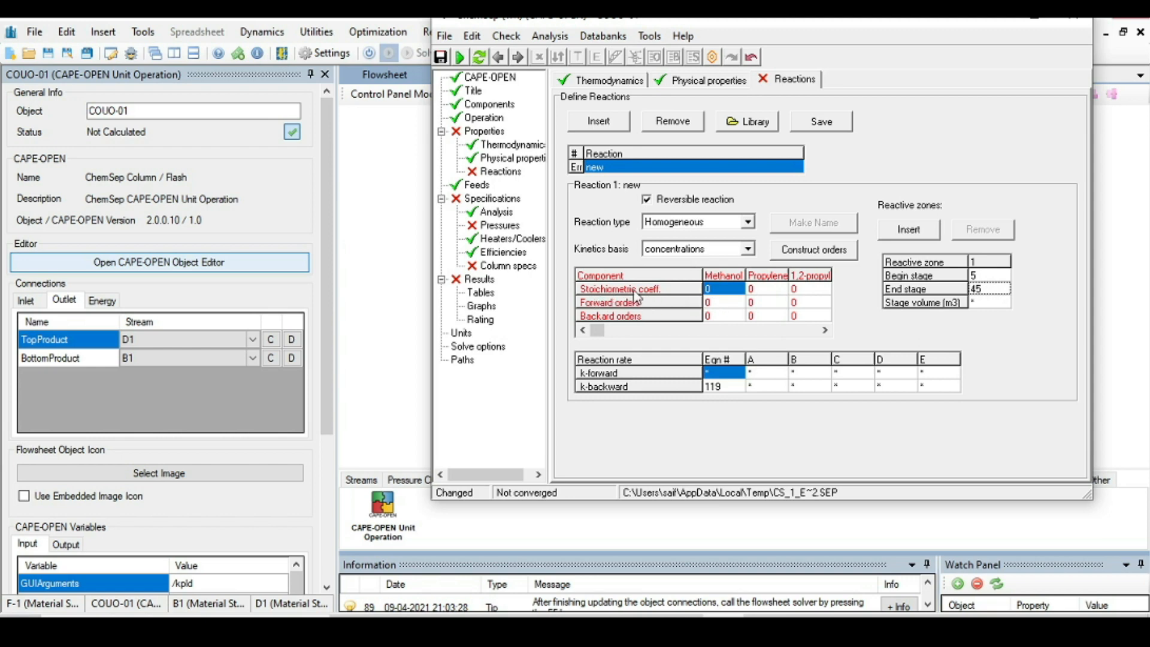
Step: Set the reaction's stoichiometric coefficients to -2 for methanol, -1 for propylene carbonate, 1 for 1,2-propylene glycol and 1 for dimethyl carbonate
click(721, 289)
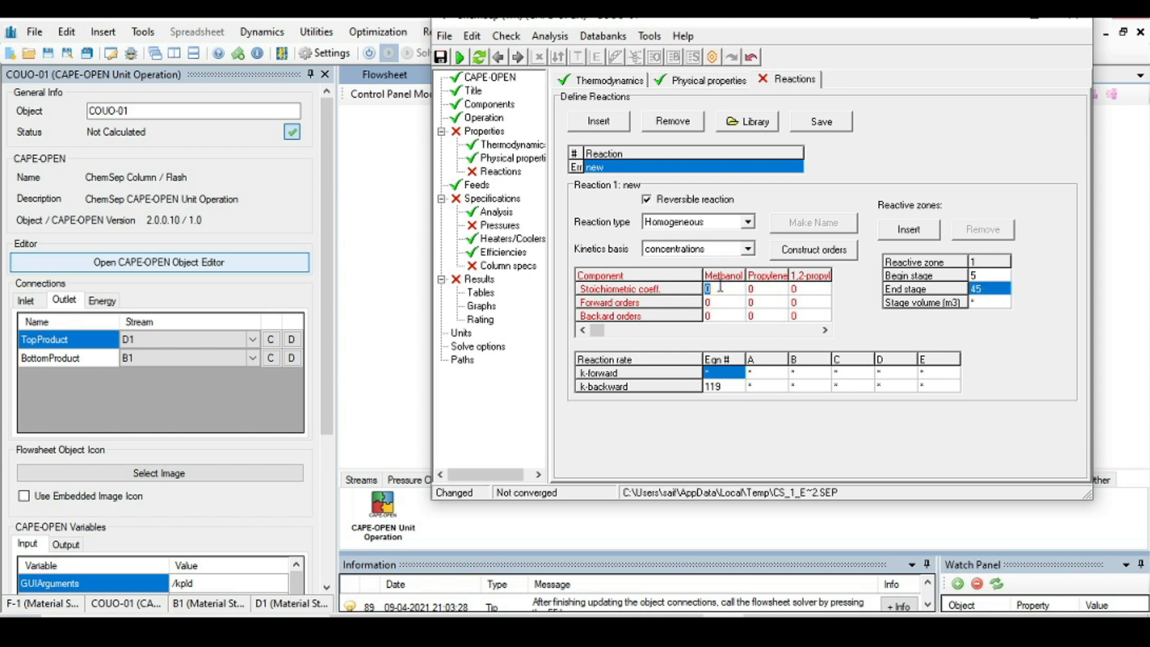
text(-2)
click(750, 289)
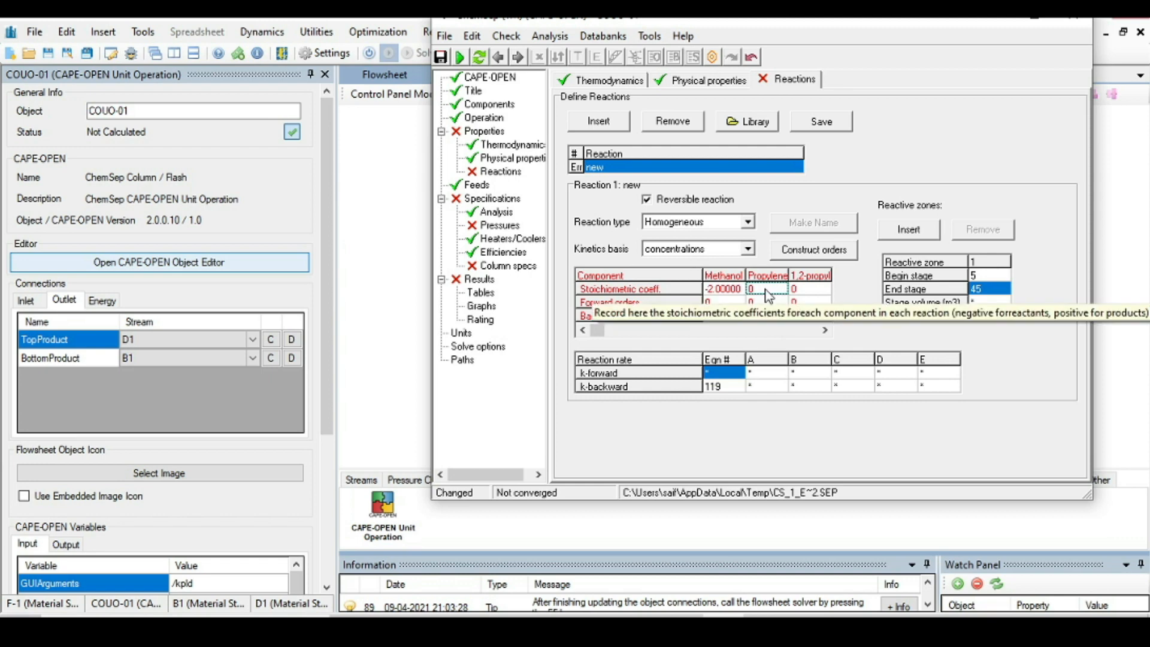
click(766, 290)
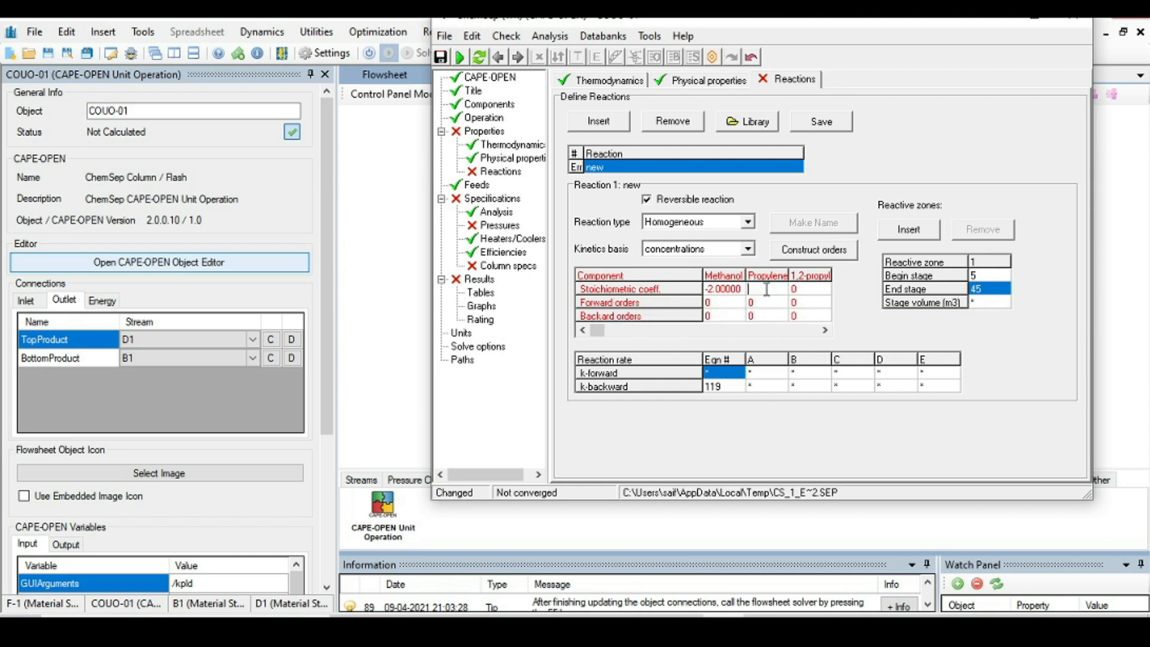
text(-1)
click(813, 292)
text(1)
key(Return)
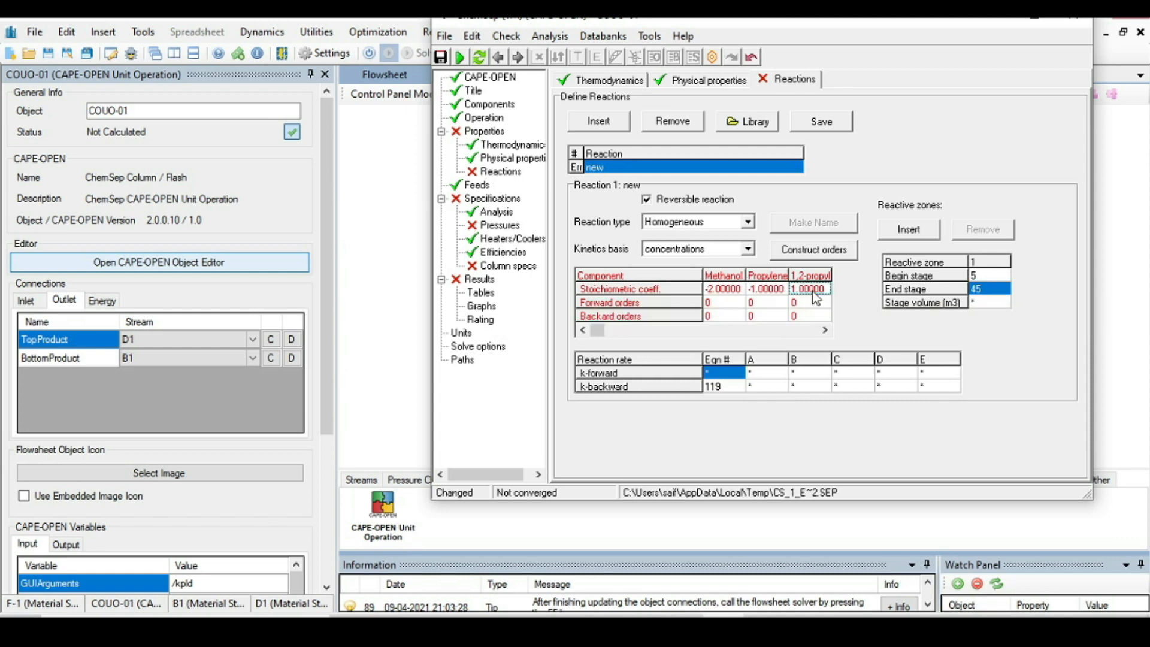
click(825, 333)
click(814, 291)
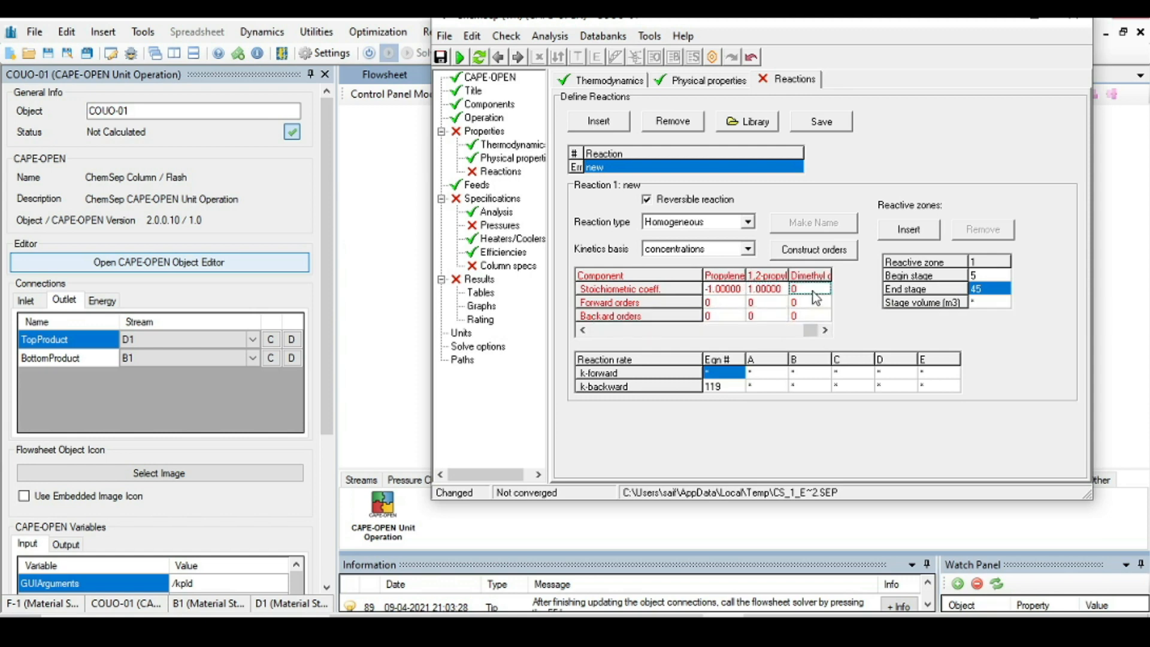
text(1)
key(Return)
Step: Switch to PowerPoint and check the reaction rate expression and kinetic constants on the Reaction Kinetics slide
click(599, 627)
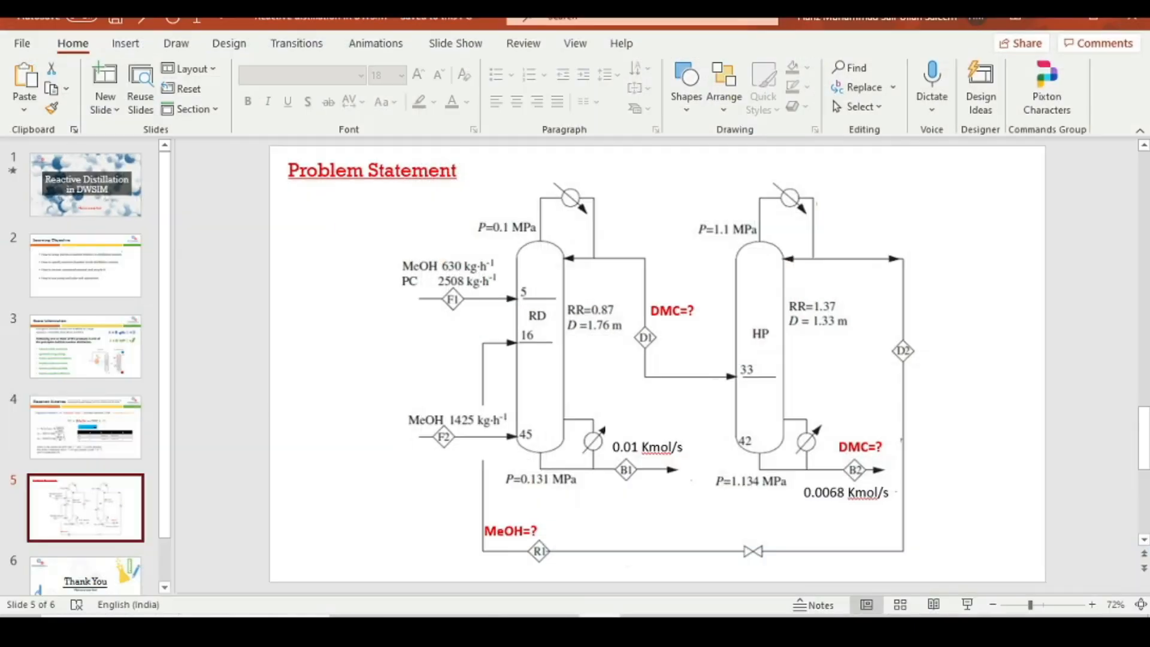
click(99, 417)
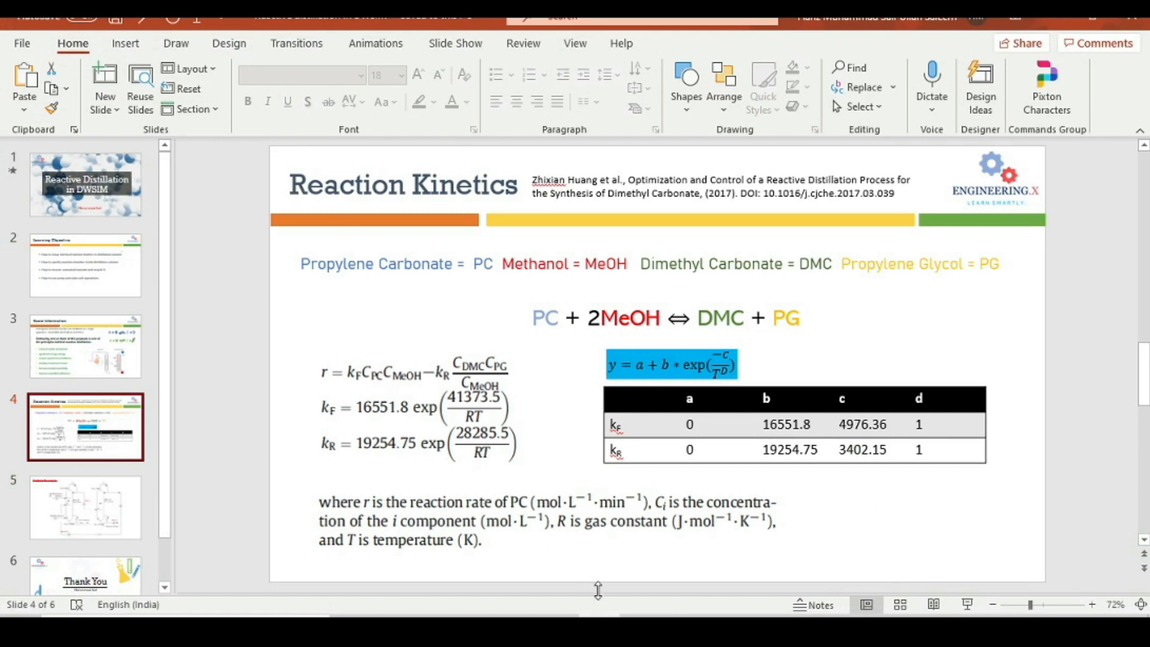
Step: Return to ChemSep and set the reaction's forward orders to 1 for propylene carbonate and 1 for methanol
click(722, 627)
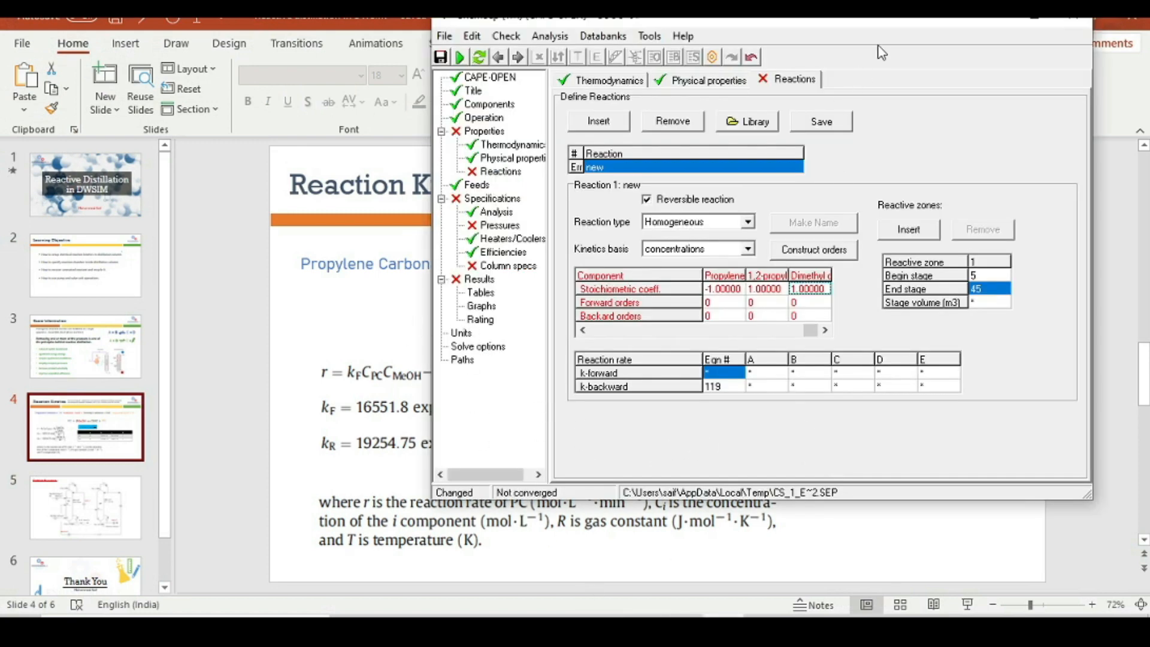
drag(892, 21, 995, 82)
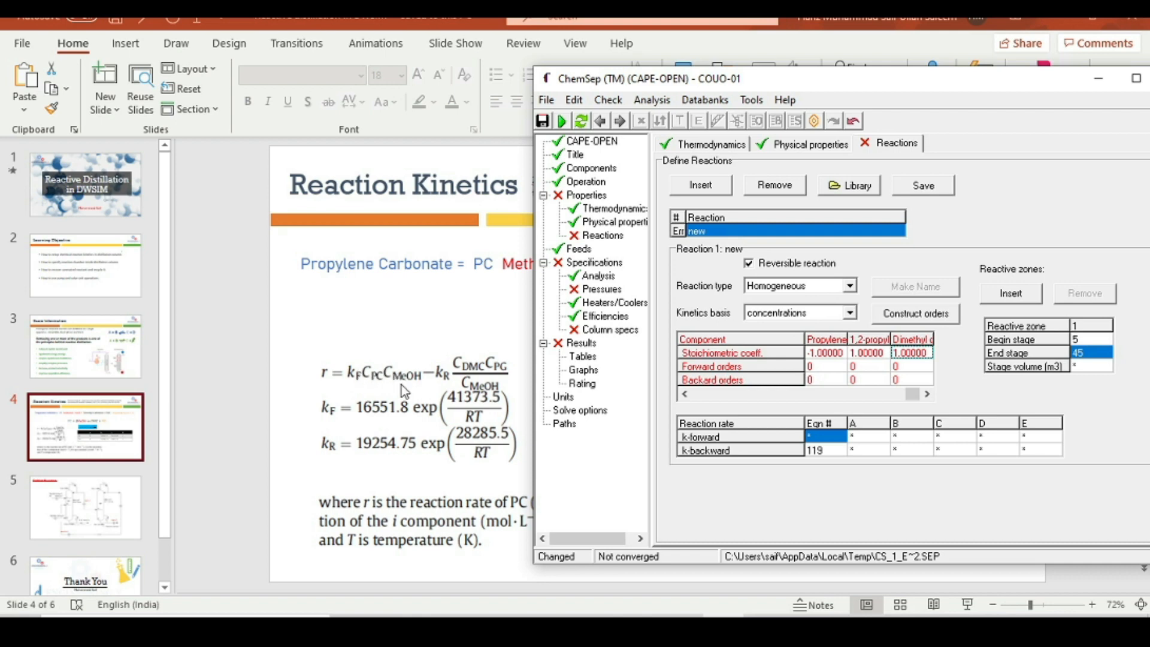
click(818, 365)
text(1)
key(Return)
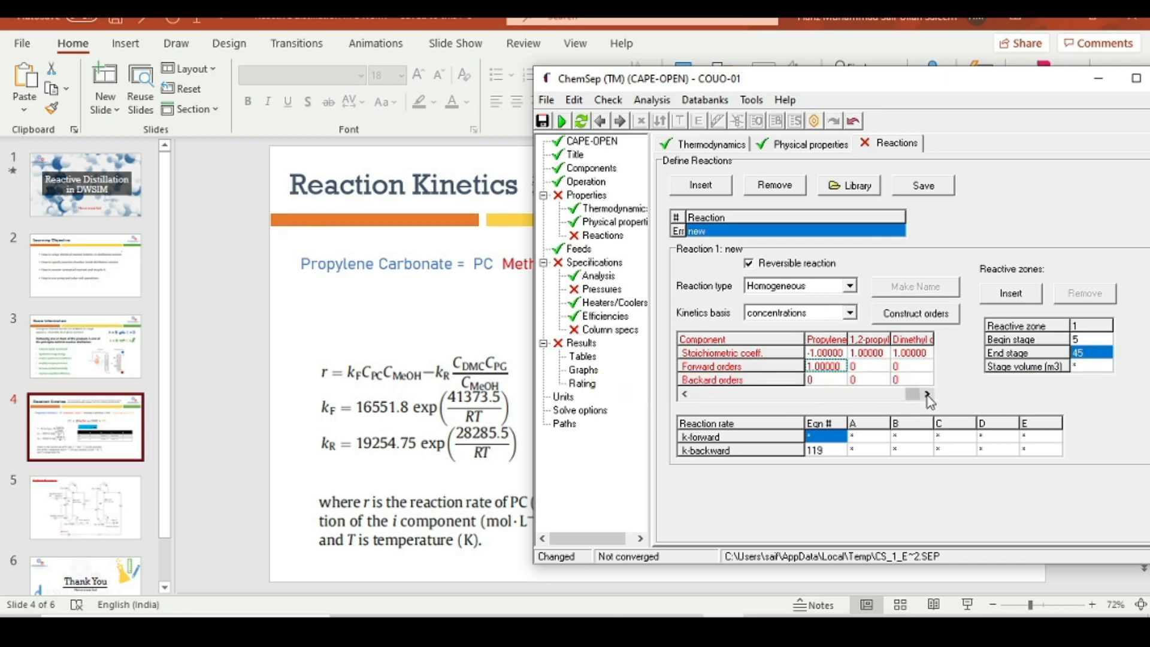
click(686, 394)
click(812, 368)
text(1)
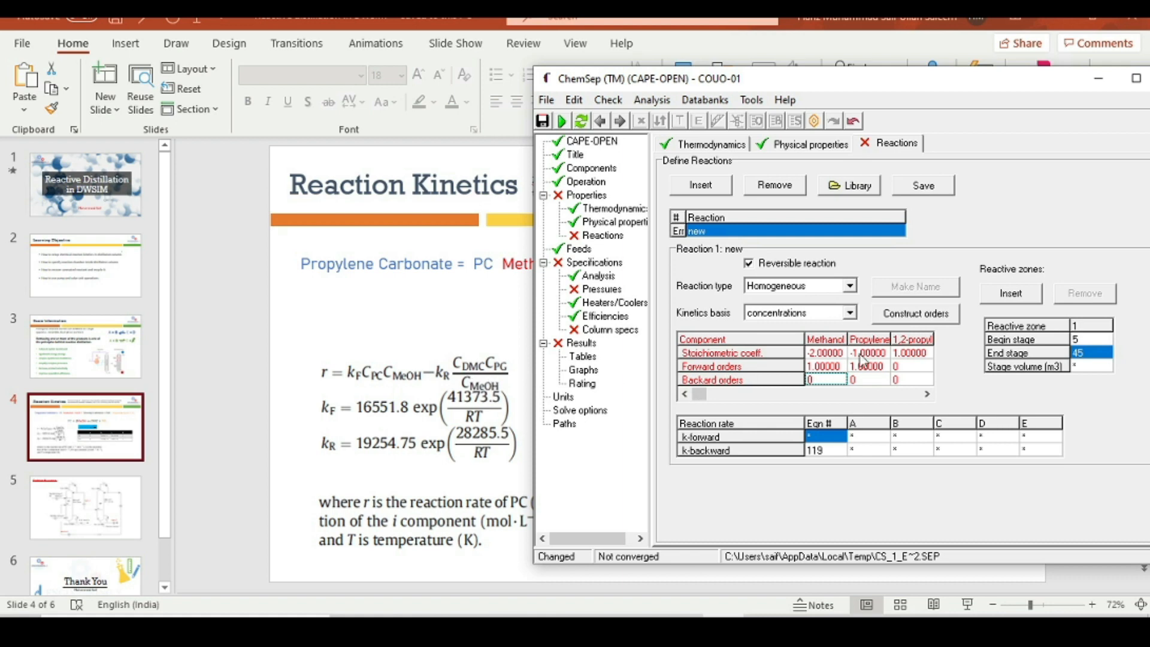
Step: Set the reaction's backward orders to 1 for 1,2-propylene glycol, -1 for methanol and 1 for dimethyl carbonate
click(912, 380)
text(1)
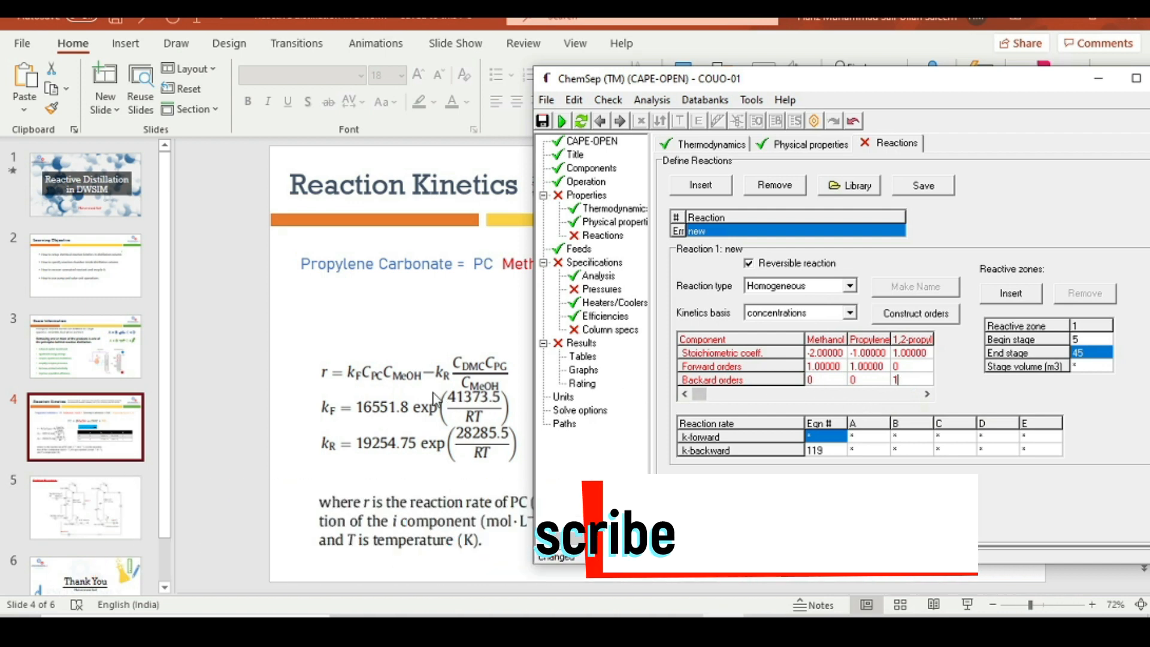
click(829, 381)
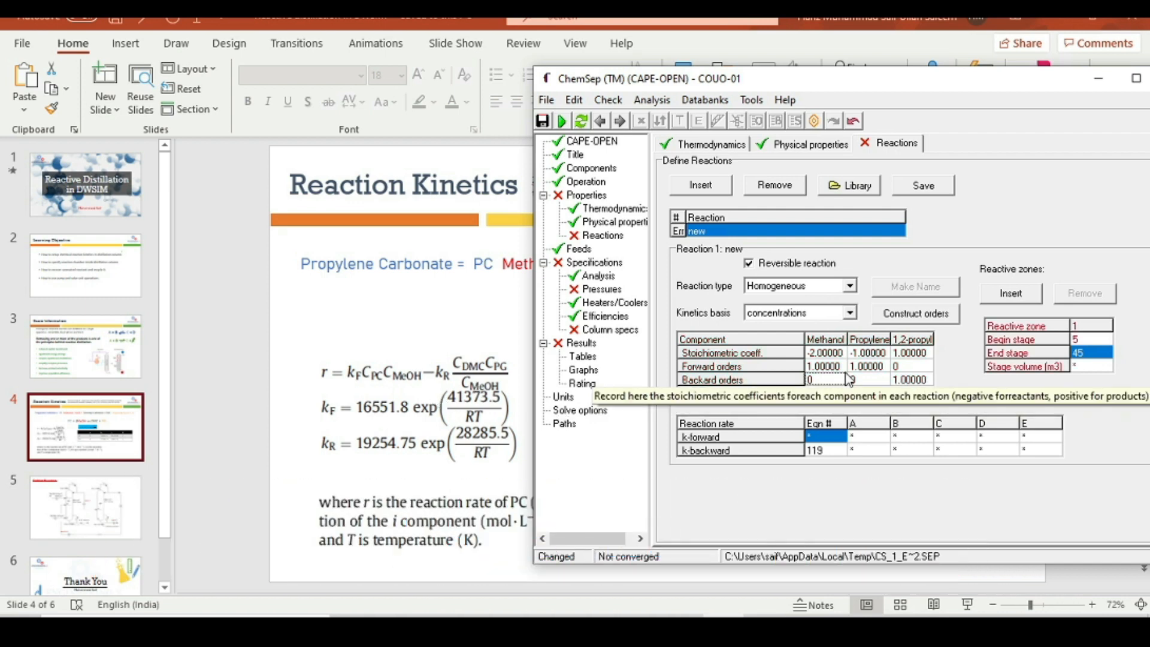
text(-1)
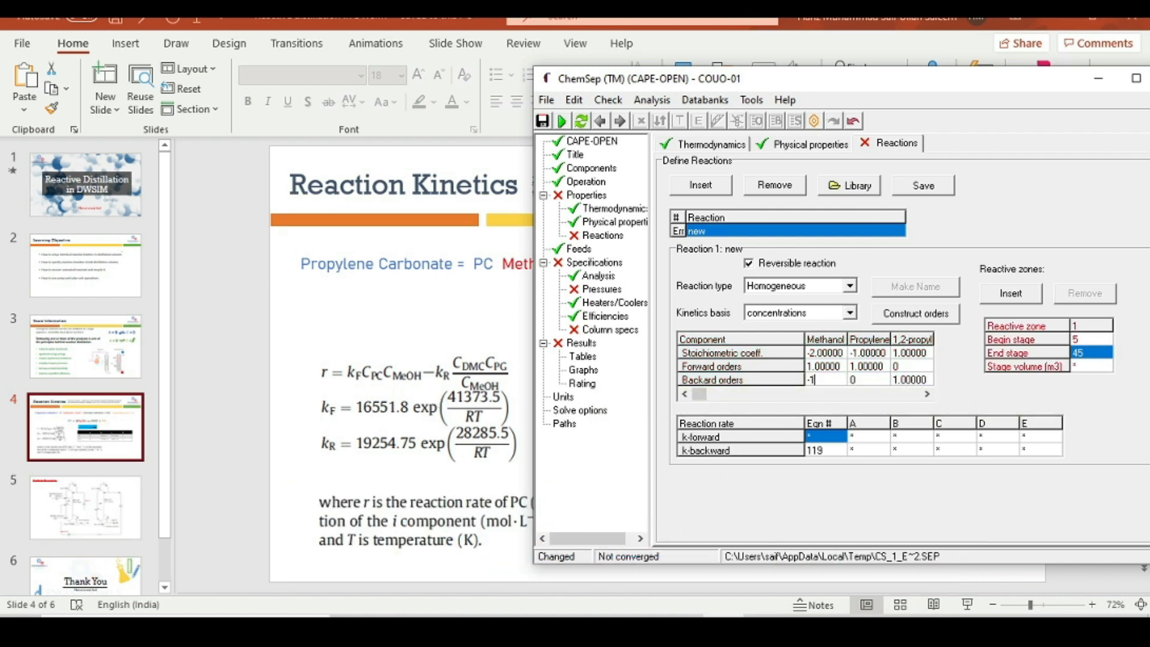
click(926, 393)
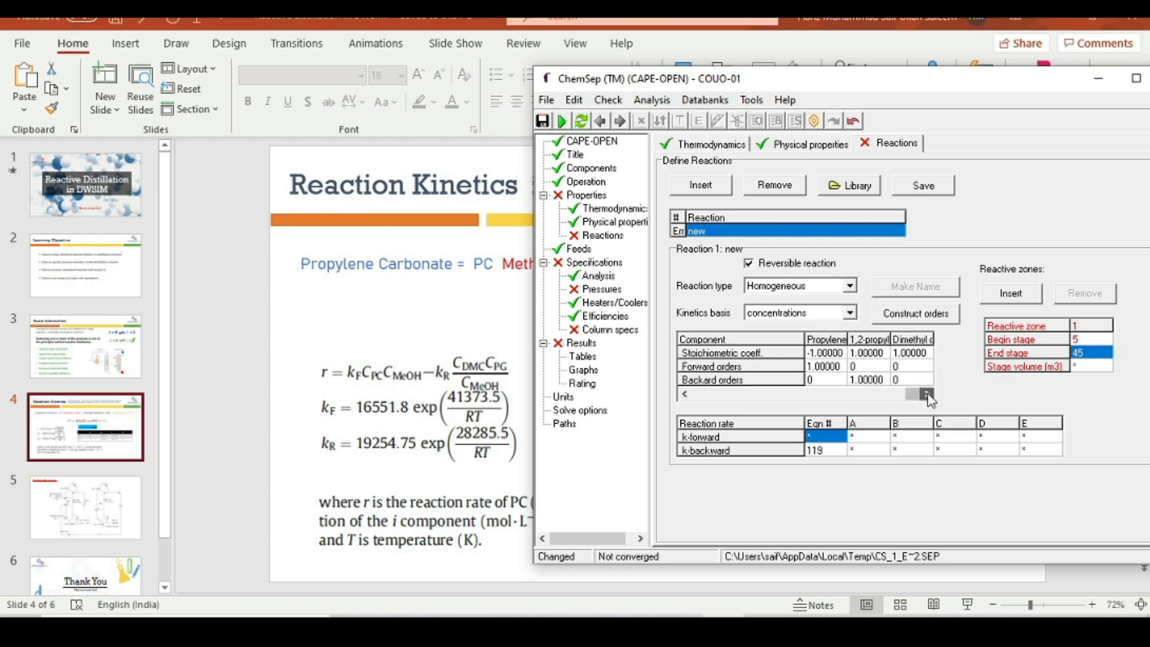
click(921, 379)
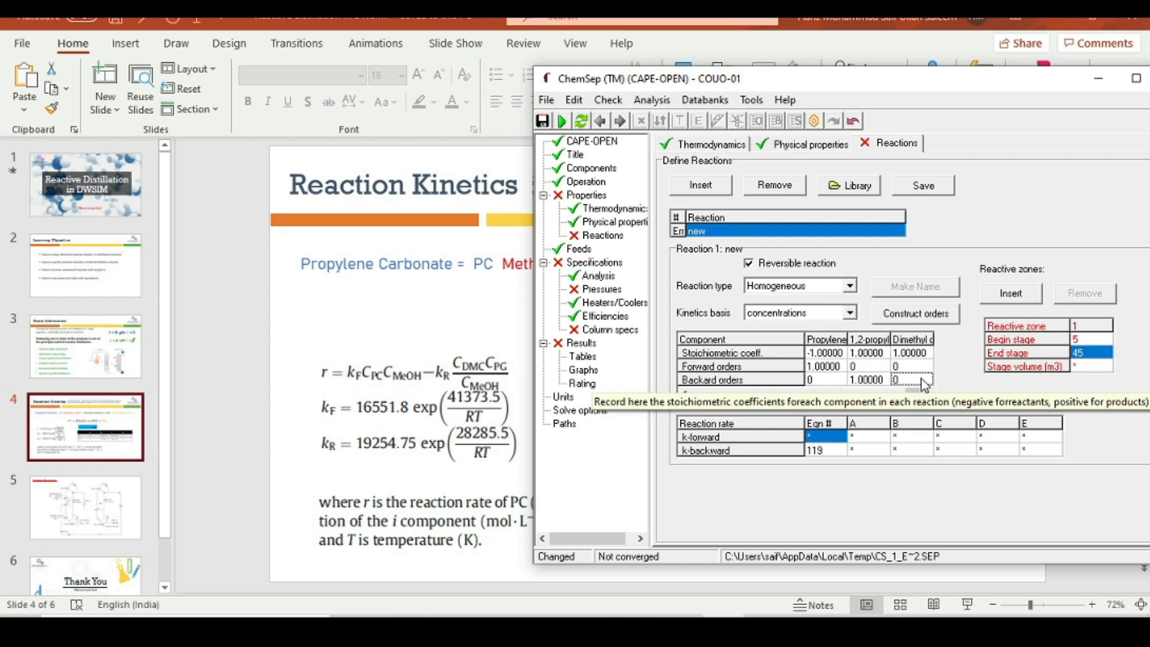
text(1)
key(Return)
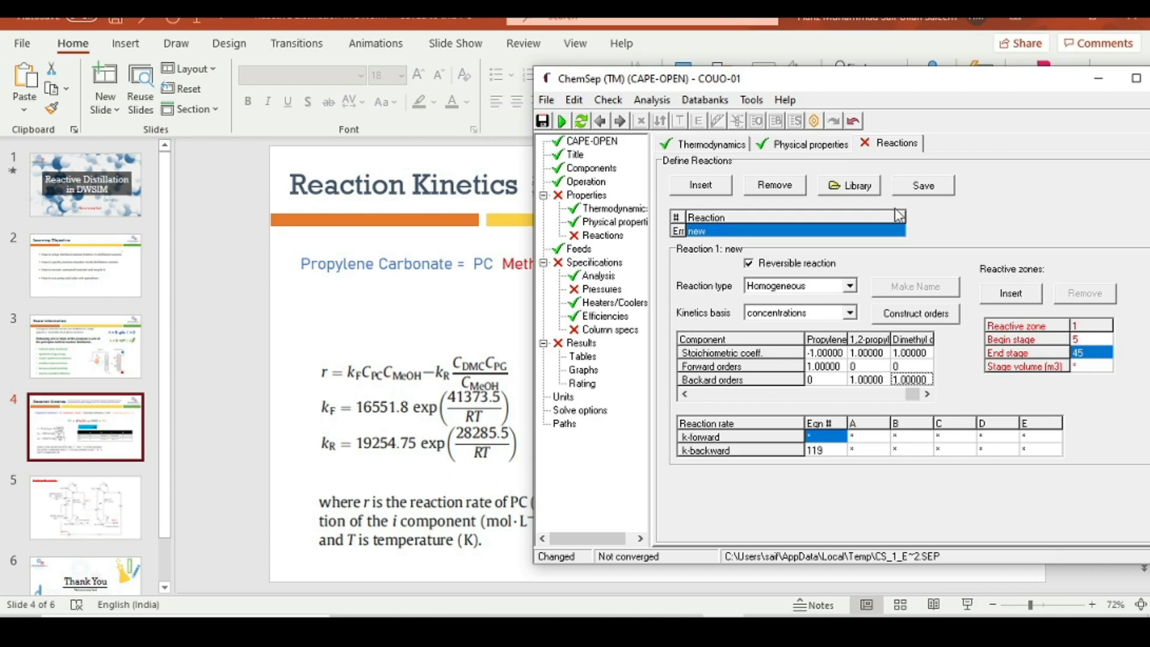
Step: Assign equation 103, y = a + b.exp(-c/t^d), to the forward reaction rate coefficient
drag(922, 84, 396, 60)
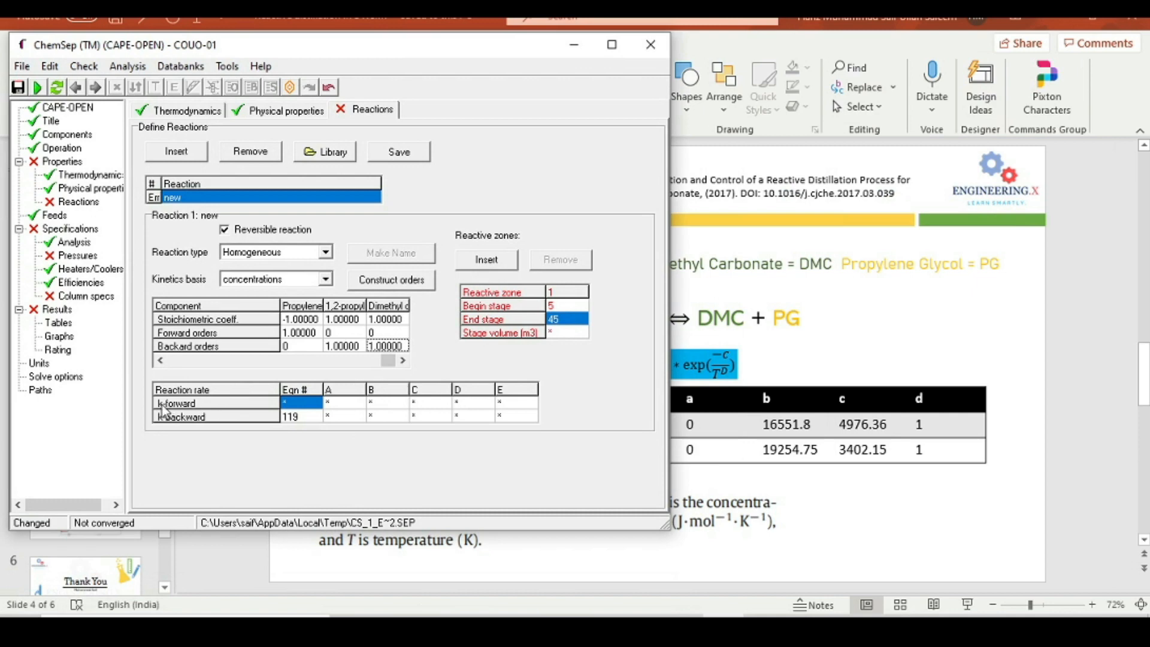
click(309, 408)
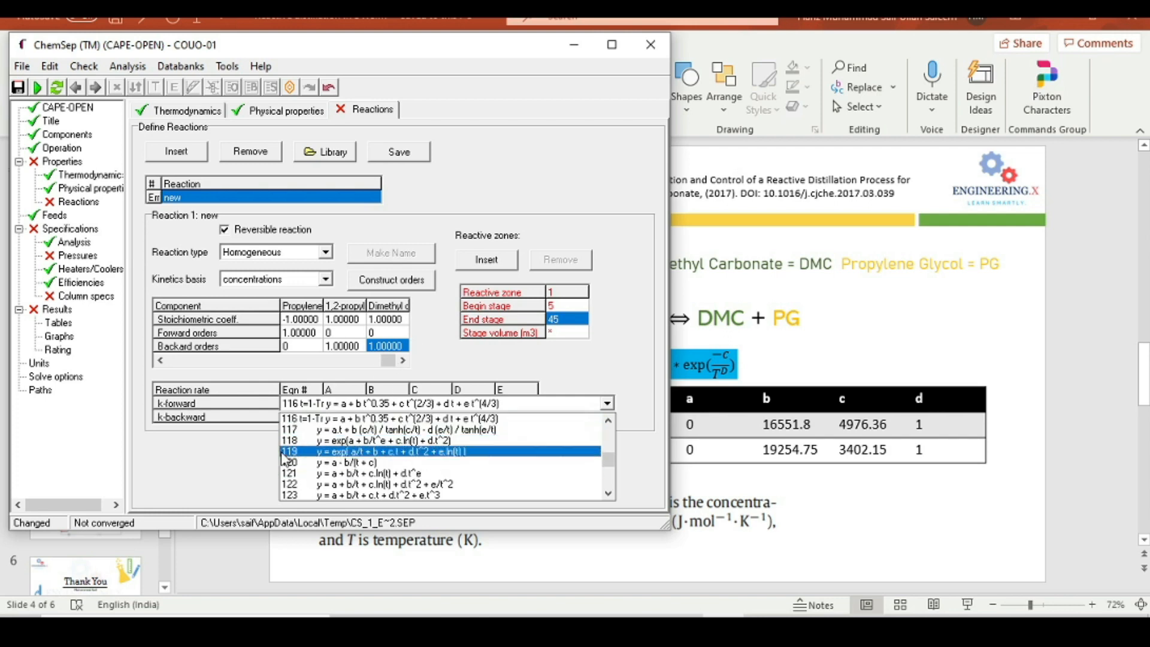
scroll(308, 443, up, 1)
scroll(311, 442, up, 2)
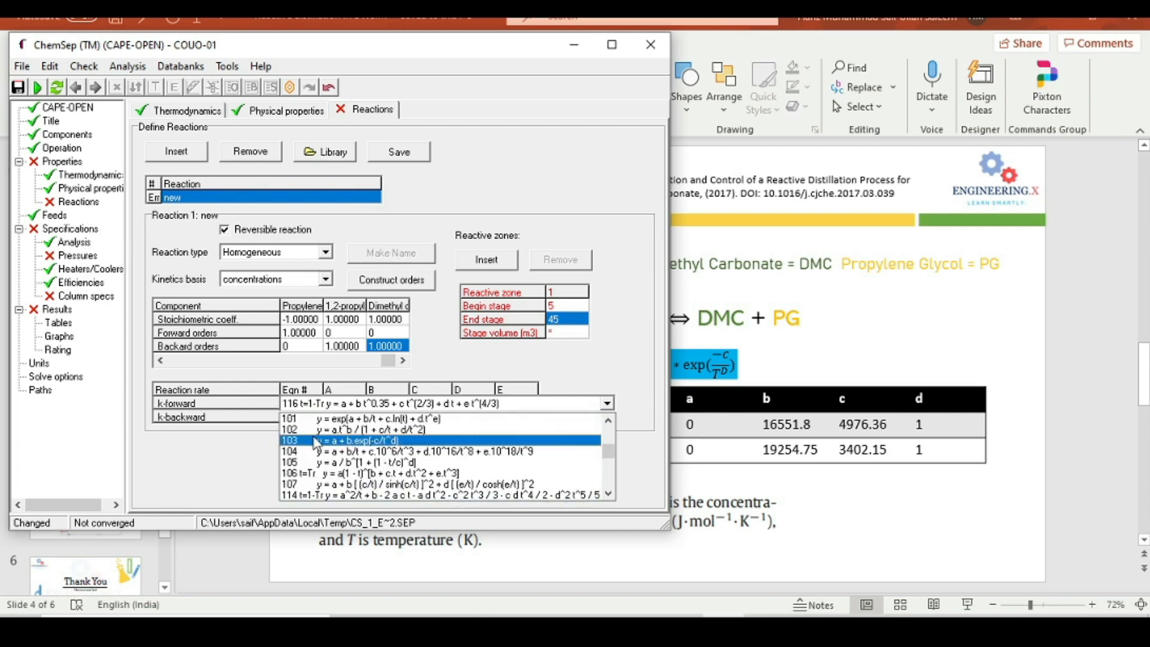
click(295, 444)
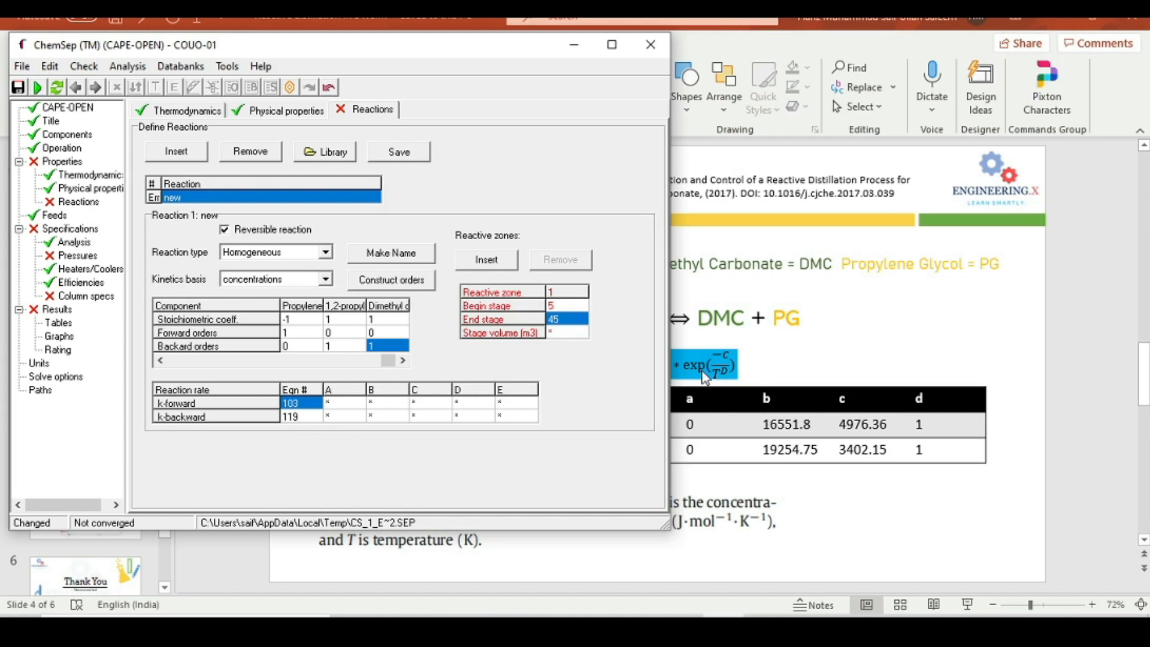
Step: Assign equation 103, y = a + b.exp(-c/t^d), to the backward reaction rate coefficient
drag(485, 55, 410, 77)
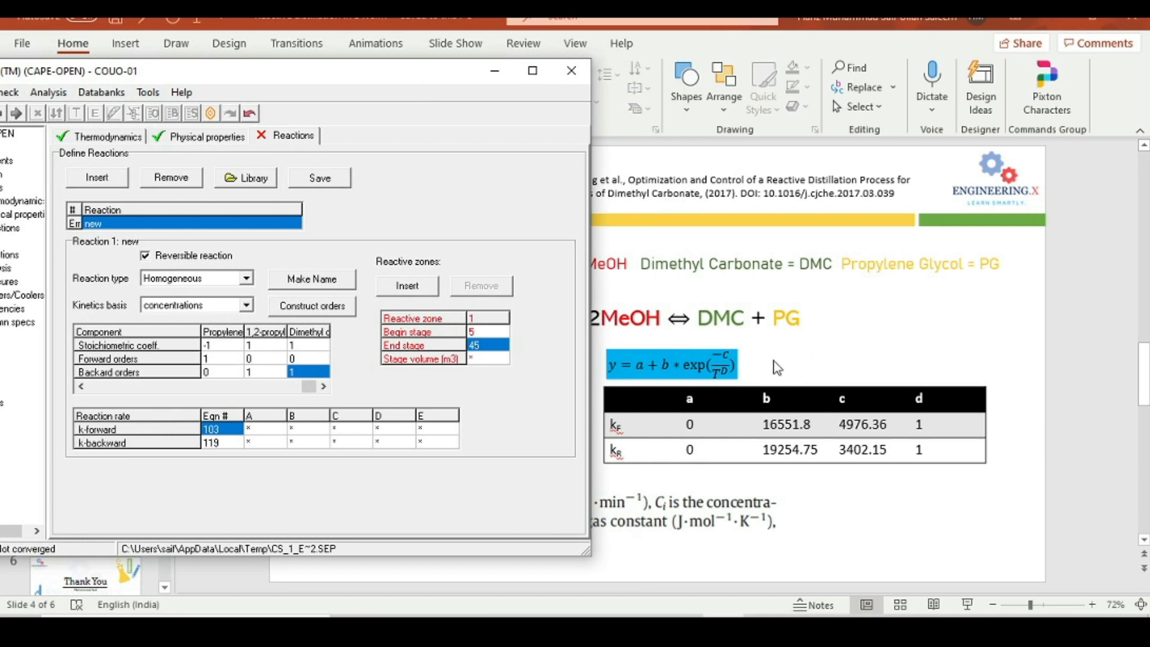
click(223, 444)
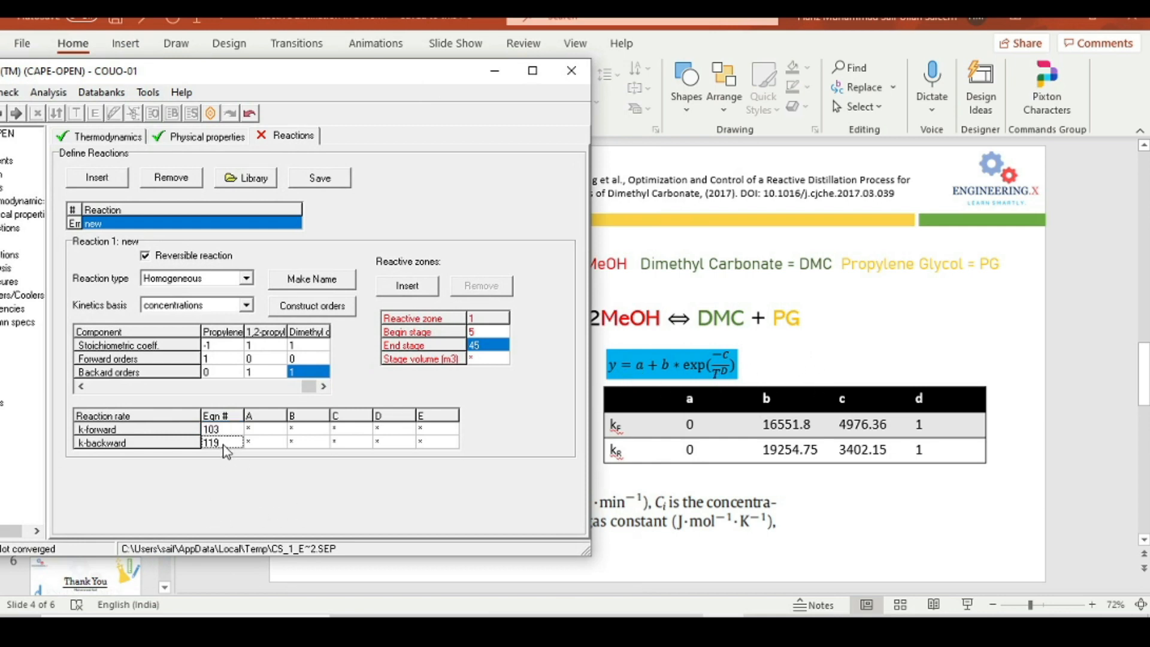
click(224, 448)
scroll(276, 526, down, 1)
scroll(276, 526, down, 3)
scroll(235, 495, down, 4)
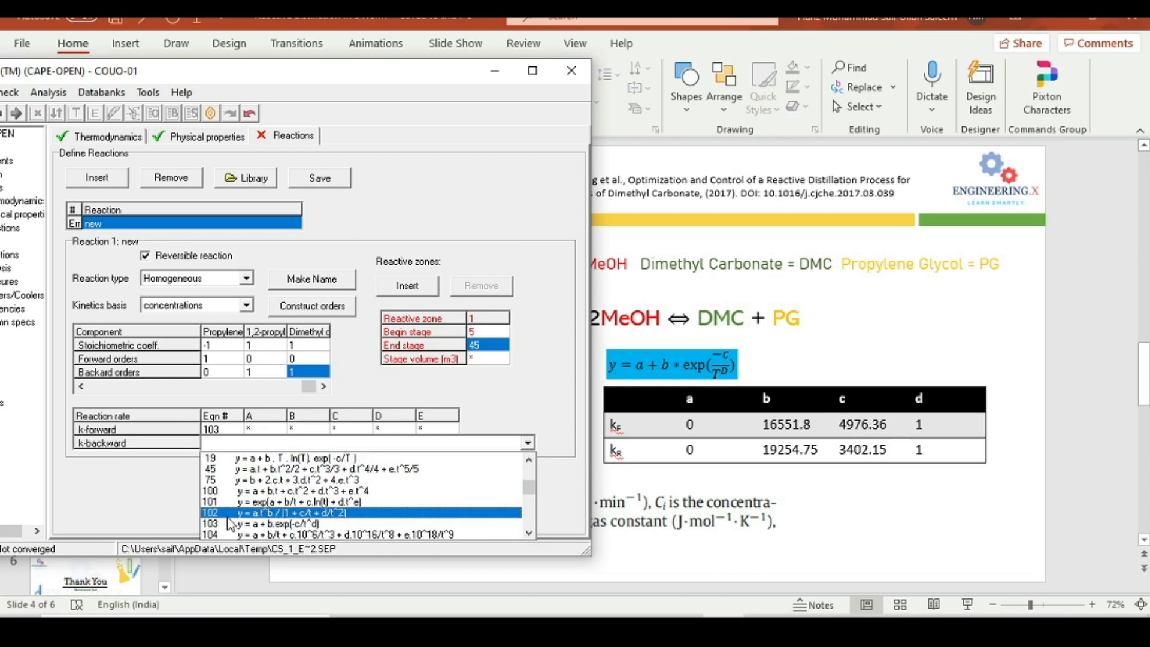
click(259, 525)
Step: Set parameter A to 0 for both the forward and backward rate coefficients
click(262, 431)
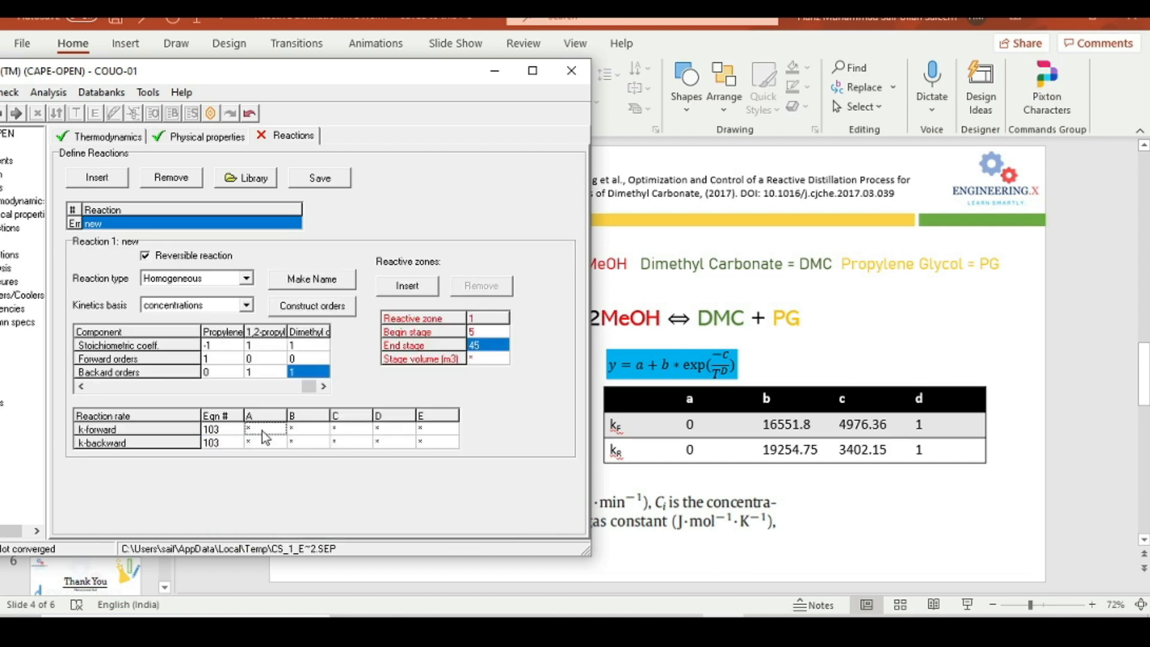
text(0)
key(Return)
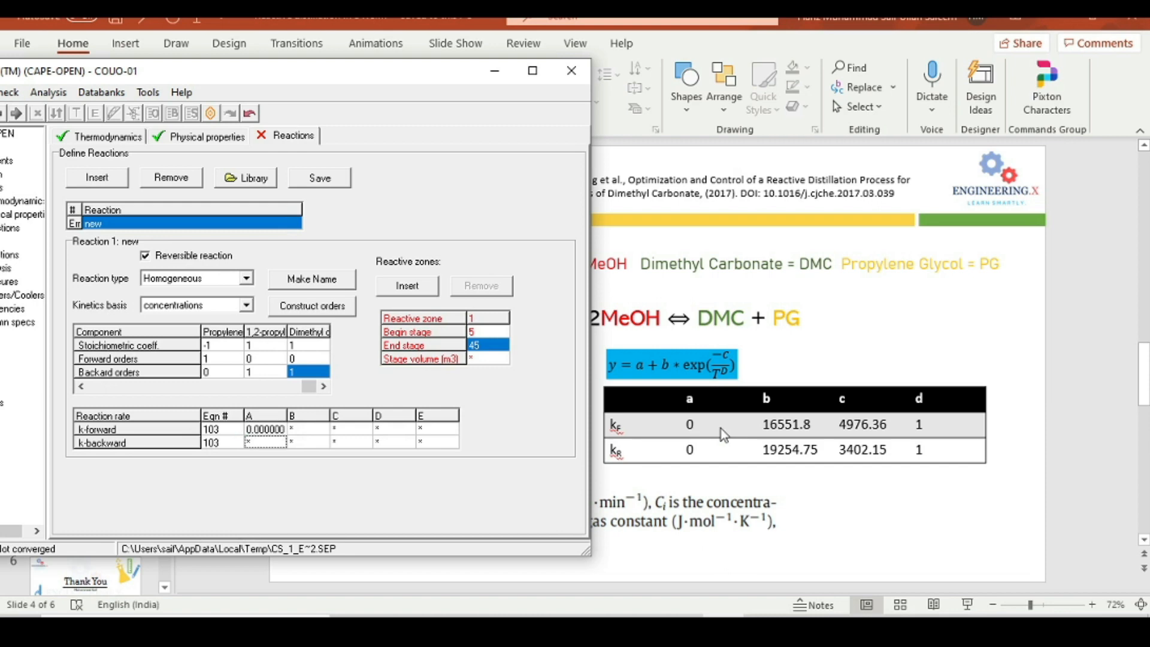
text(0)
key(Tab)
Step: Set parameter B to 16551.8 for the forward rate coefficient and 19254.75 for the backward one
key(Up)
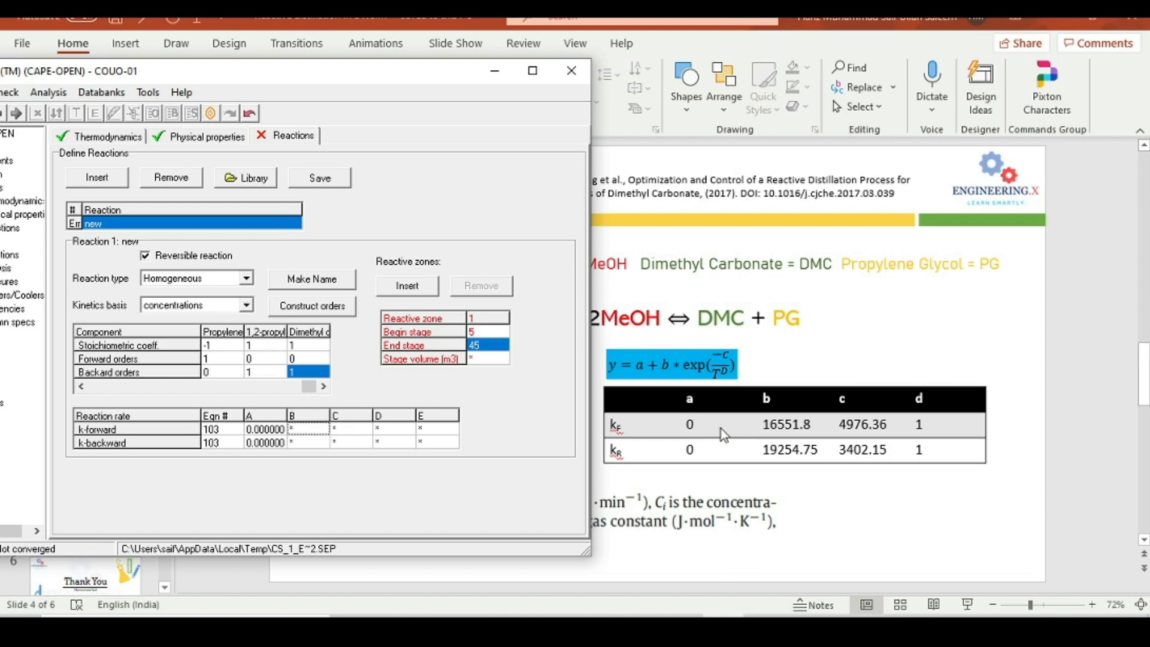
text(16551.8)
key(Return)
key(Down)
text(192)
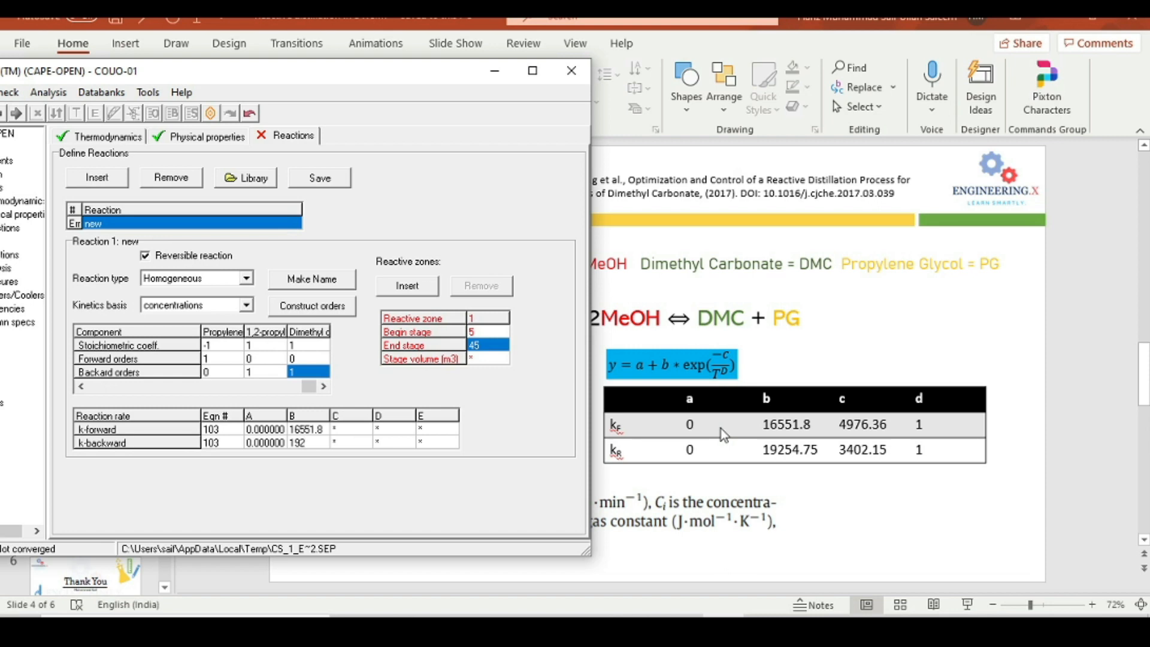
text(54.75)
key(Return)
Step: Set parameter C to 4976.36 for the forward rate coefficient and 3402.15 for the backward one
click(352, 430)
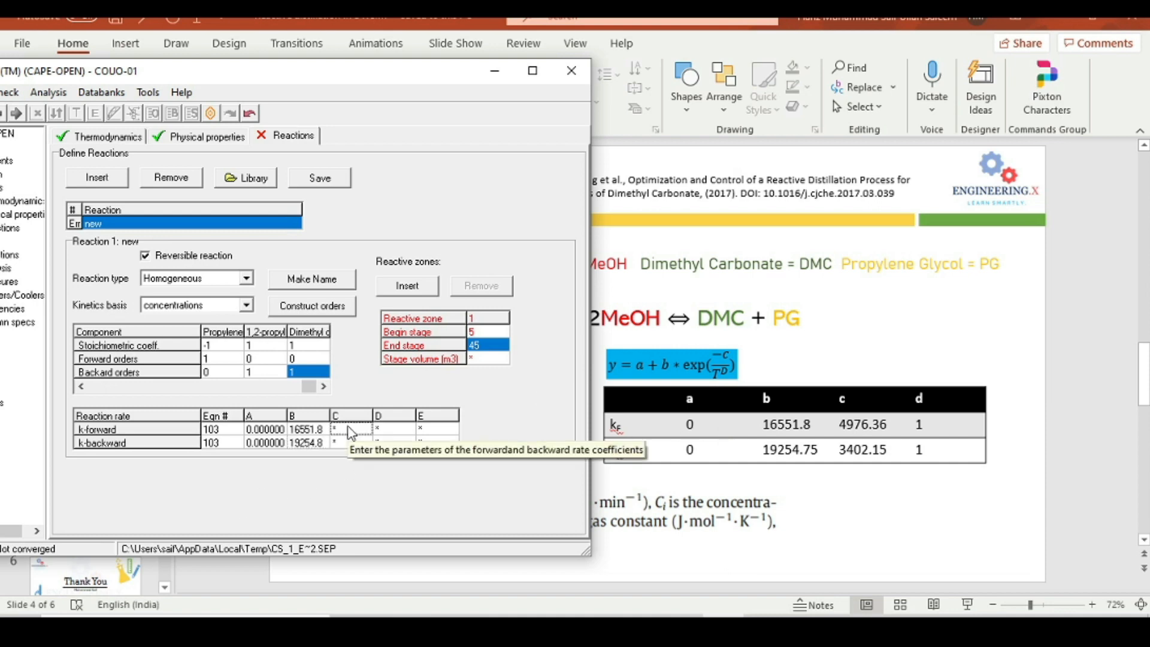
text(4976)
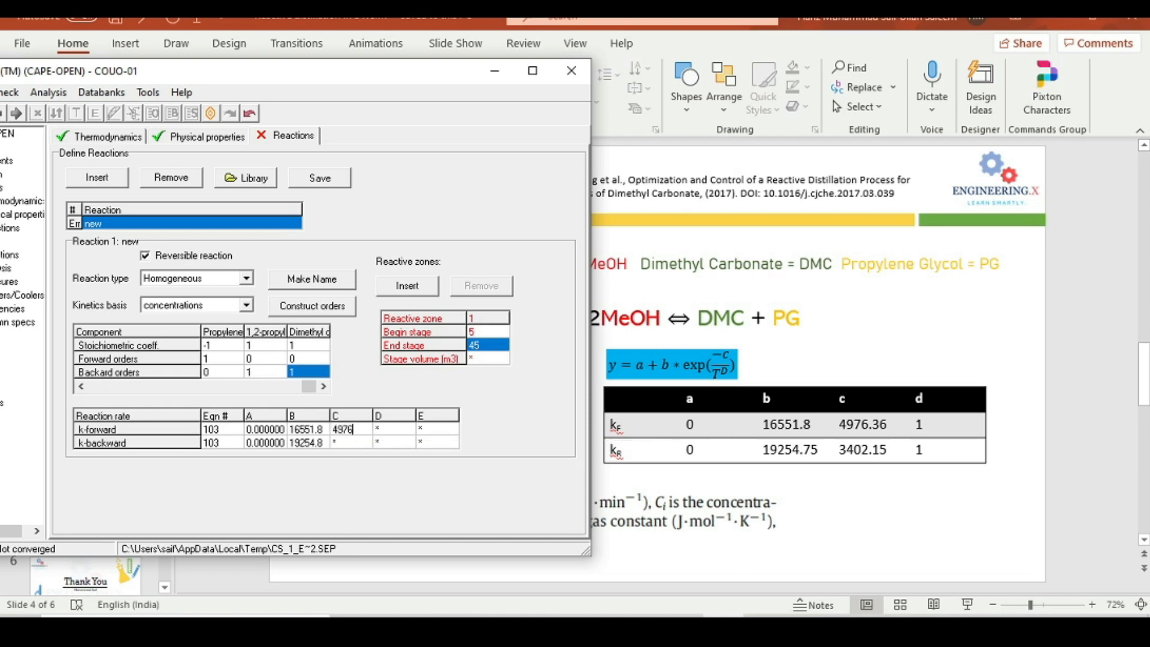
text(.36)
key(Return)
text(3402.15)
Step: Set parameter D to 1 for both the forward and backward rate coefficients
click(388, 429)
text(1)
key(Return)
key(Down)
text(1)
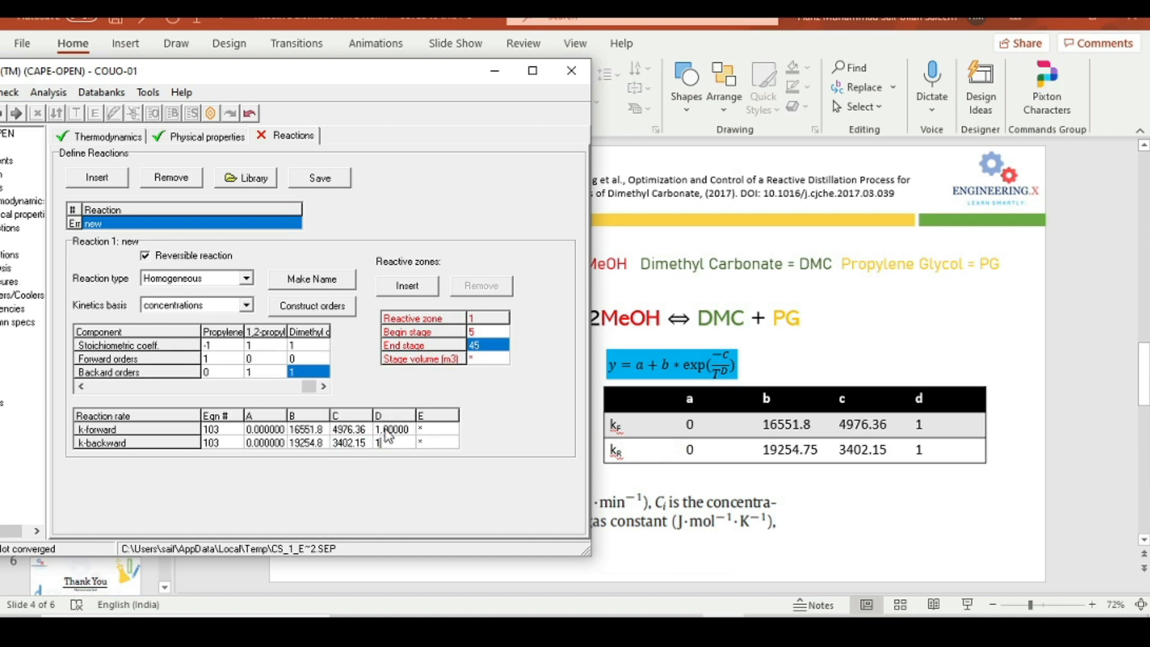
key(Return)
Step: Set parameter E to 0 for both the forward and backward rate coefficients
click(431, 427)
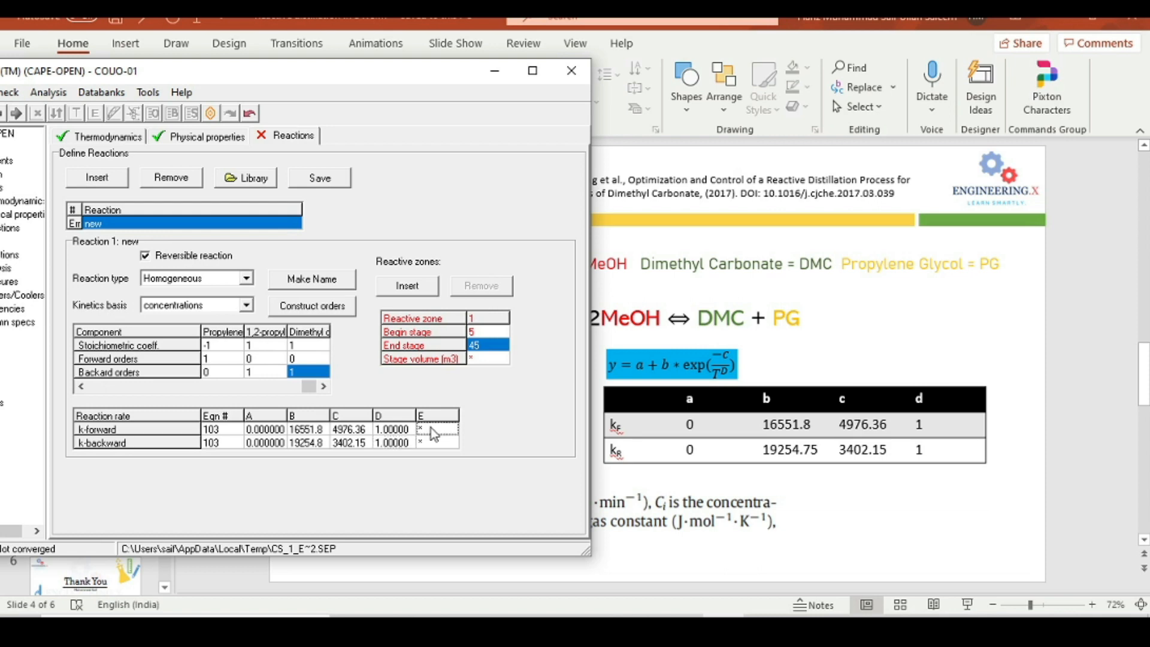
text(0)
key(Down)
text(0)
key(Return)
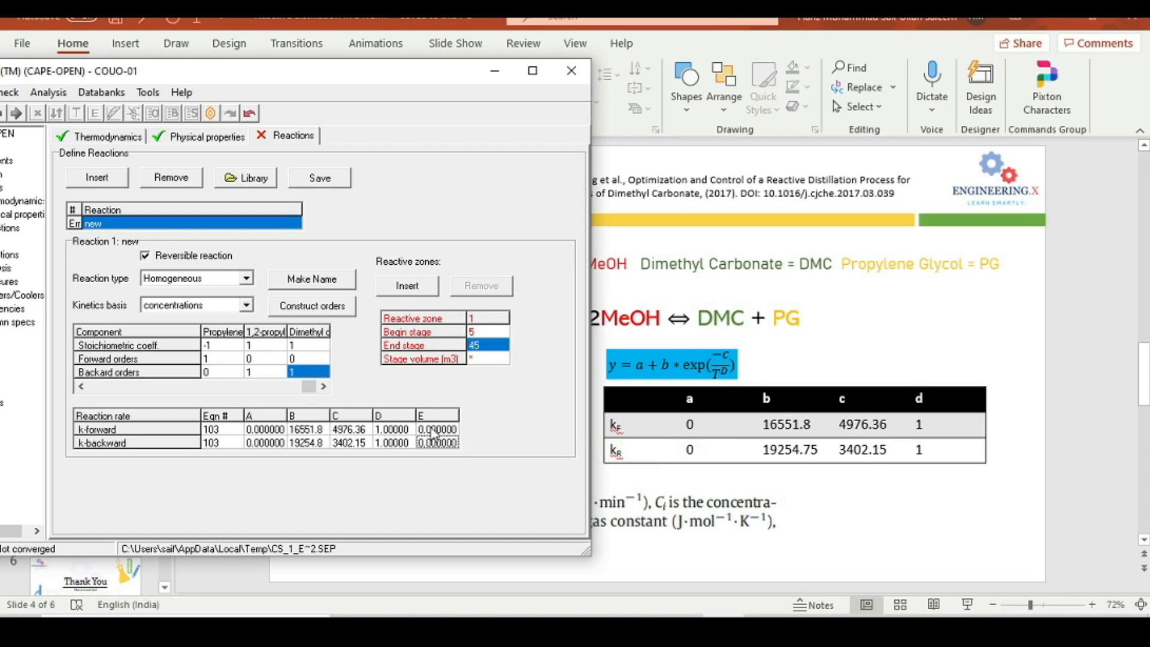
Step: Set the stage volume of the reactive zone to 10 m3
click(486, 358)
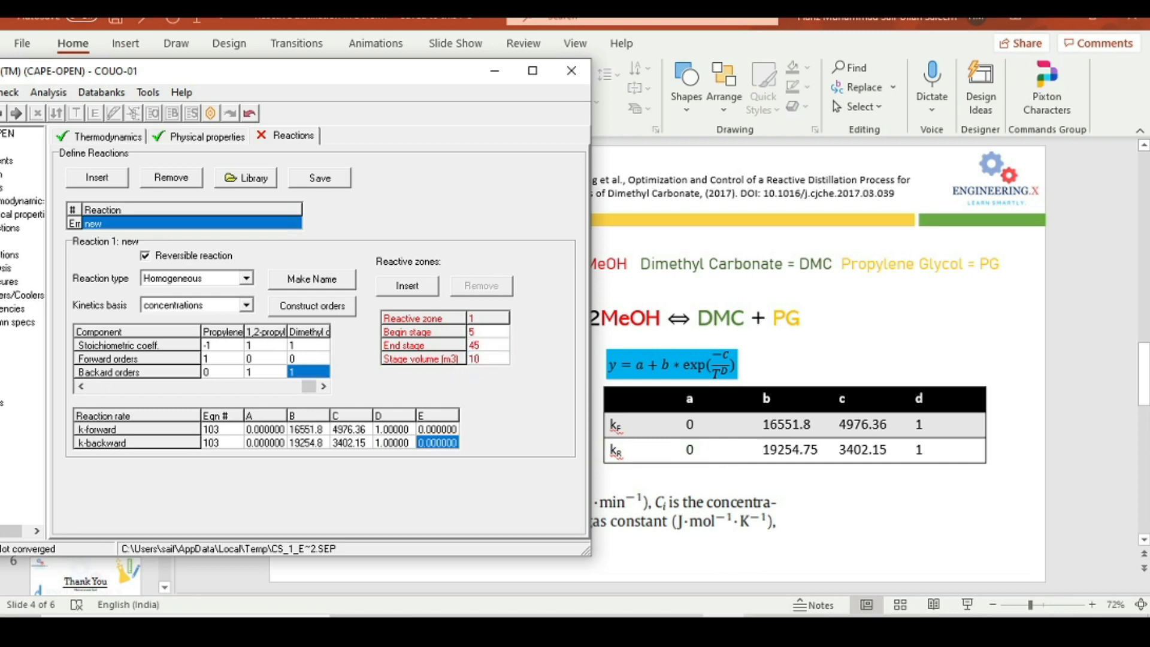
key(Return)
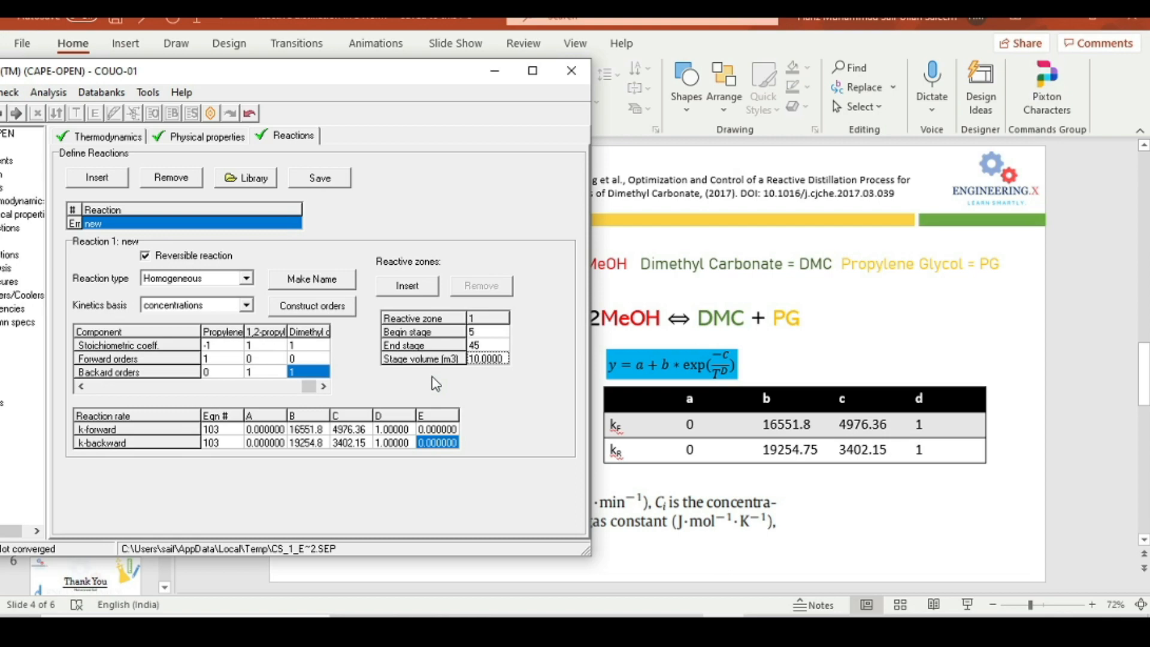
drag(331, 80, 705, 95)
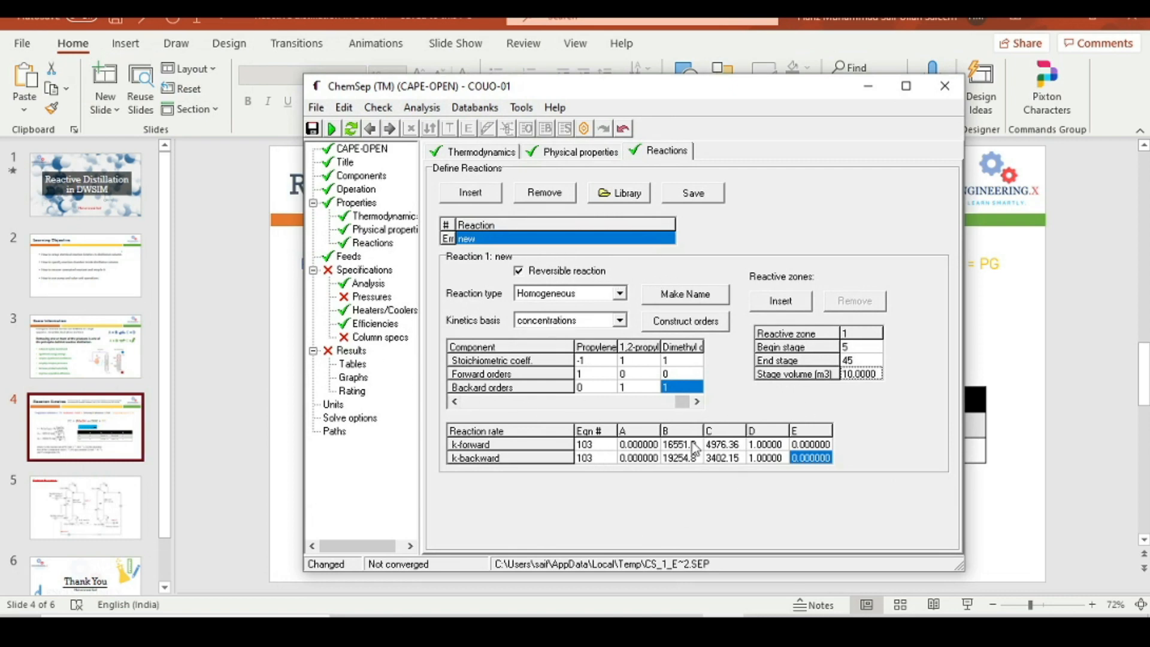
Step: Look over the column's feeds and degrees of freedom analysis, and open its pressure specifications
click(344, 256)
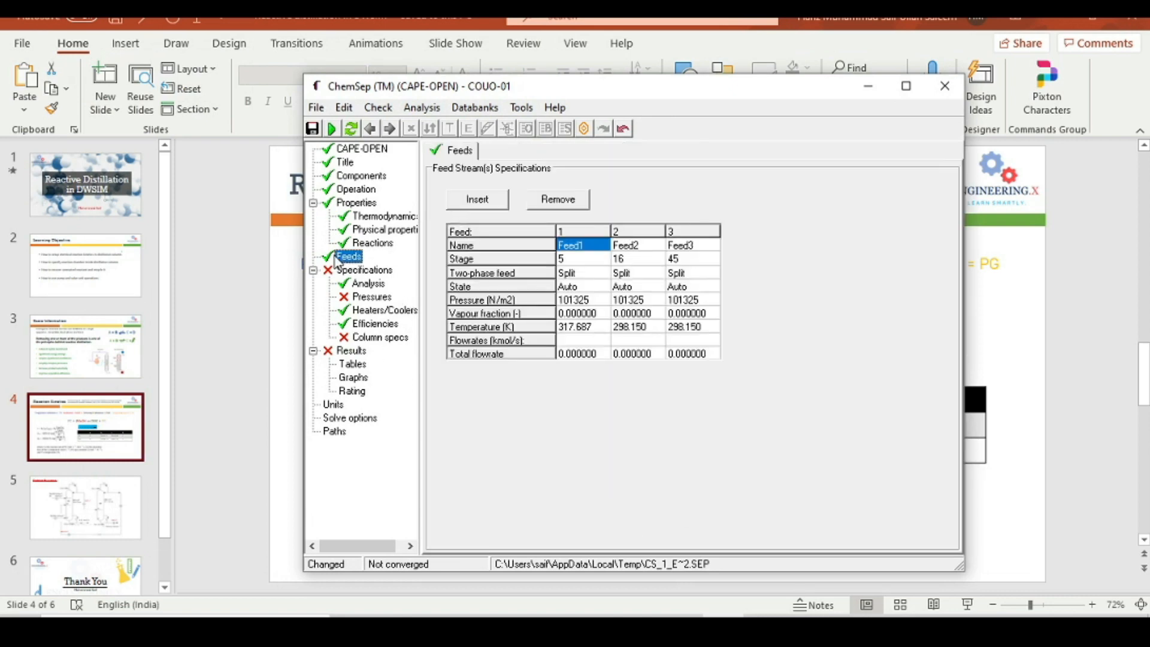
click(369, 284)
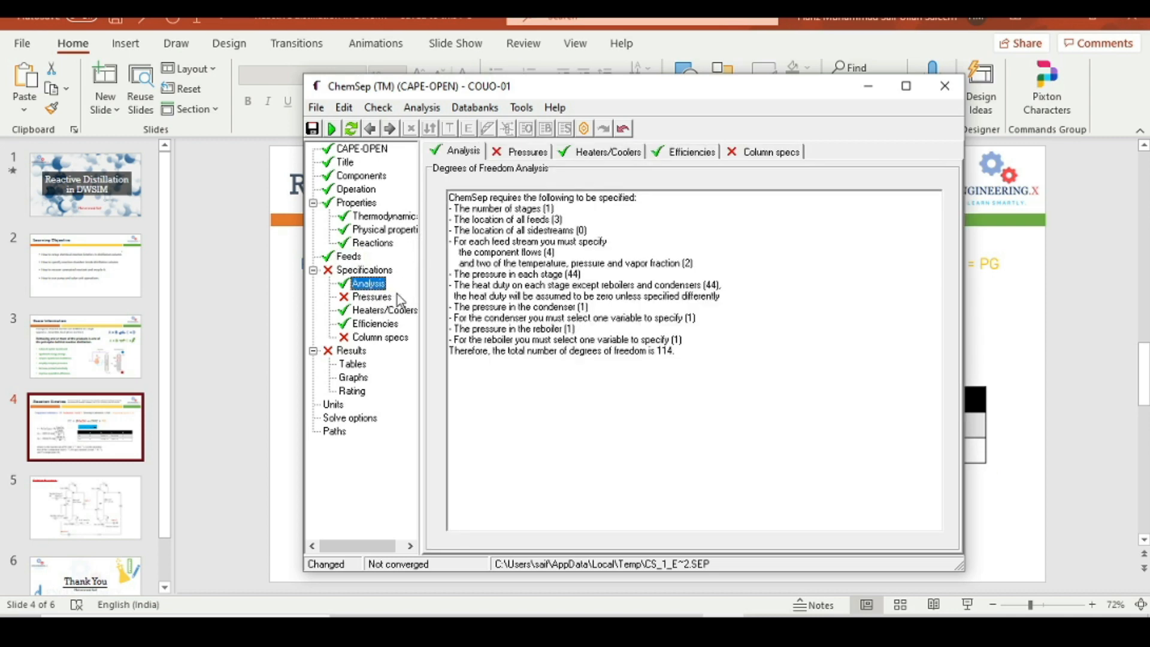
click(378, 297)
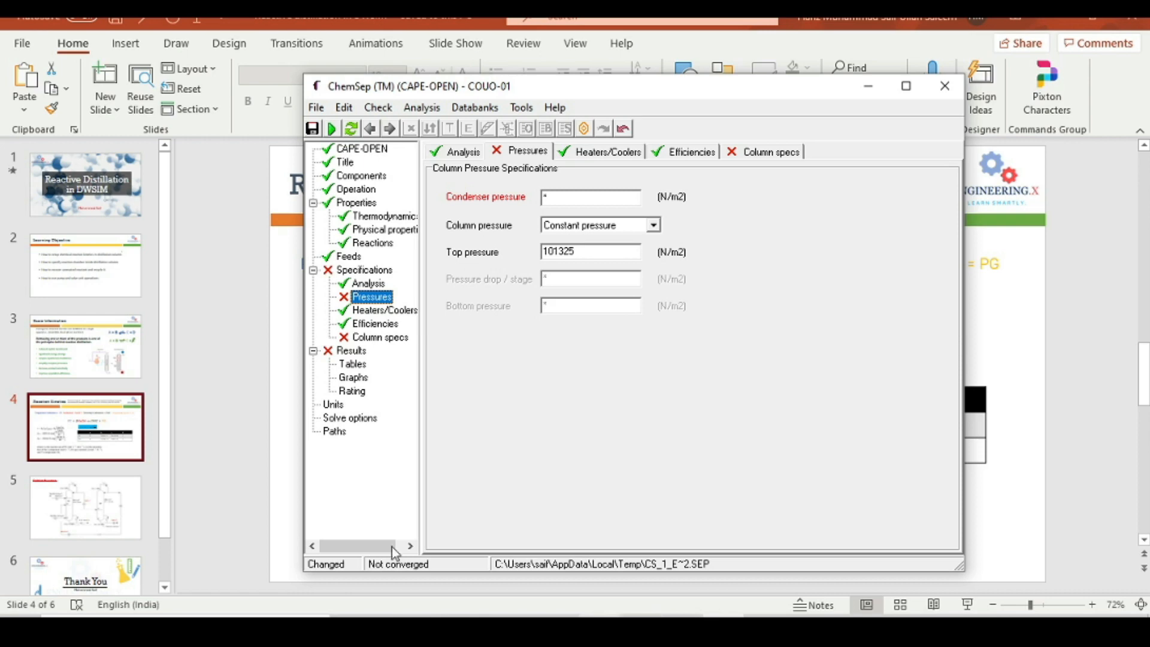
Step: Check the RD column's pressures on the Problem Statement slide in PowerPoint and return to ChemSep
click(136, 508)
click(90, 508)
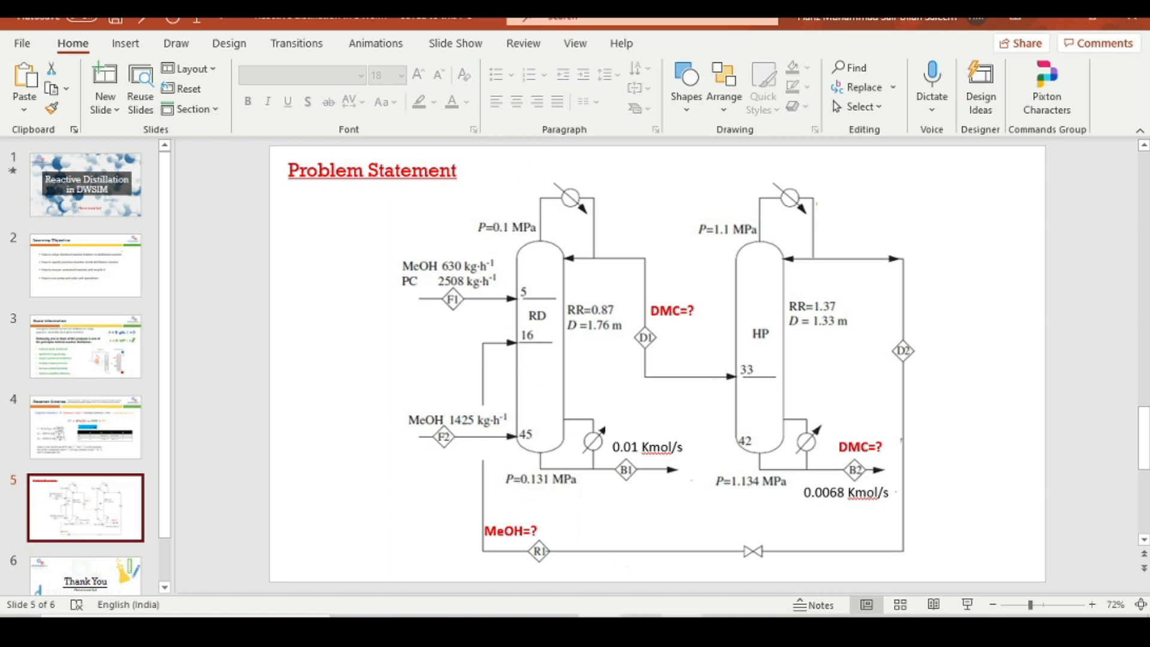
mouse_move(681, 628)
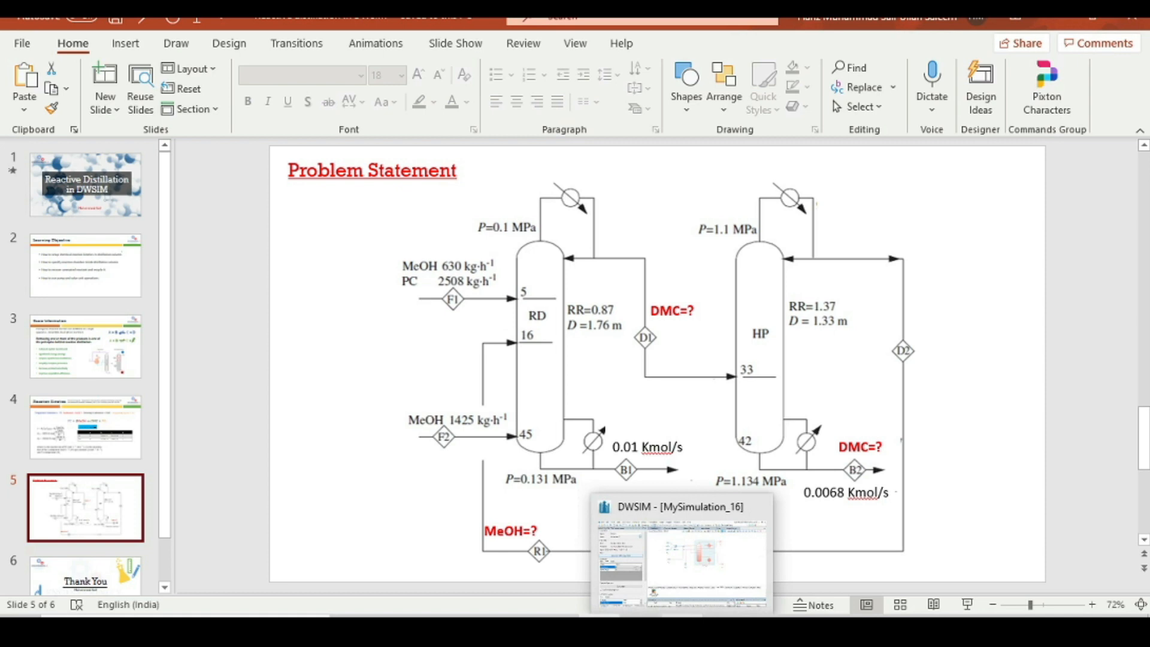
click(722, 627)
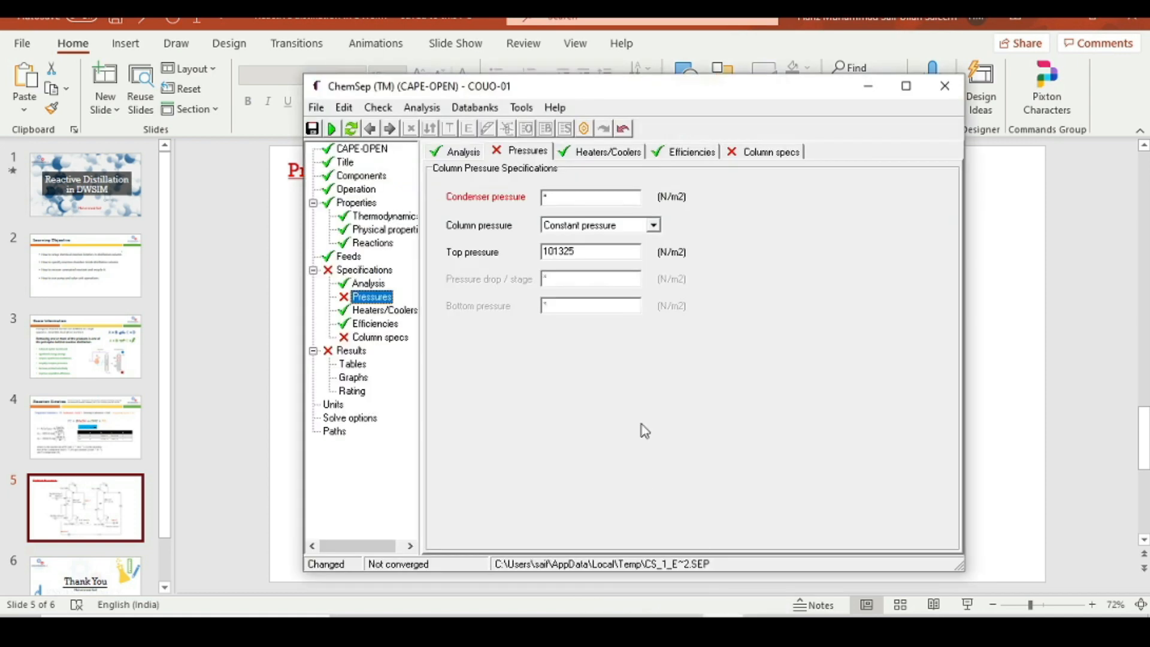
Step: Specify the column pressure by Bottom & top pressures and set the condenser pressure to 100000 N/m2
click(653, 226)
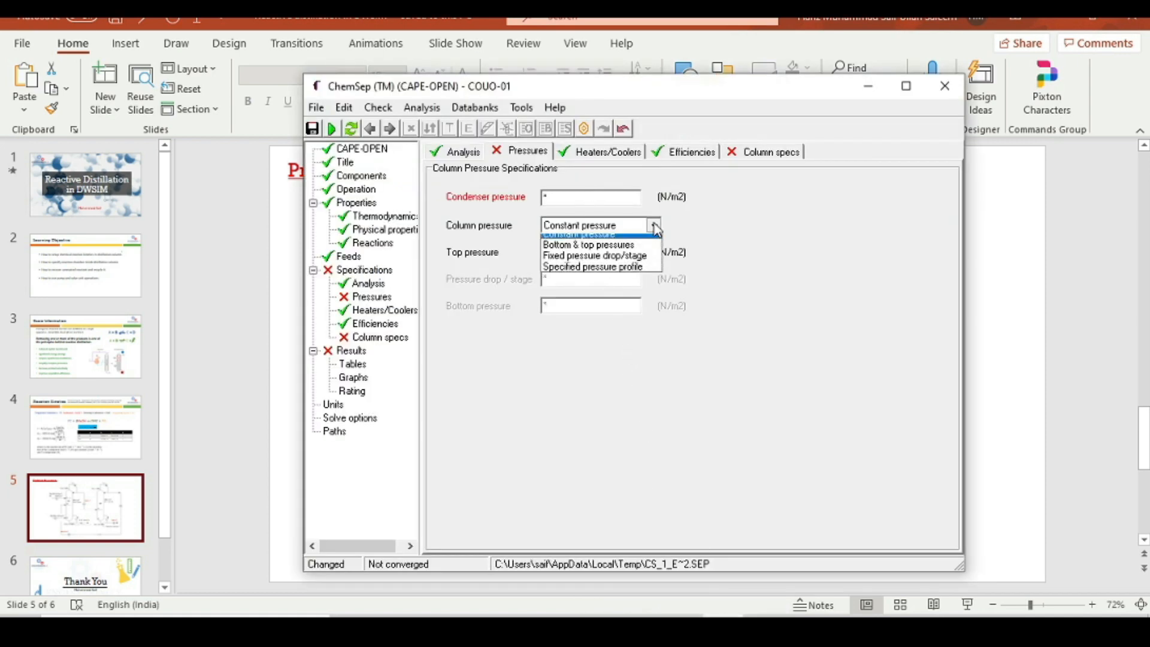
click(569, 252)
click(573, 198)
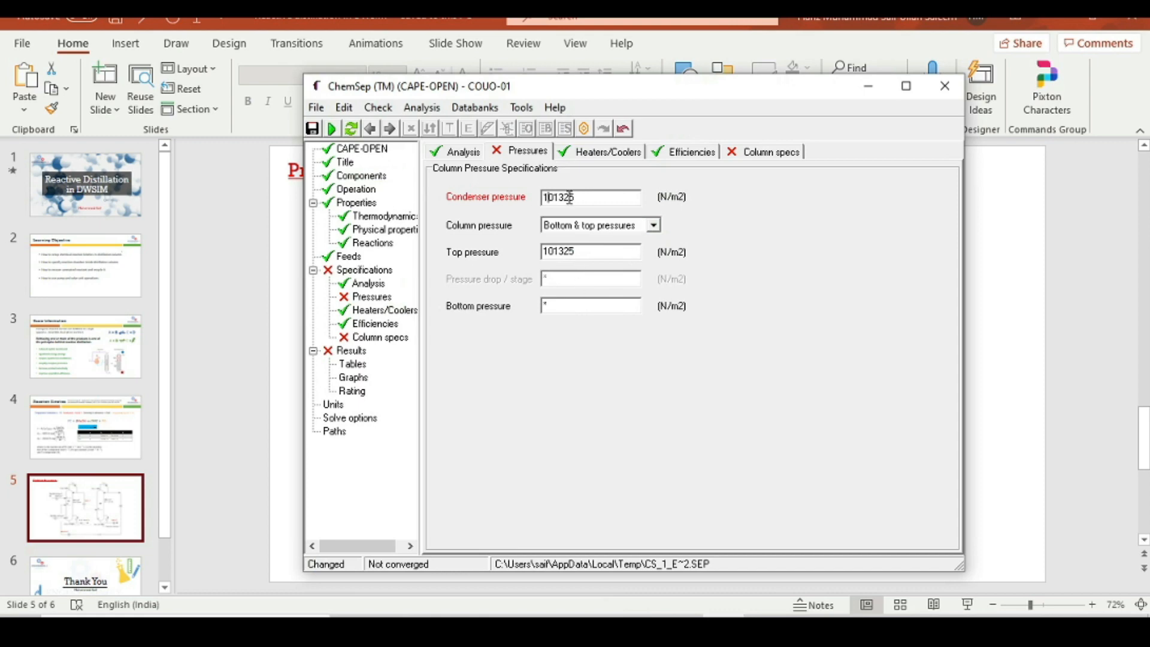
drag(601, 197, 562, 190)
text(00)
Step: Set the column's bottom pressure to 131000 N/m2 and its top pressure to 100000 N/m2
click(573, 305)
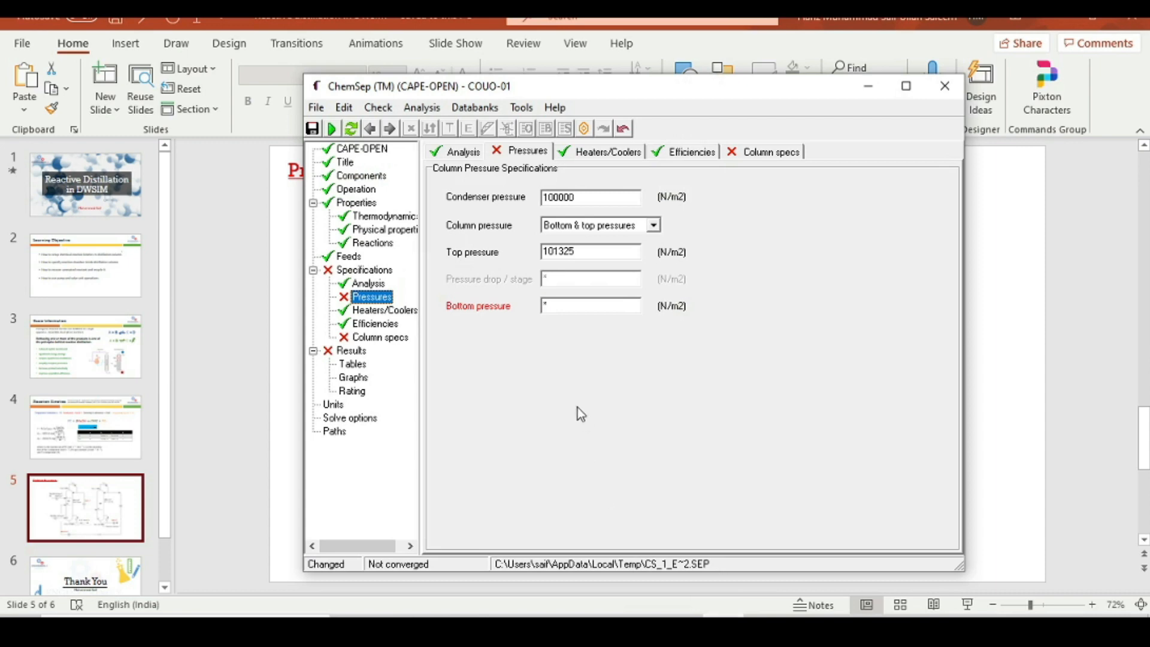
click(558, 305)
drag(584, 304, 554, 296)
text(3100)
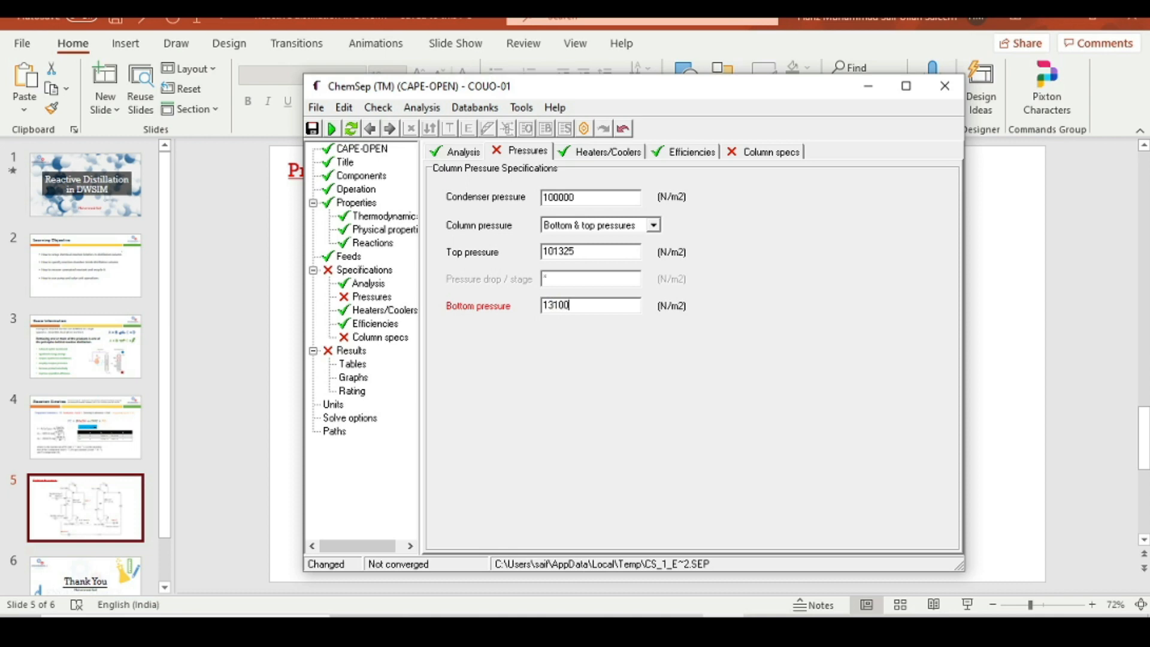
key(Return)
key(BackSpace)
key(BackSpace)
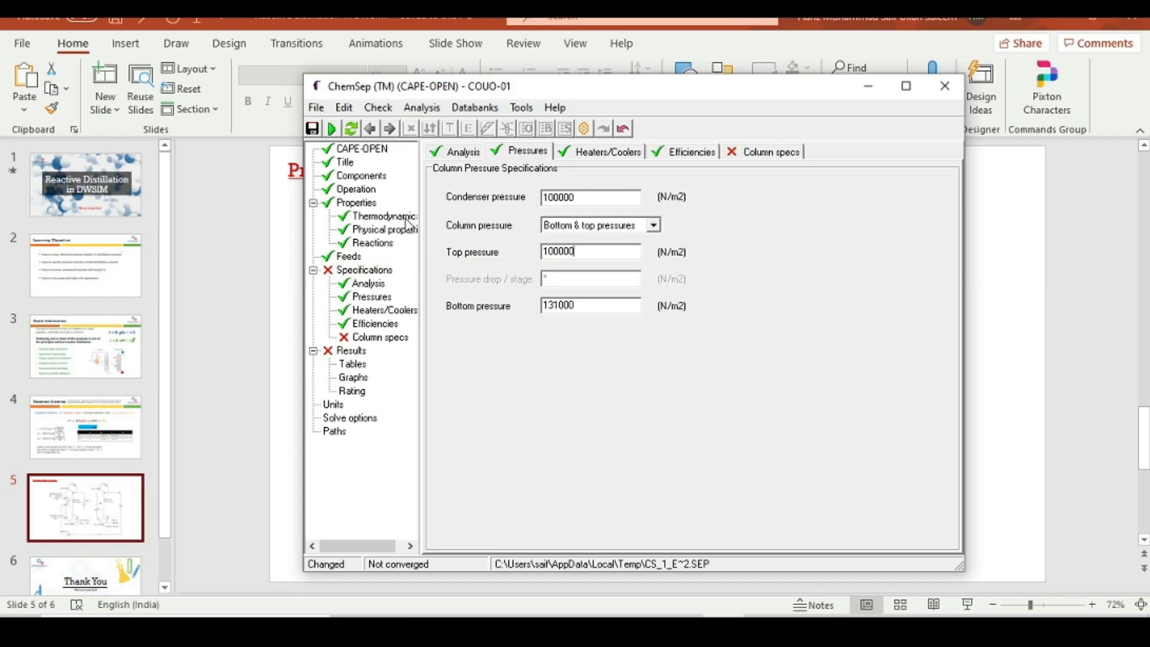
Step: Specify the column's top product by a reflux ratio of 0.87, as given on the Problem Statement slide
click(361, 339)
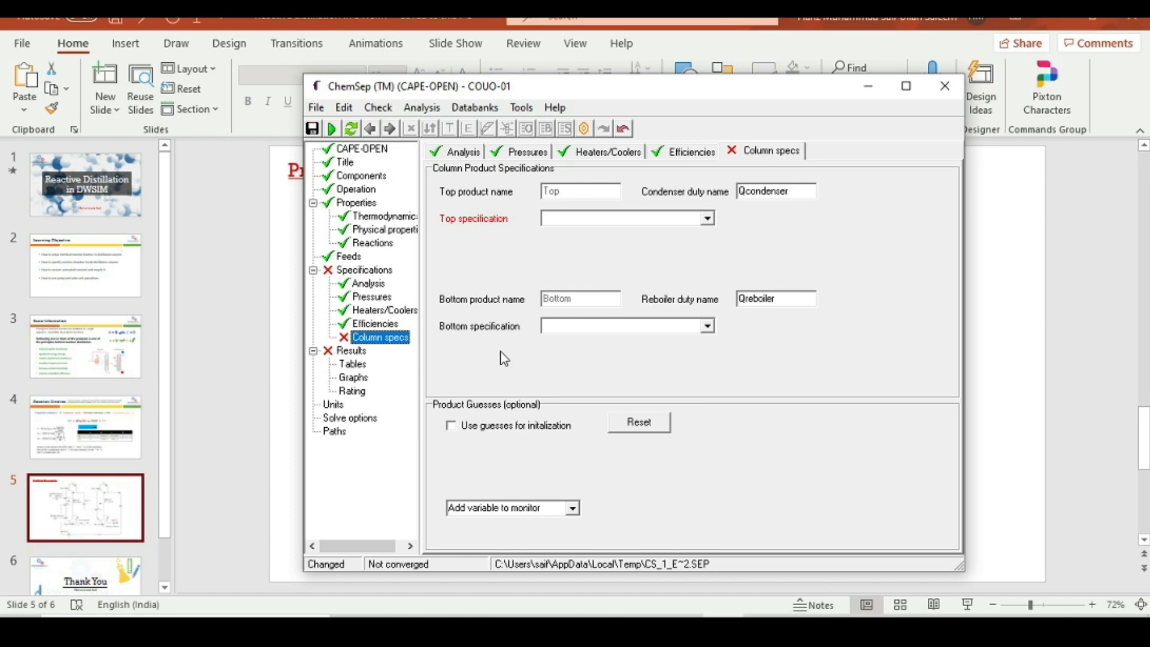
click(701, 217)
click(683, 232)
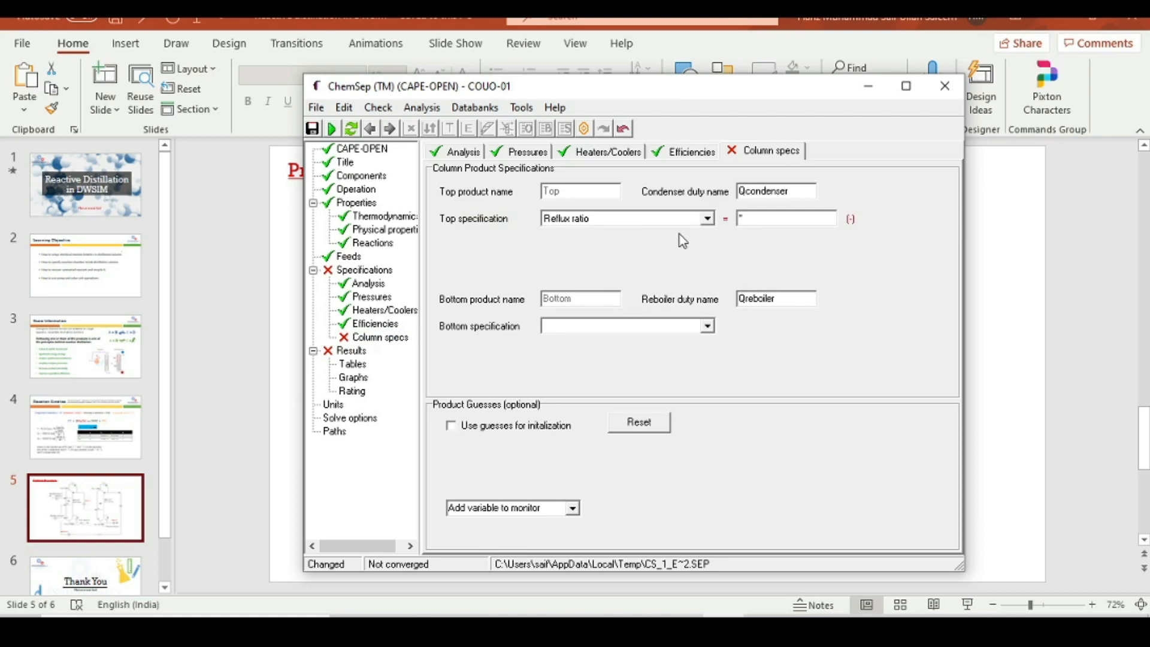
drag(678, 91, 277, 124)
drag(435, 122, 1014, 96)
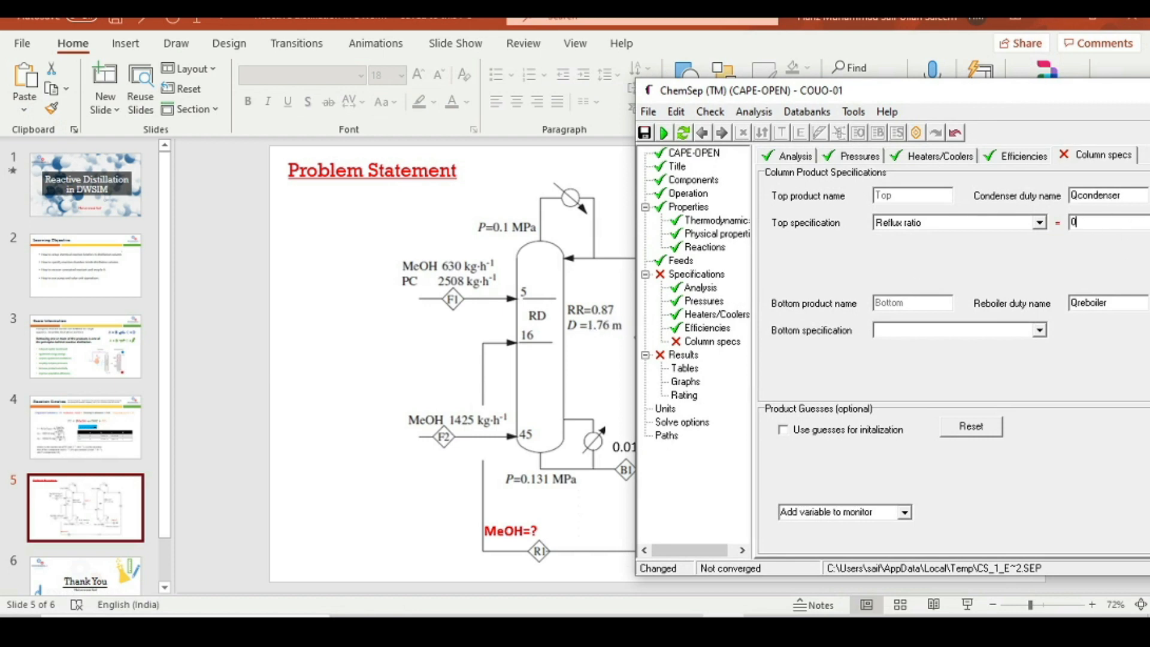
key(Return)
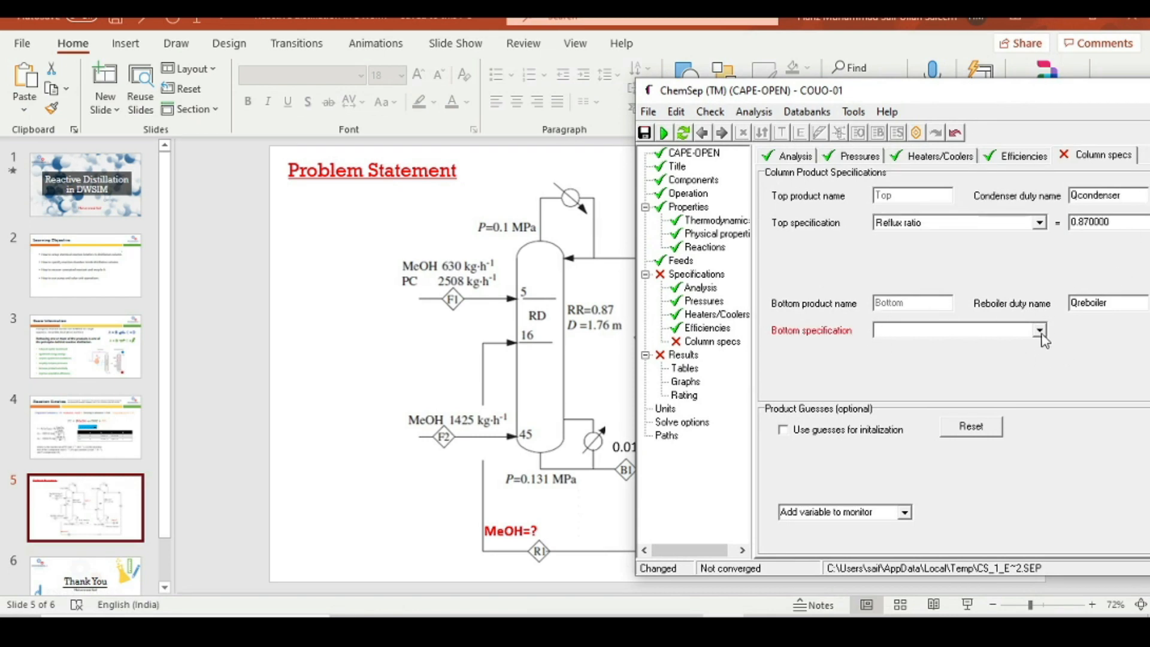
Step: Specify the column's bottom product by a Bottom product flow rate of 0.01 kmol/s
drag(886, 95, 196, 115)
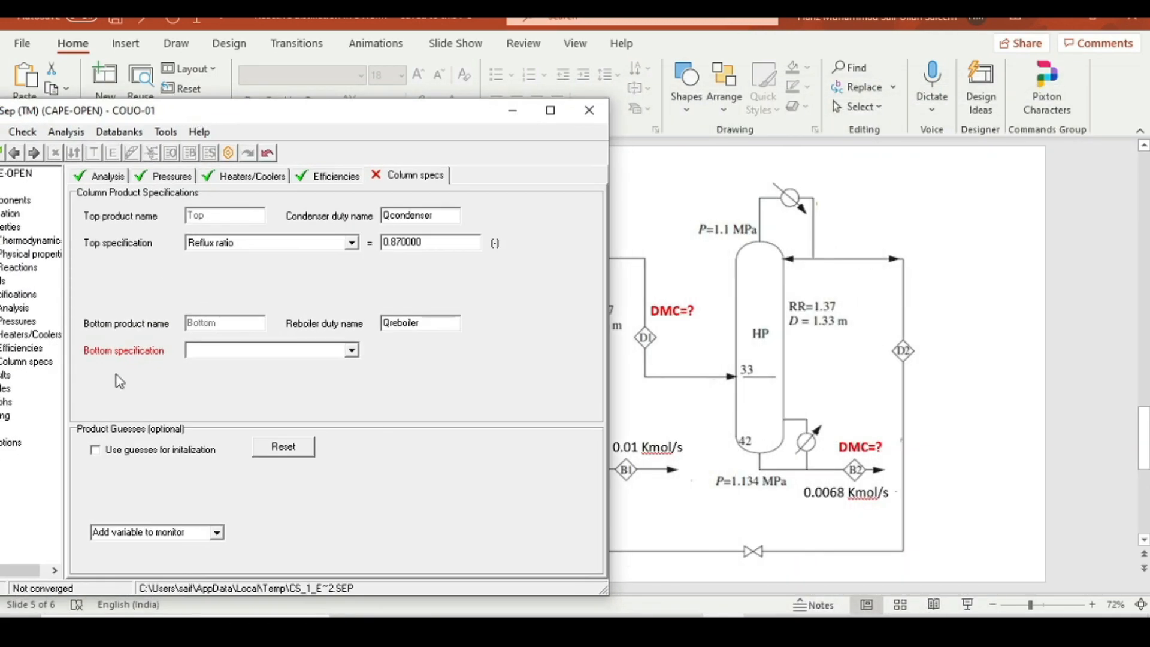
click(352, 350)
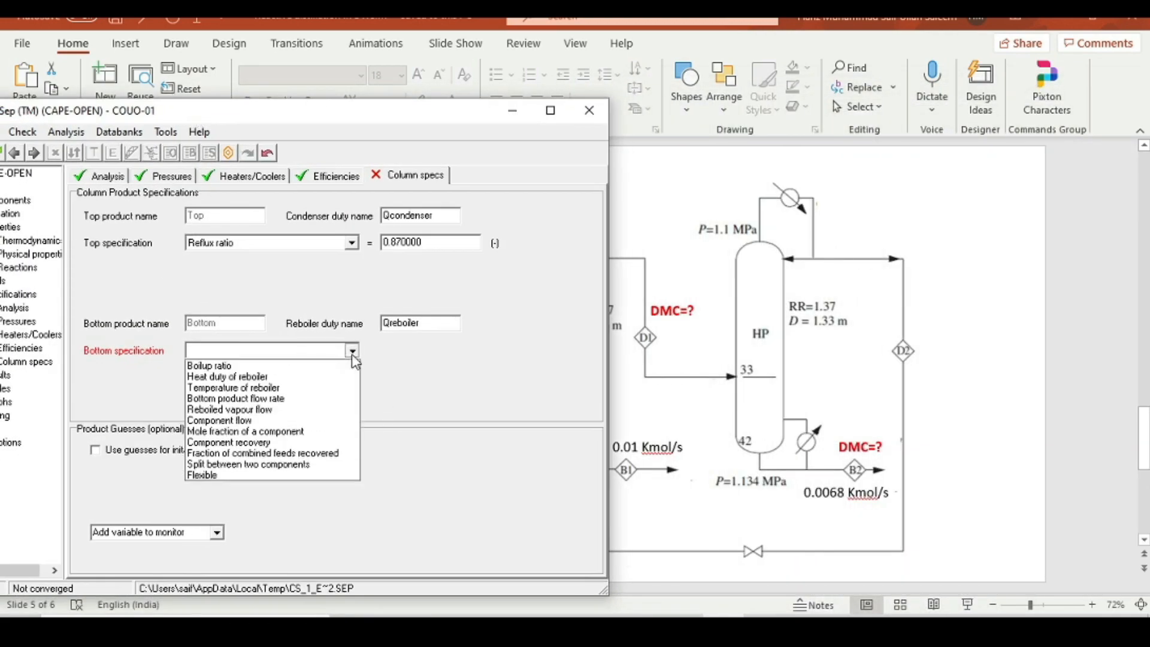
click(258, 398)
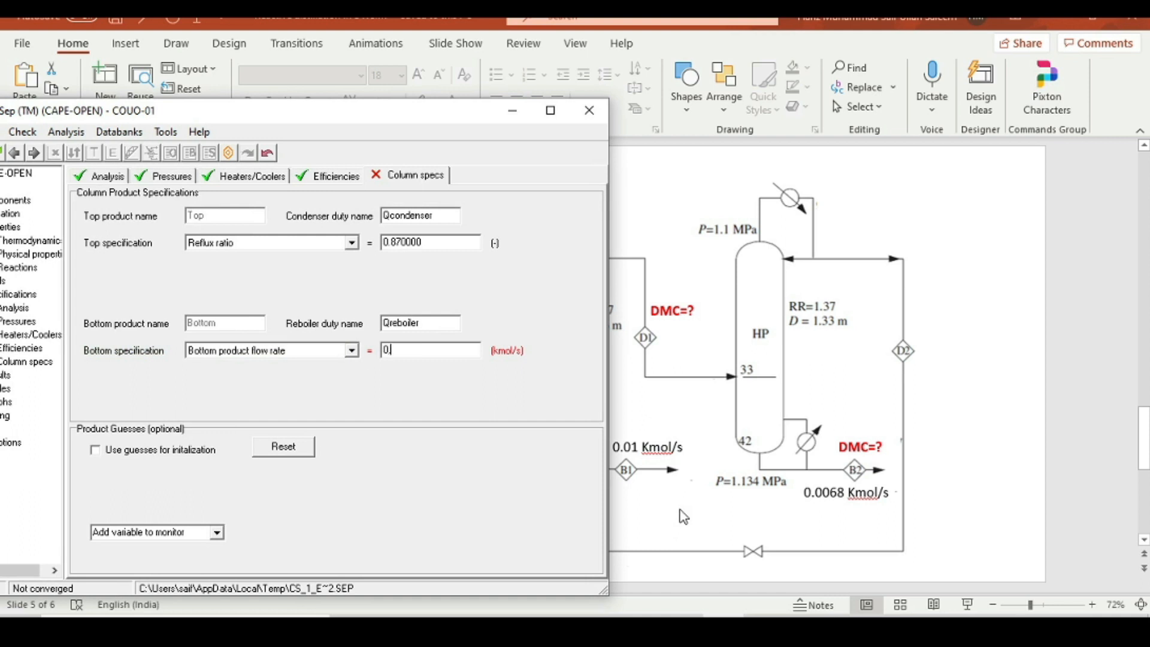
key(Return)
drag(384, 120, 712, 70)
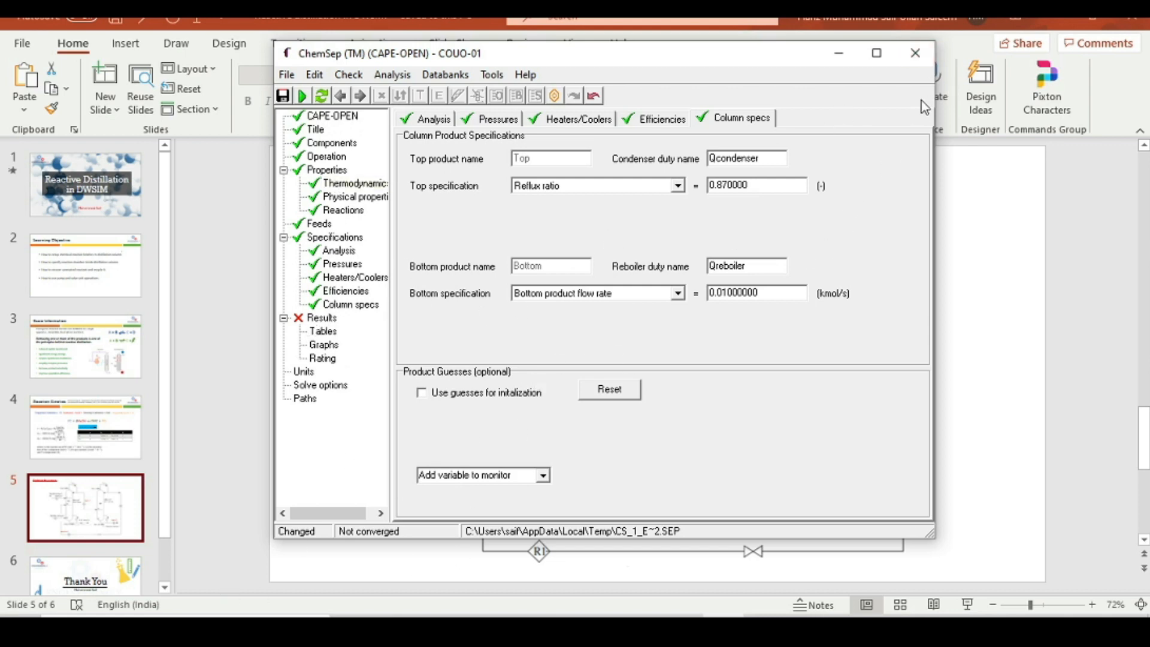
Step: Close the ChemSep column editor and switch to the DWSIM flowsheet
click(916, 57)
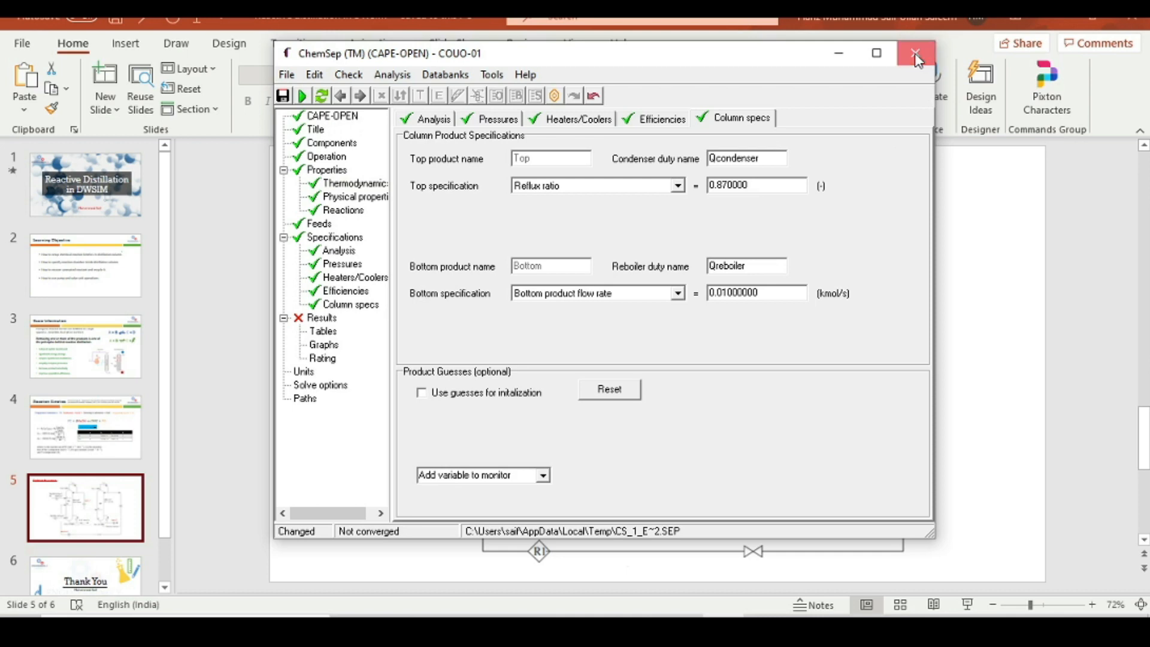
click(505, 357)
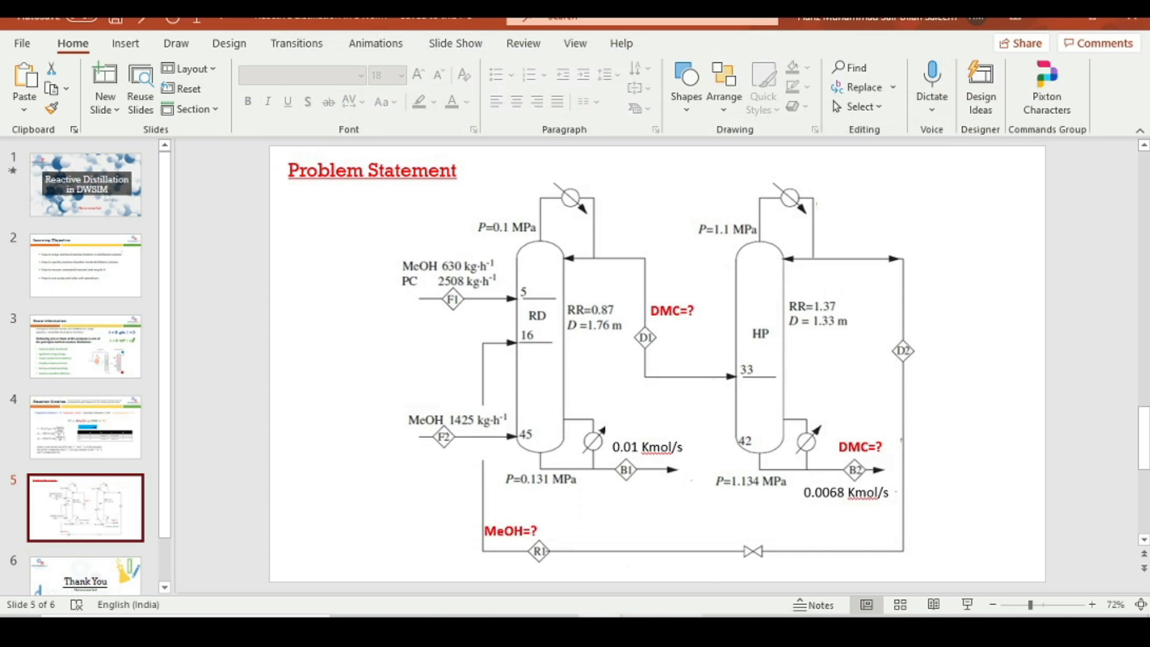
mouse_move(681, 628)
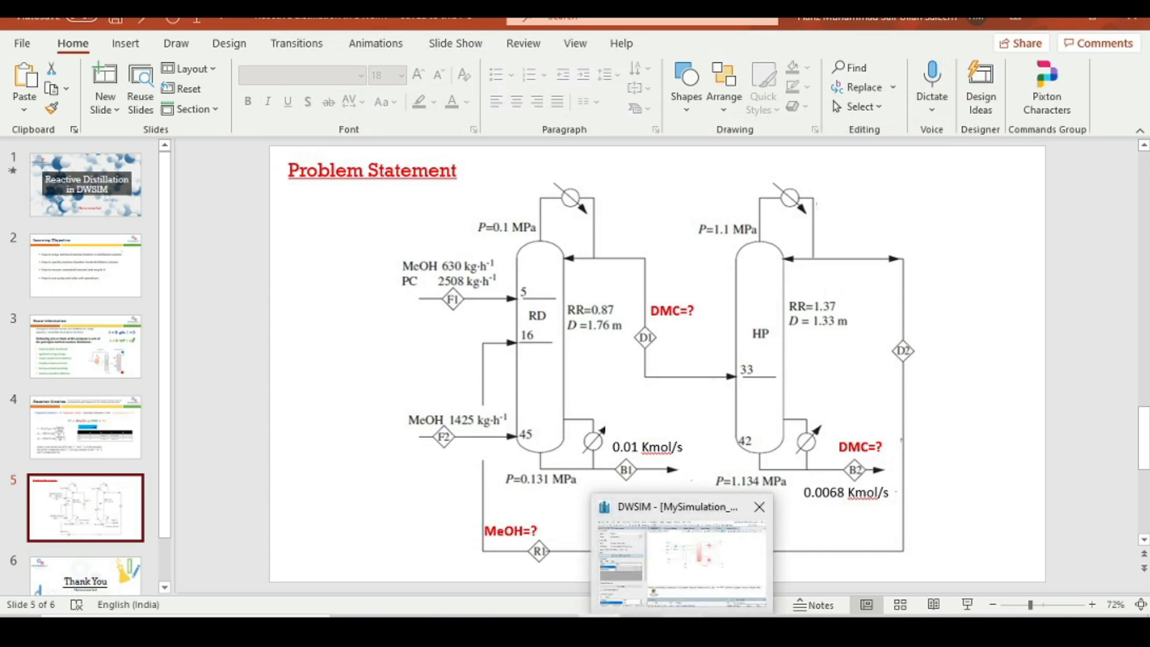
click(682, 564)
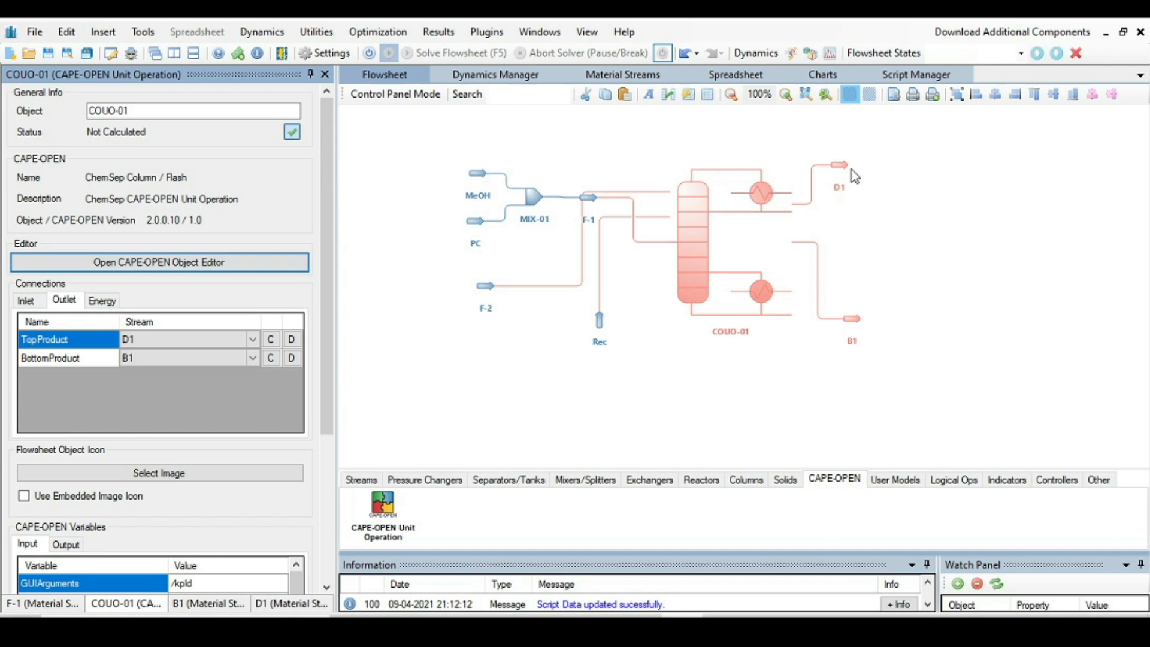
Step: Raise stream D1 slightly and add a second ChemSep Column / Flash unit to the right of the first column
click(848, 155)
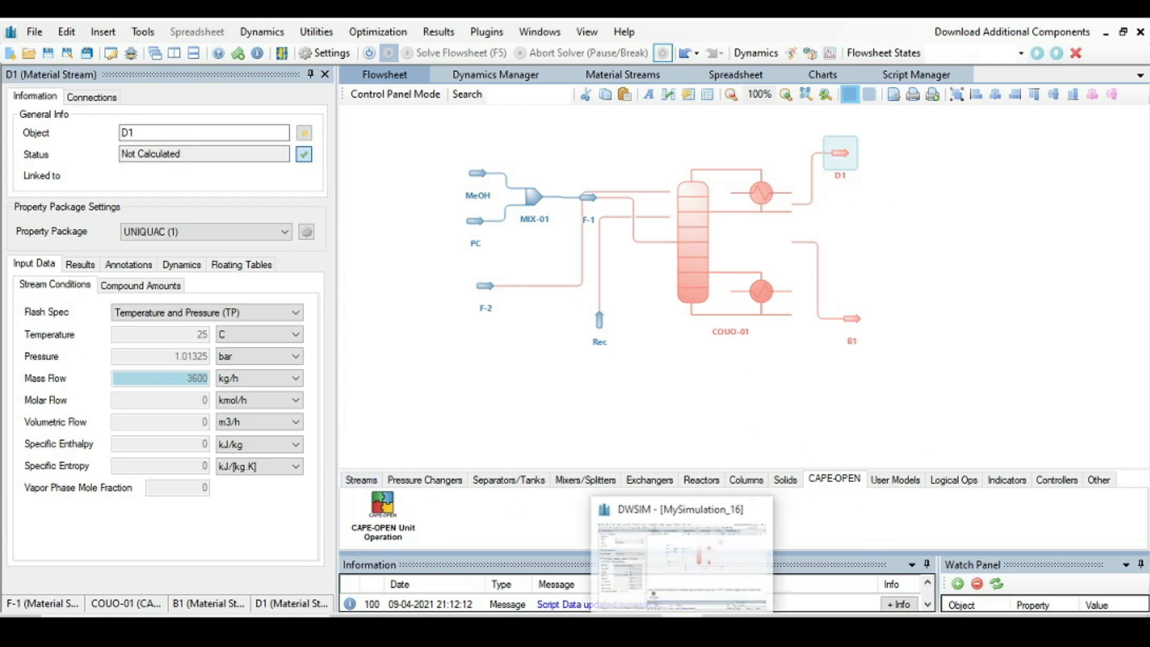
drag(382, 506, 1008, 234)
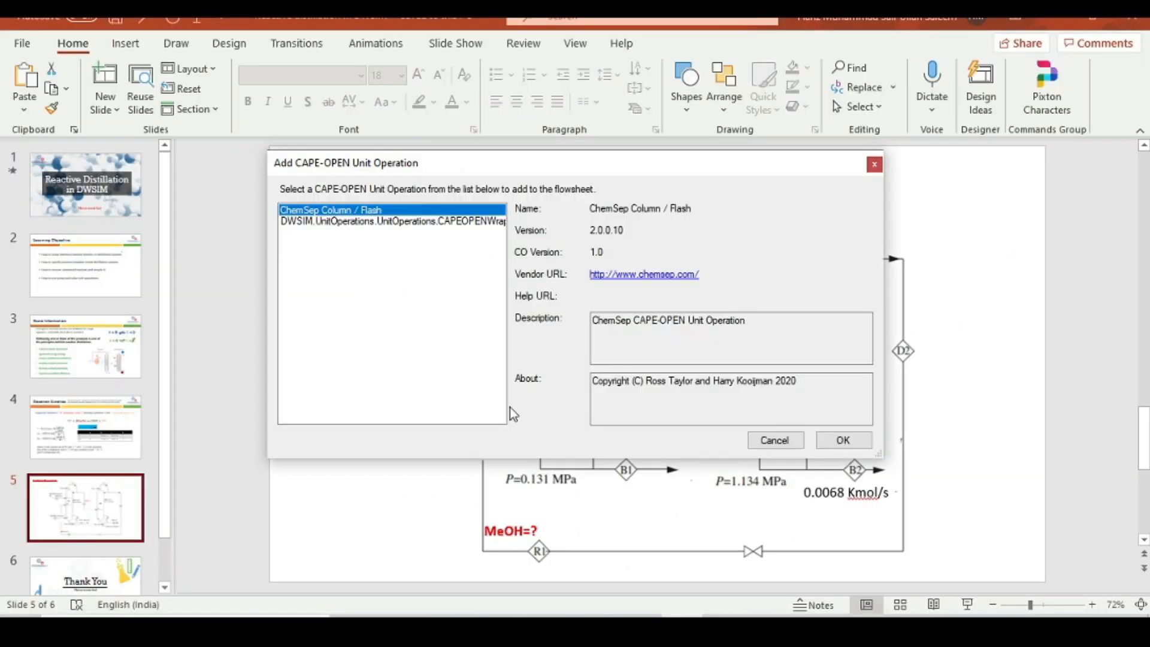
click(833, 442)
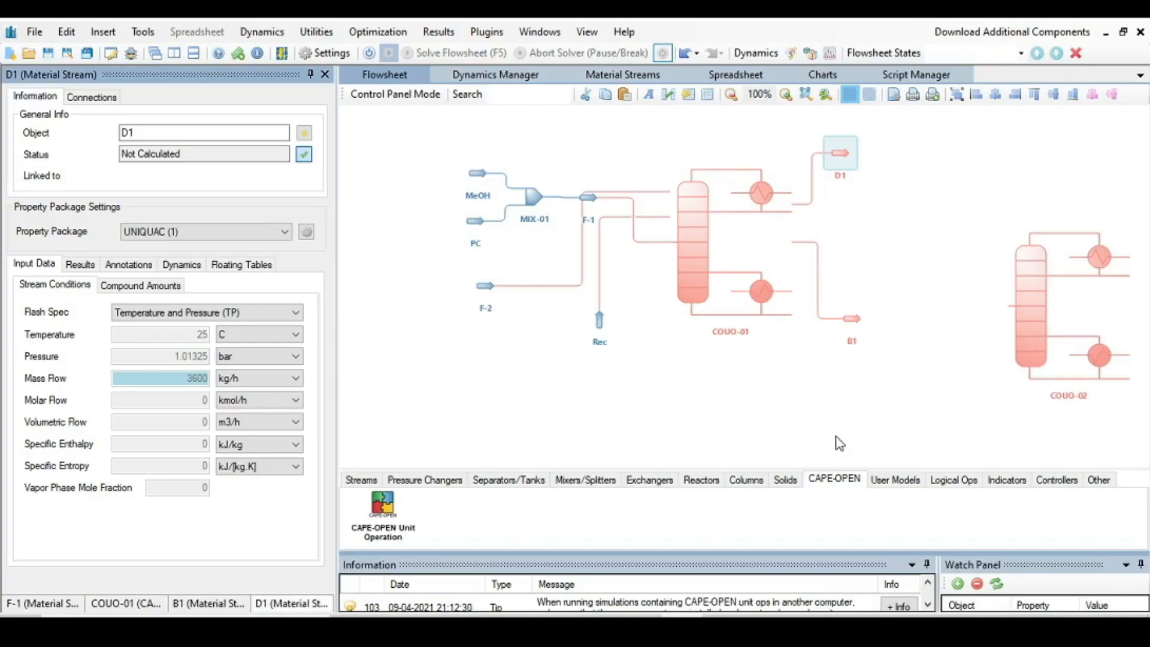
drag(1040, 333, 1031, 263)
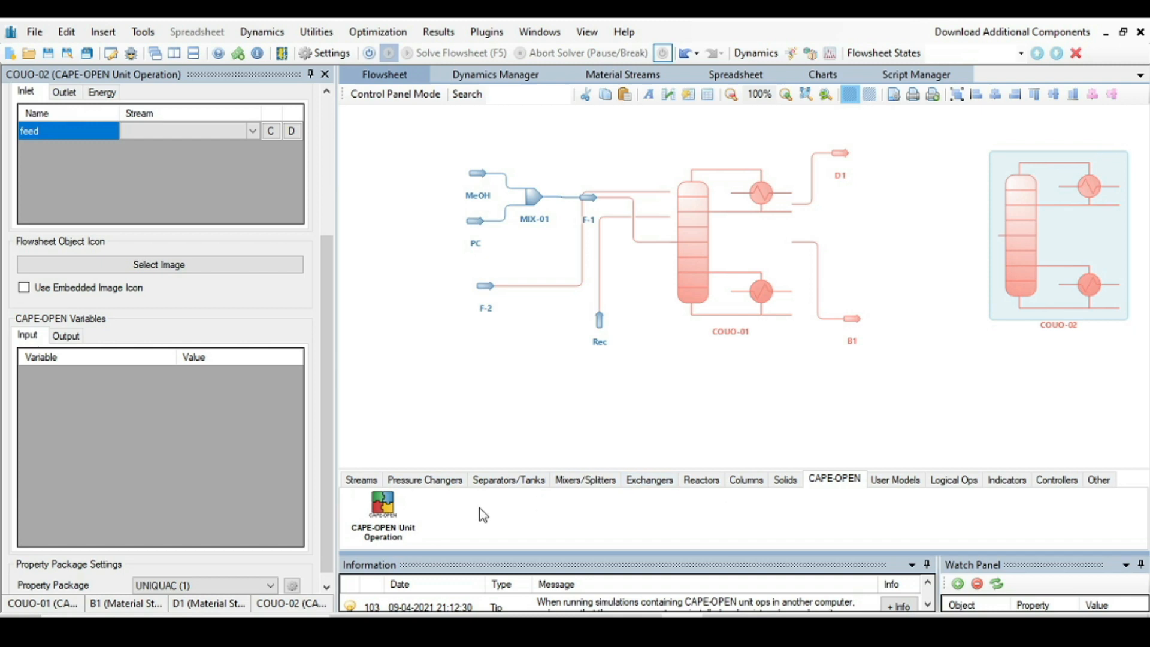
Step: Add a pump beside stream D1, connect D1 as its inlet, and create new outlet and energy streams for it
click(438, 482)
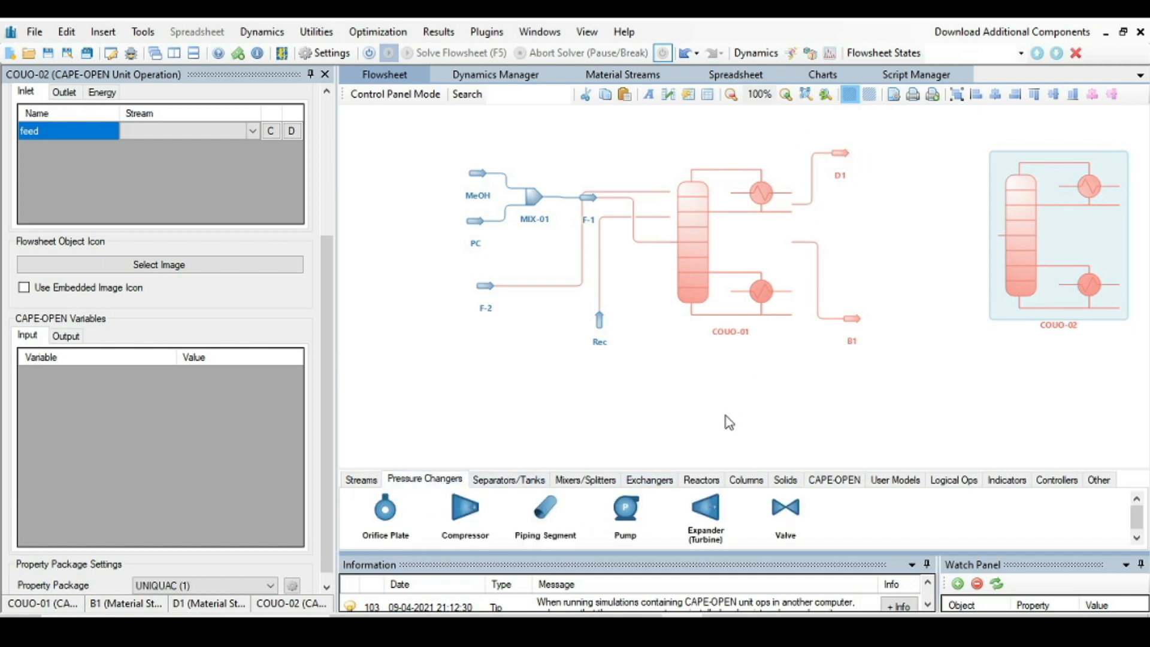
drag(626, 510, 888, 171)
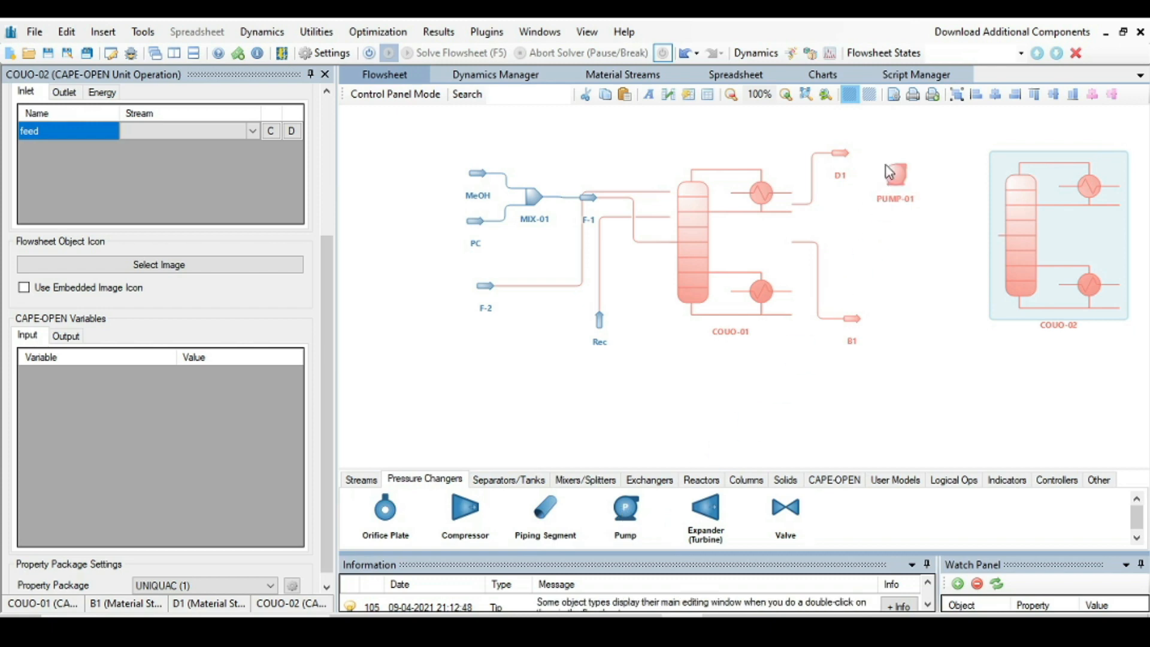
click(901, 181)
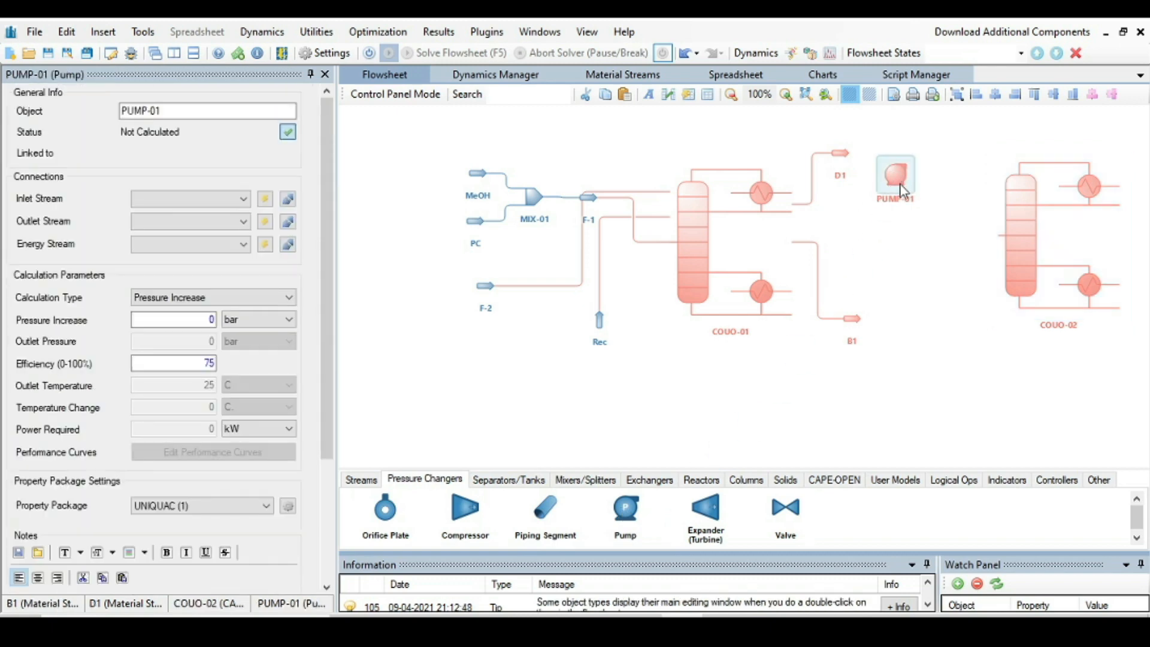
click(244, 199)
click(174, 269)
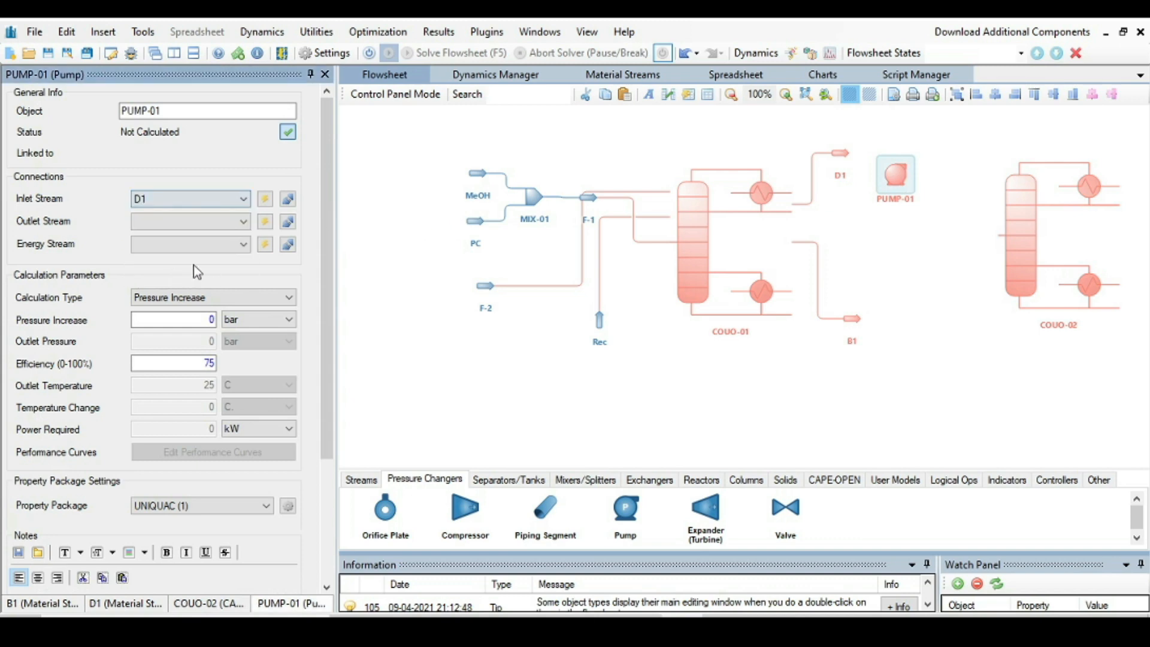
click(265, 223)
click(265, 244)
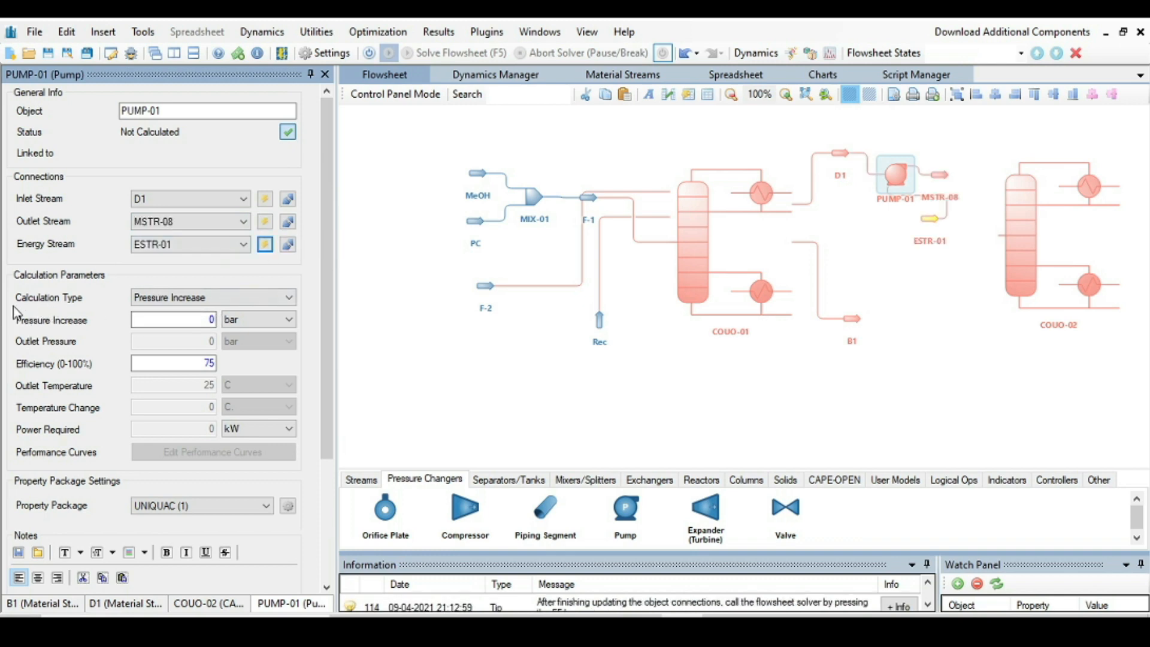
Step: Change the pump's calculation type to Outlet Pressure and set the outlet pressure to 11 bar
click(286, 298)
click(207, 324)
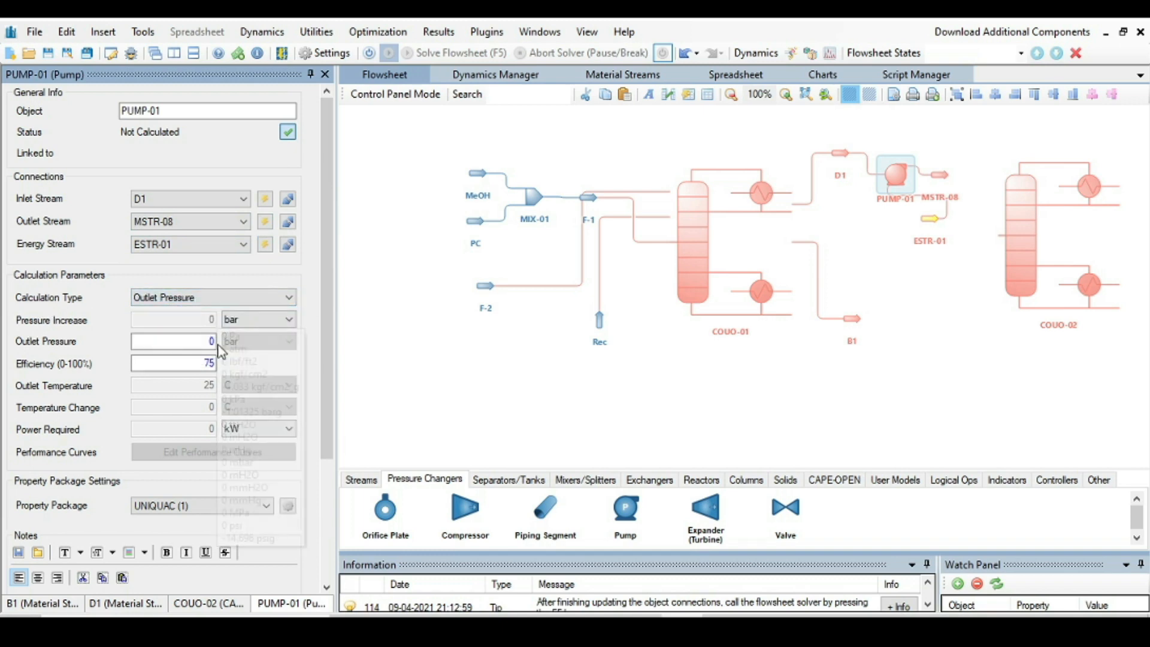
click(211, 341)
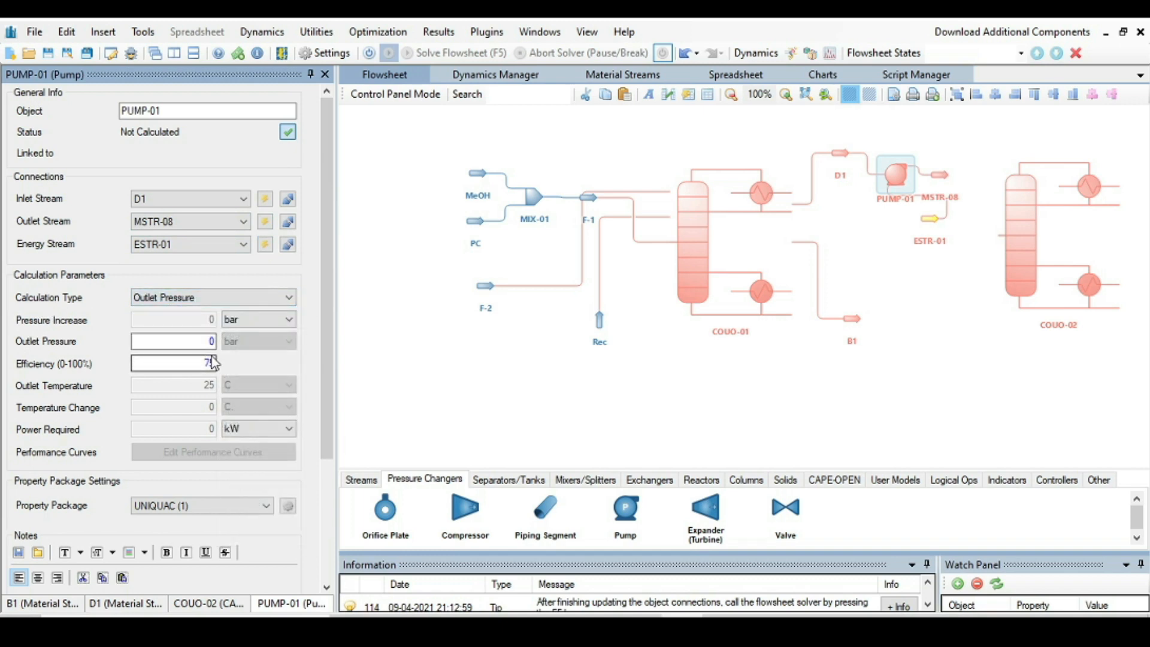
mouse_move(218, 400)
key(BackSpace)
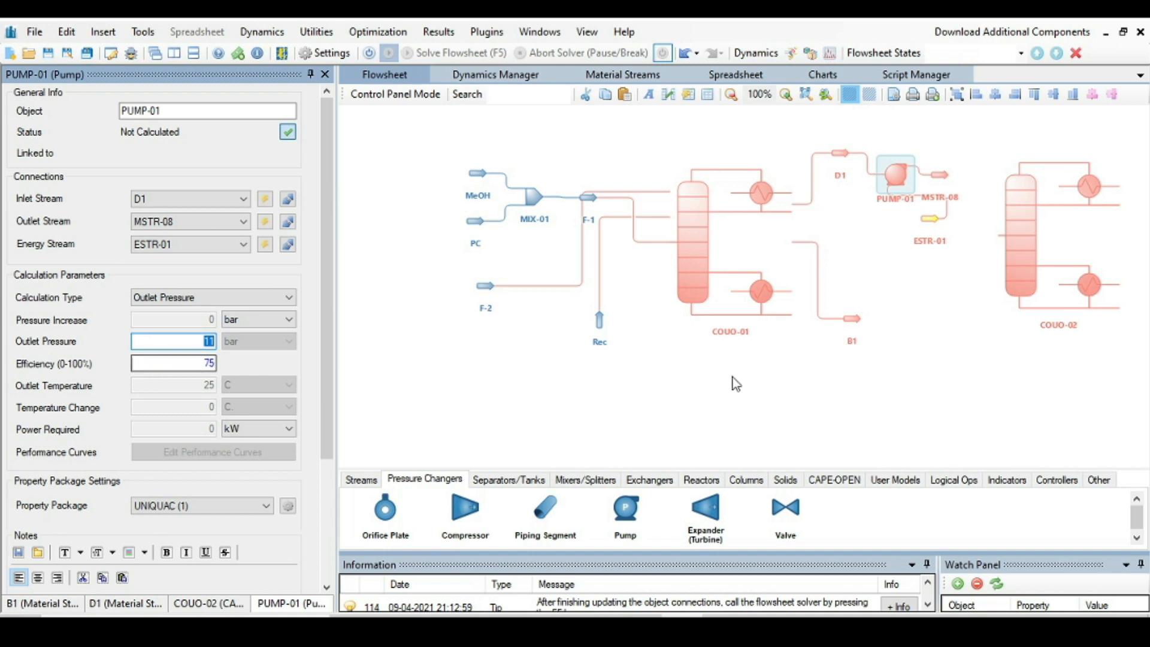
Step: Move the pump's energy stream below the pump and its outlet stream next to the second column's feed inlet
drag(941, 225, 881, 232)
drag(943, 186, 965, 247)
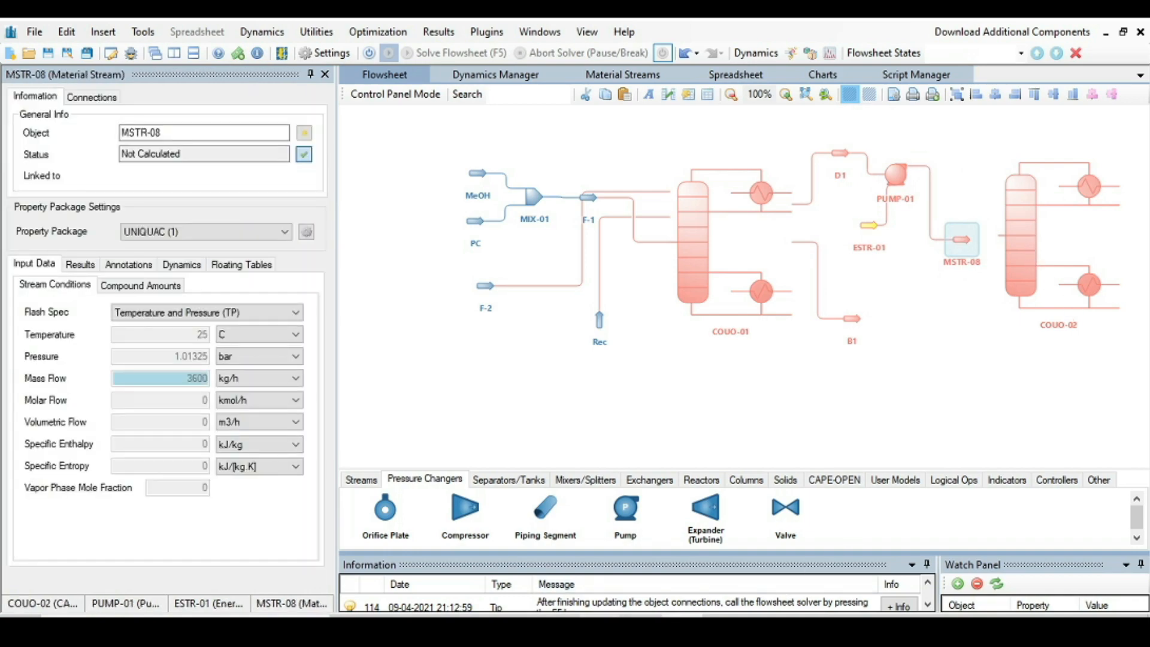
Step: Check the problem statement diagram and connect stream MSTR-08 as the feed of the second column
click(599, 629)
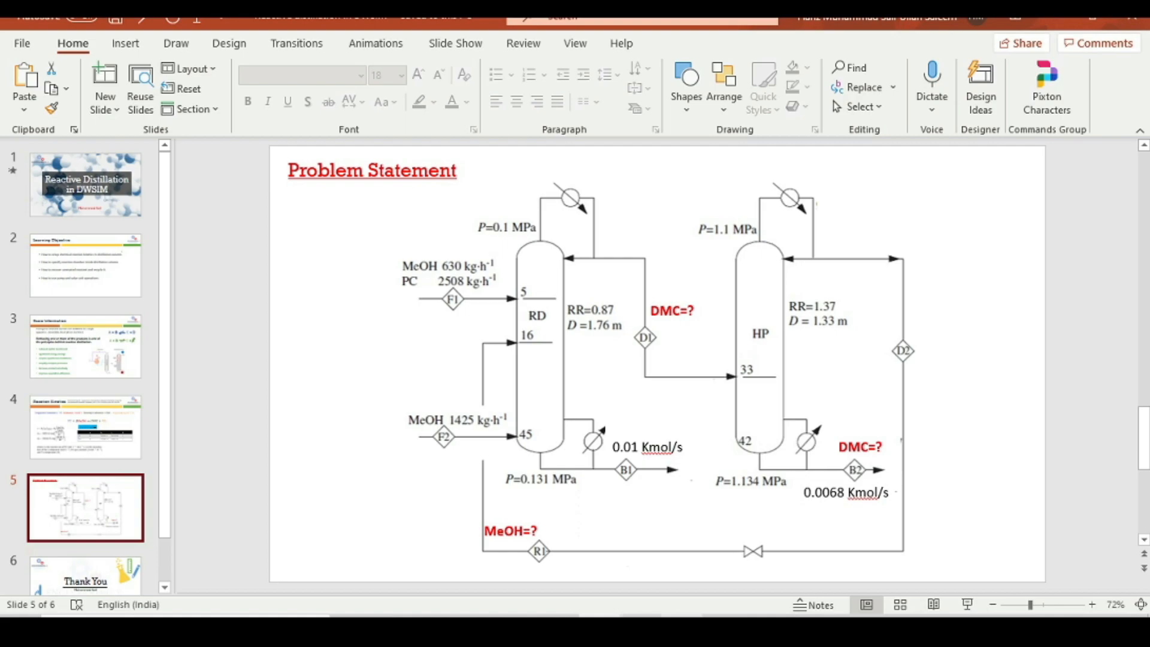
click(682, 629)
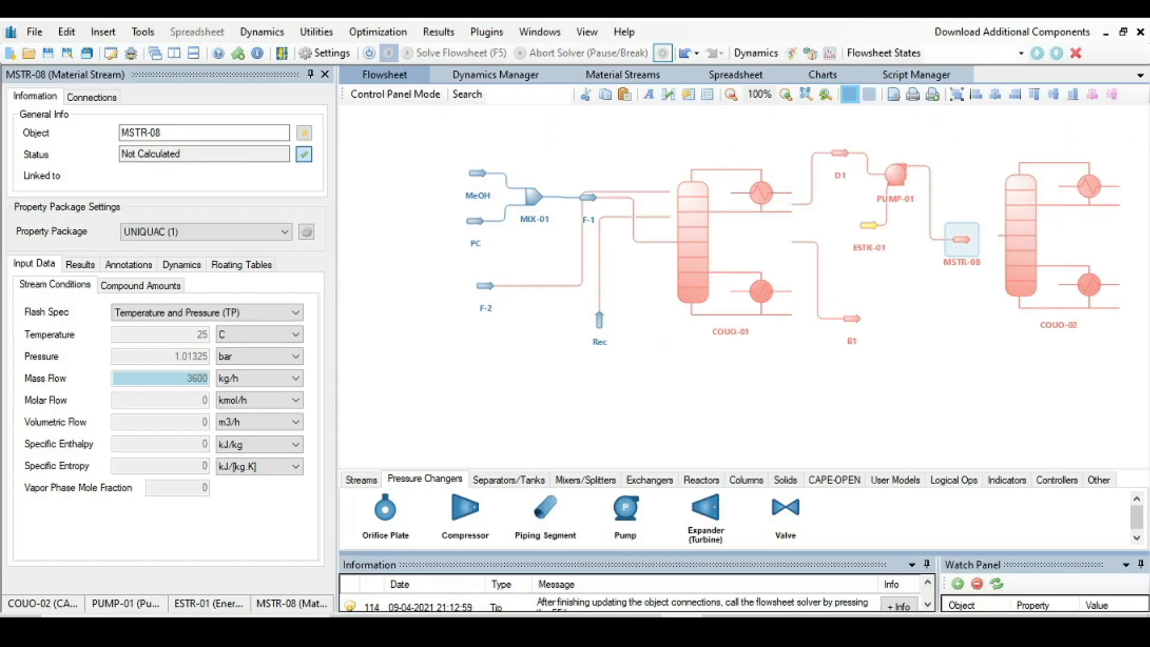
click(1032, 240)
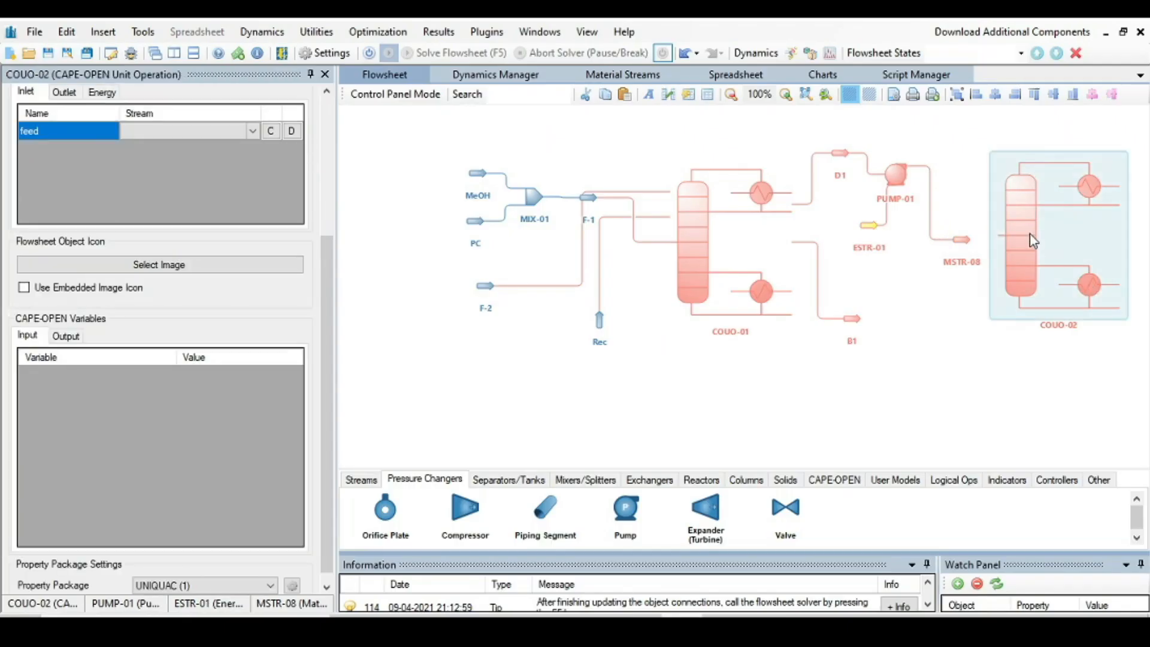
click(251, 136)
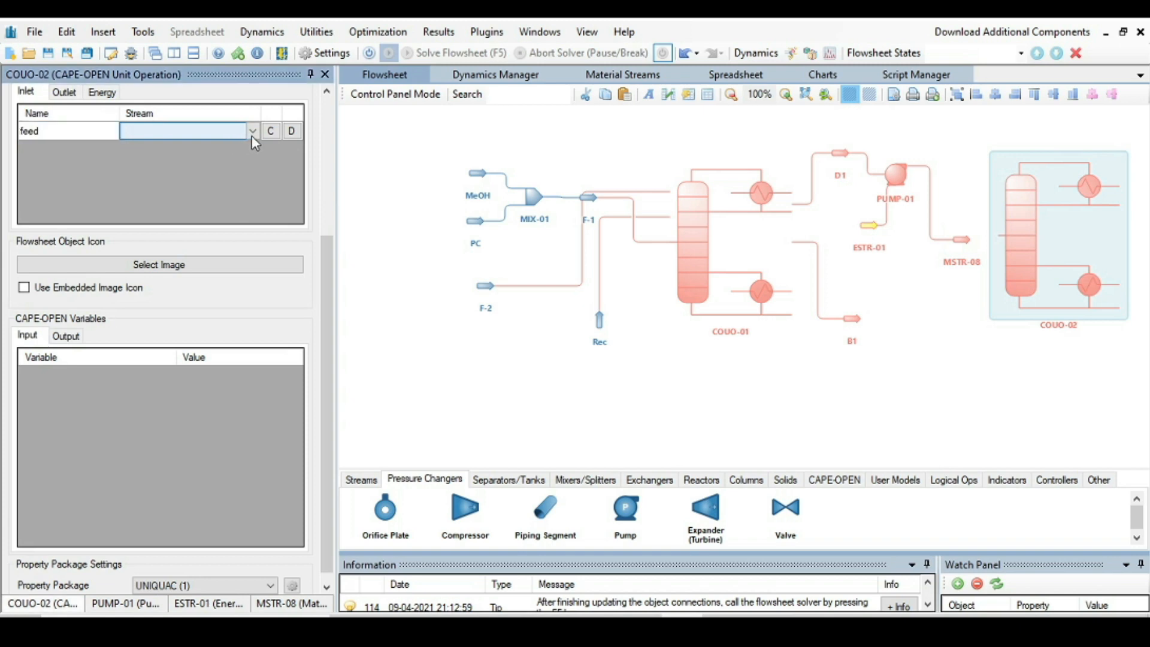
click(252, 136)
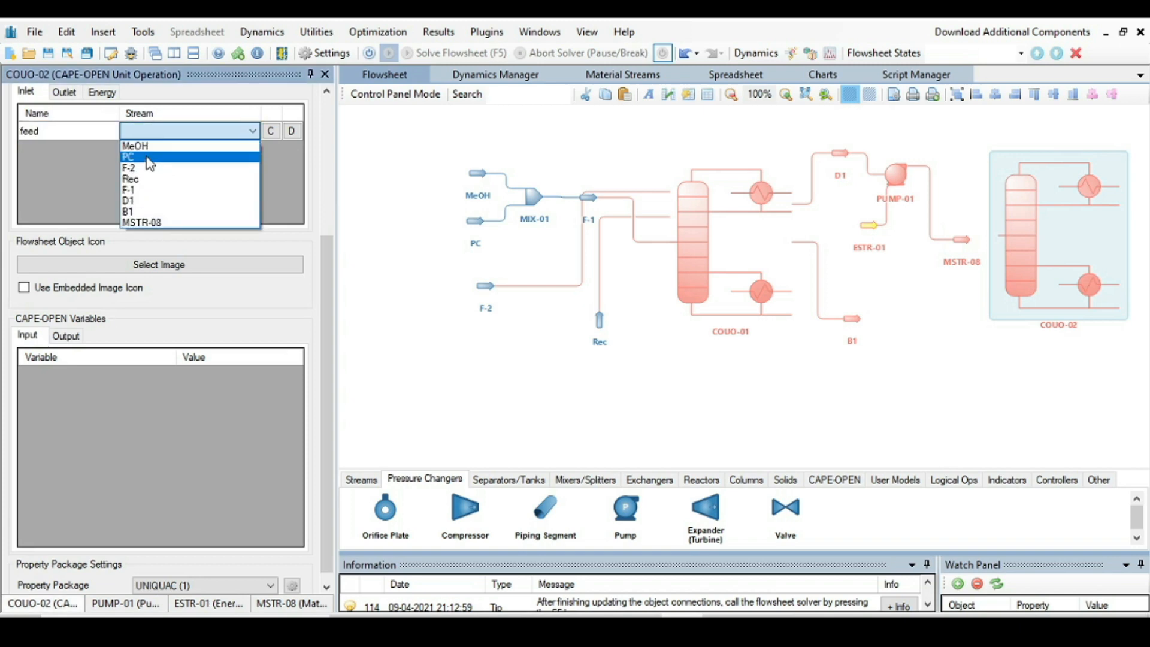
click(175, 224)
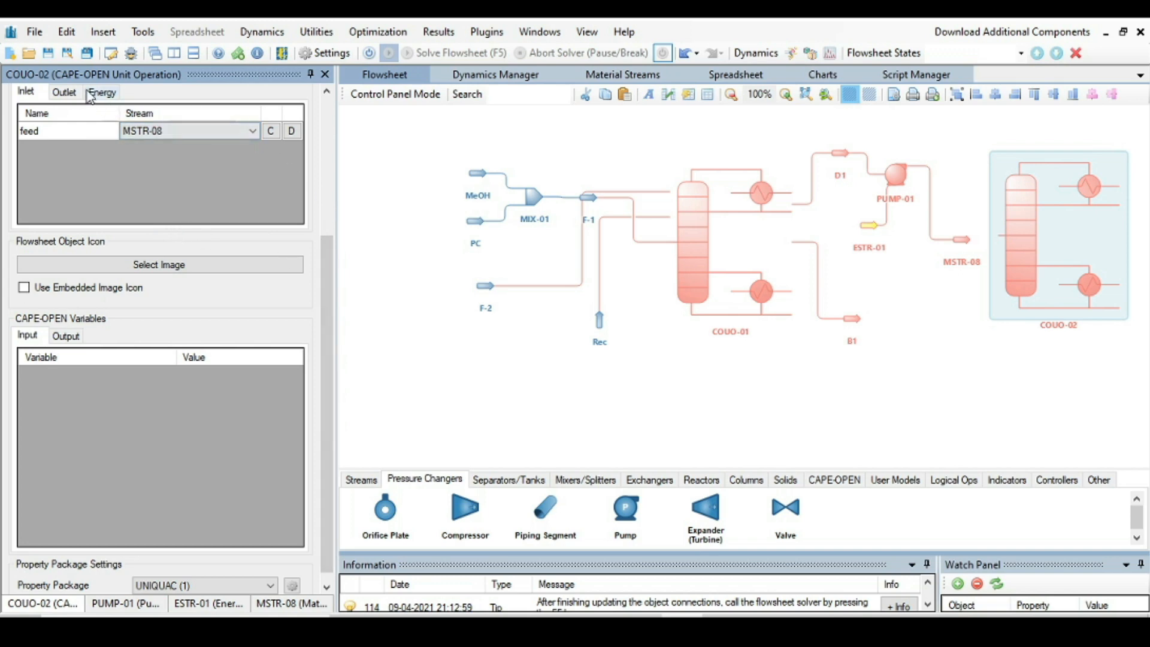
Step: Create top and bottom outlet streams for the second column and place them above and below each other to its right
click(65, 93)
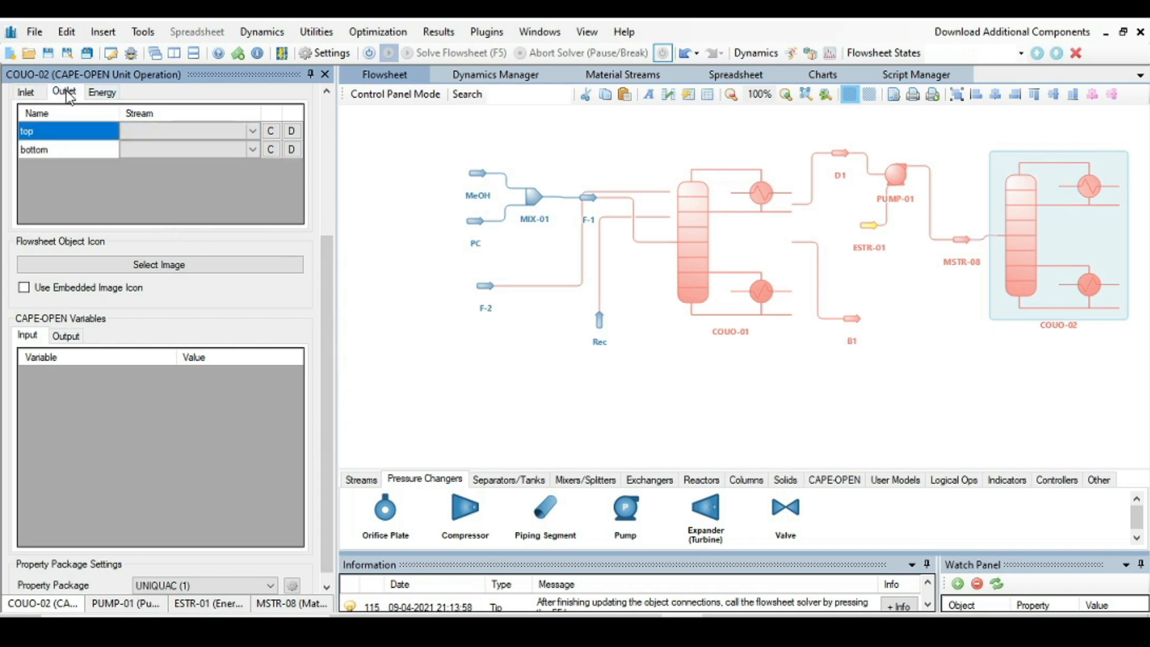
click(275, 132)
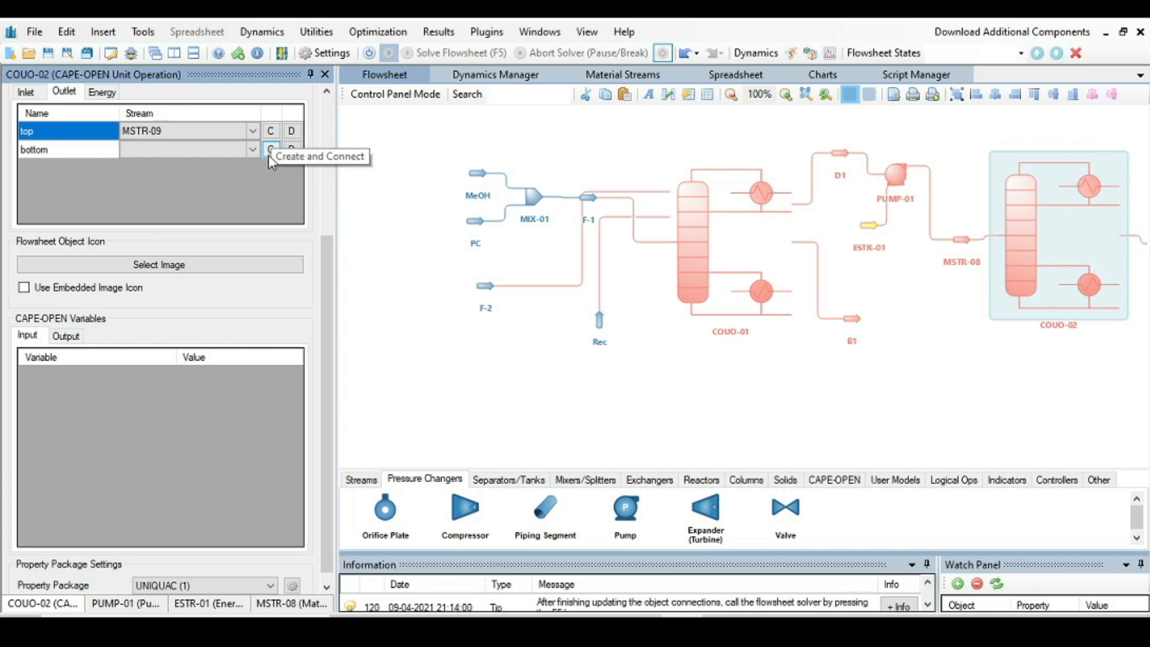
drag(903, 396, 694, 400)
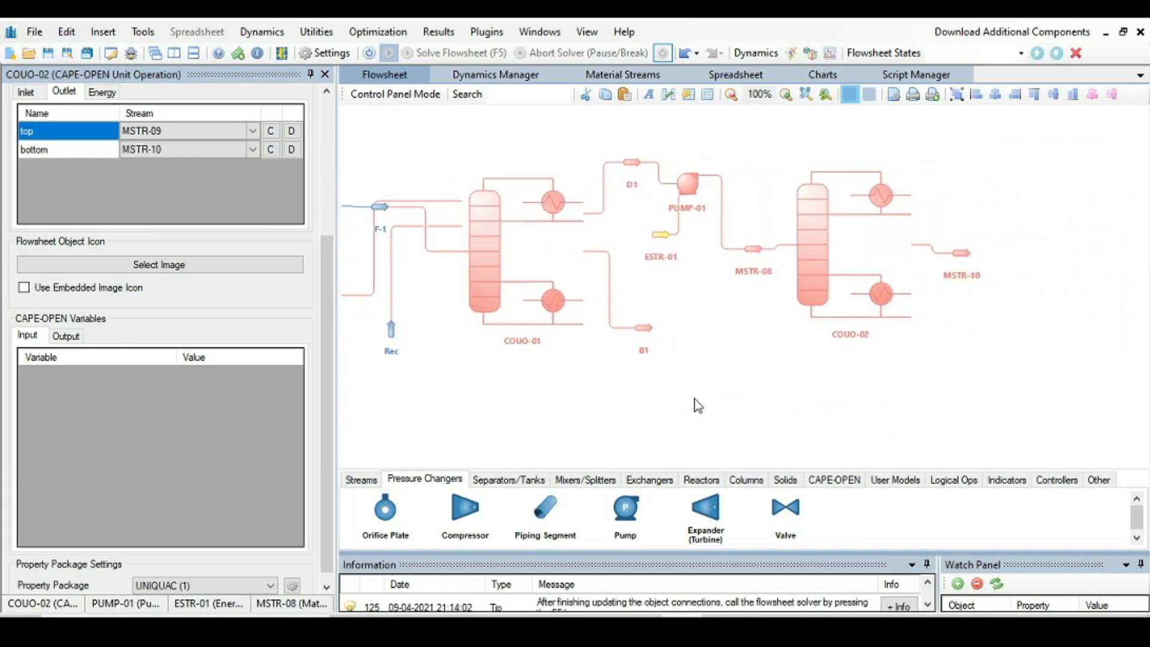
drag(960, 257, 966, 315)
drag(962, 253, 970, 154)
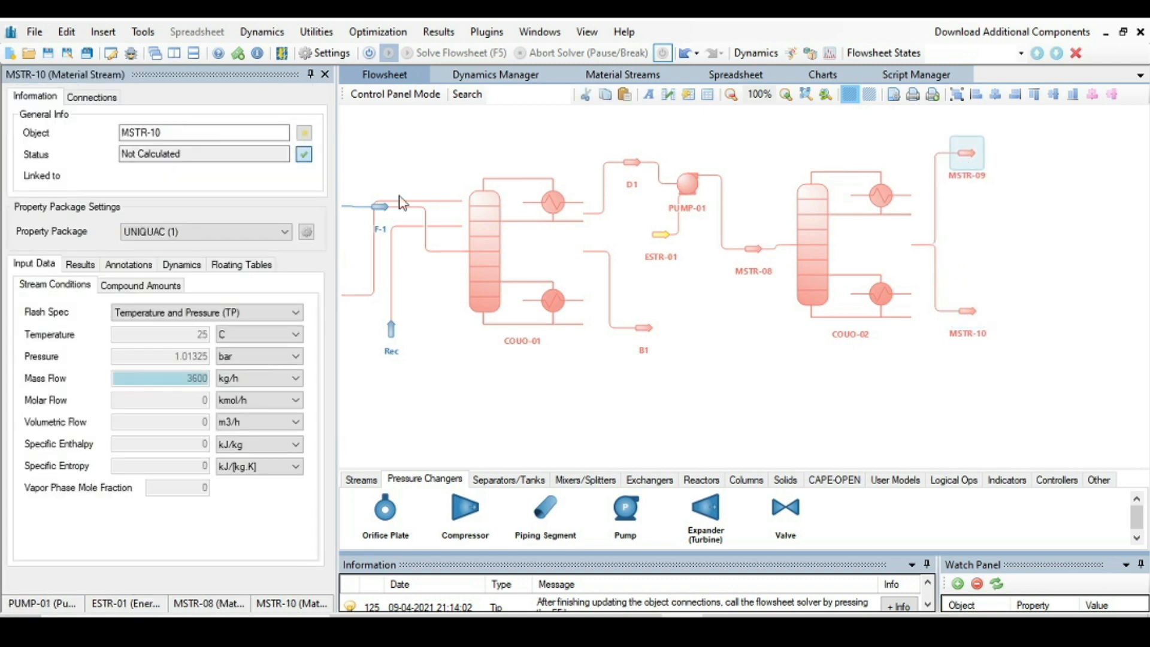
Step: Rename the second column's top outlet stream as D2
click(173, 131)
drag(173, 130, 121, 129)
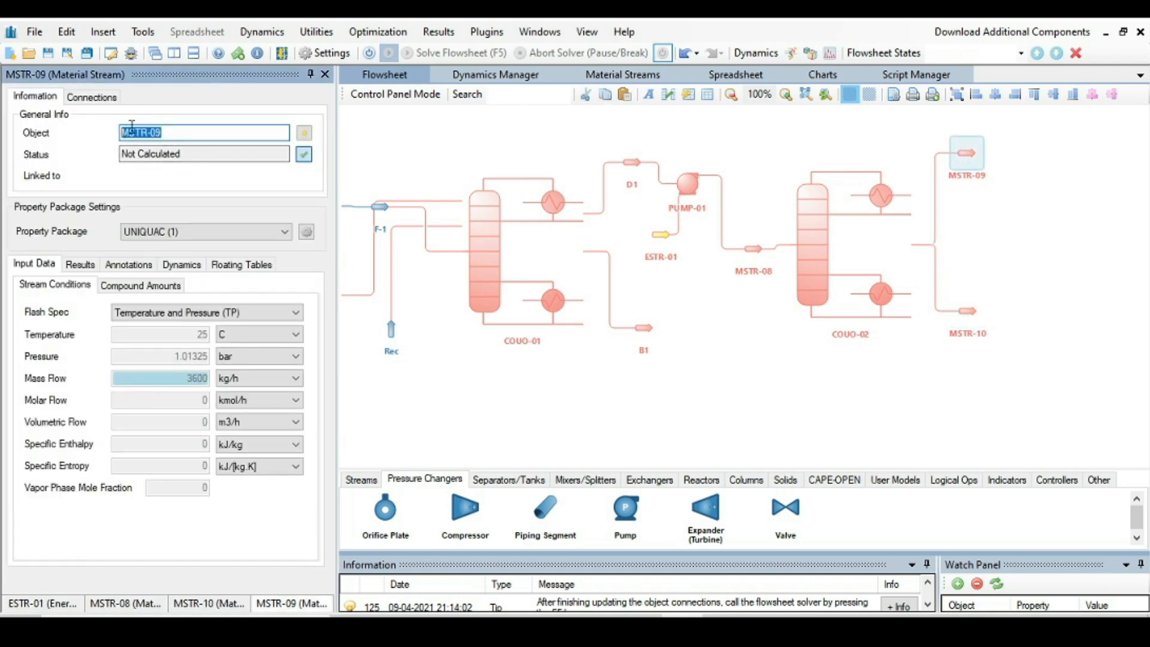
key(BackSpace)
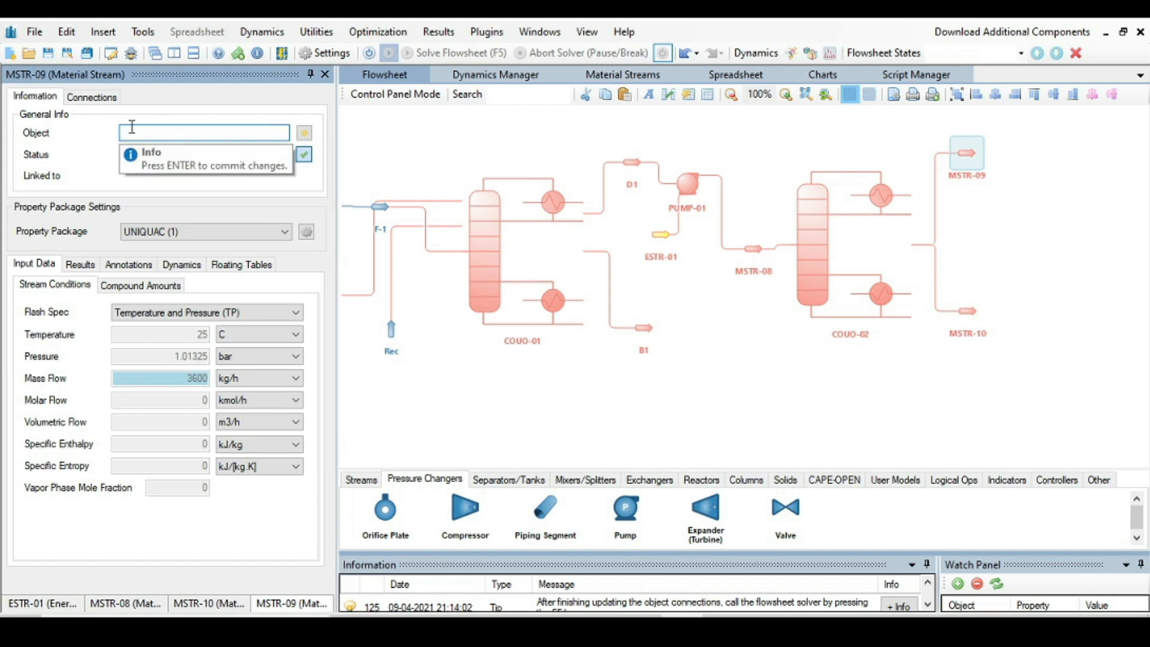
key(Return)
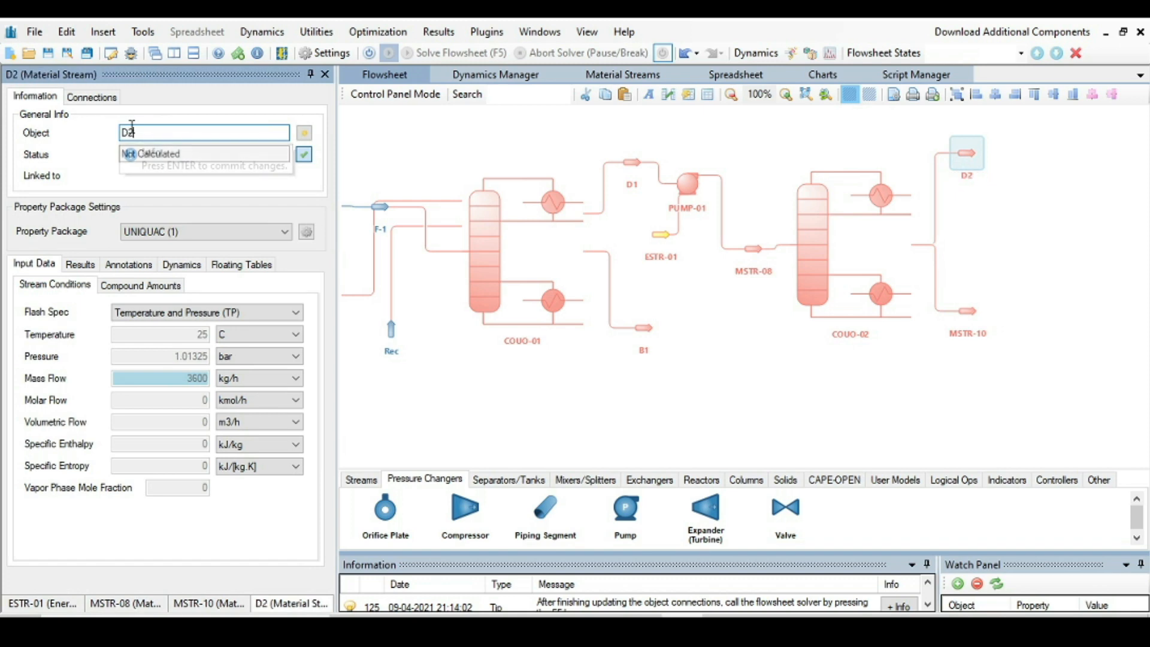
Step: Rename the second column's bottom outlet stream as B2 and move it slightly down and to the right
click(968, 320)
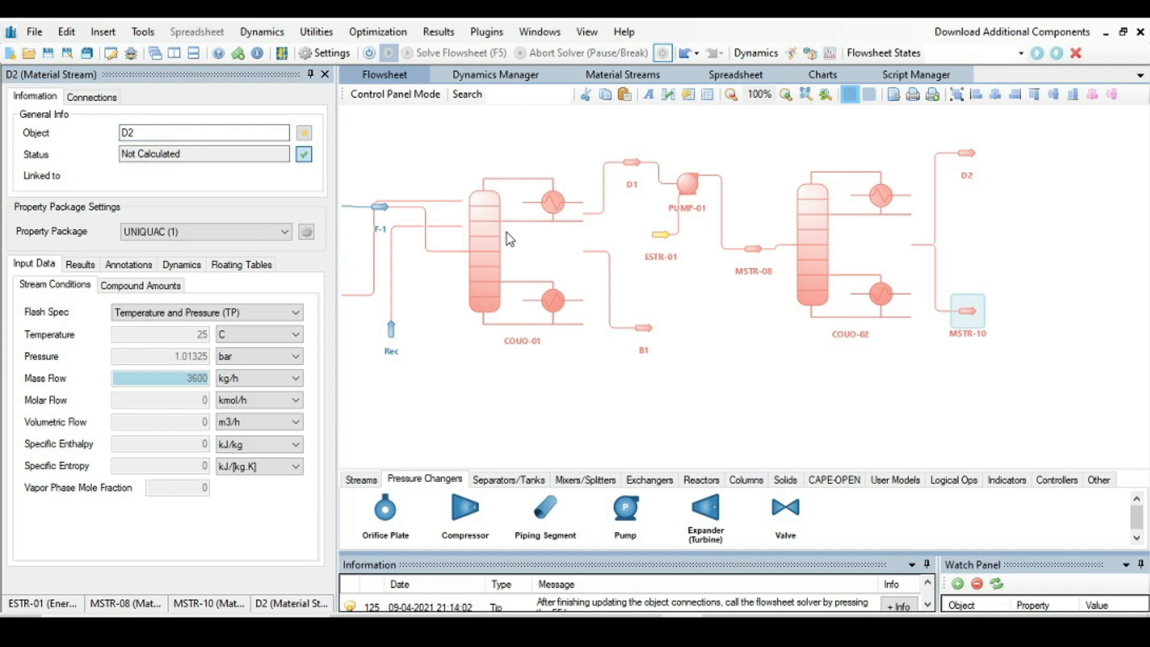
drag(177, 131, 81, 125)
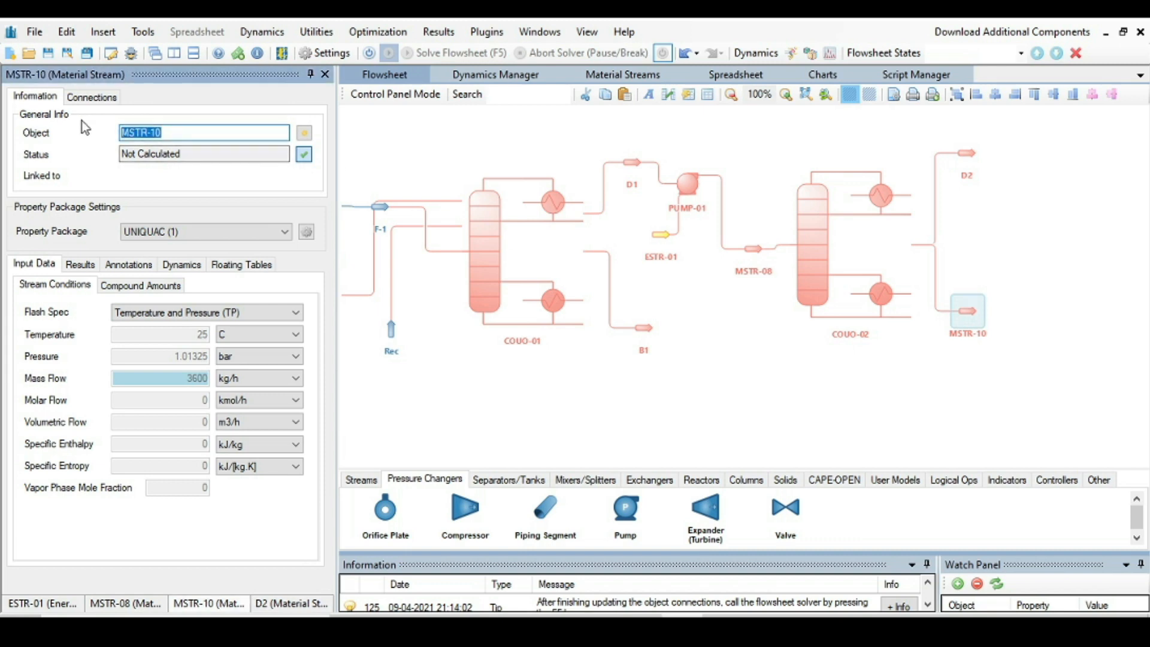
text(B2)
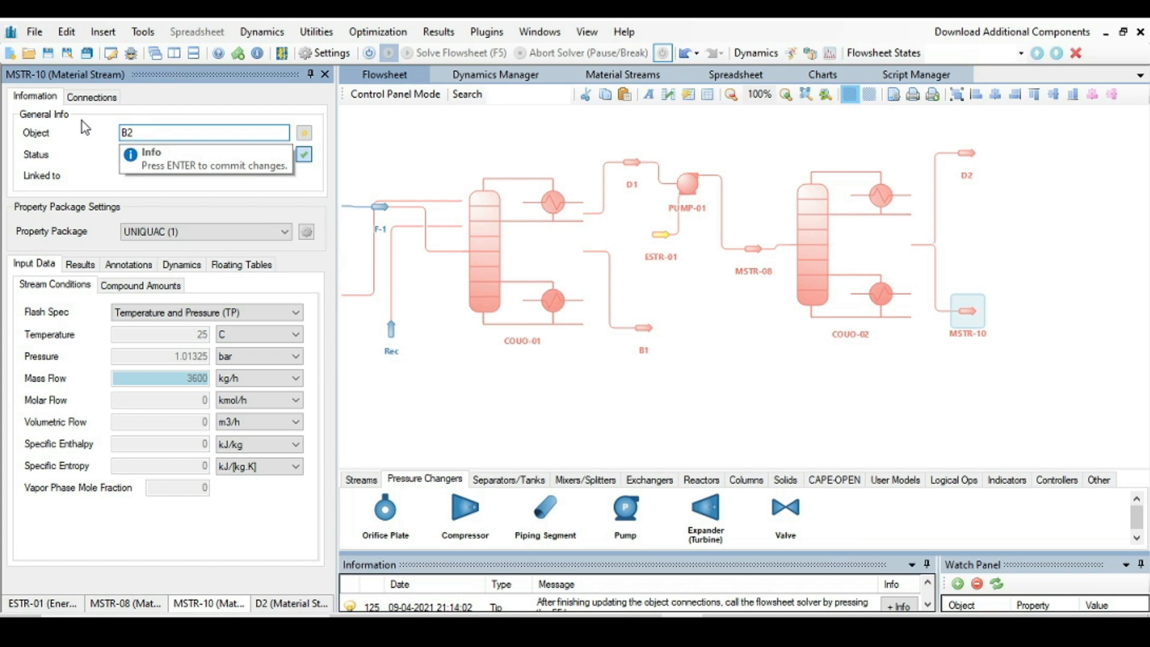
key(Return)
drag(973, 317, 982, 326)
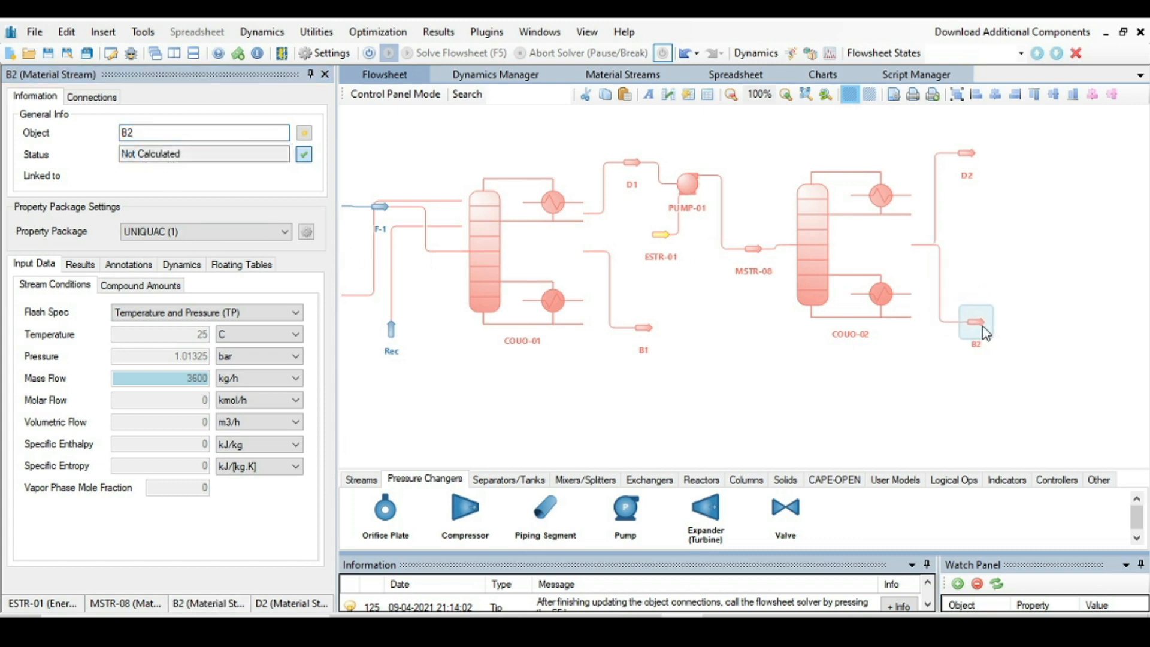
Step: Open the second column's CAPE-OPEN object editor and create a Simple Distillation unit operation with 43 stages
click(814, 253)
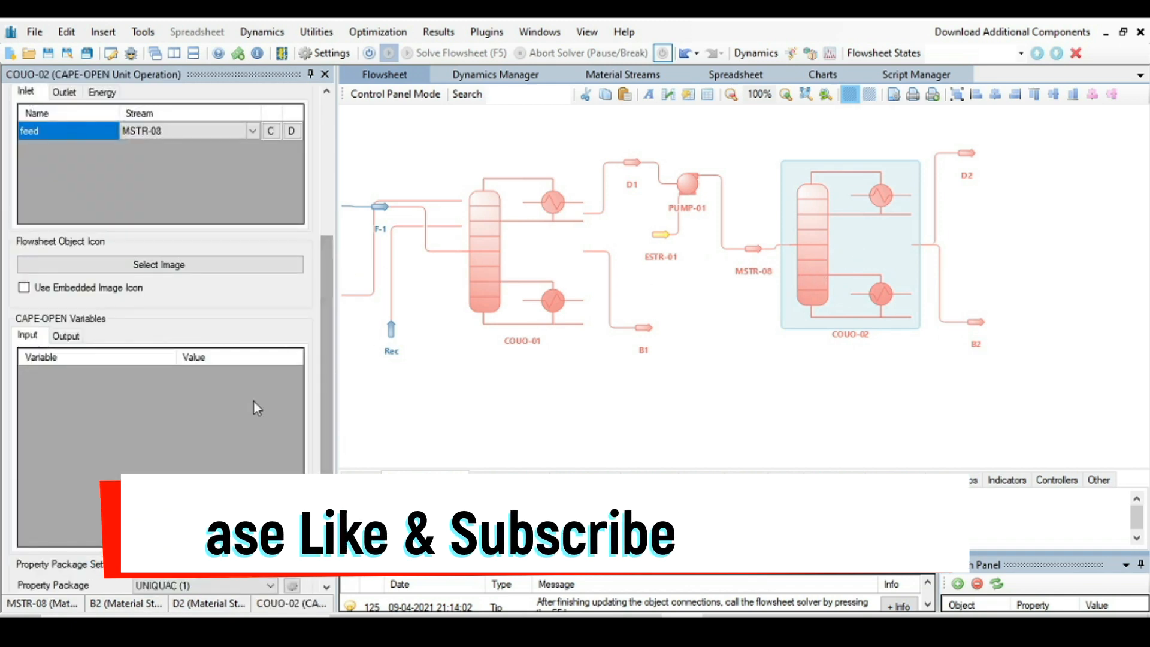
scroll(253, 401, up, 3)
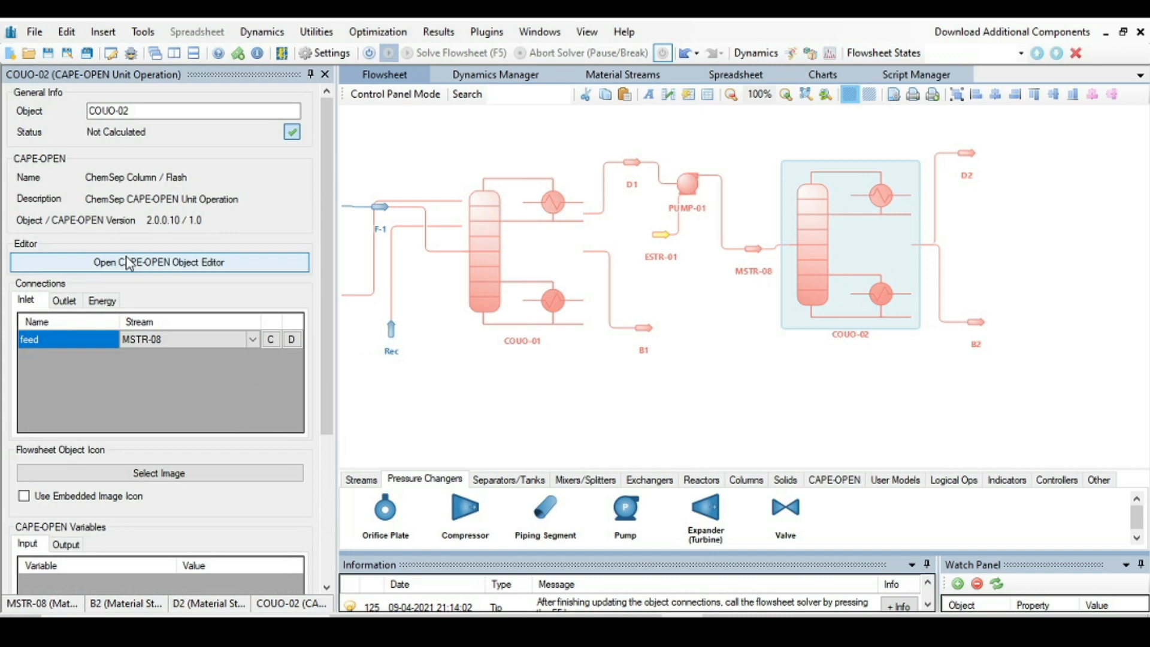
scroll(134, 271, down, 3)
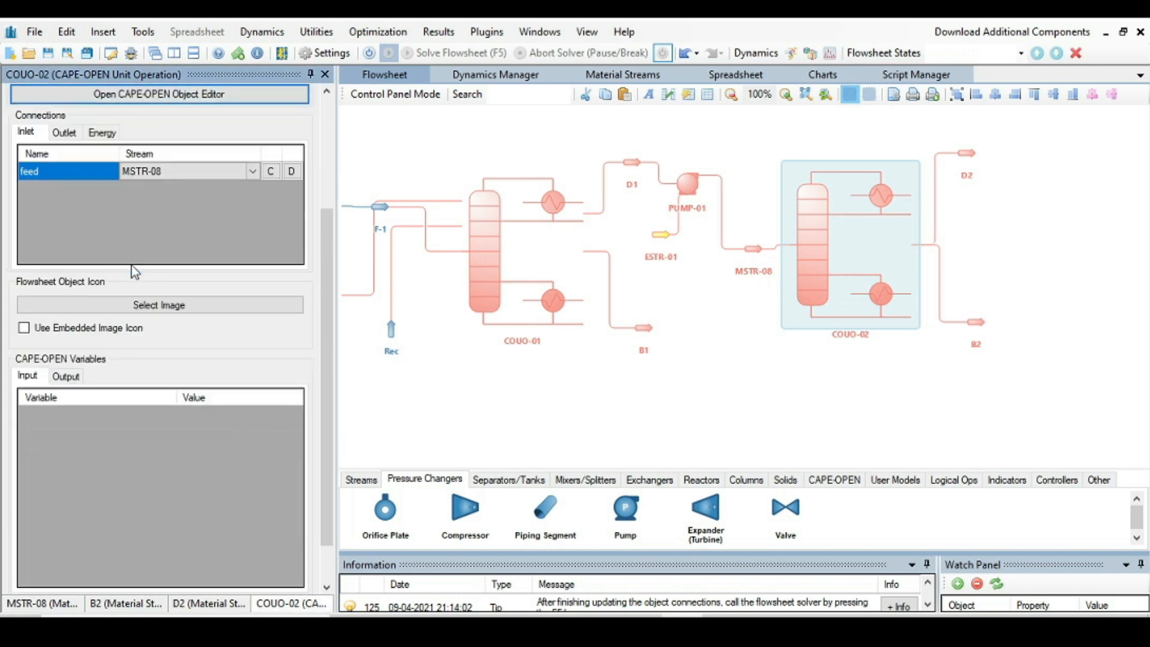
click(178, 97)
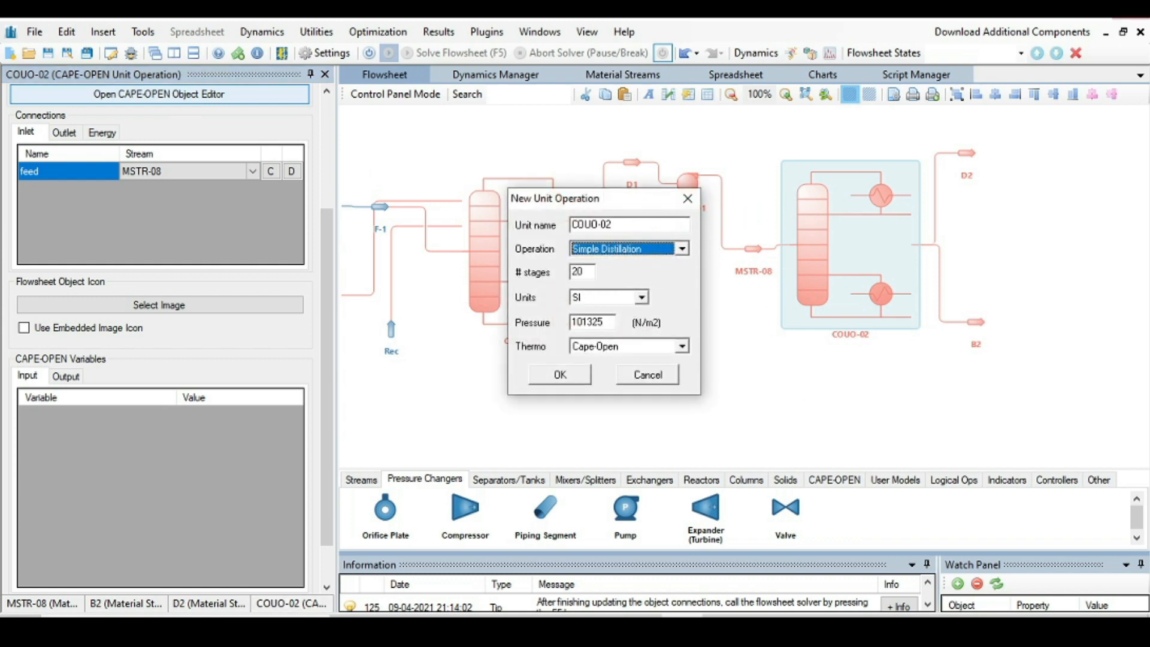
key(alt+Tab)
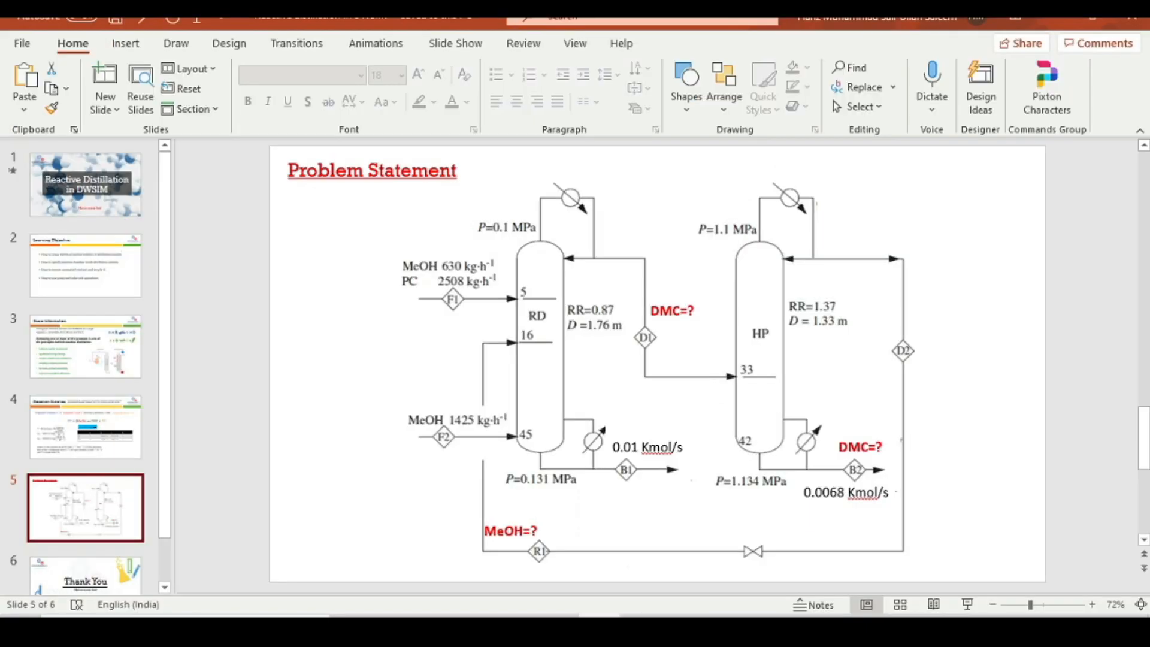
key(alt+Tab)
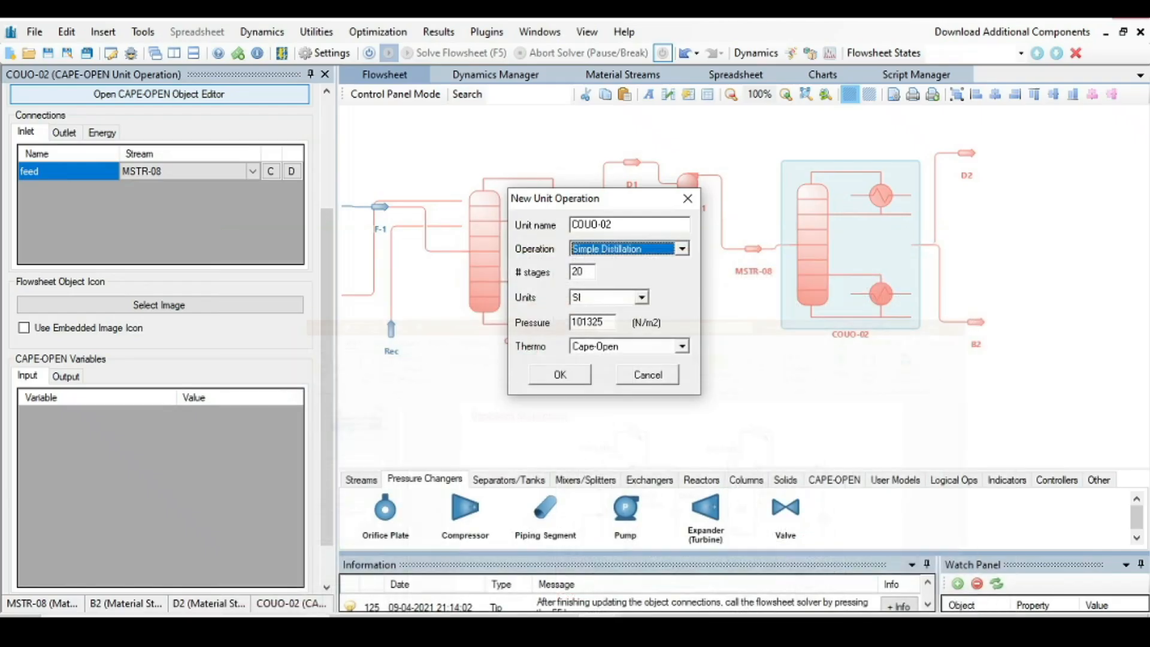
click(588, 269)
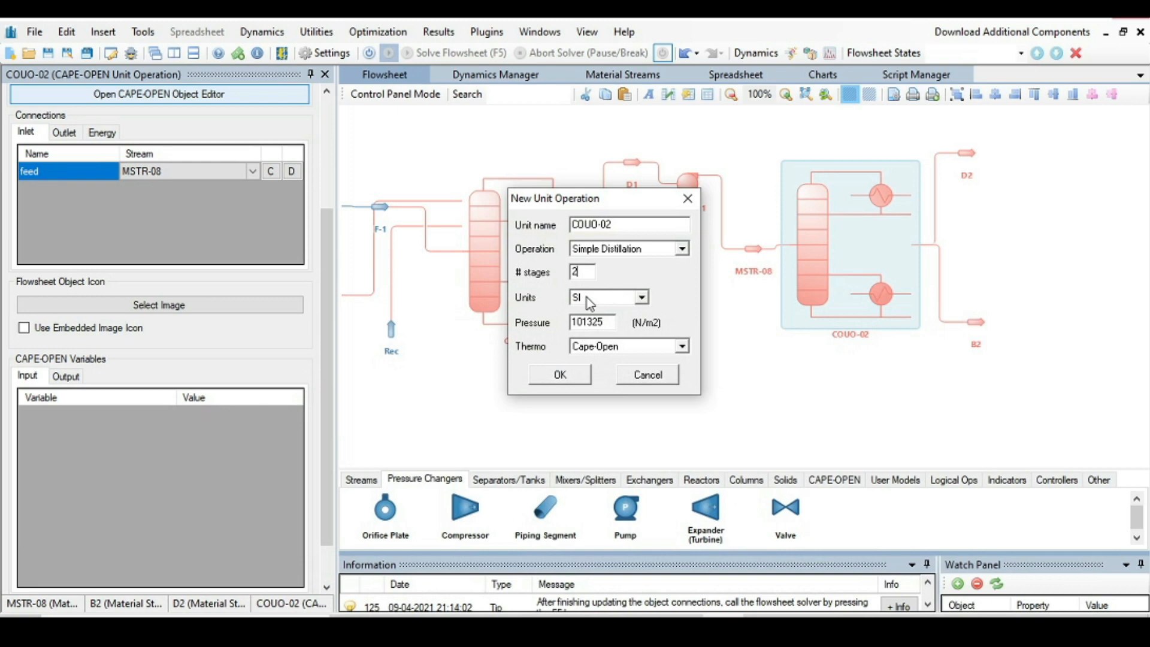
text(43)
click(572, 379)
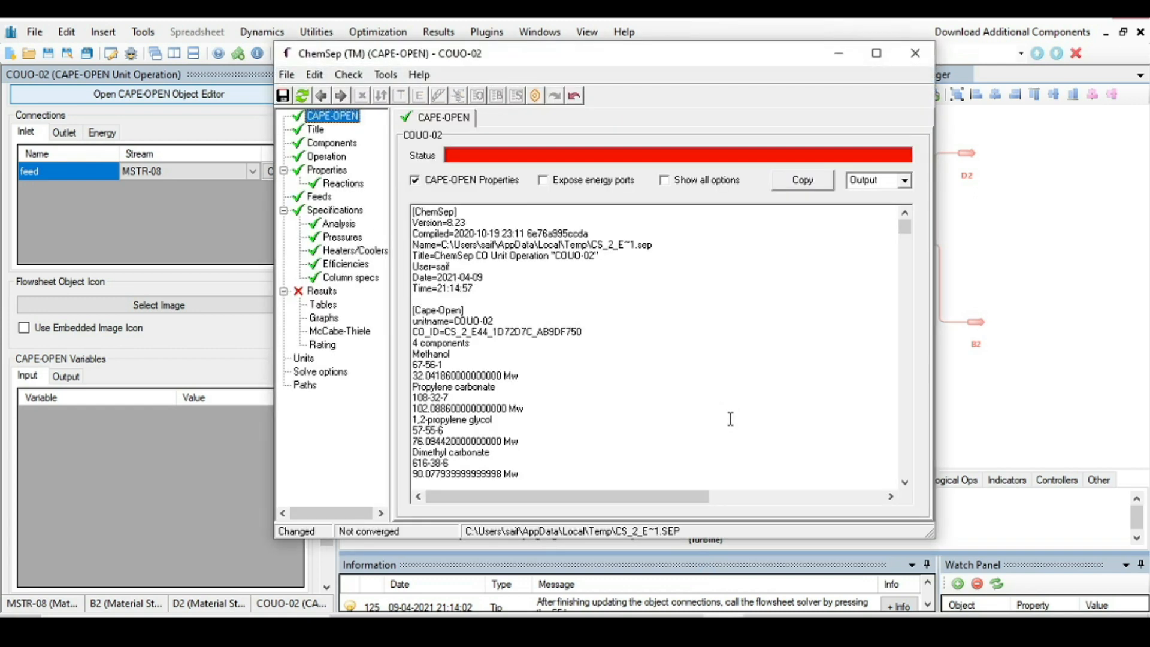
Step: Turn off CAPE-OPEN Properties for the second column and place the ChemSep window beside the slide's high-pressure column diagram
click(415, 180)
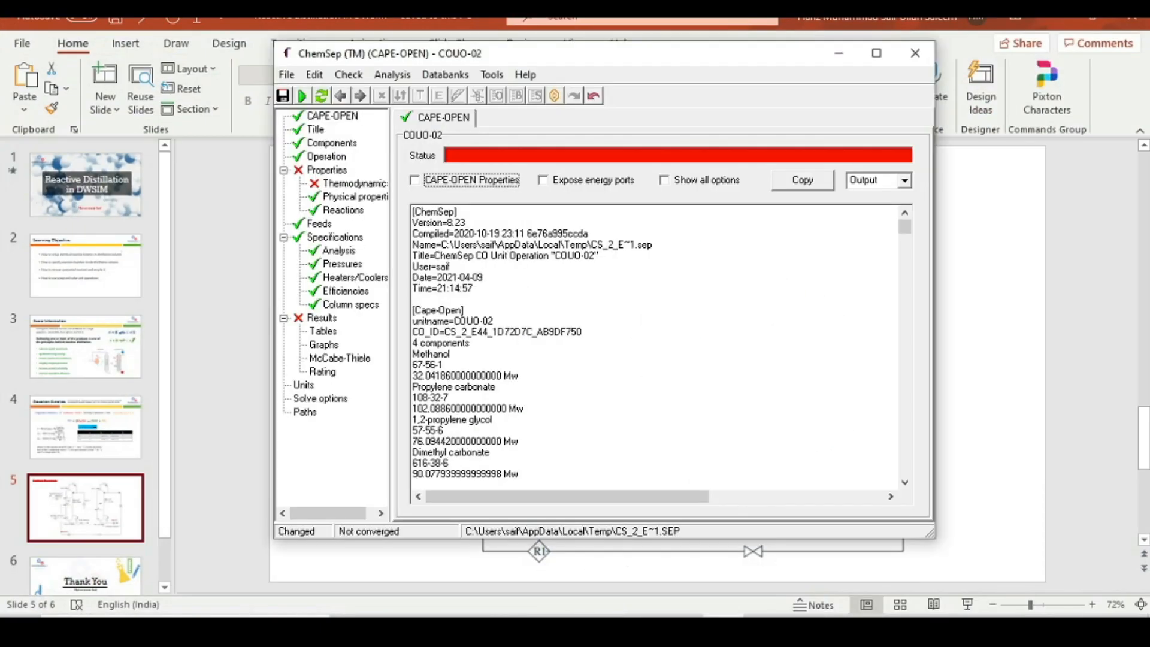
drag(727, 60, 471, 76)
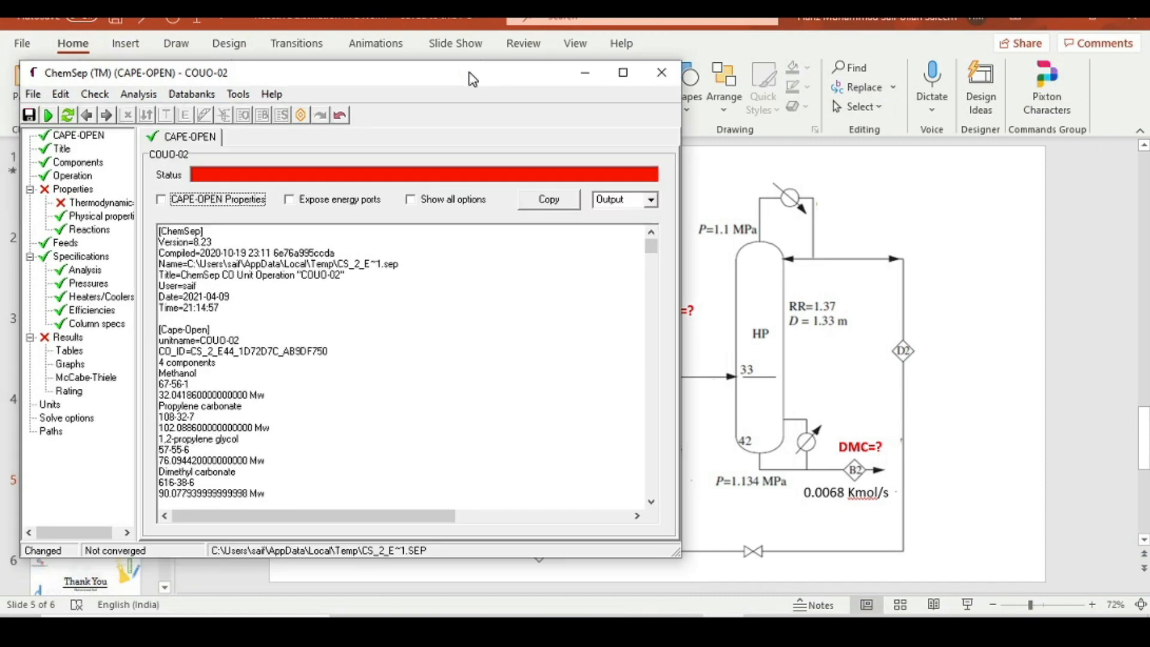
Step: Configure the second column's operation with a Total (Vapour product) reboiler and the feed on stage 33
click(62, 176)
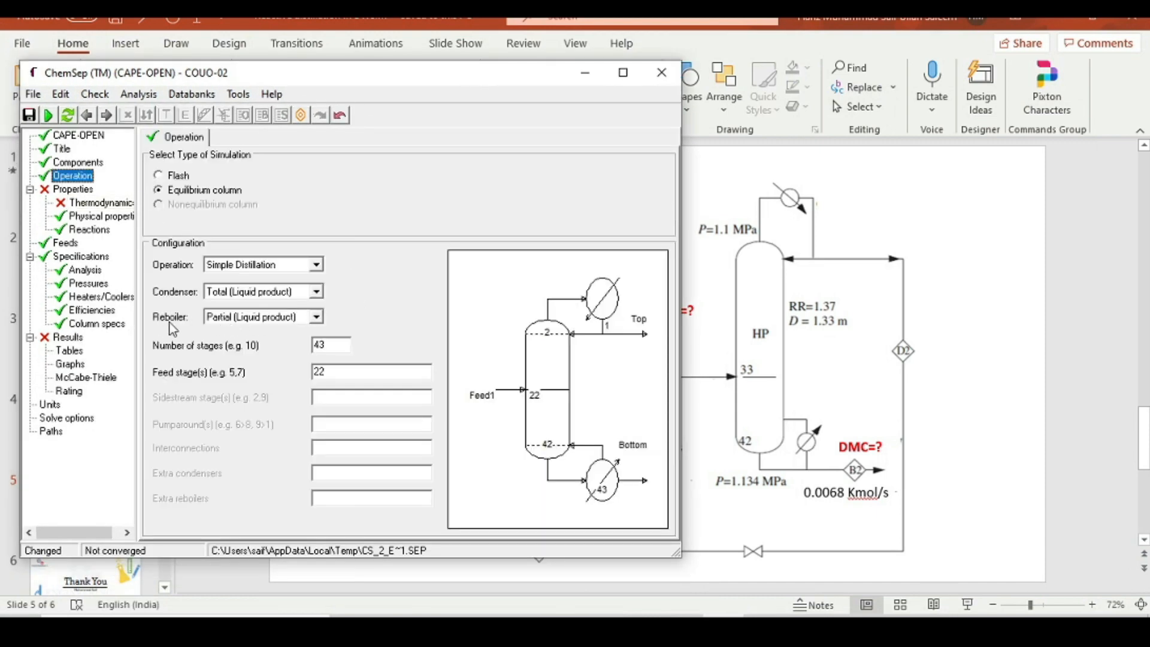
click(316, 317)
click(260, 355)
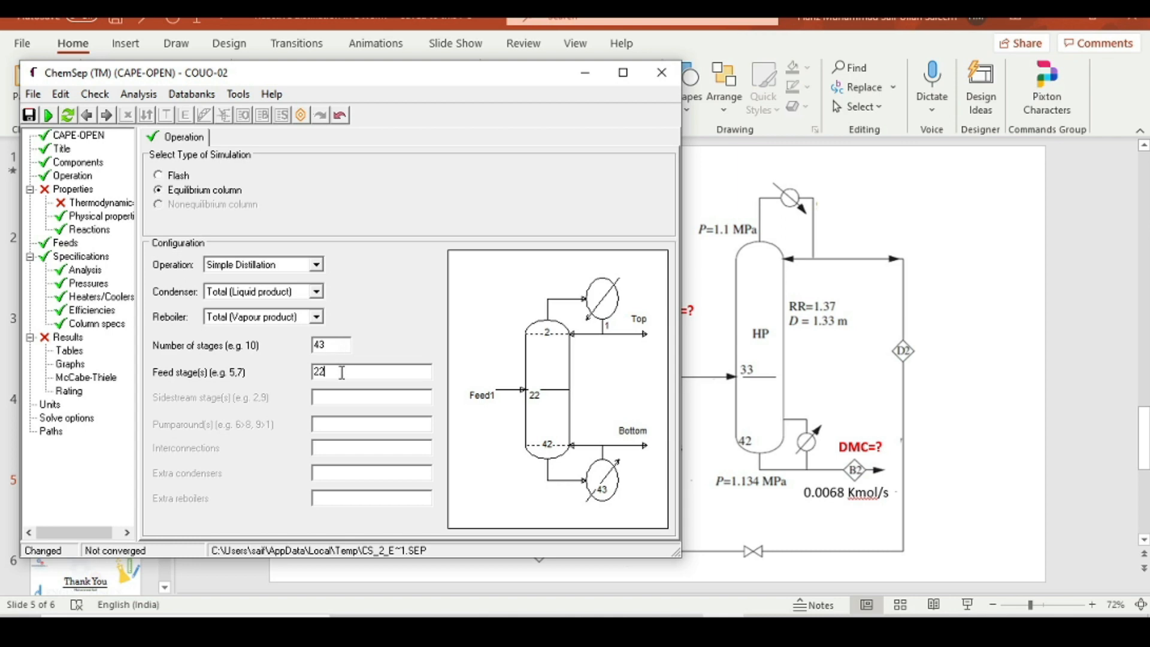
text(23)
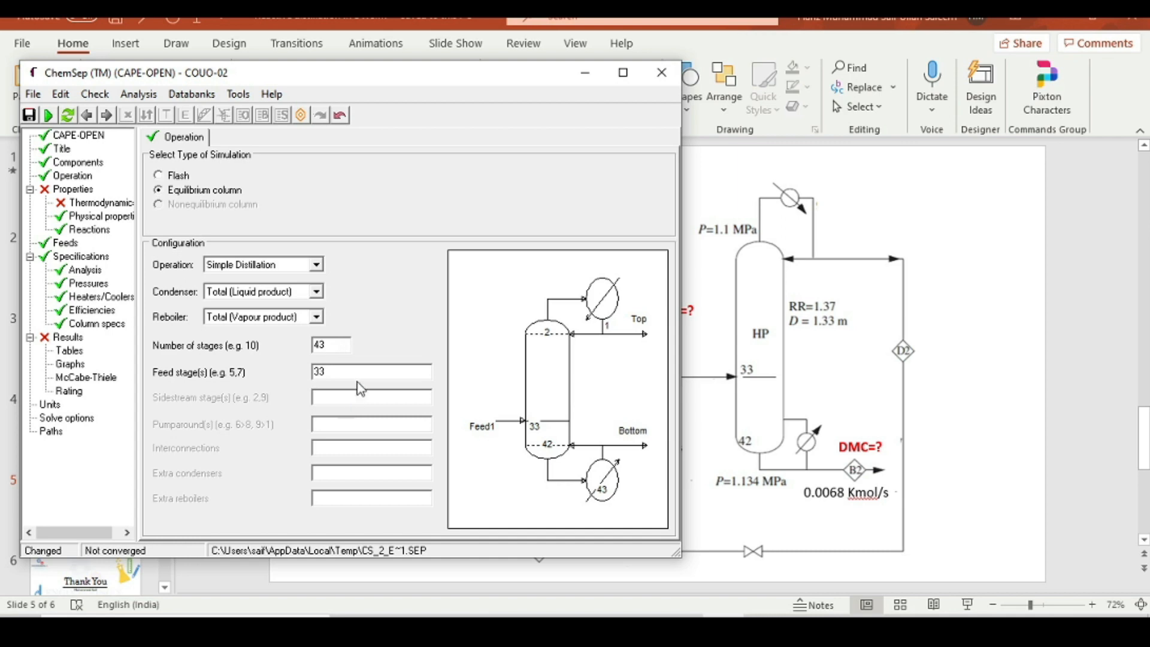
Step: Set the second column's thermodynamics to DECHEMA K-values, UNIQUAC activity coefficients, Antoine vapour pressure and Ideal enthalpy
click(87, 203)
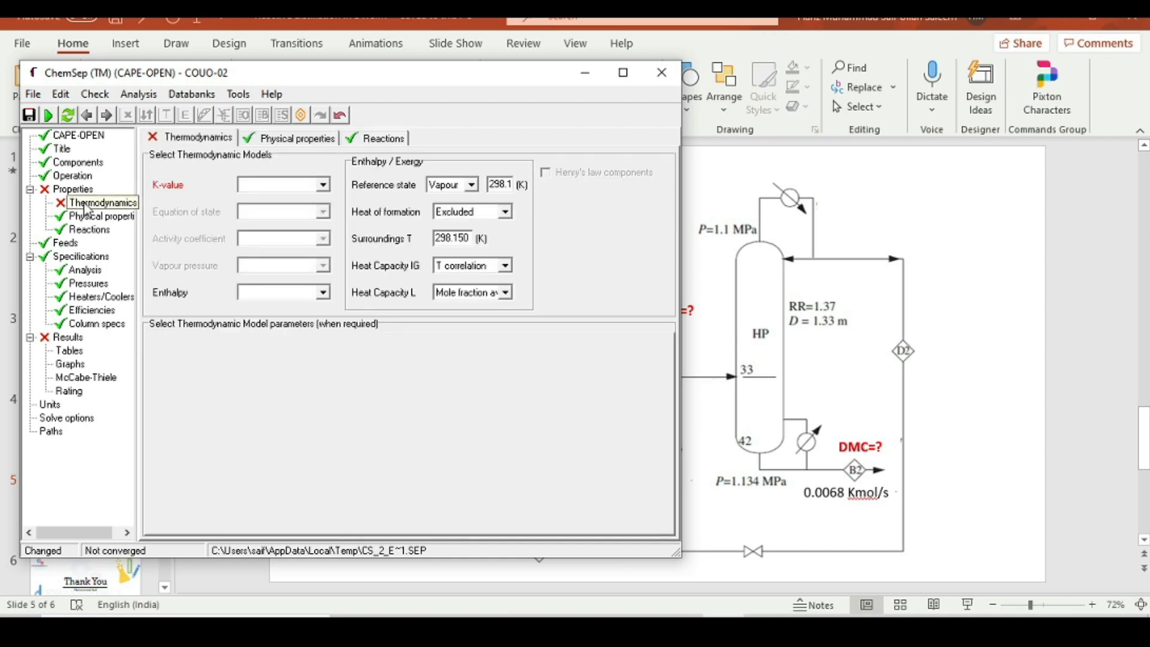
click(323, 184)
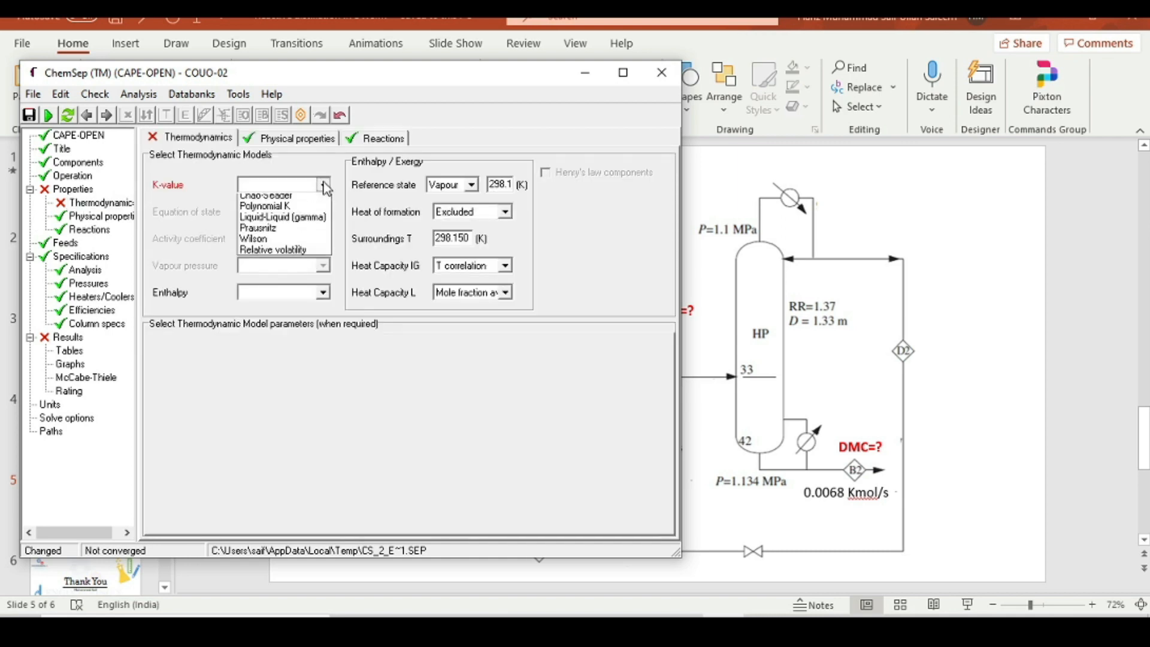
click(281, 233)
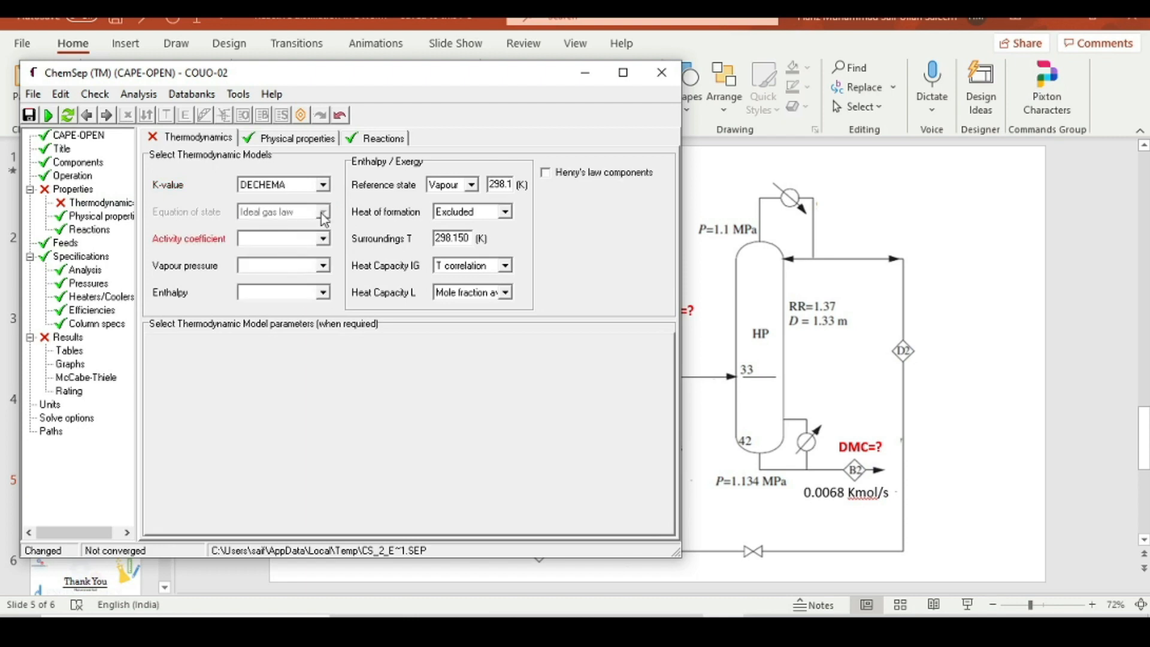
click(323, 238)
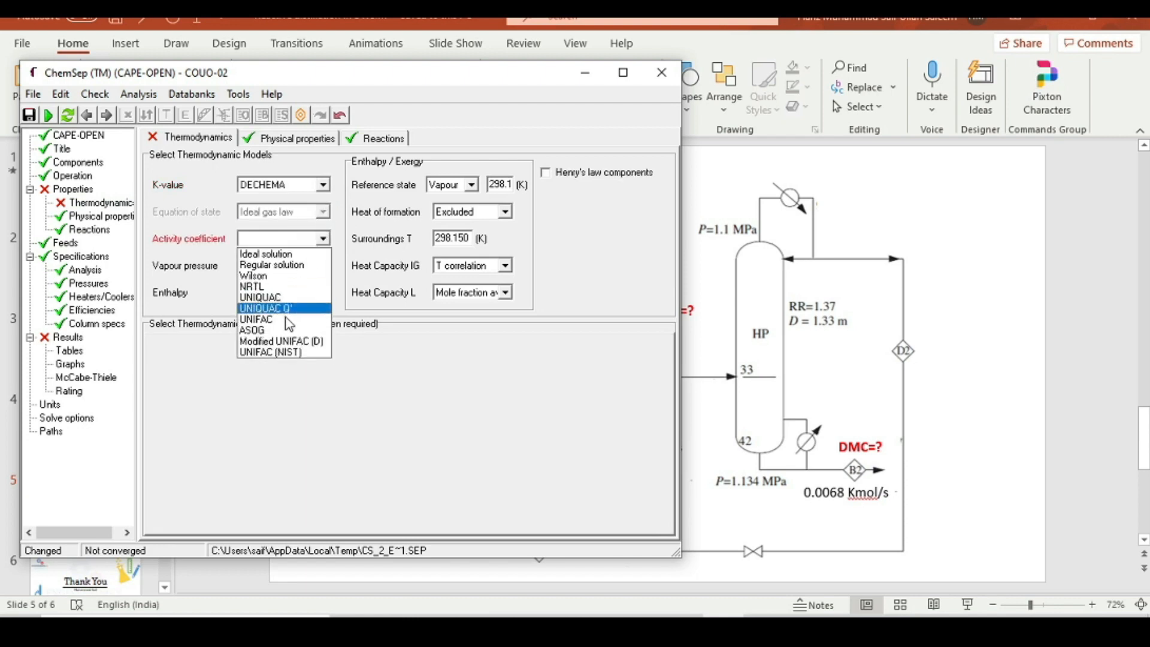
click(283, 296)
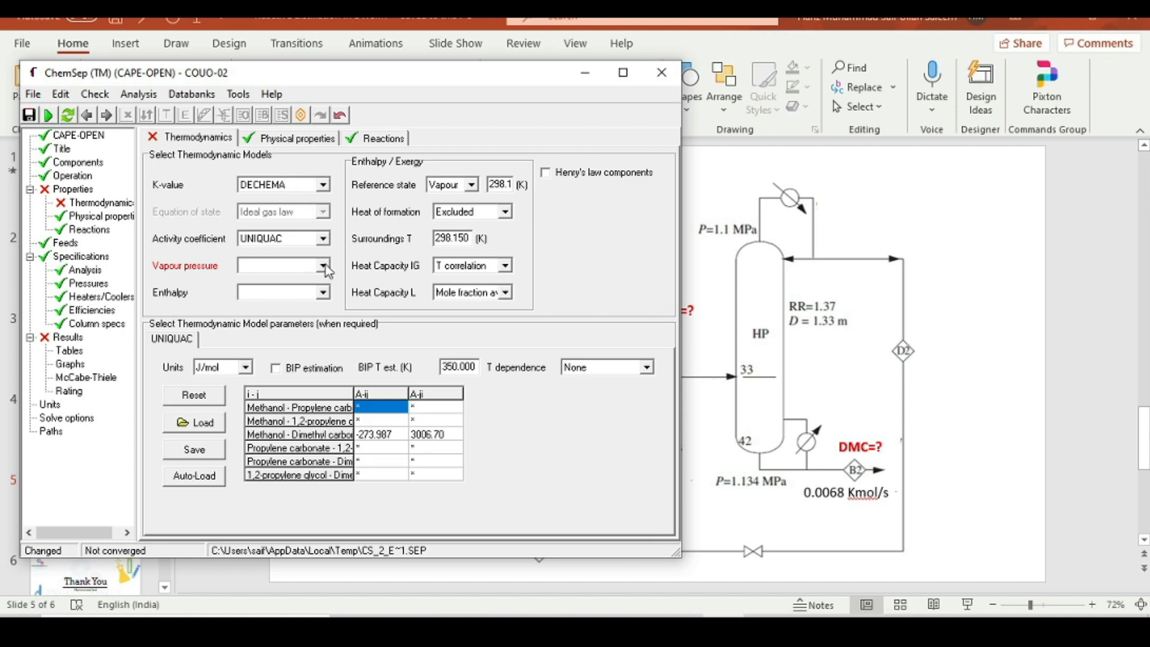
click(325, 267)
click(289, 281)
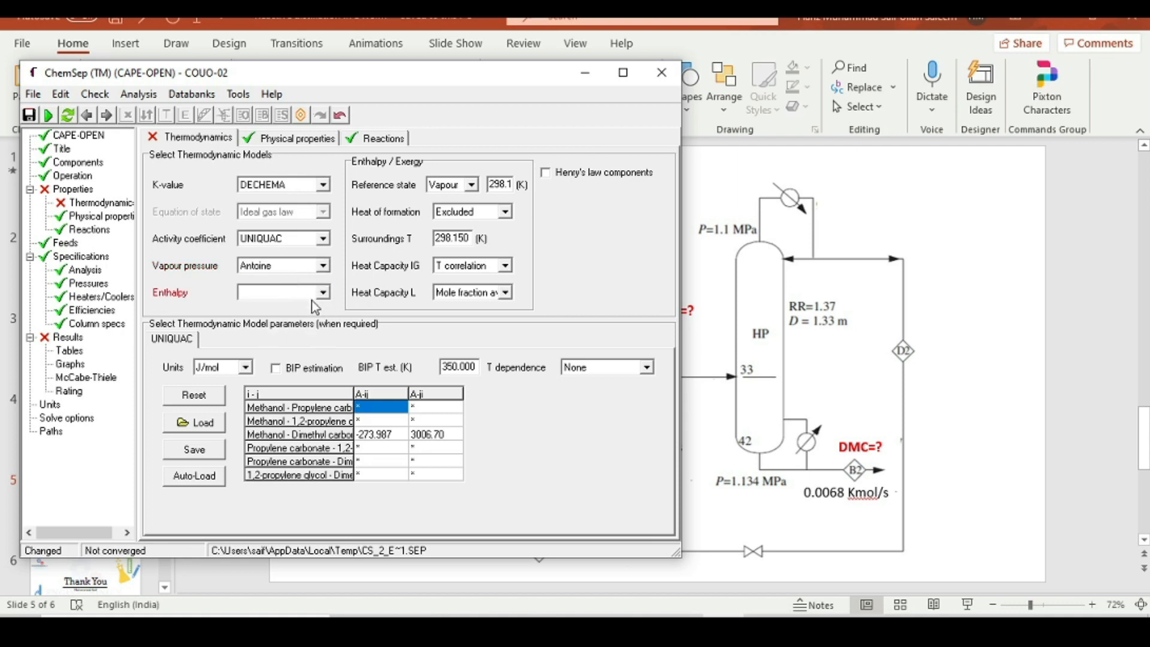
click(315, 296)
click(294, 316)
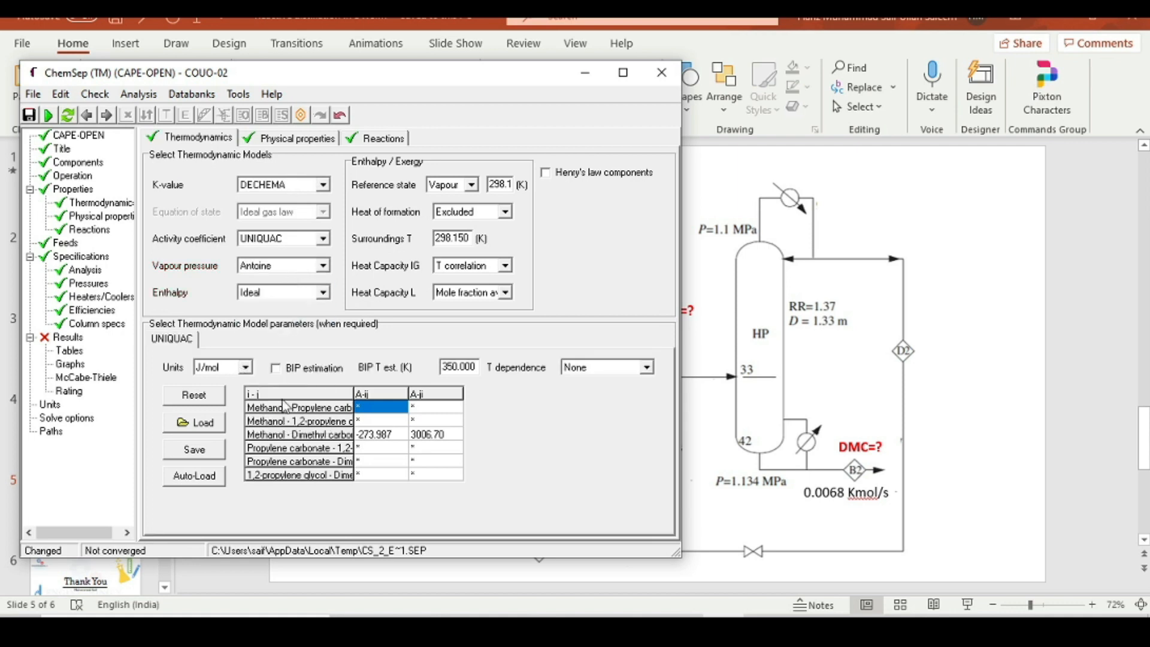
click(69, 244)
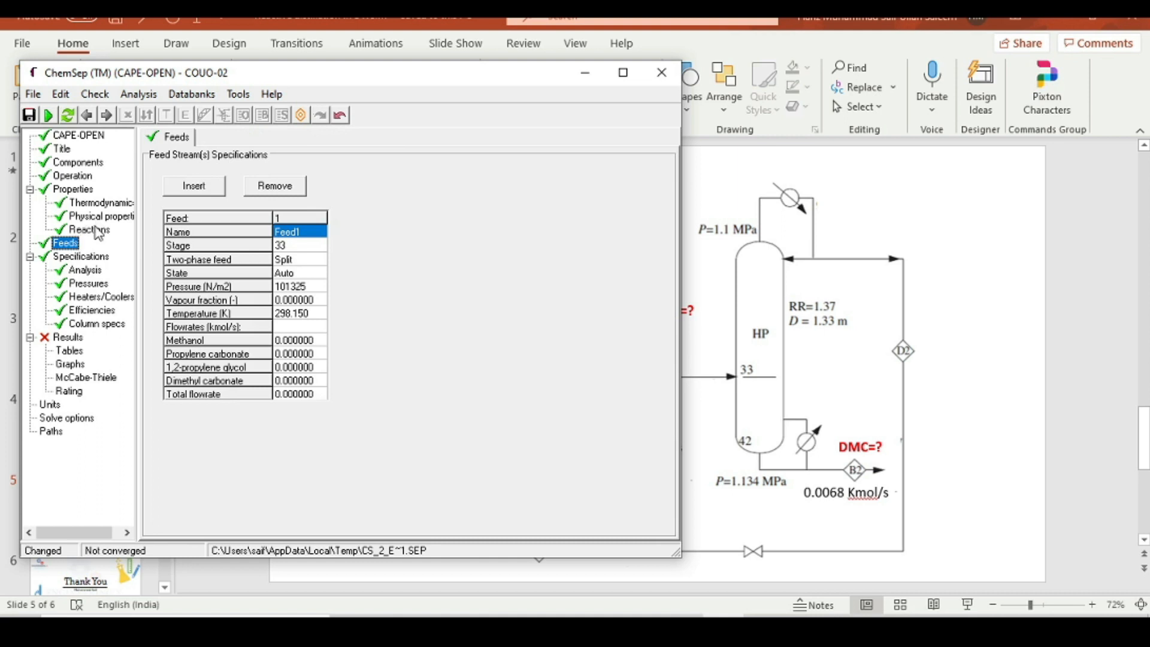
click(96, 231)
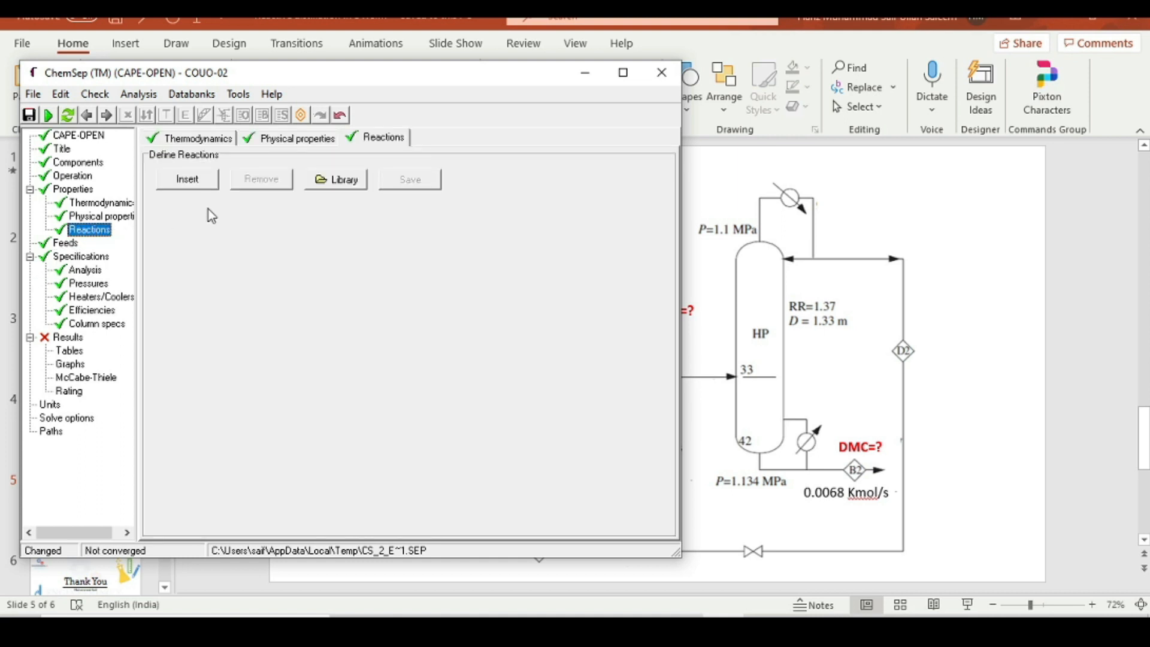
click(66, 243)
Step: Define the second column's pressure by bottom and top pressures and set the condenser pressure to 1.1000E+07 N/m2
click(90, 284)
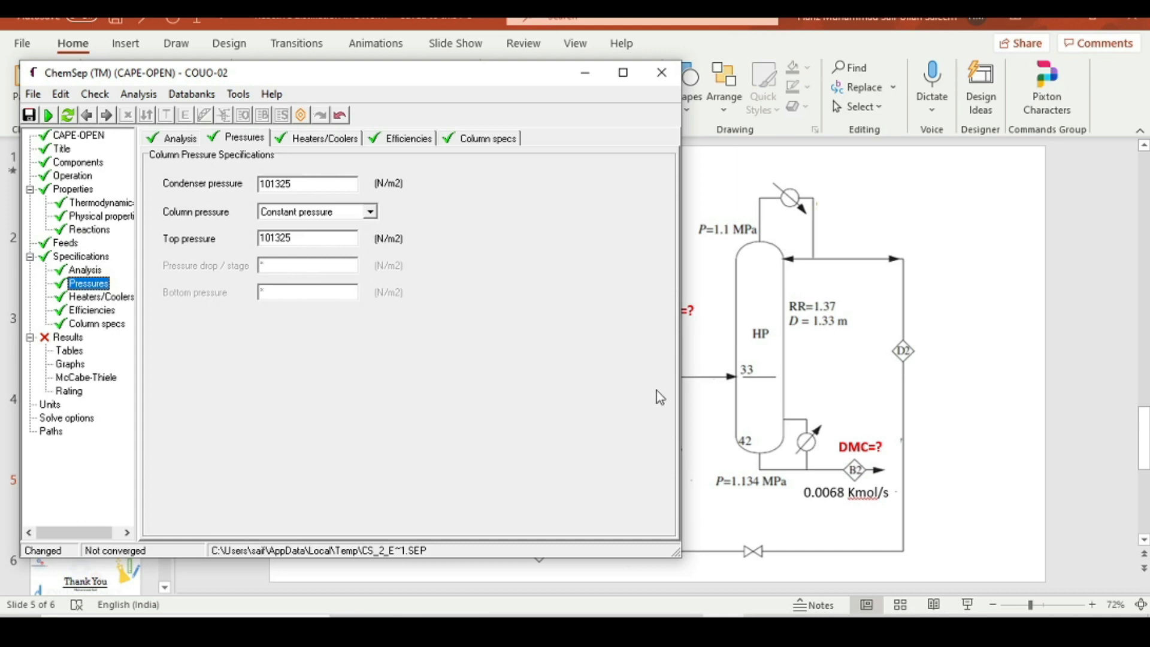
click(370, 211)
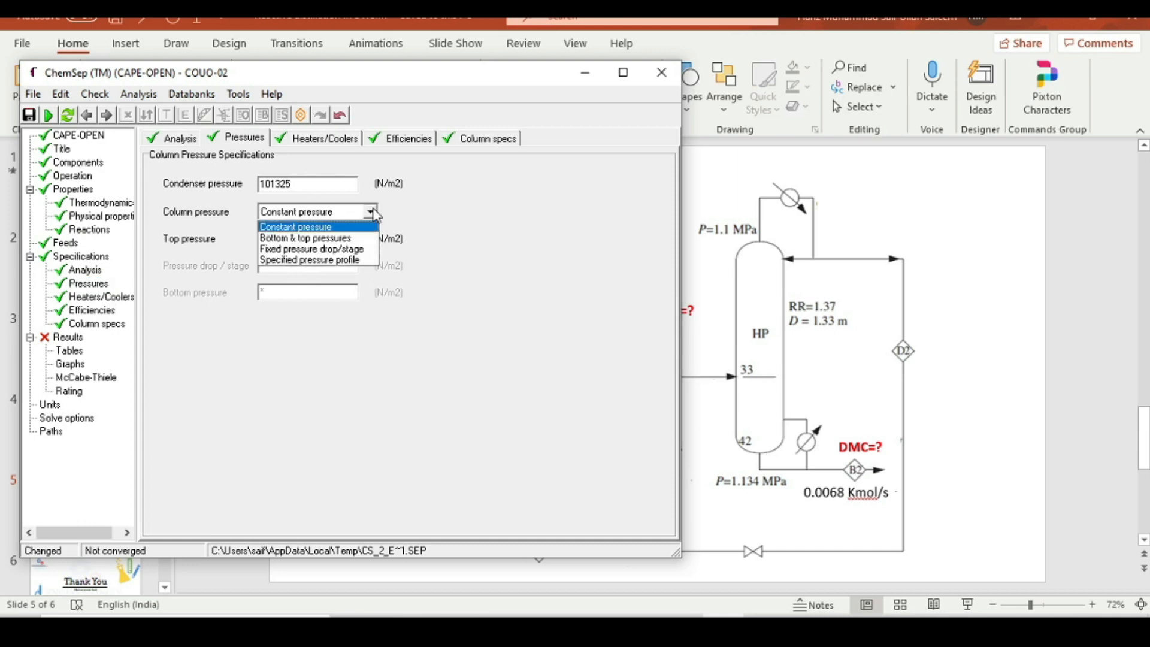
click(305, 238)
click(305, 187)
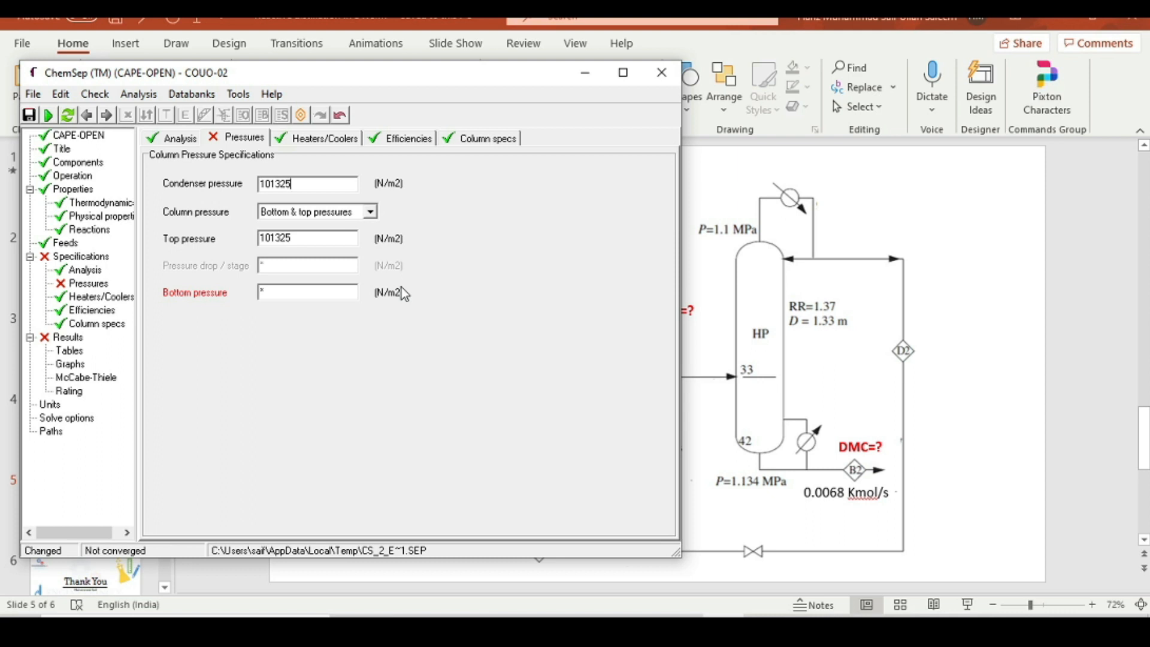
key(BackSpace)
key(BackSpace)
key(BackSpace)
key(BackSpace)
key(BackSpace)
text(1)
text(e6)
key(Return)
Step: Copy the condenser pressure of 1.1000E+07 N/m2 into the second column's top pressure
drag(299, 239, 281, 239)
drag(320, 183, 251, 190)
key(ctrl+c)
click(315, 239)
drag(315, 238, 246, 241)
key(ctrl+v)
Step: Set the second column's bottom pressure to 1134000 N/m2
click(315, 290)
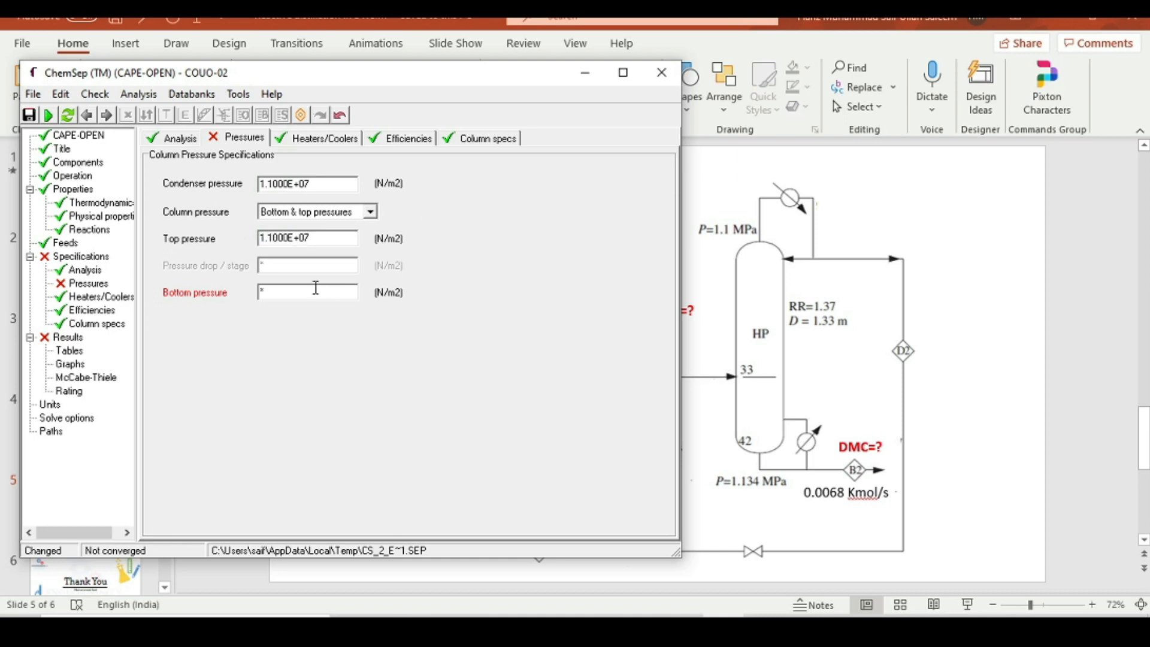
click(310, 239)
click(282, 292)
text(1.1E+07)
drag(299, 294, 269, 293)
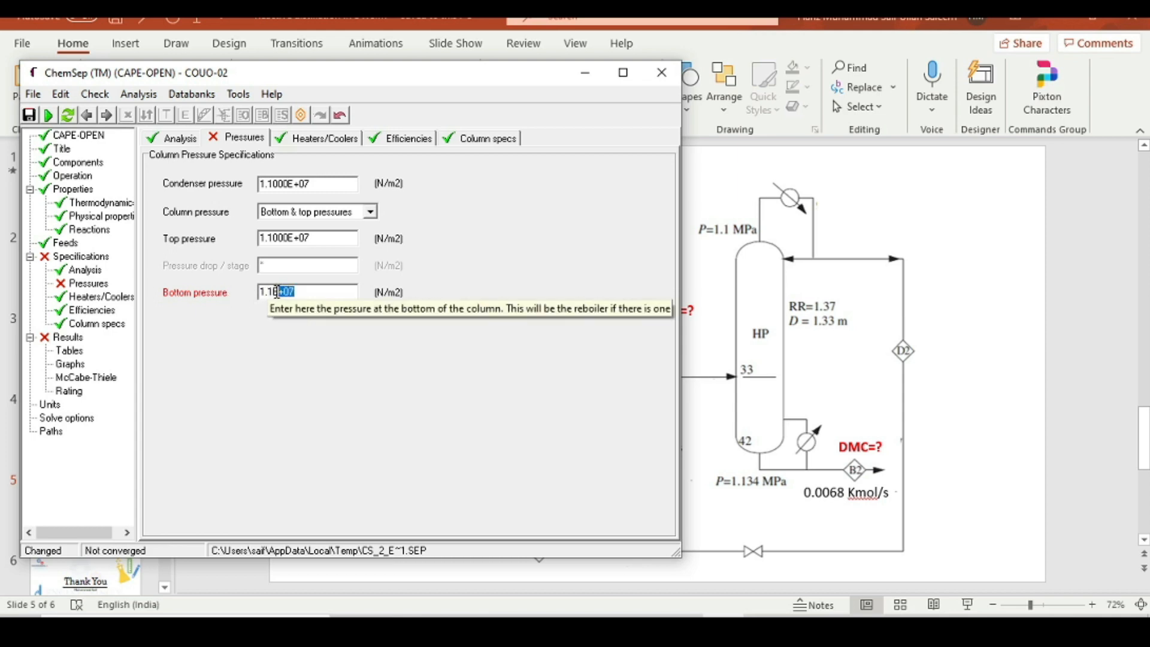
key(BackSpace)
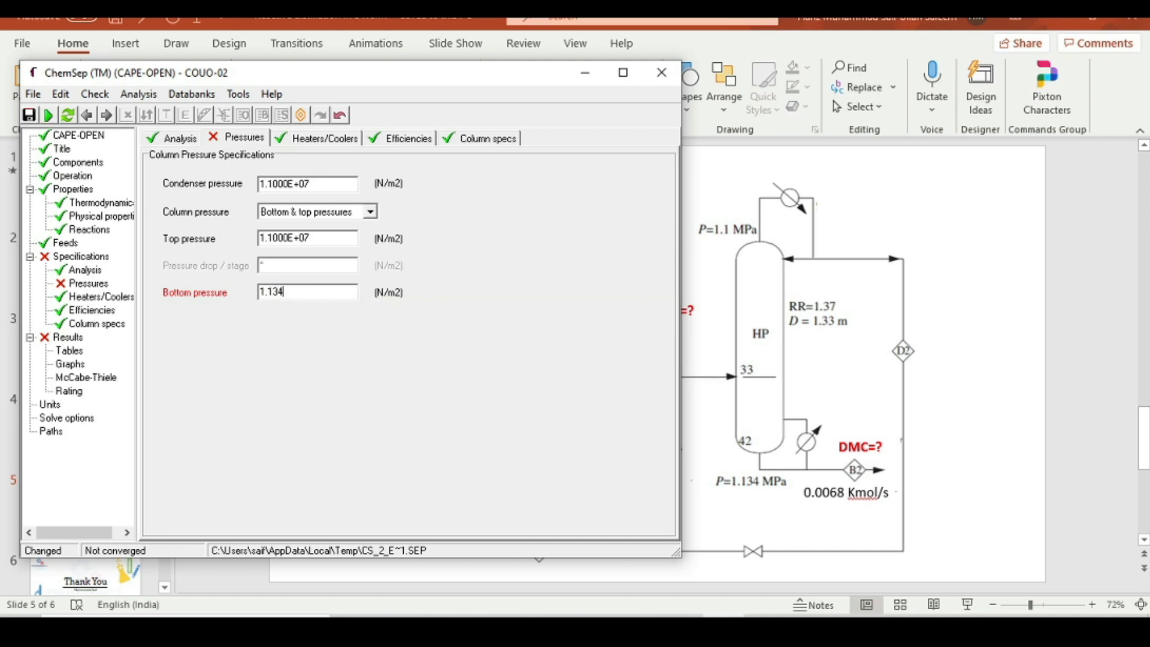
key(Return)
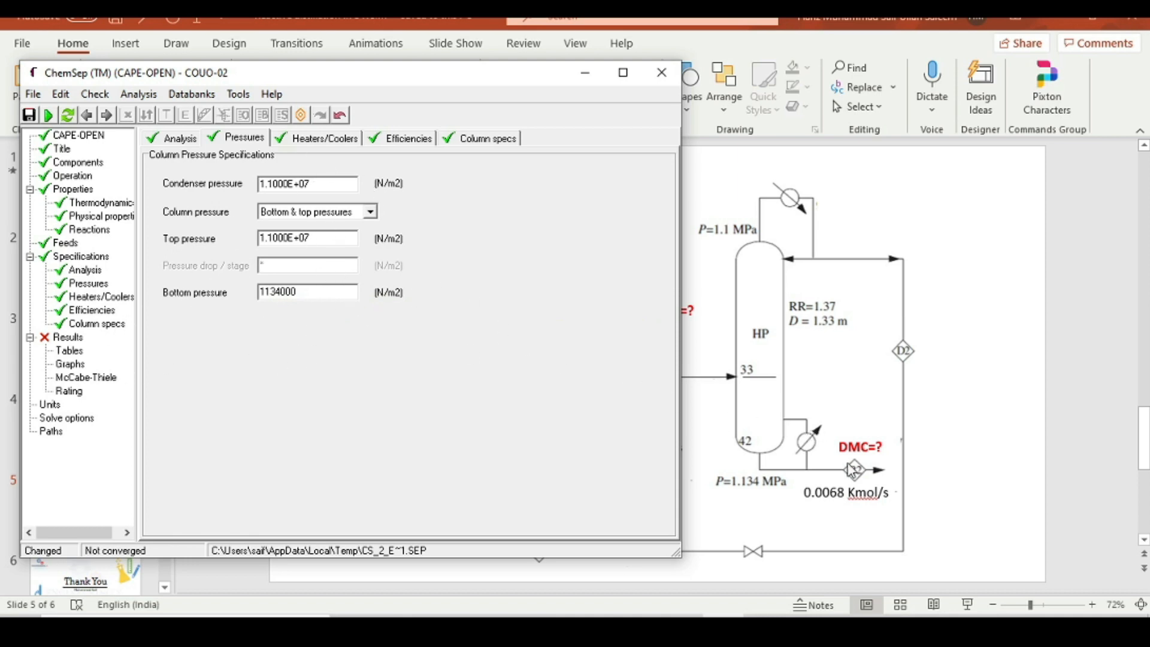
Step: Set the second column's top specification to a reflux ratio of 1.37
click(97, 324)
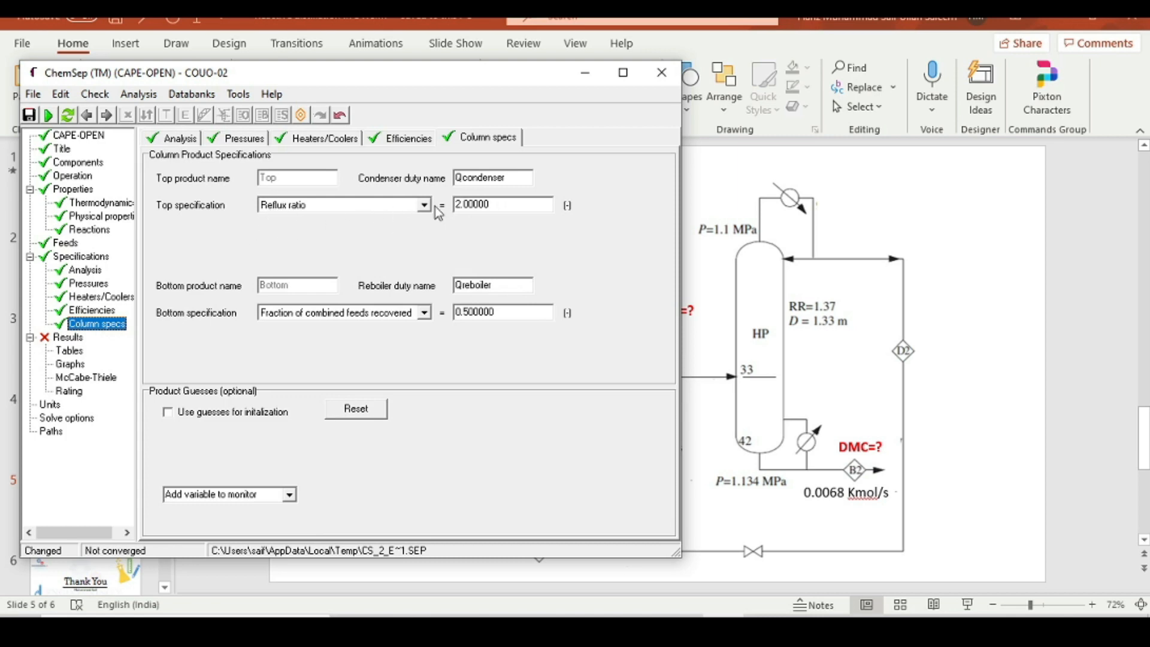
click(519, 208)
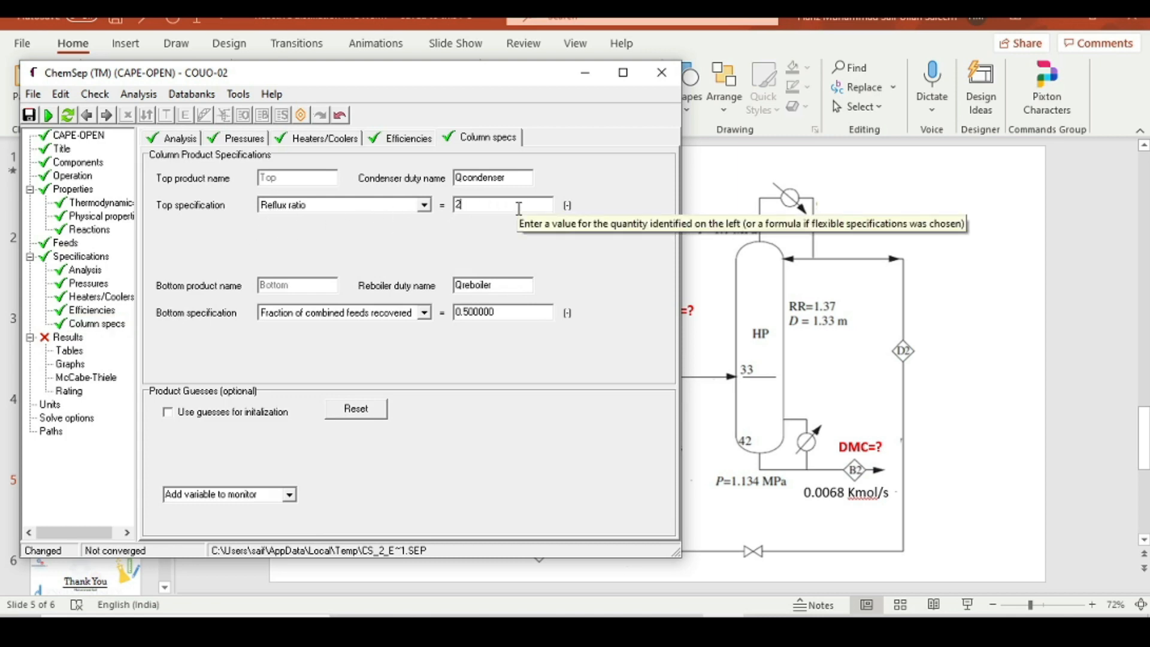
key(BackSpace)
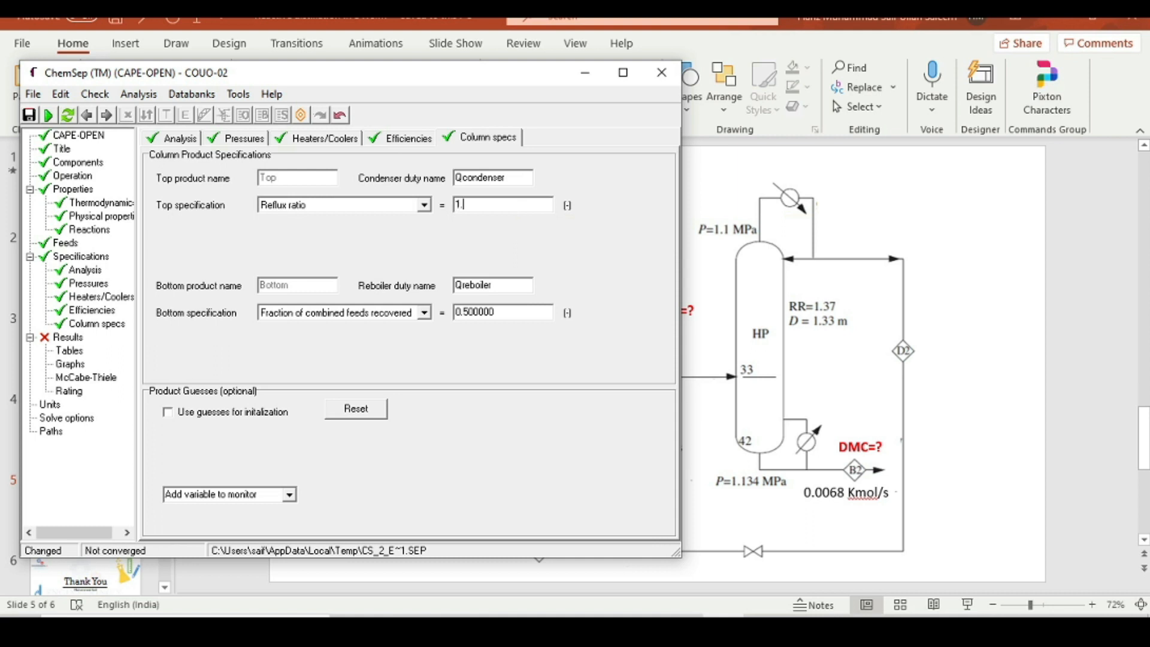
key(Return)
Step: Specify the second column's bottom product flow rate as 0.0068 kmol/s and close ChemSep to return to DWSIM
click(424, 312)
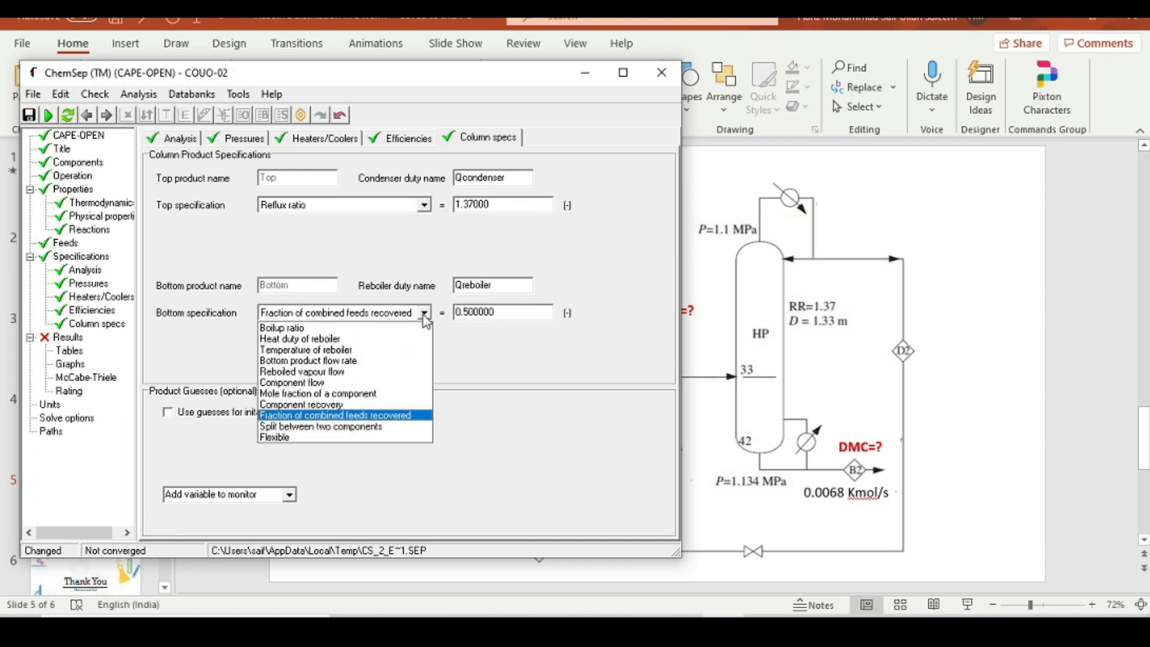
click(308, 360)
drag(508, 311, 428, 310)
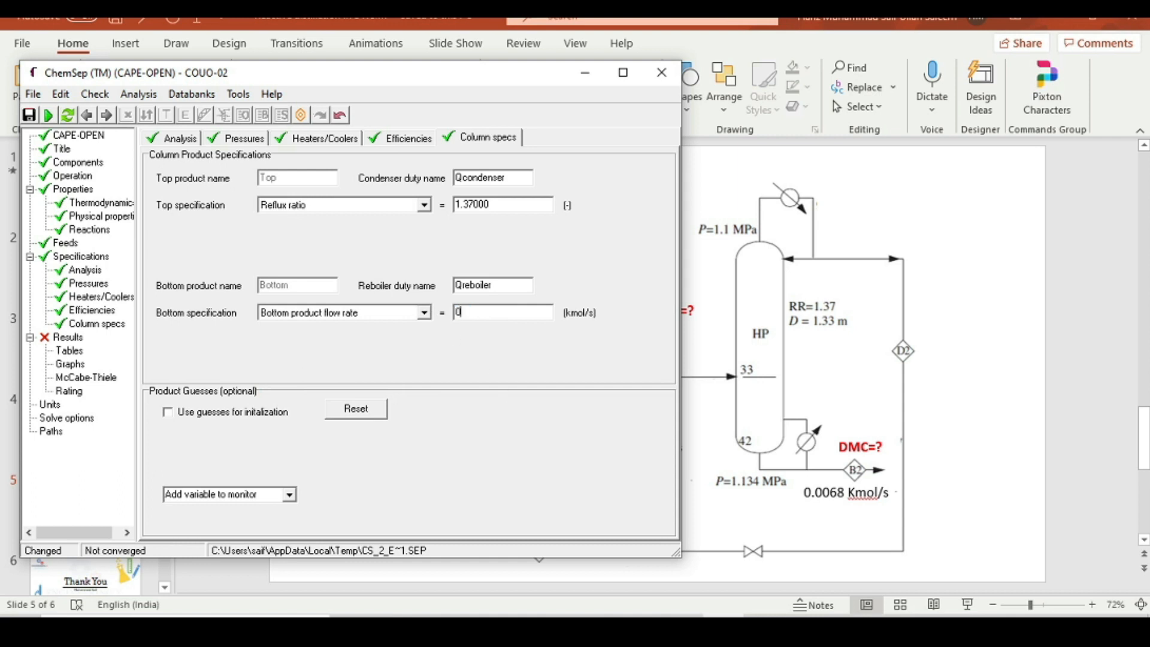
text(0.0068)
click(661, 72)
click(507, 357)
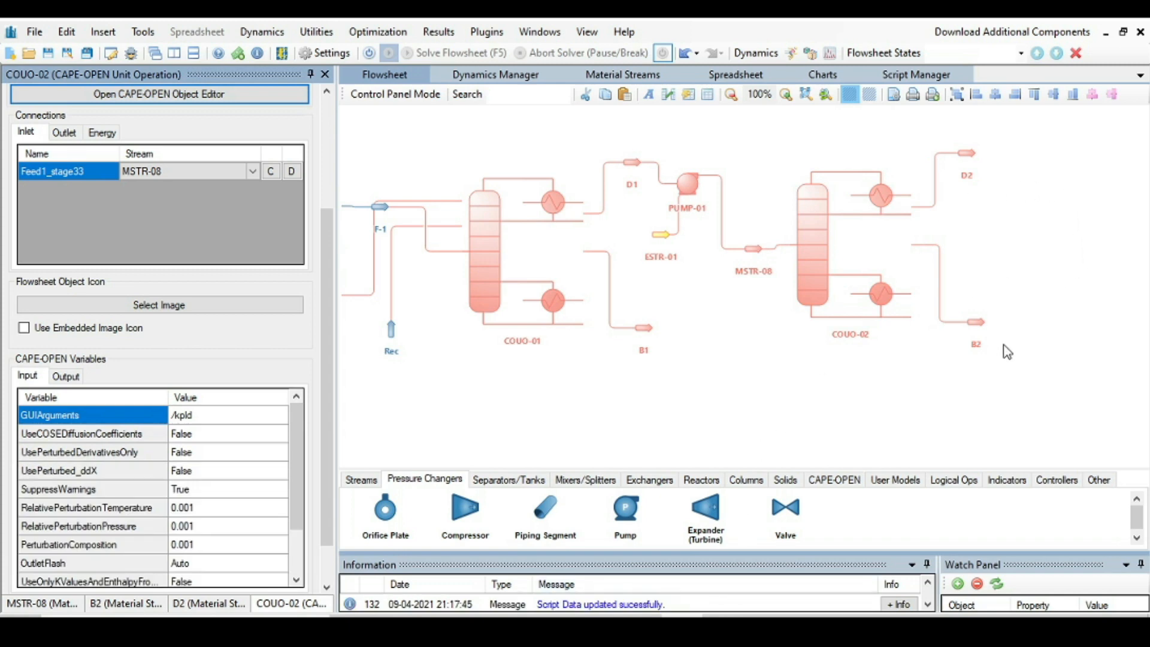
Step: Move stream D2 slightly to the right and place a Valve on the flowsheet below the second column
drag(969, 149, 999, 158)
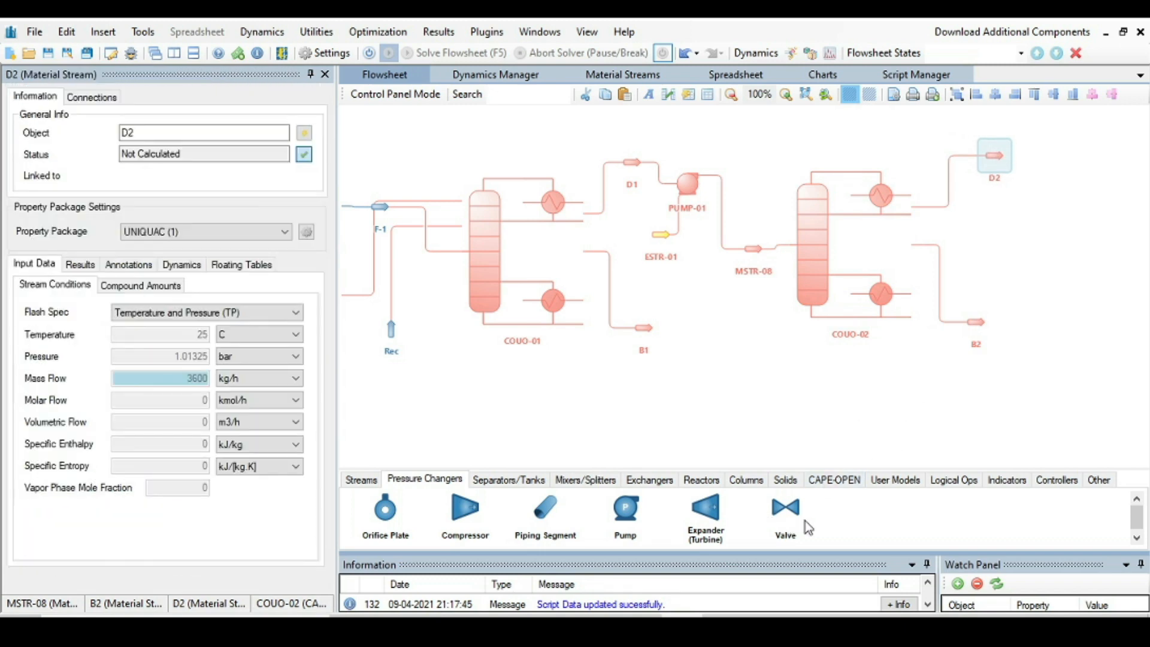
drag(792, 520, 850, 391)
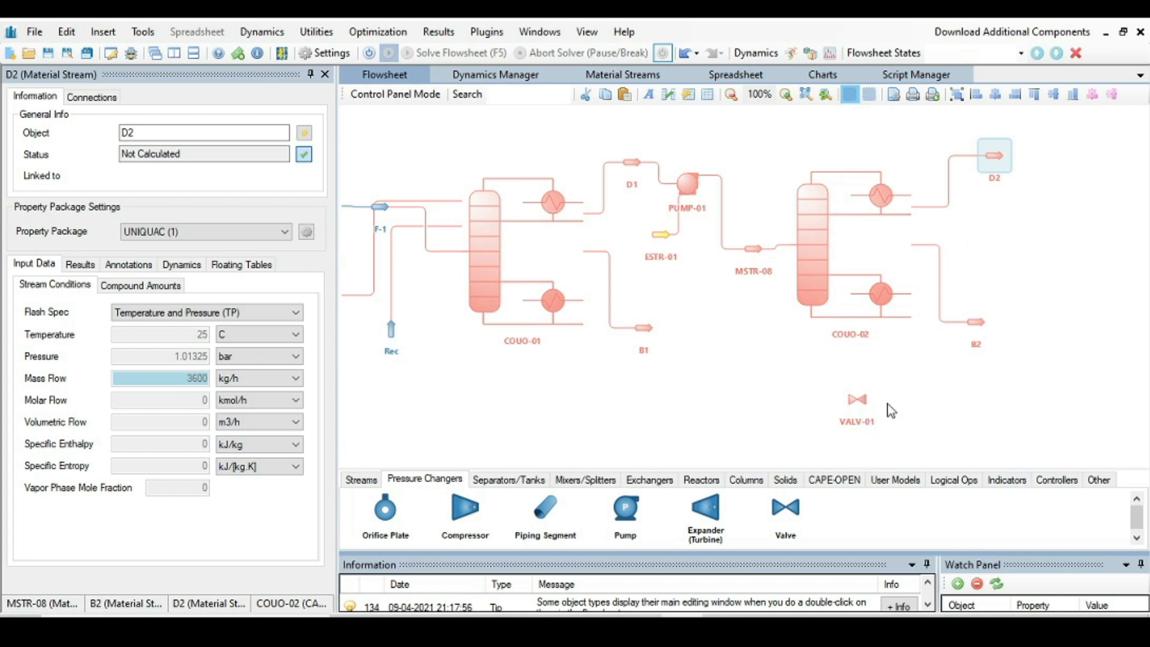
Step: Connect D2 as the valve's inlet stream and create and connect a new outlet stream for it
click(869, 409)
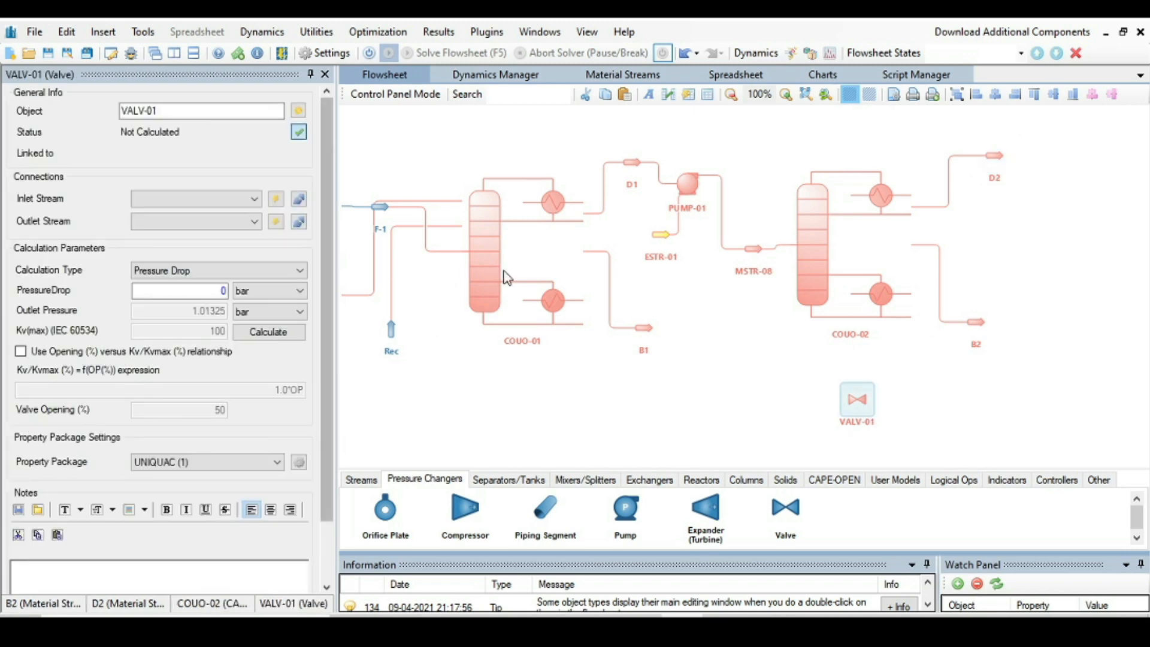
click(255, 198)
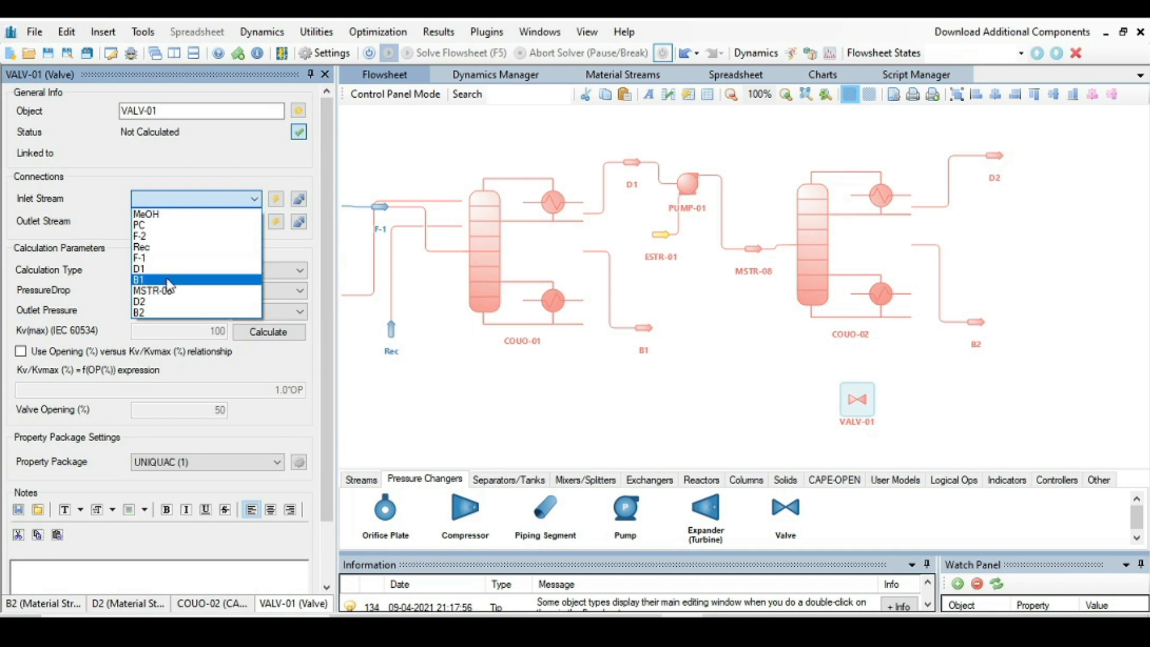
click(160, 302)
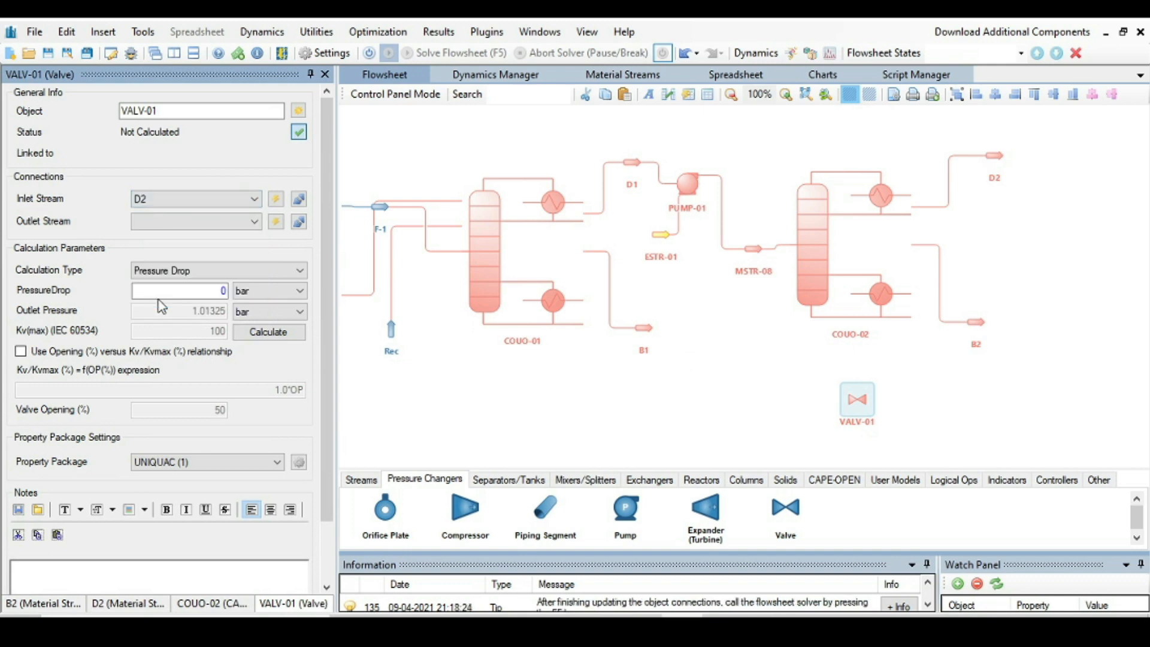
click(254, 222)
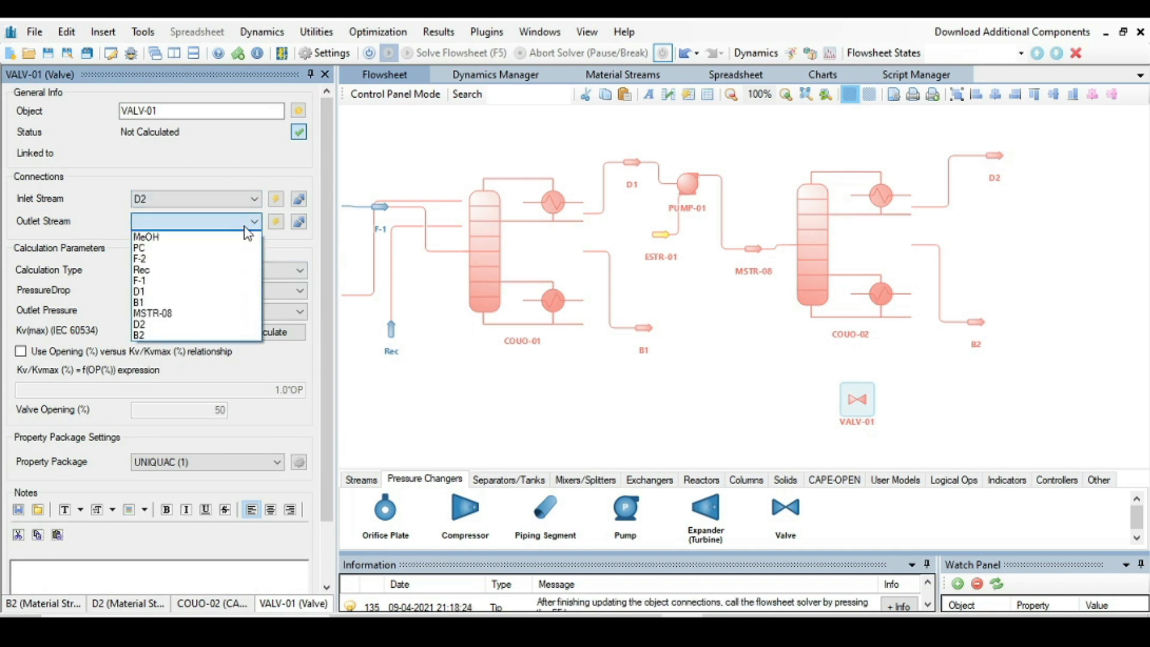
click(276, 227)
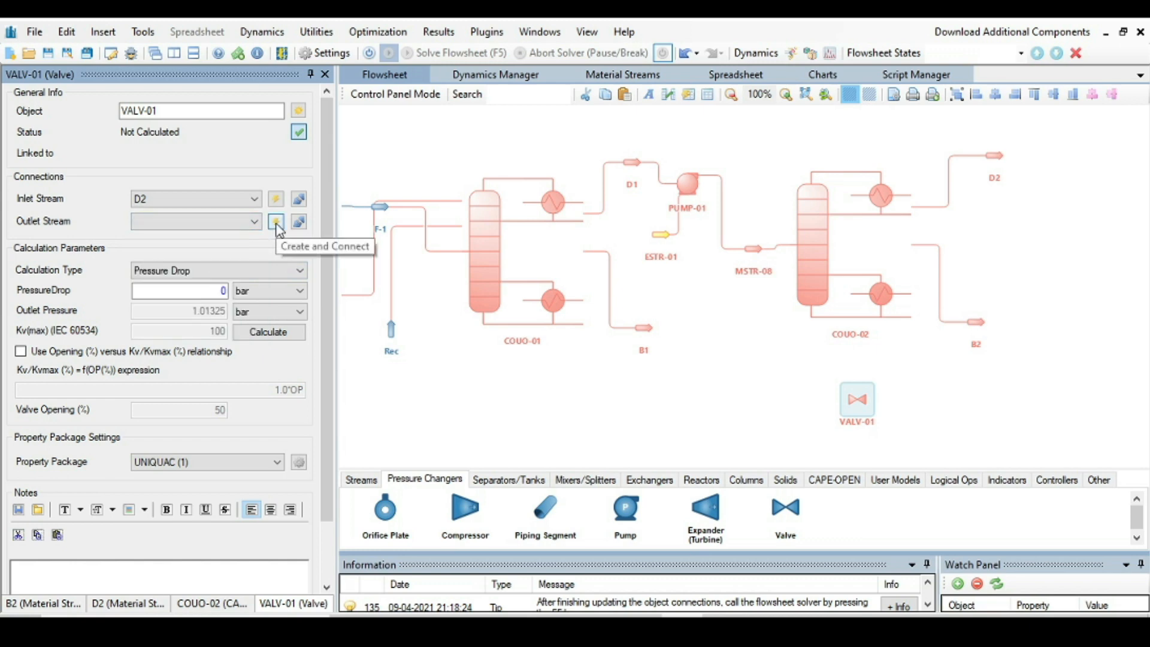
click(277, 227)
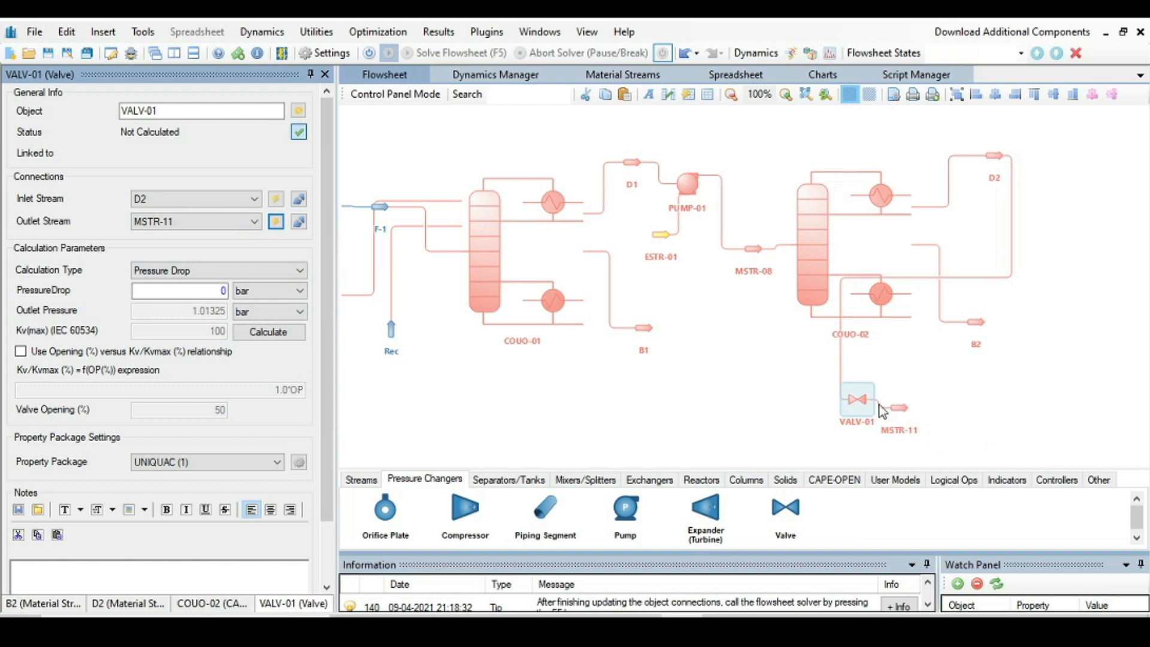
Step: Invert the valve and its outlet stream horizontally and place the outlet stream to the left of the valve
right_click(861, 408)
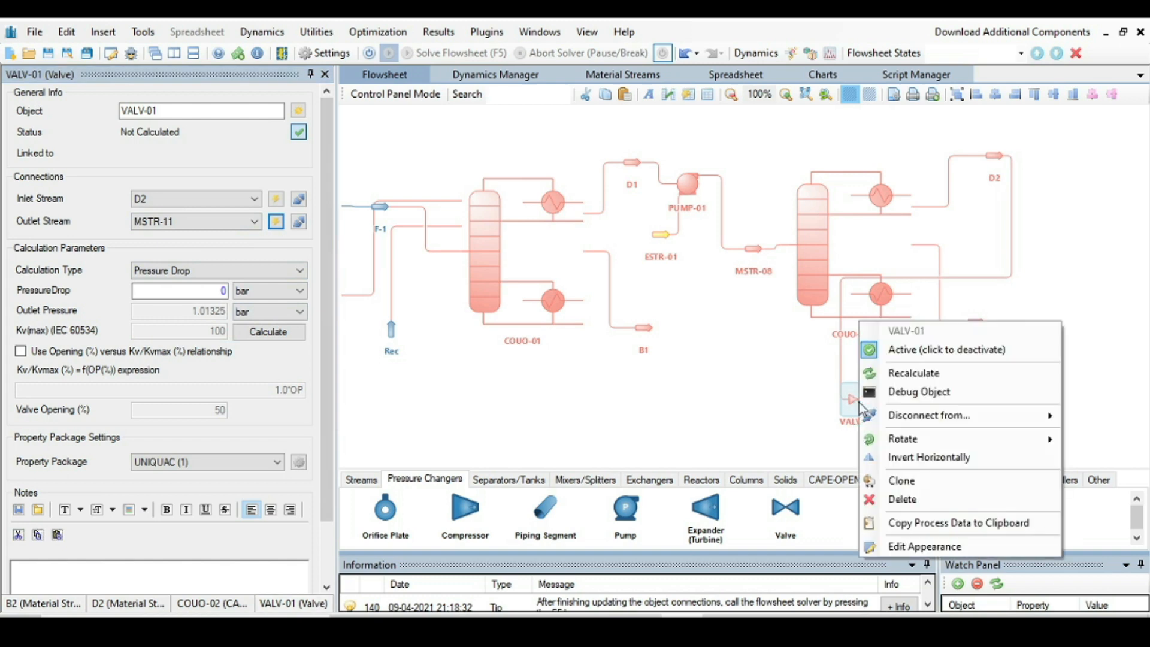
click(916, 459)
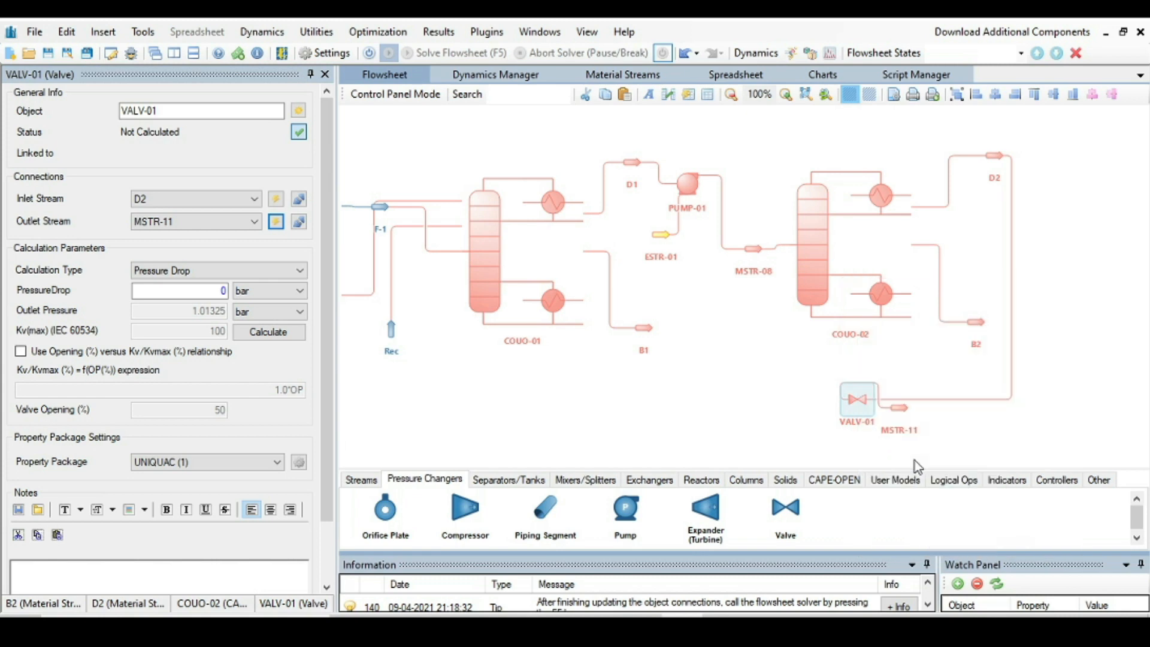
drag(898, 406, 775, 399)
right_click(777, 407)
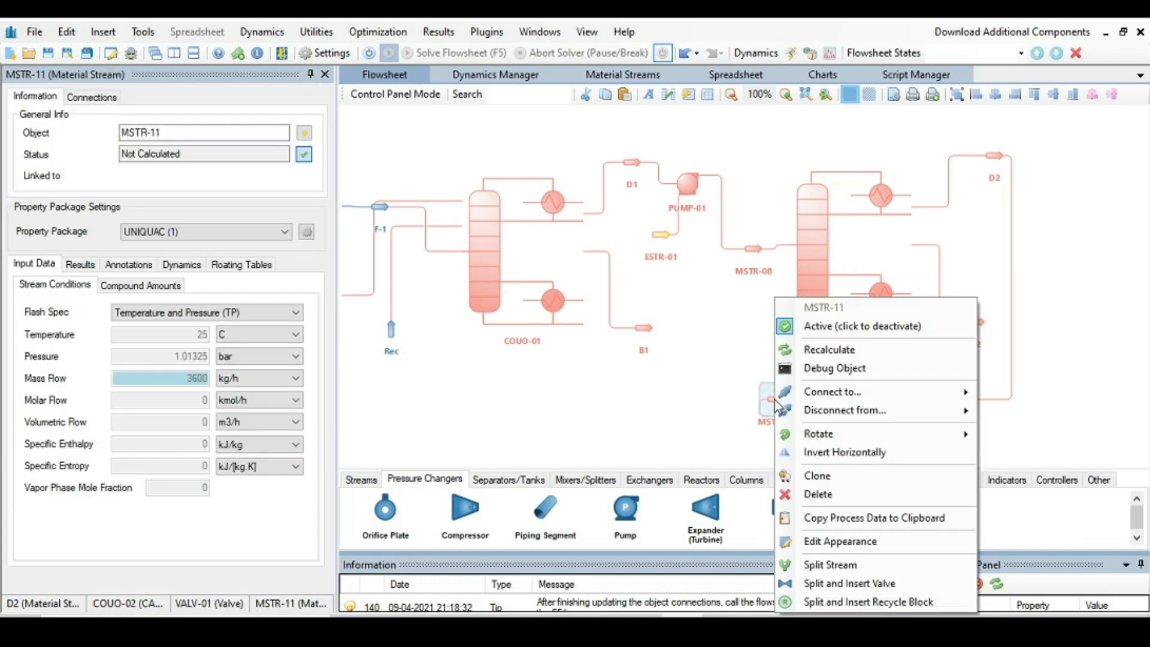
click(847, 451)
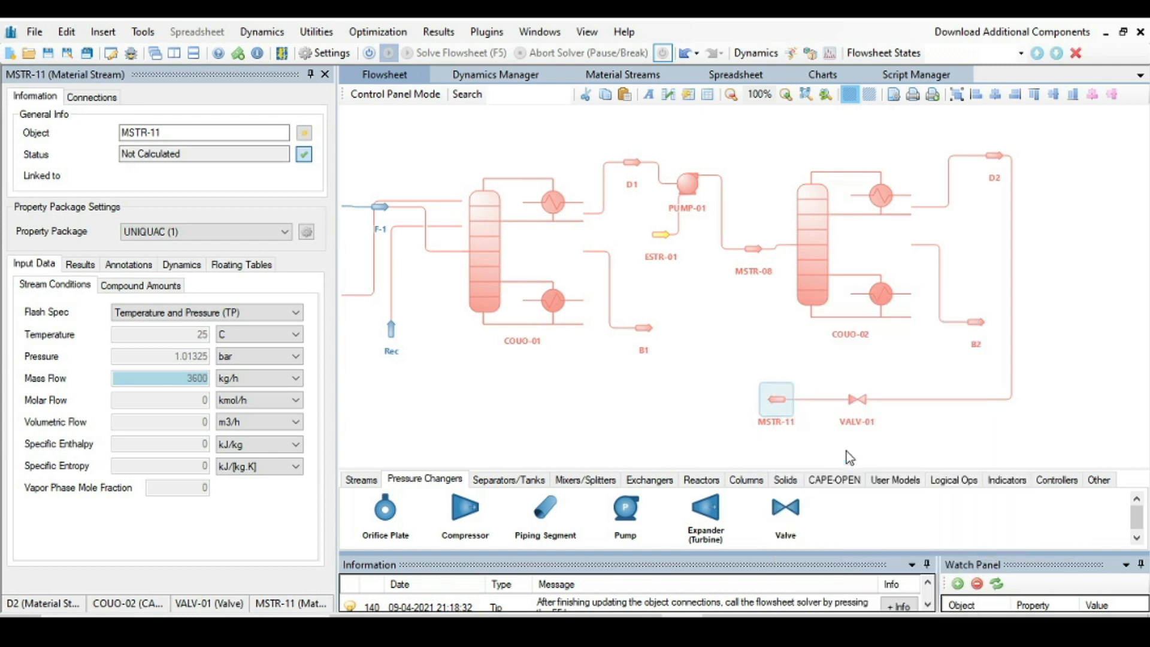
drag(762, 407, 740, 410)
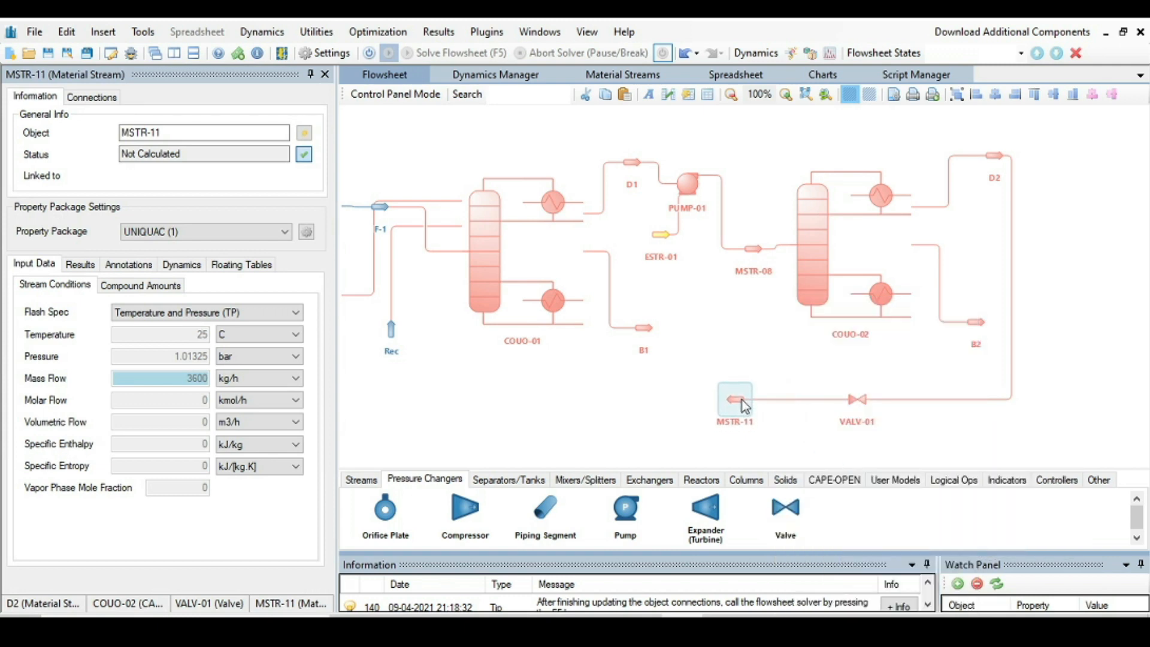
Step: Set the valve's calculation type to Outlet Pressure with an outlet pressure of 1.01325 bar
click(858, 400)
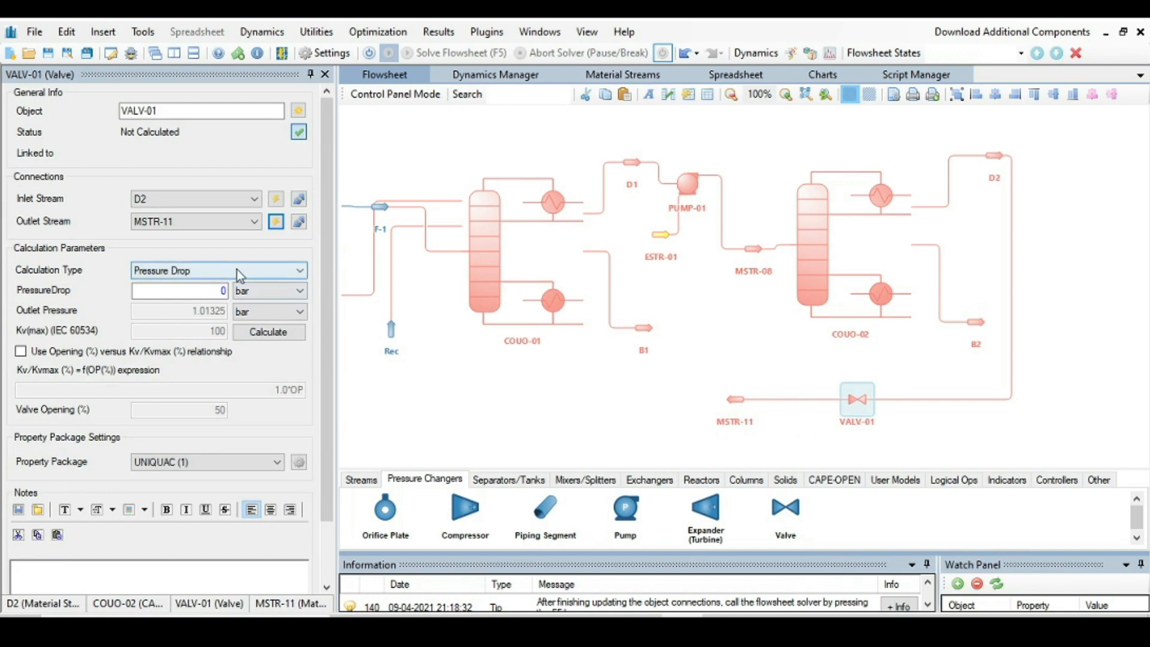
click(302, 273)
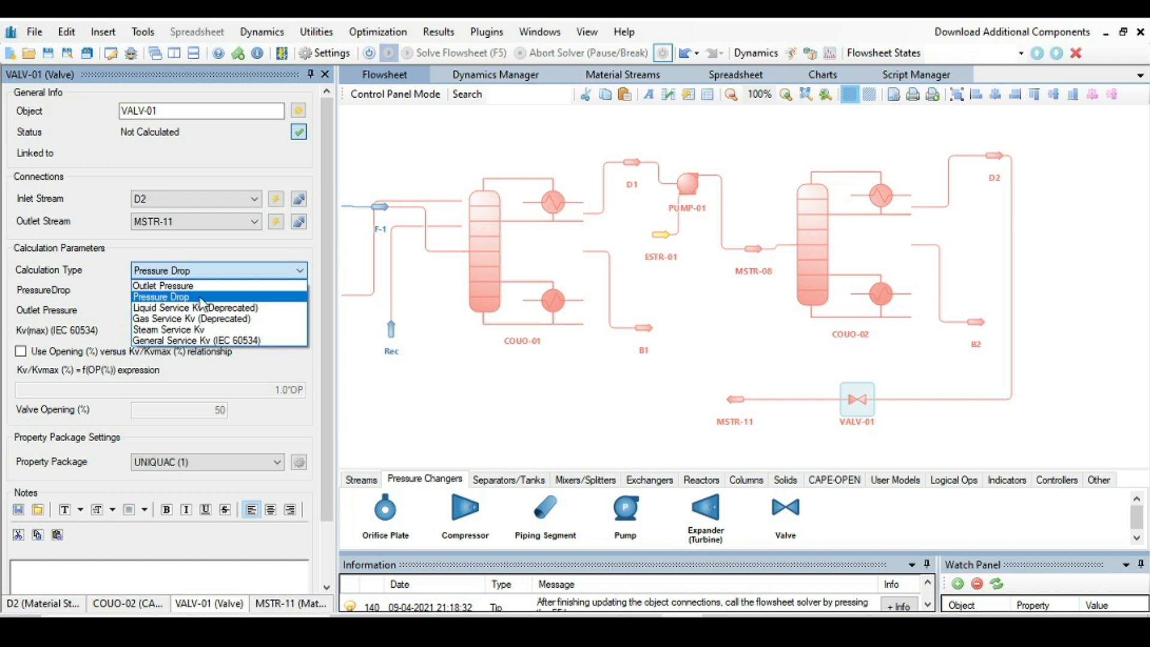
click(164, 286)
click(227, 312)
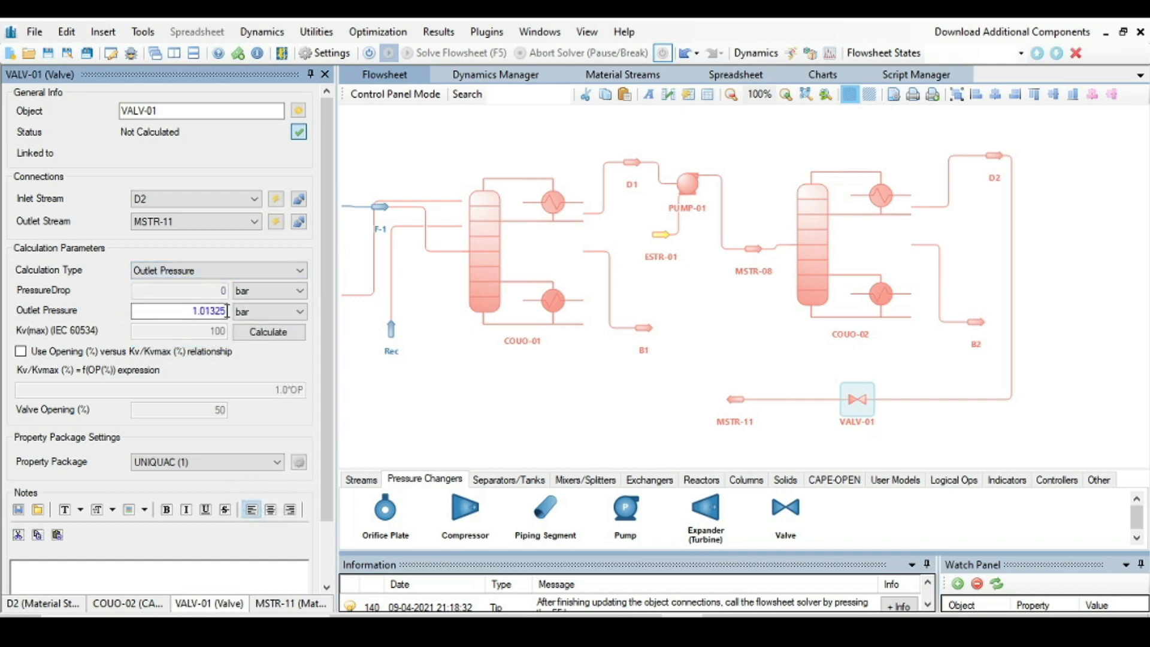
drag(226, 311, 221, 304)
click(481, 390)
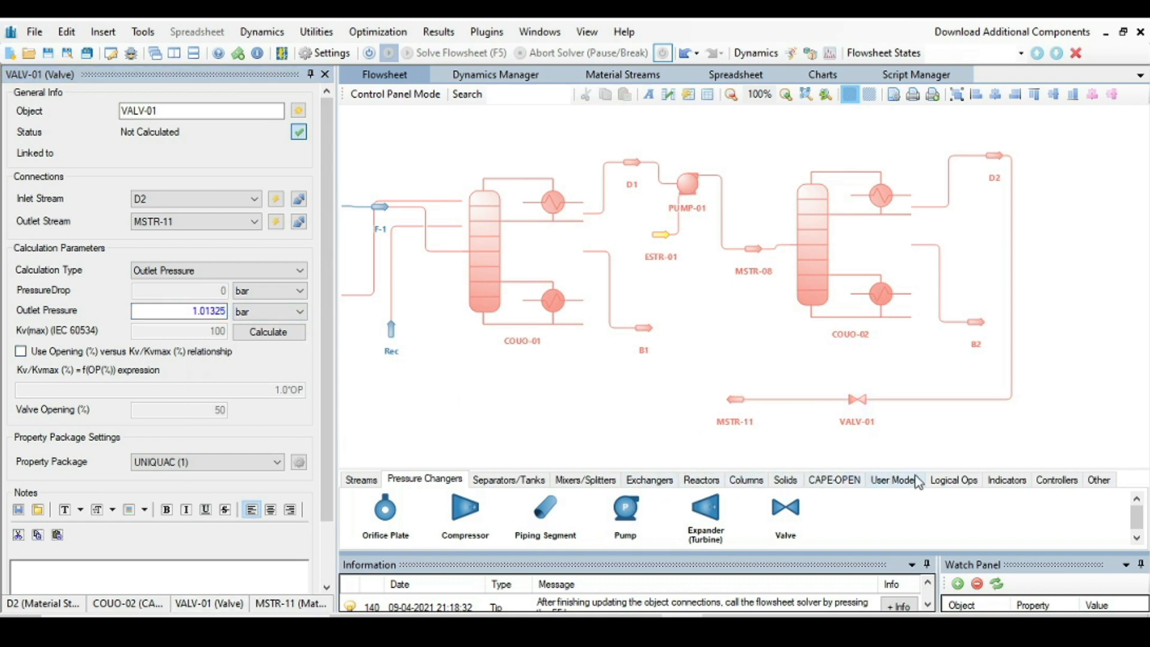
Step: Place a Recycle Block to the left of stream MSTR-11 and connect MSTR-11 as its inlet stream
click(950, 481)
drag(703, 514, 650, 414)
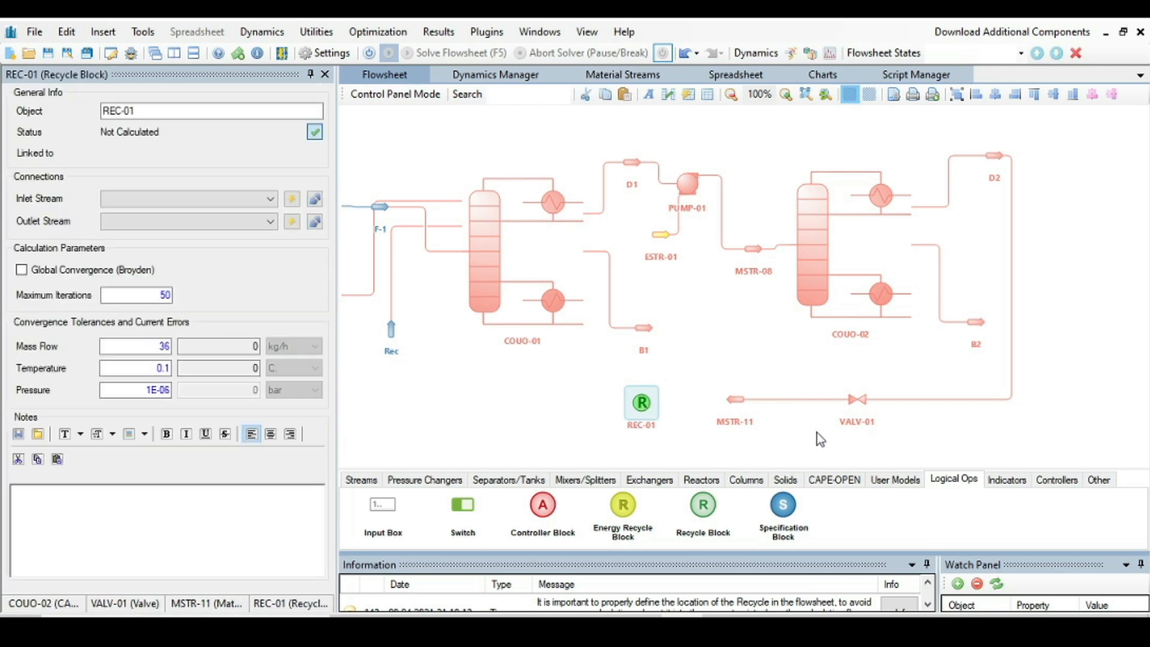
click(292, 200)
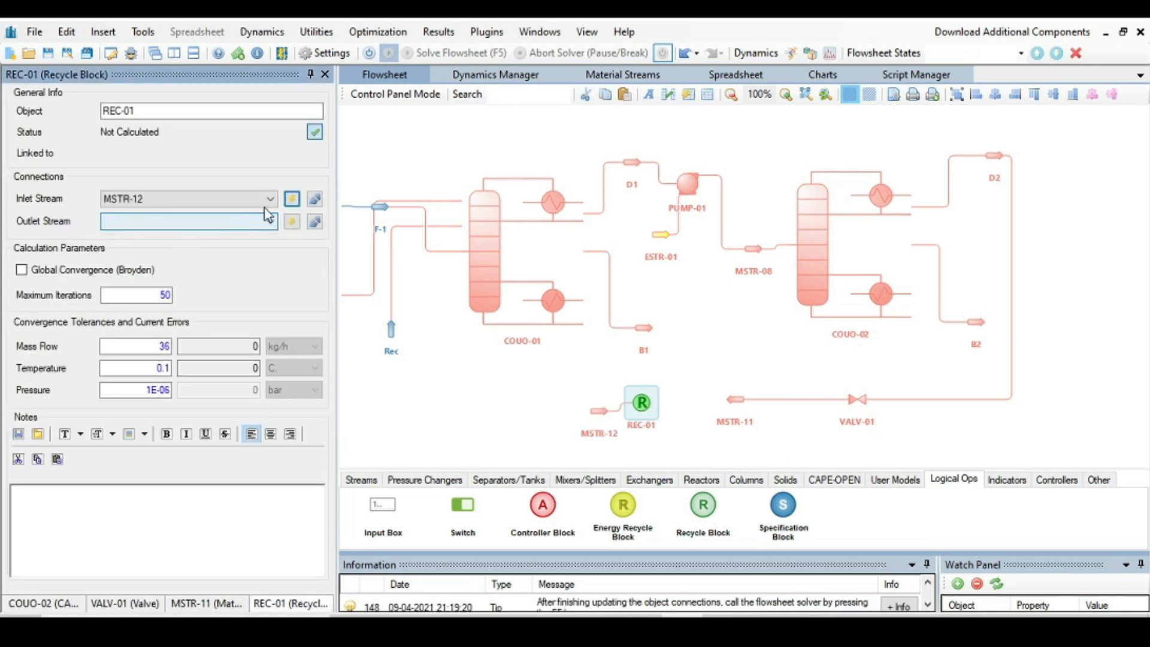
click(270, 199)
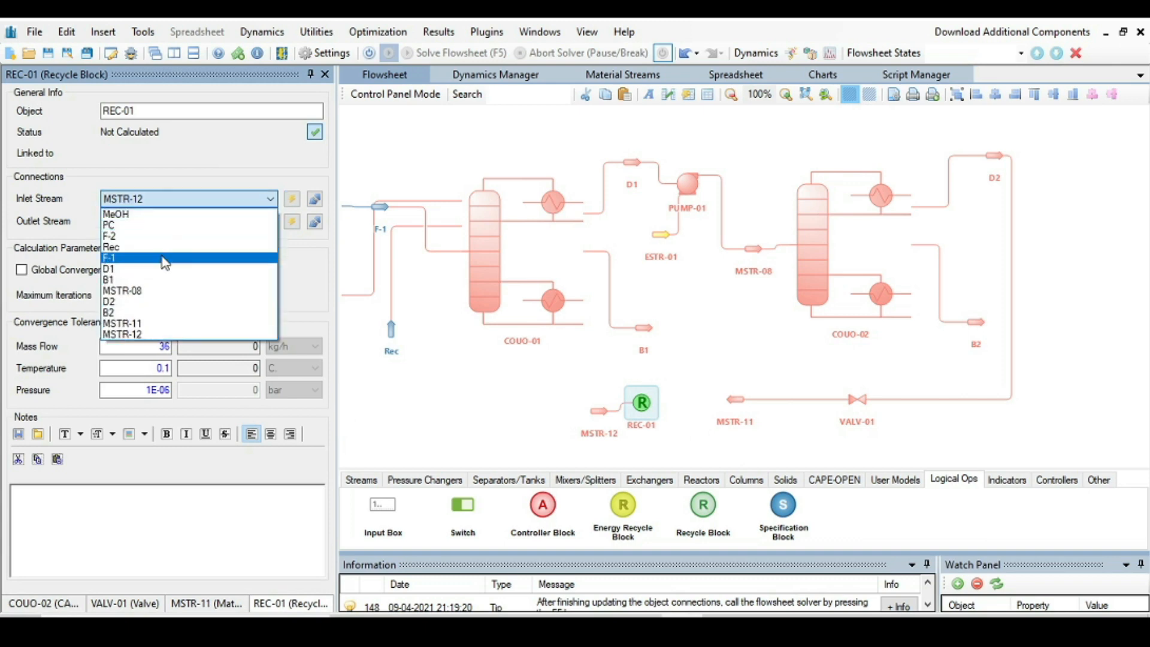
click(142, 327)
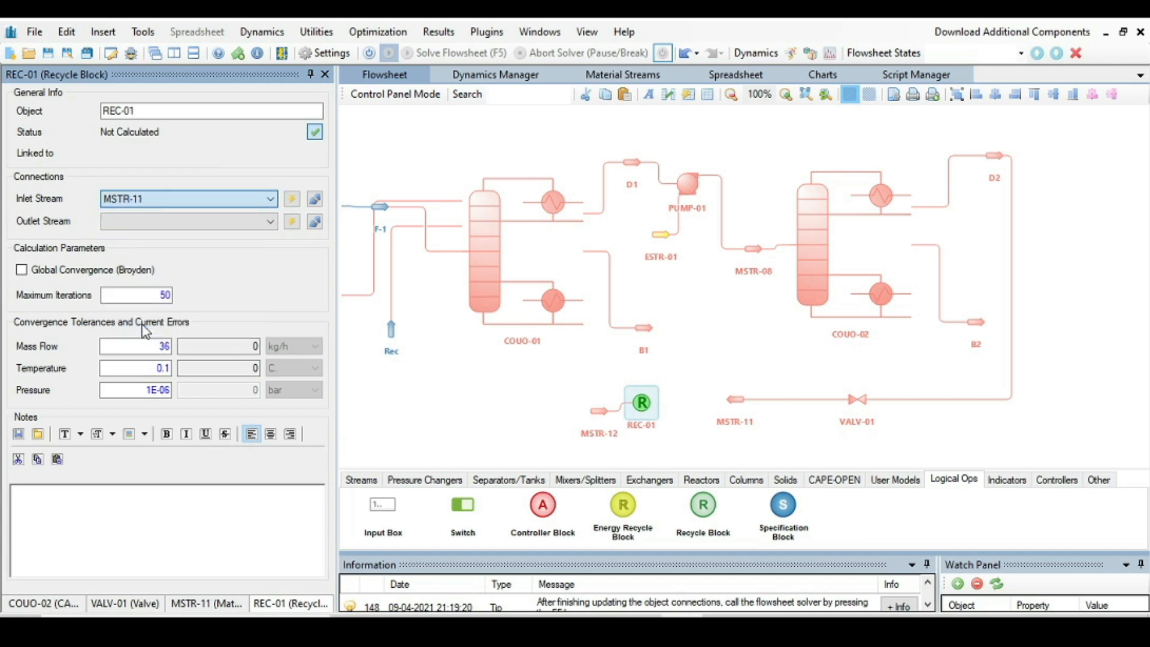
Step: Connect Rec as the recycle block's outlet stream and invert the block horizontally
click(271, 223)
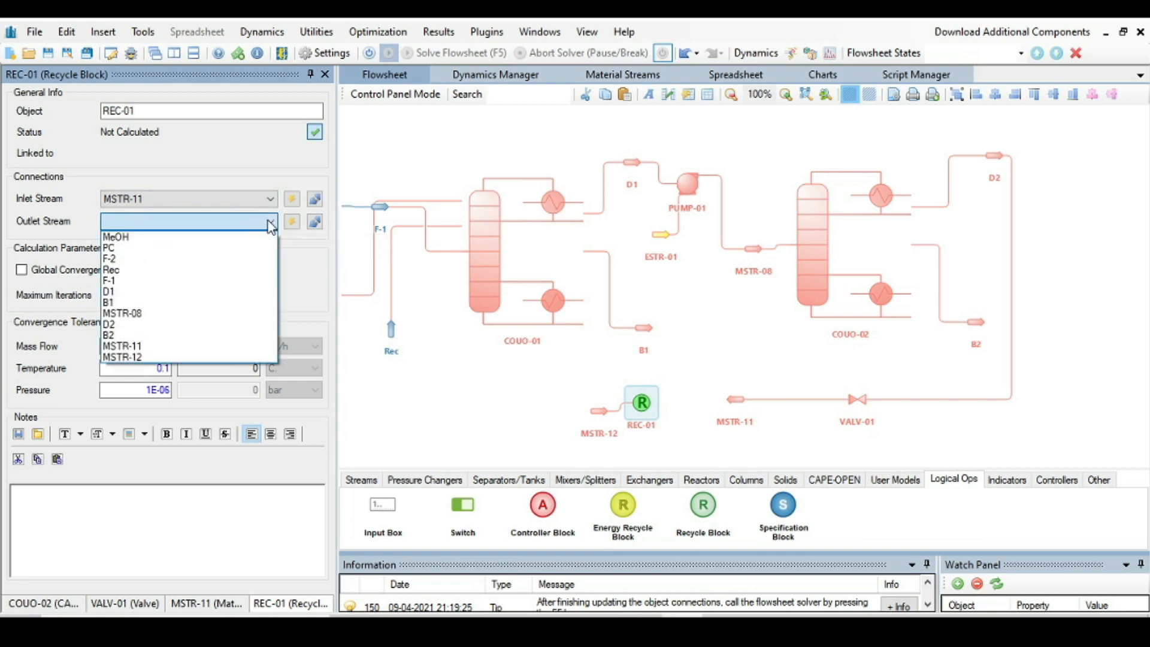
click(134, 271)
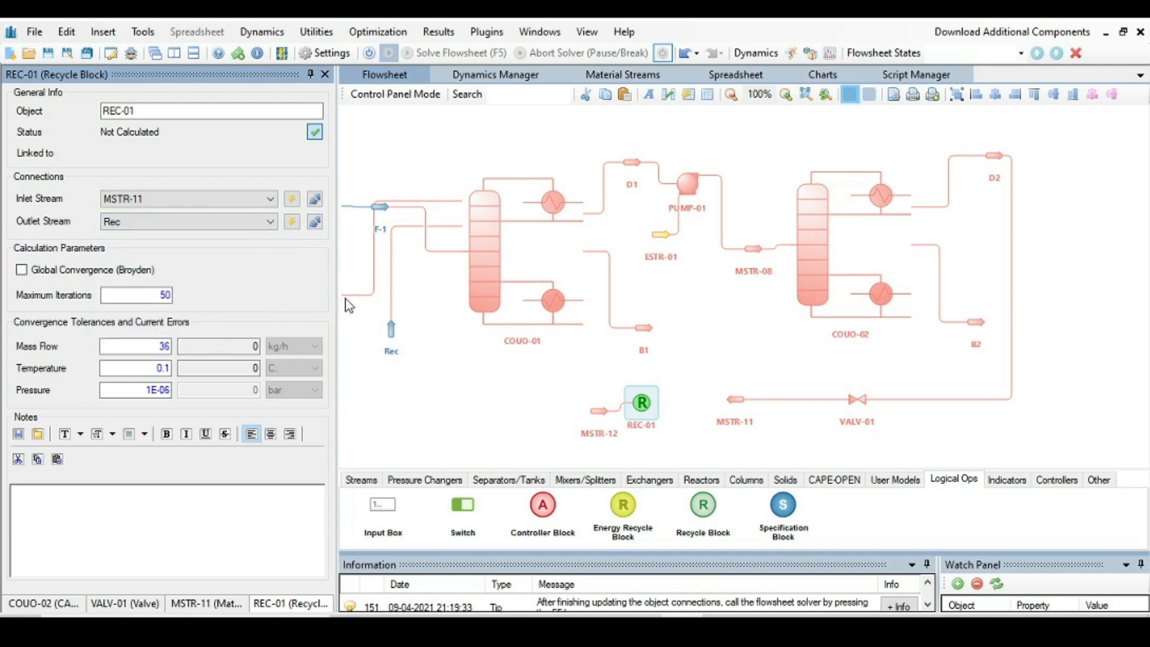
right_click(639, 414)
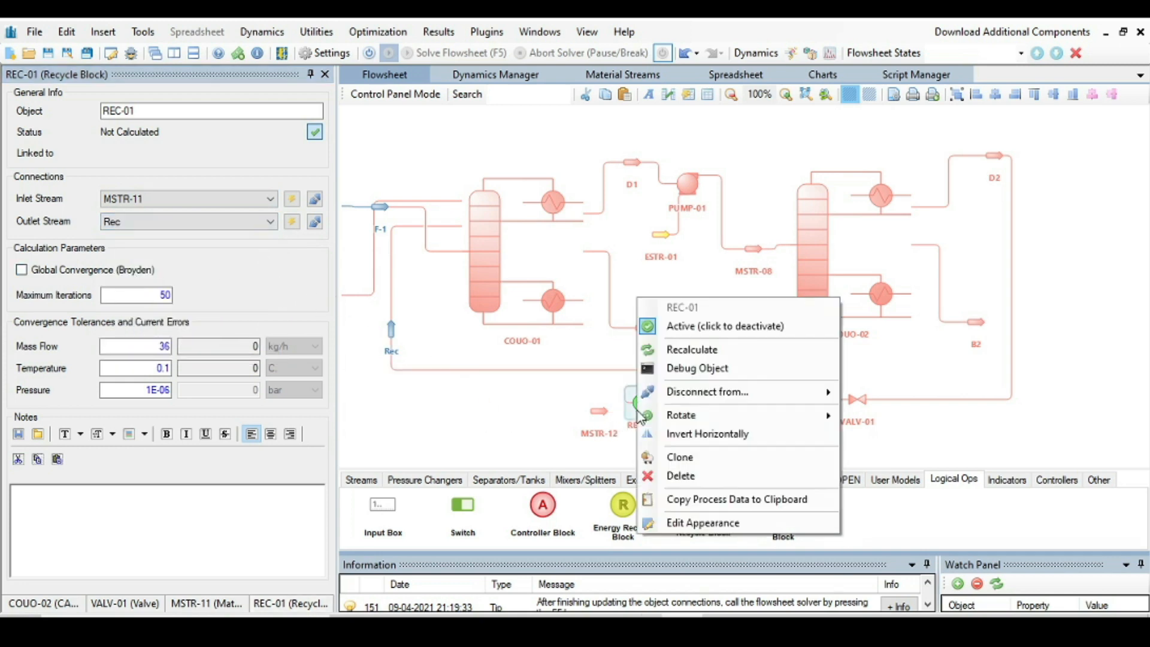
click(650, 434)
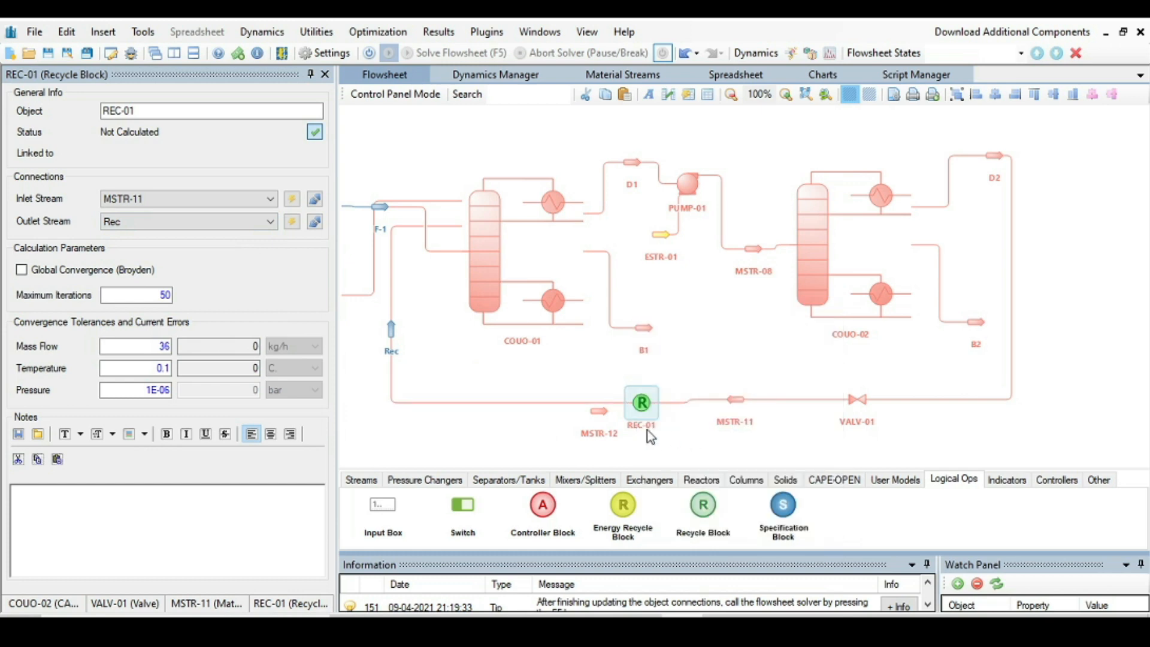
Step: Delete the unneeded stream MSTR-12 from beside the recycle block
drag(599, 414, 555, 441)
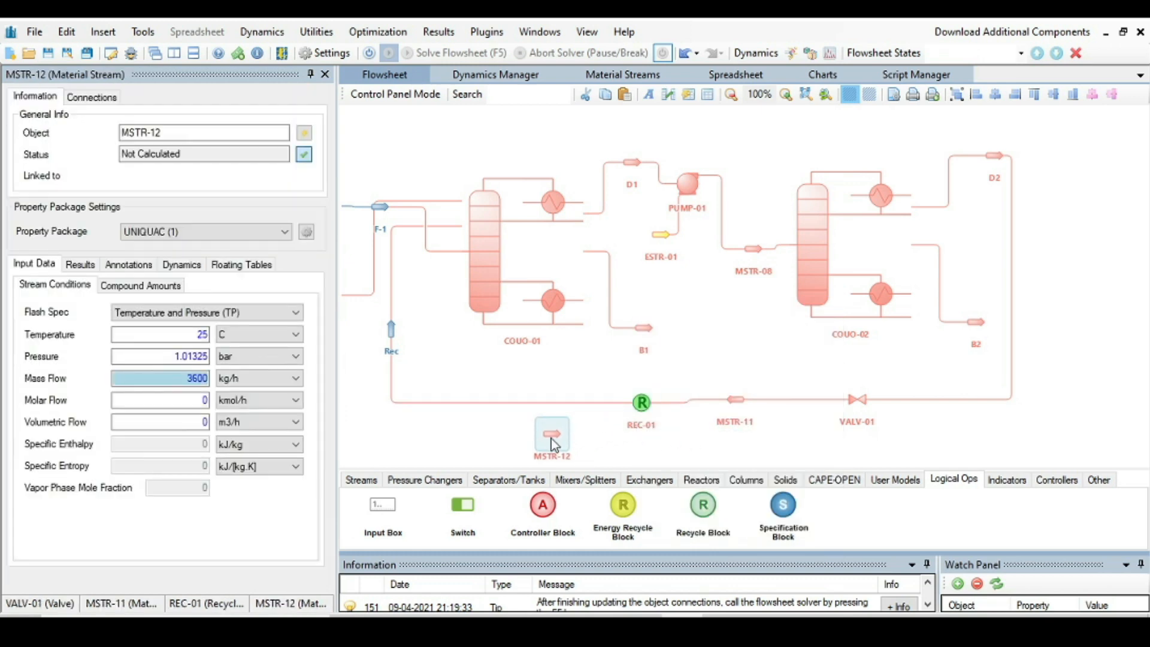
key(Delete)
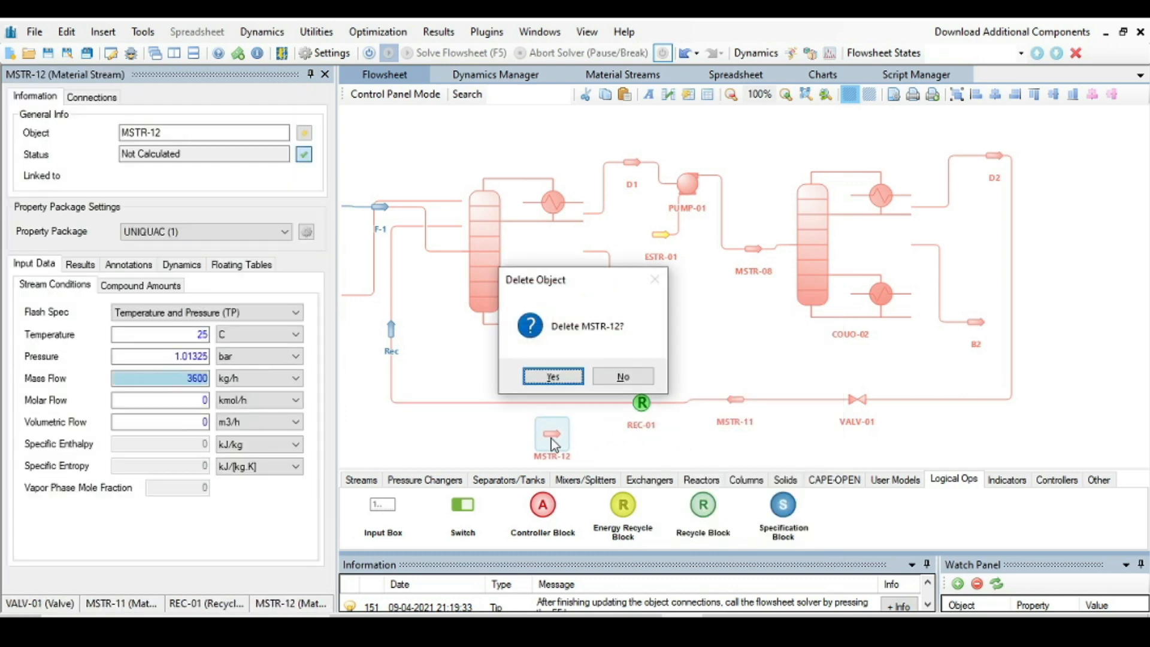
click(553, 376)
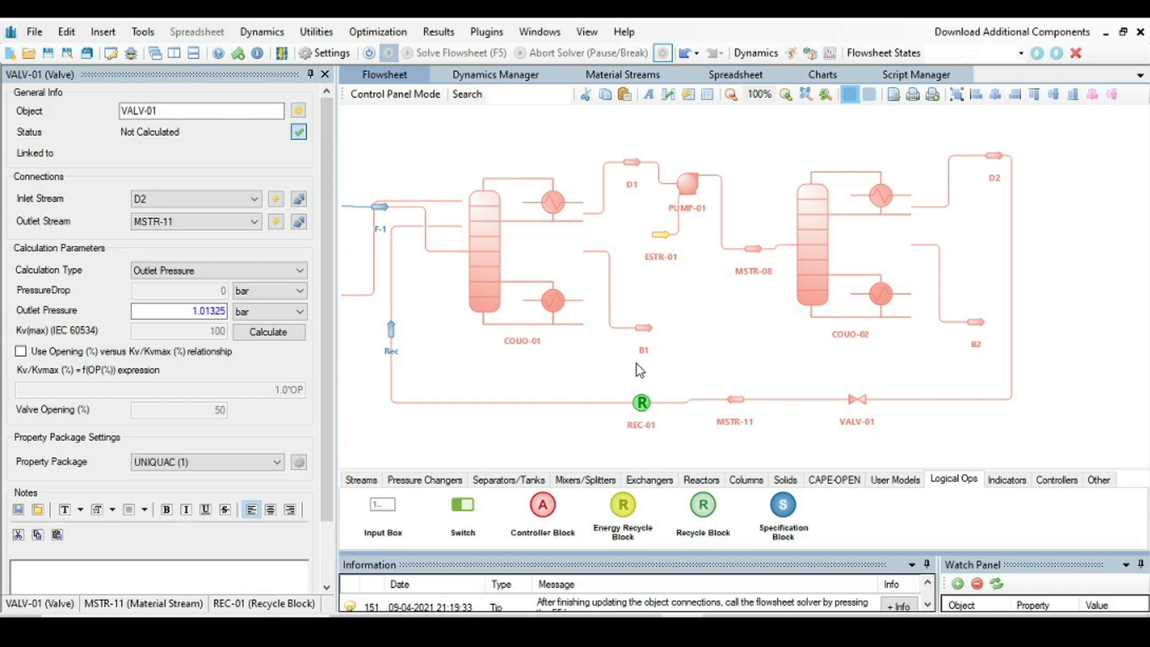
Step: Set the Rec stream's mole fractions to 1 for methanol and 0 for the other three compounds, and accept the changes
scroll(746, 340, down, 3)
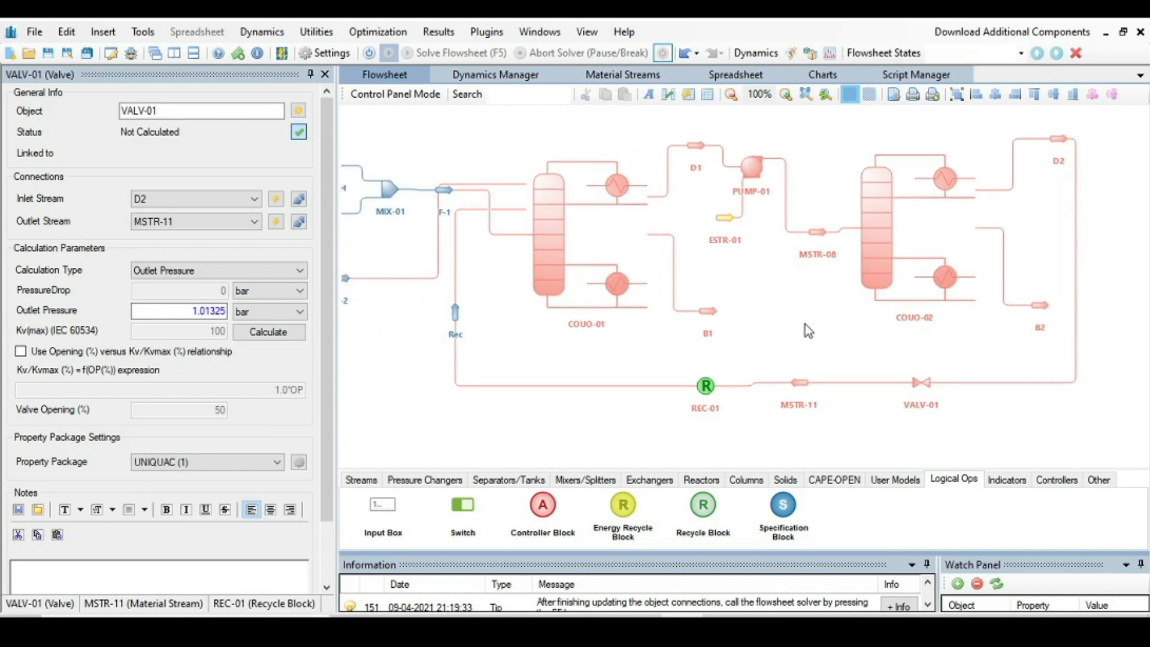
scroll(736, 363, up, 3)
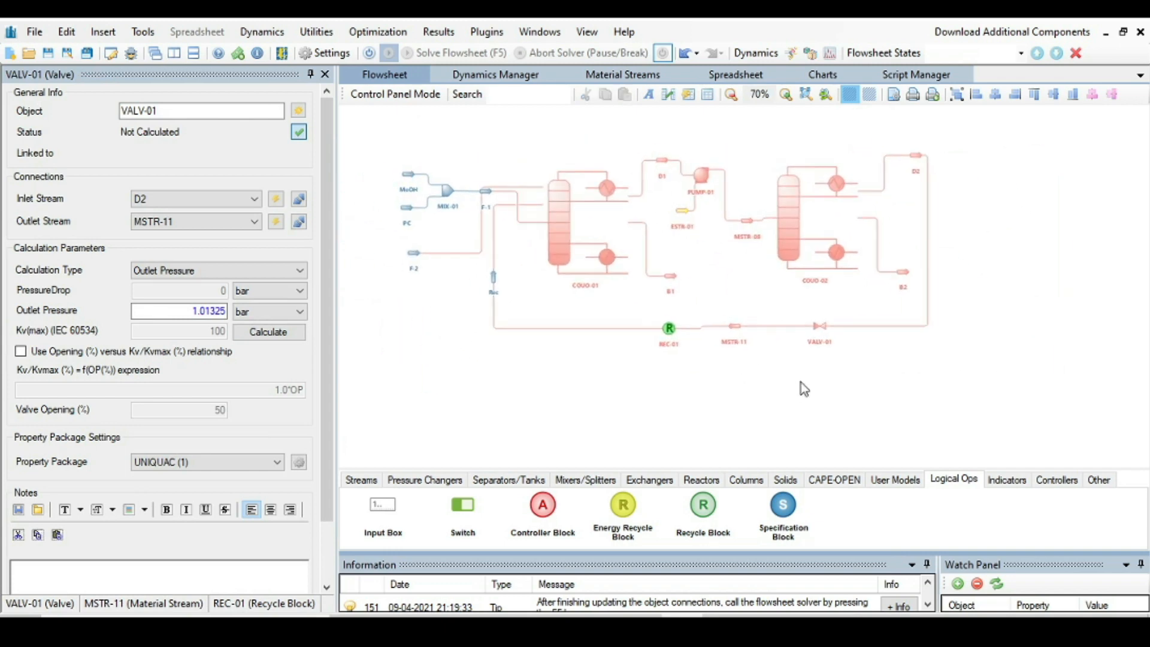
drag(662, 395, 591, 357)
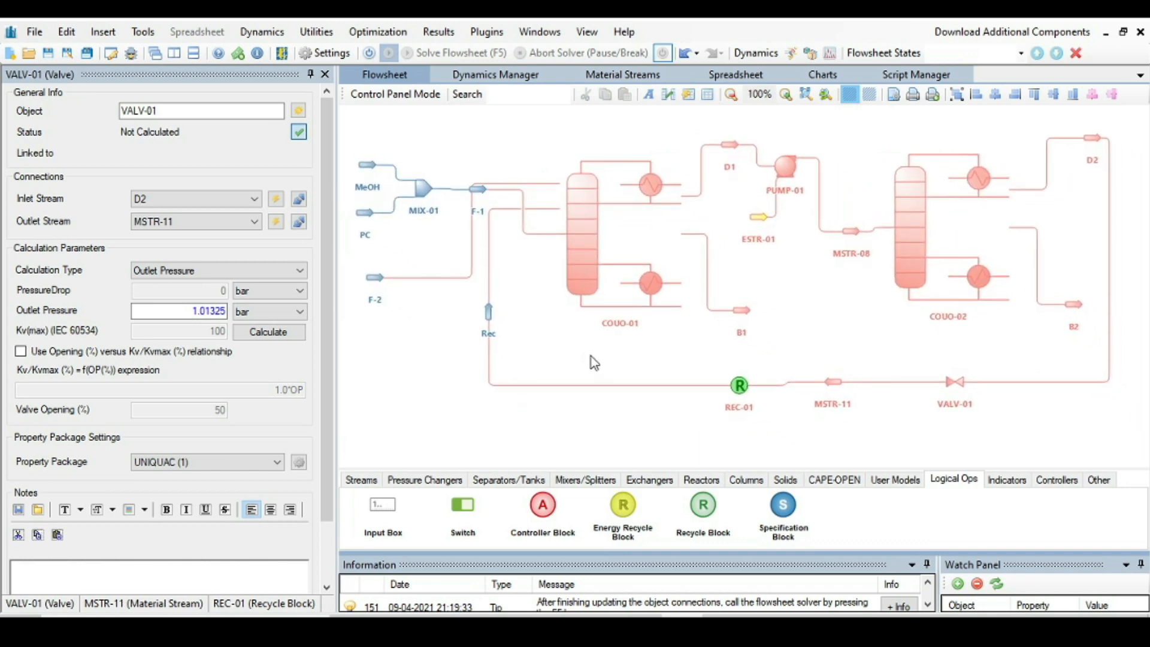
click(489, 317)
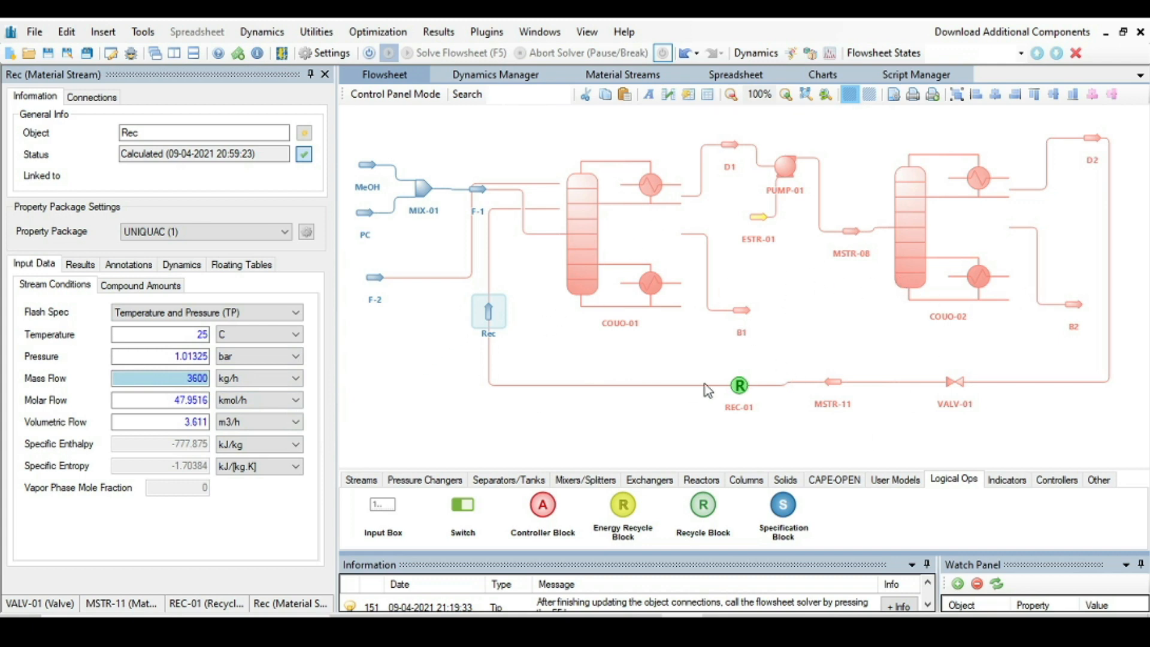
click(153, 288)
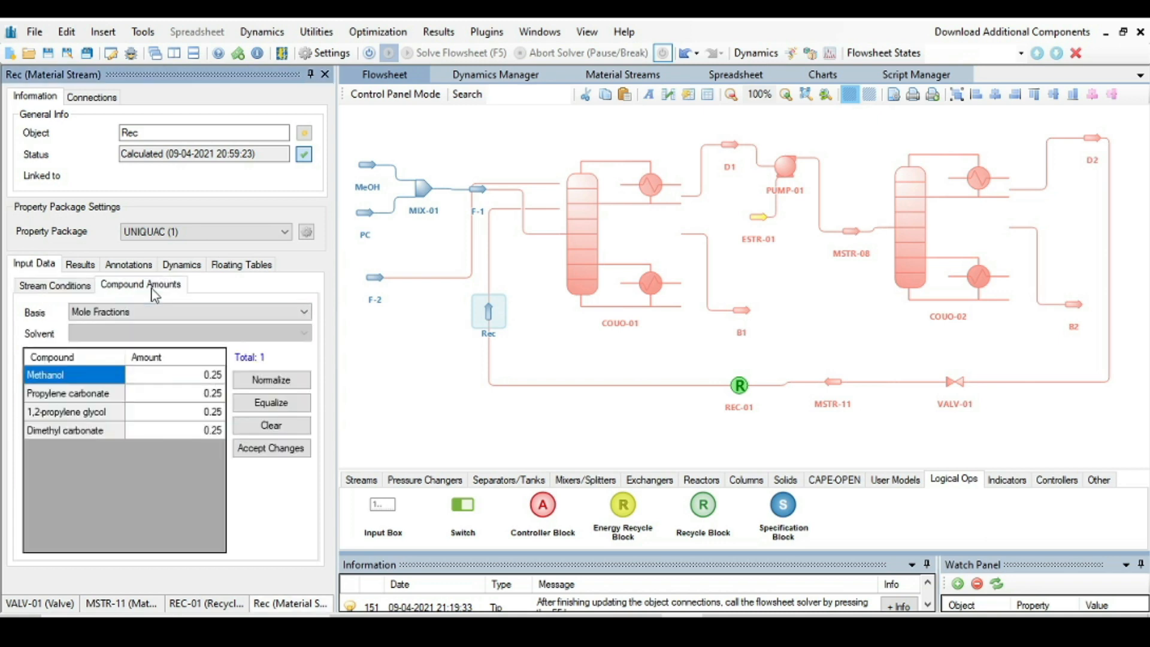
click(217, 375)
text(1)
key(Down)
key(Down)
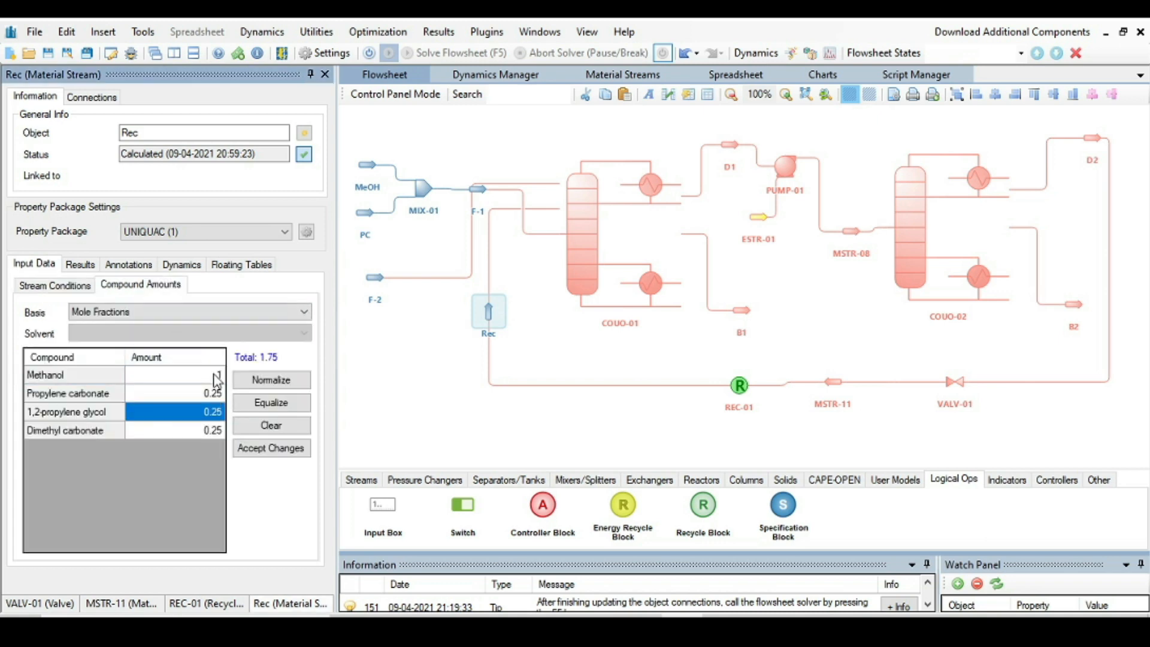
key(Up)
text(0)
key(Return)
text(0)
key(Return)
text(0)
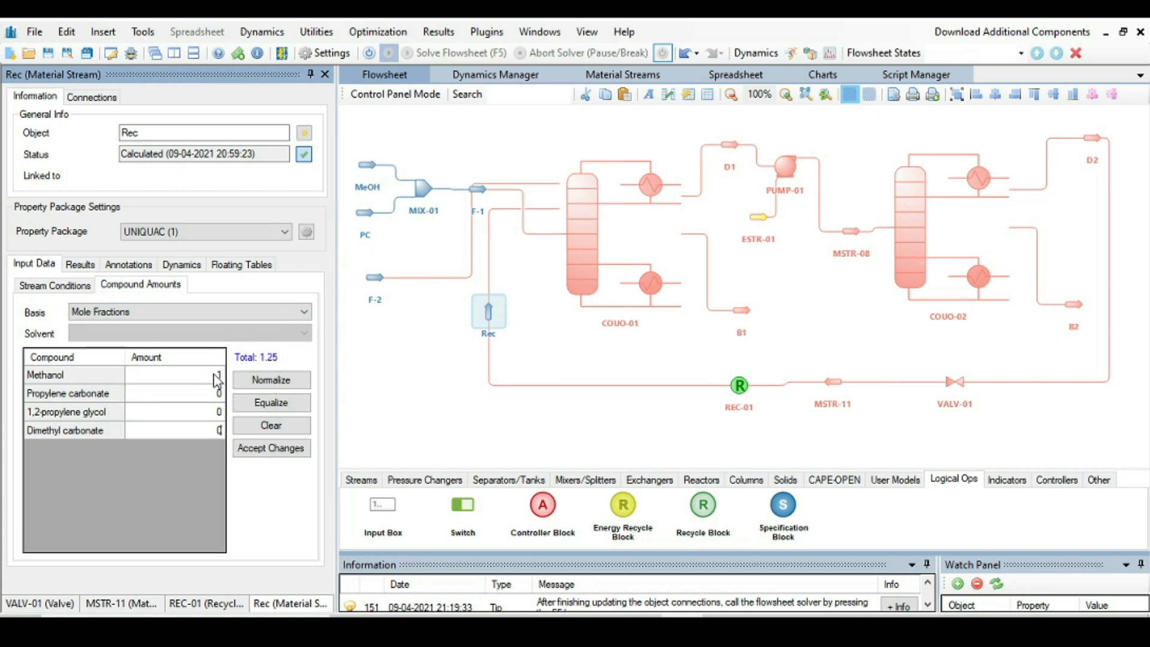
click(273, 448)
Step: Set the Rec stream's molar flow to 90 kmol/h
click(55, 287)
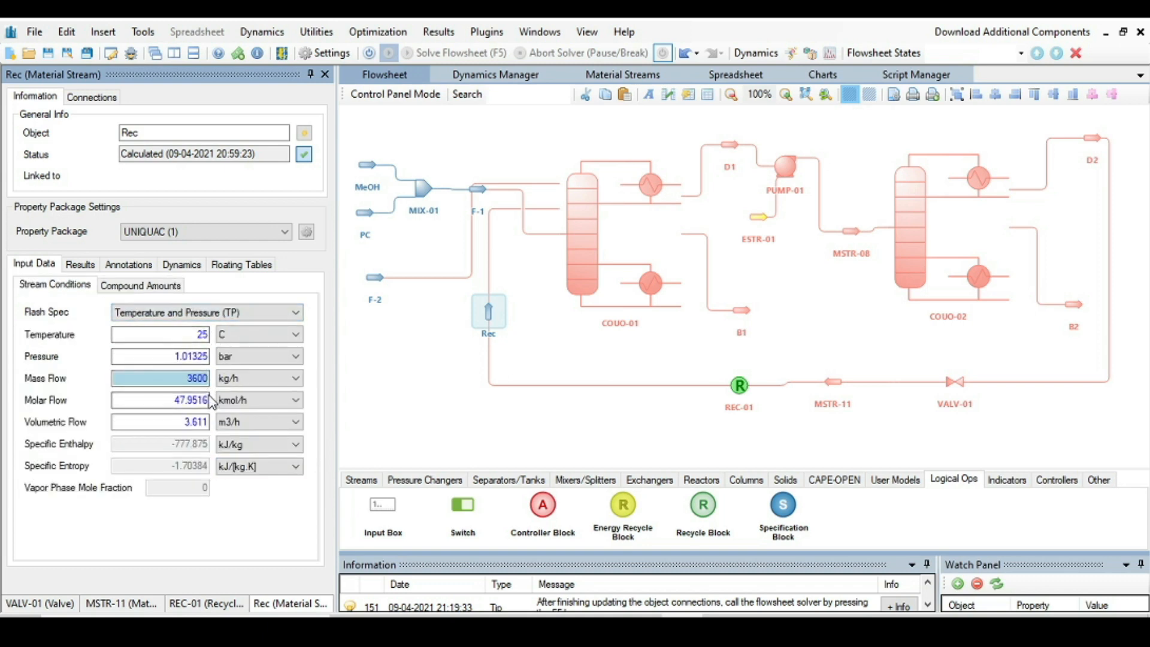
drag(209, 401, 156, 392)
text(90)
key(Return)
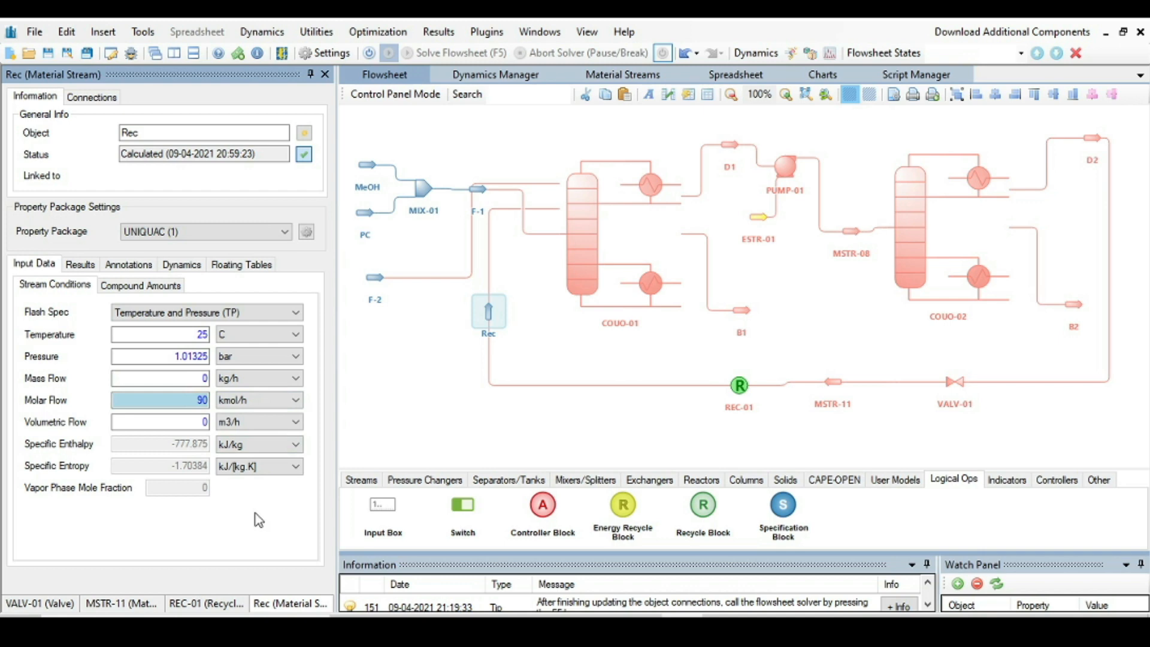
Step: Activate the flowsheet calculator and solve the flowsheet
click(417, 399)
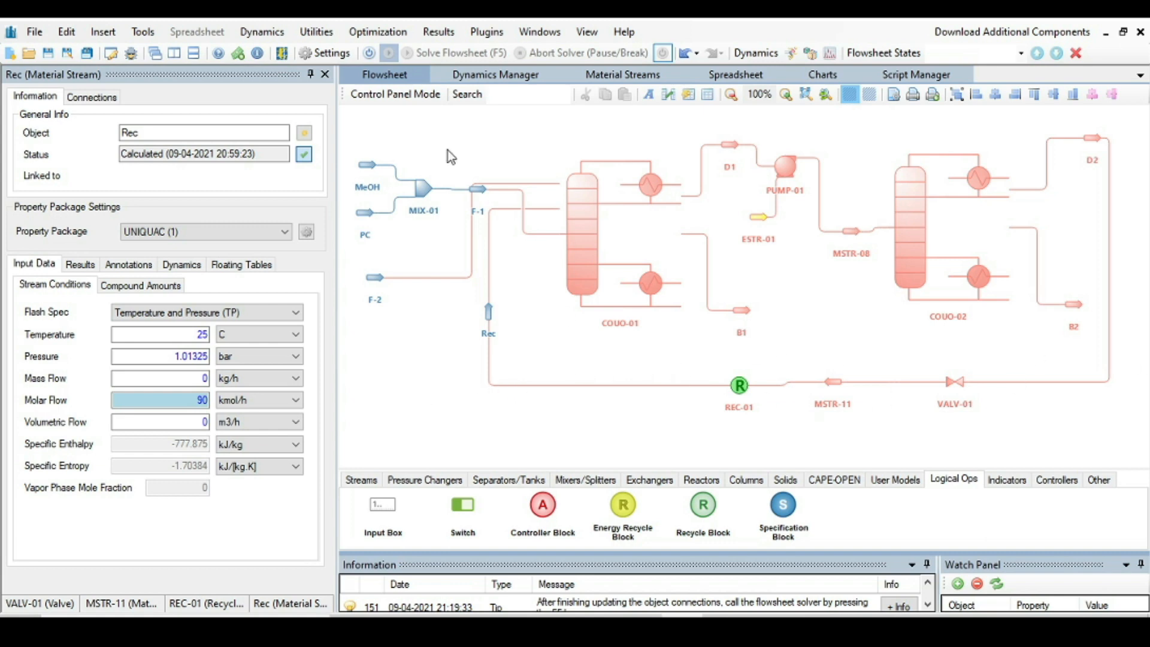
click(371, 53)
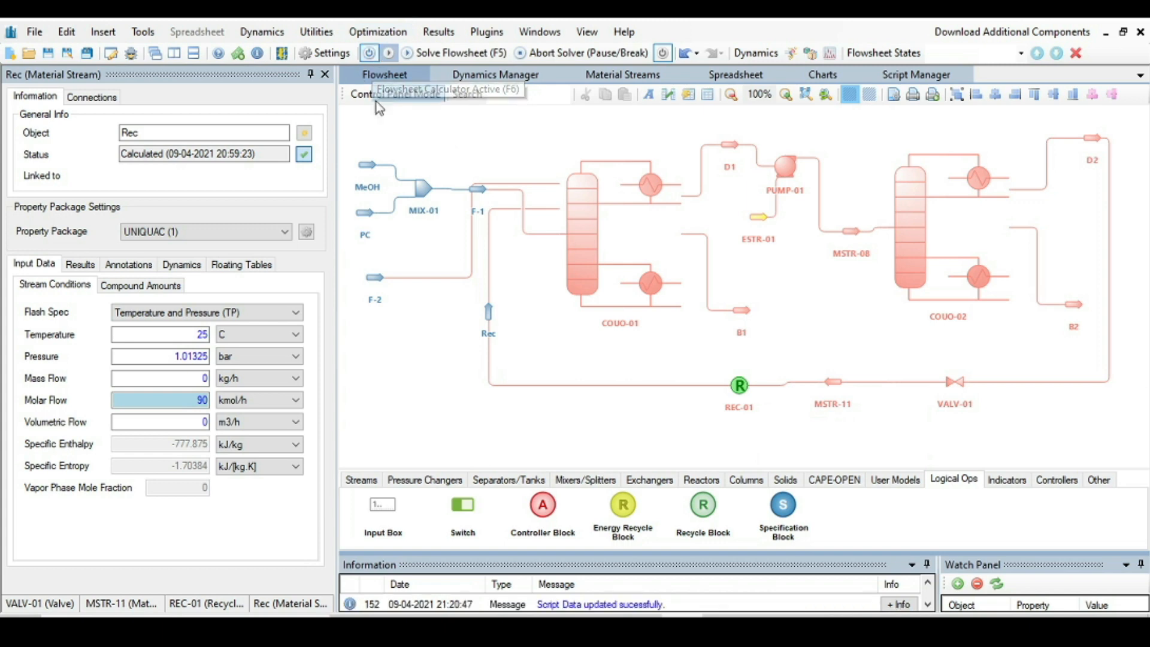
click(433, 52)
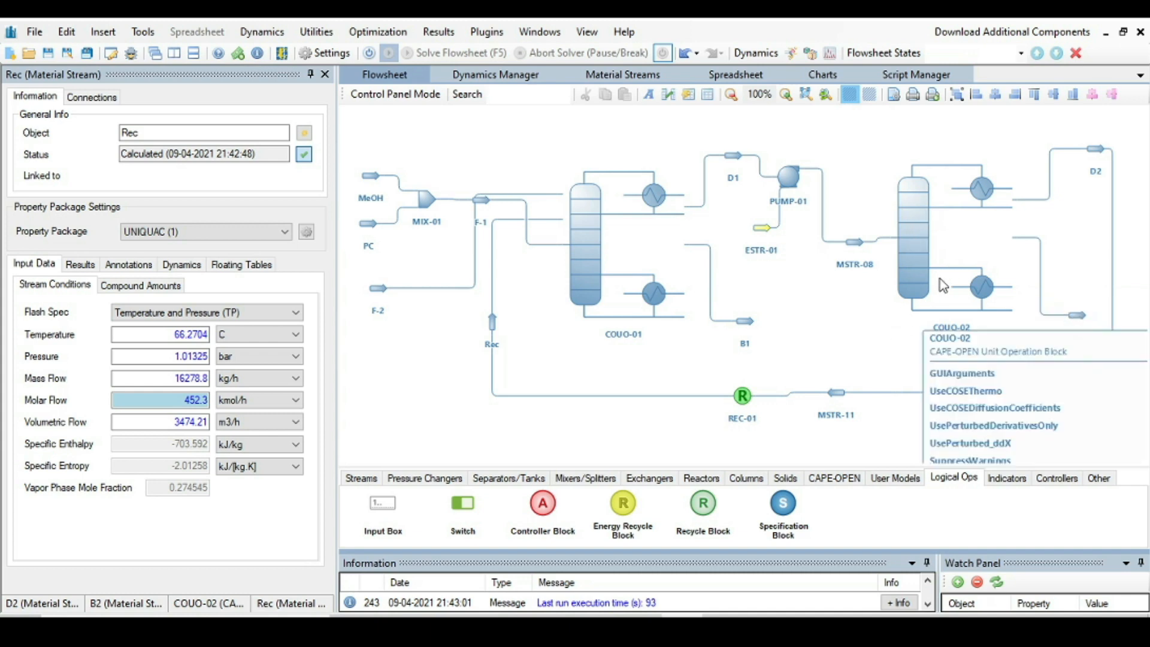
Step: Review COUO-02's stream results and pressure specifications in ChemSep, and close it without saving the input
click(916, 222)
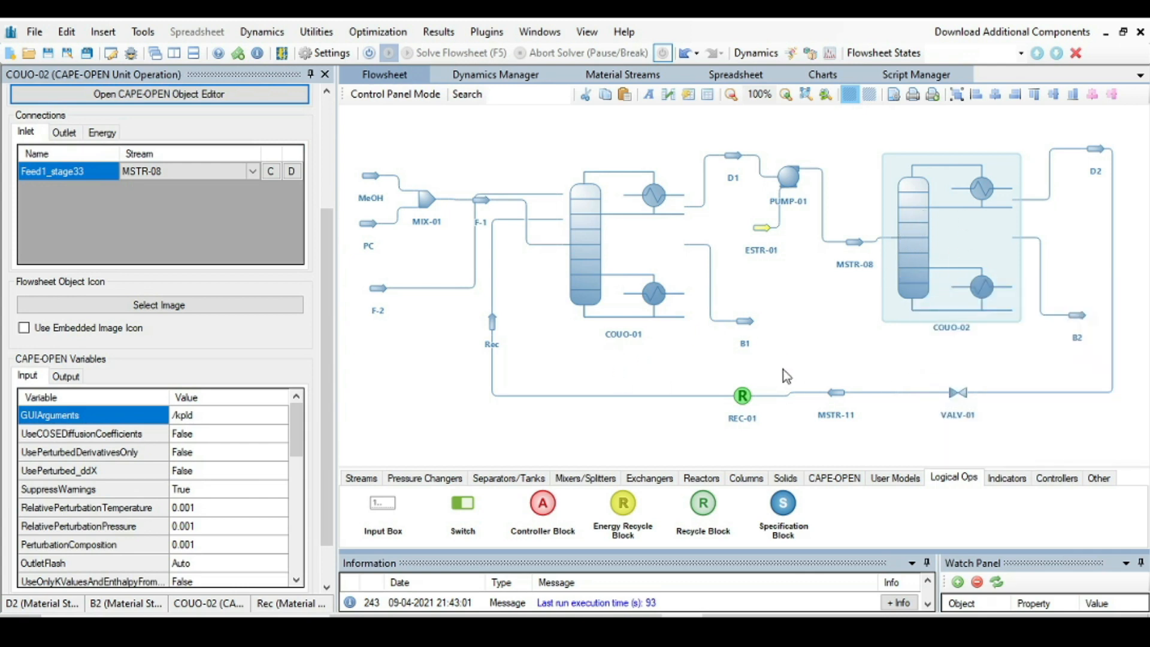
click(137, 95)
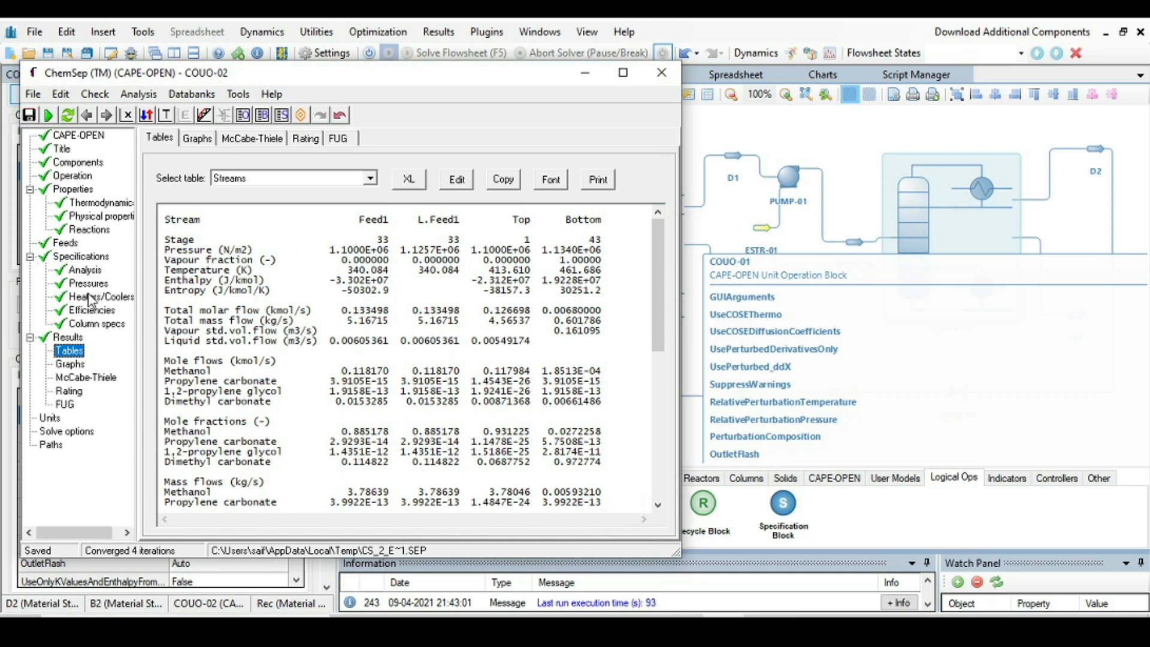
click(89, 283)
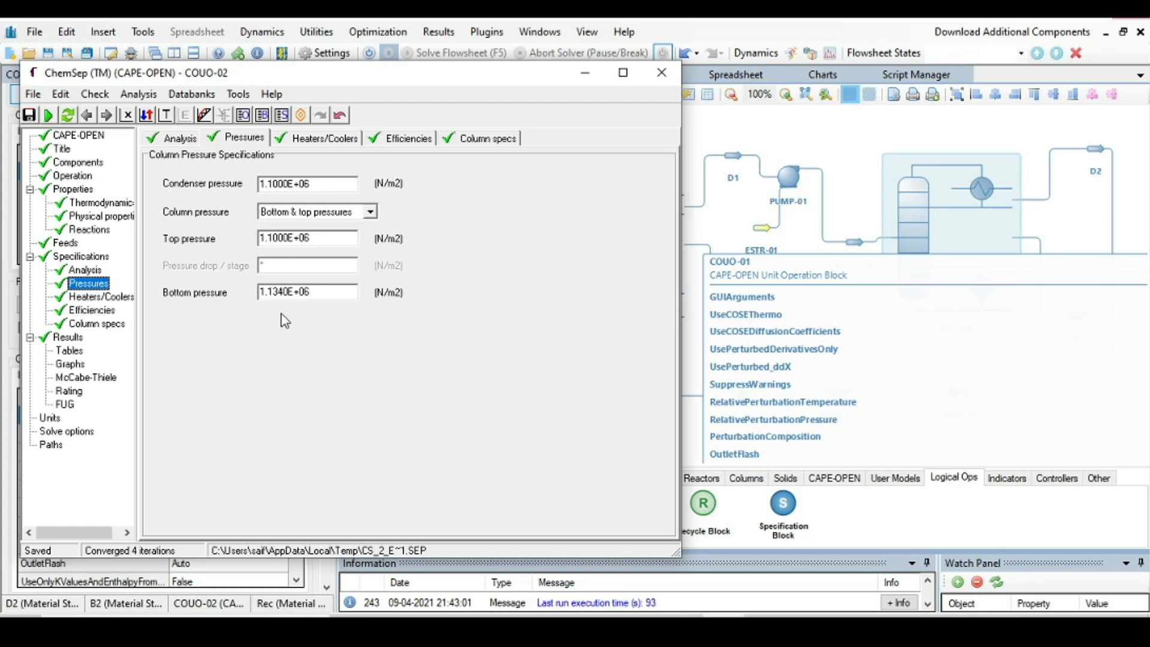
click(662, 73)
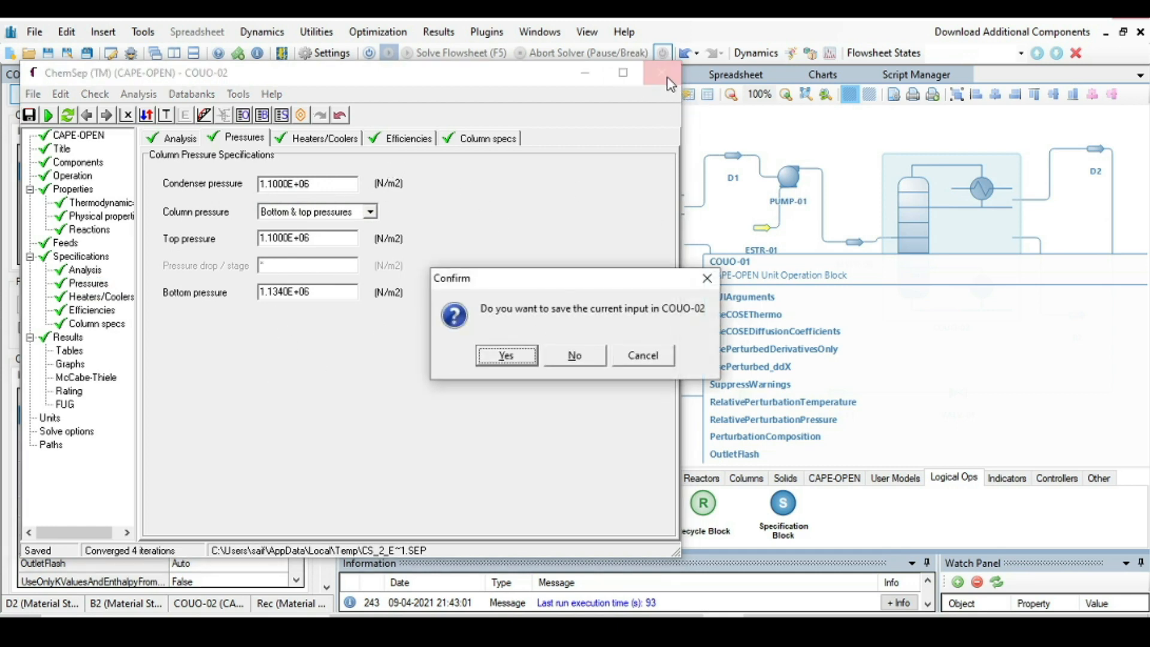
click(572, 356)
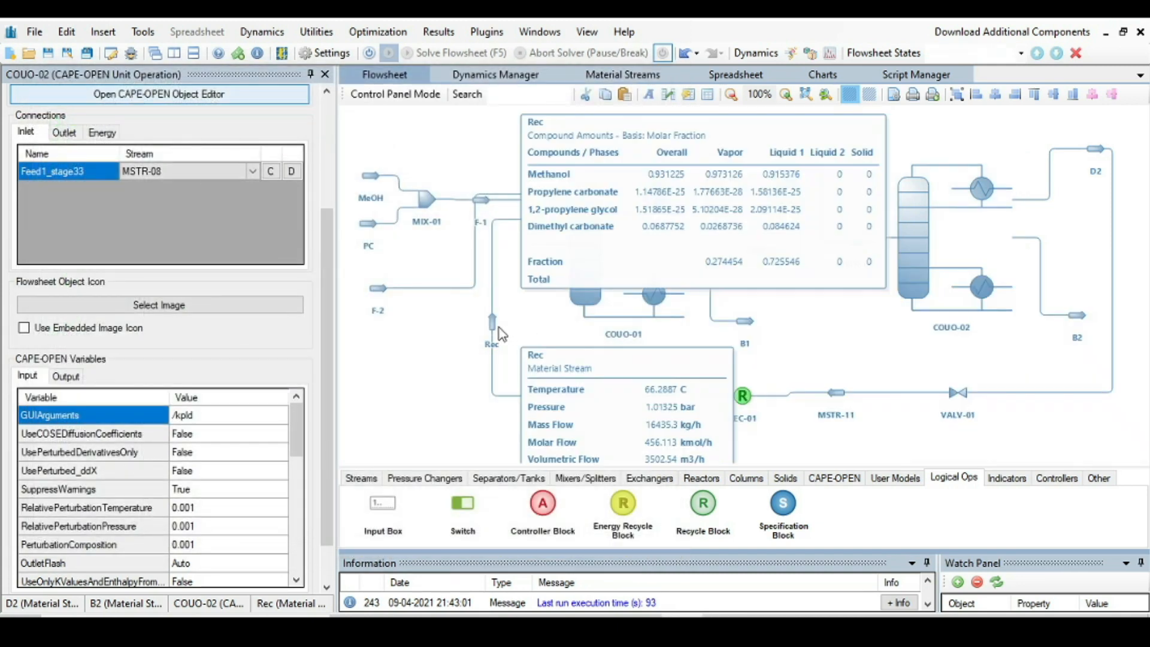
Step: Examine the calculated stream conditions and compound amounts of the Rec stream
mouse_move(502, 334)
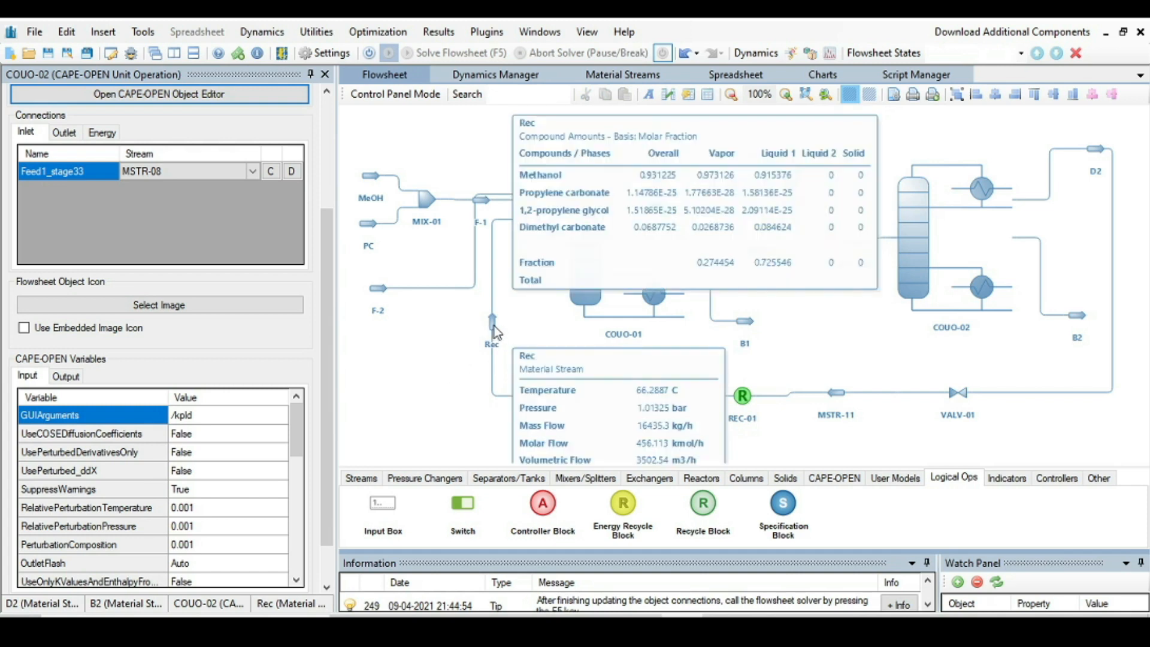
click(494, 331)
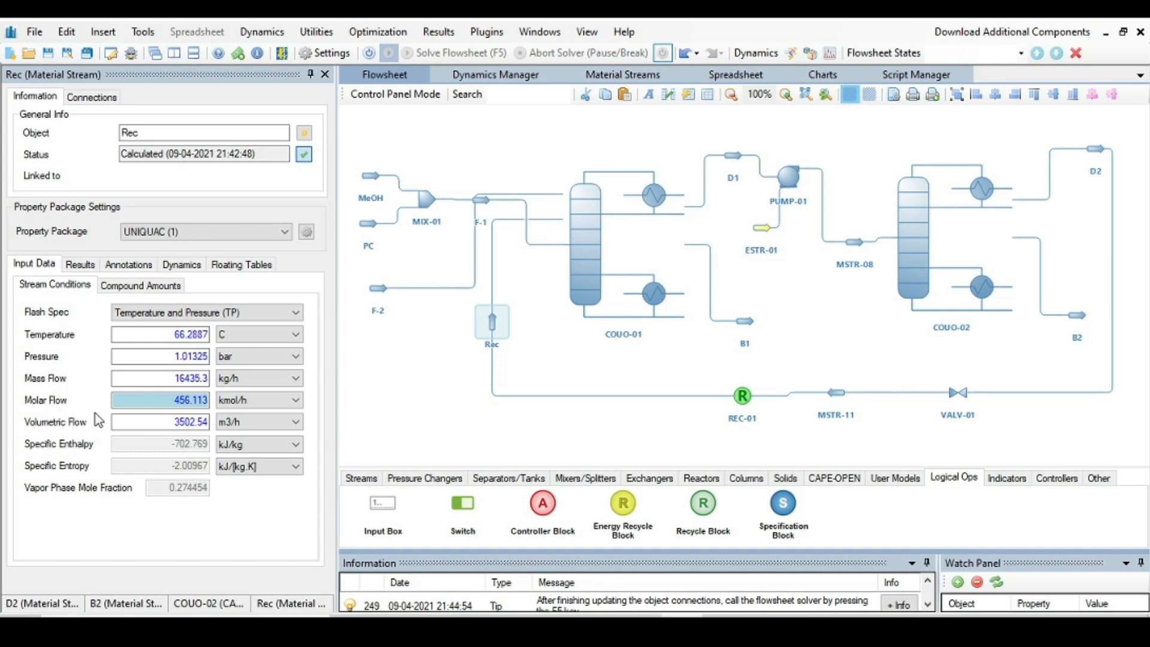
click(138, 285)
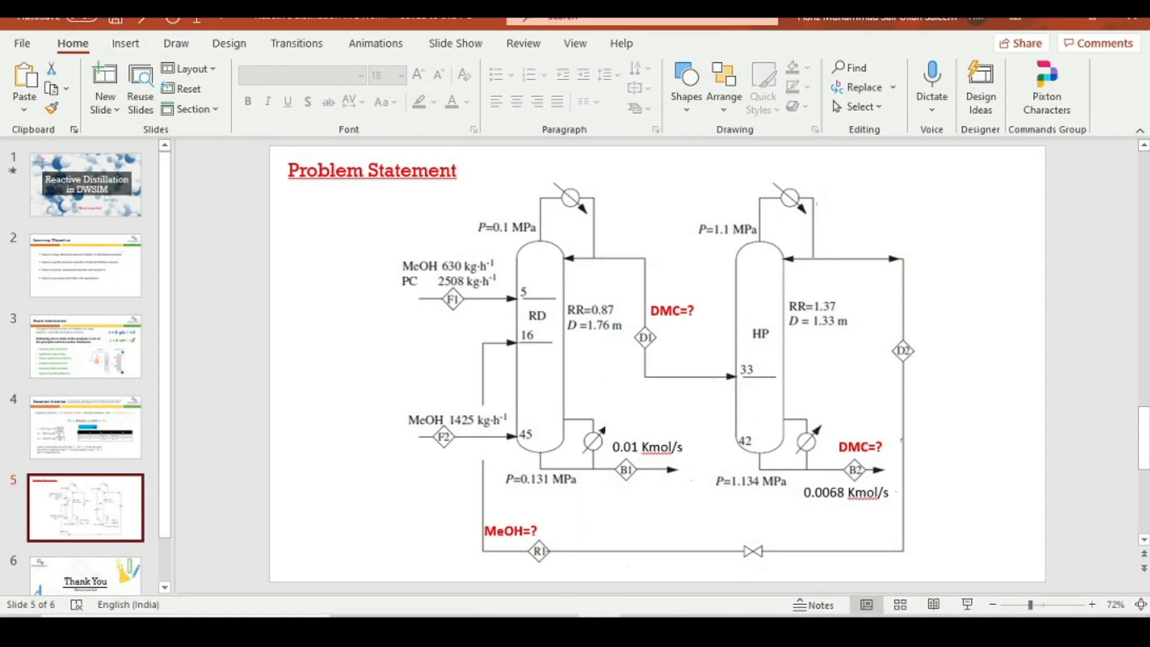
Step: Switch to DWSIM and examine stream D1's conditions and compound amounts, displaying its results on a Mole Flows basis
click(682, 631)
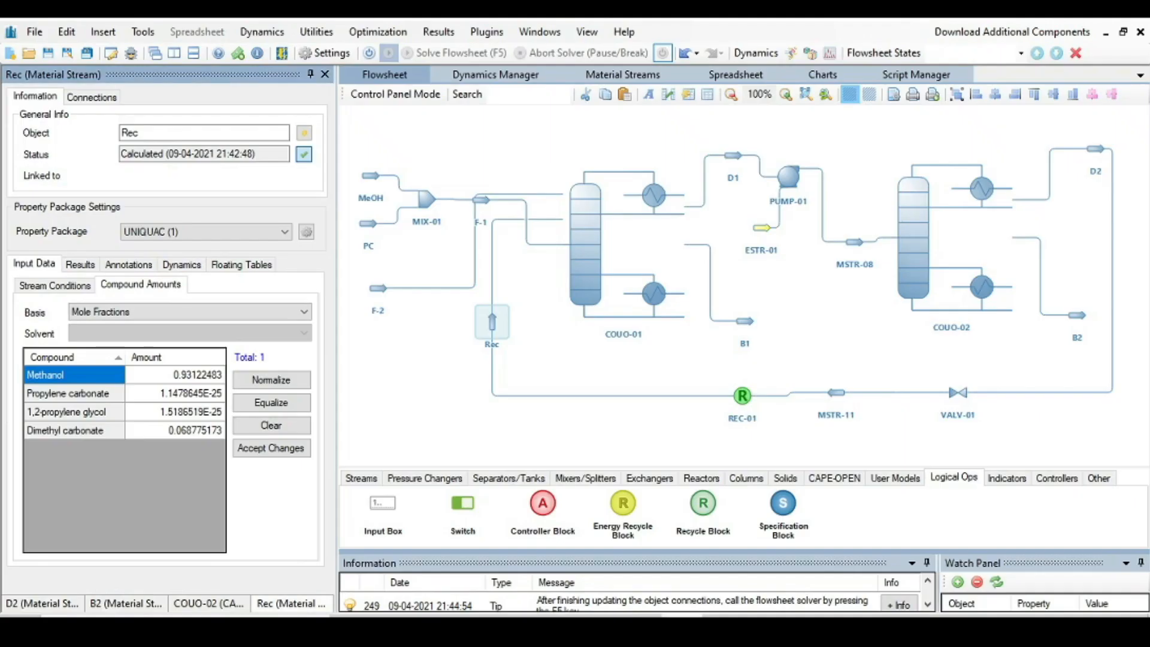
click(735, 161)
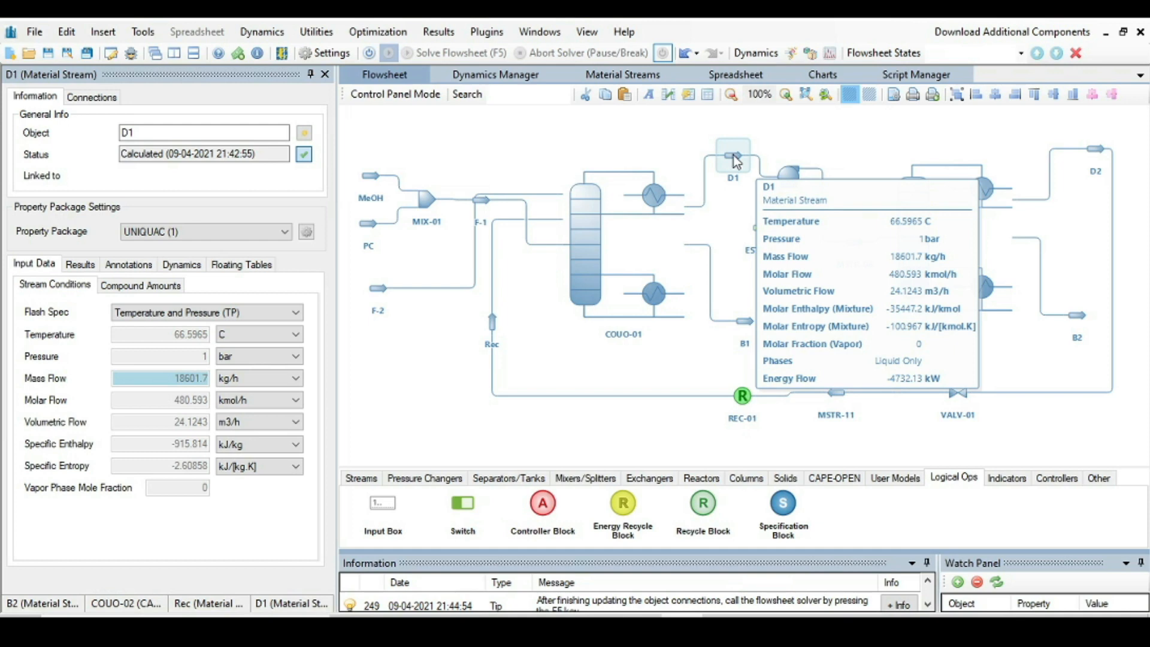
click(169, 287)
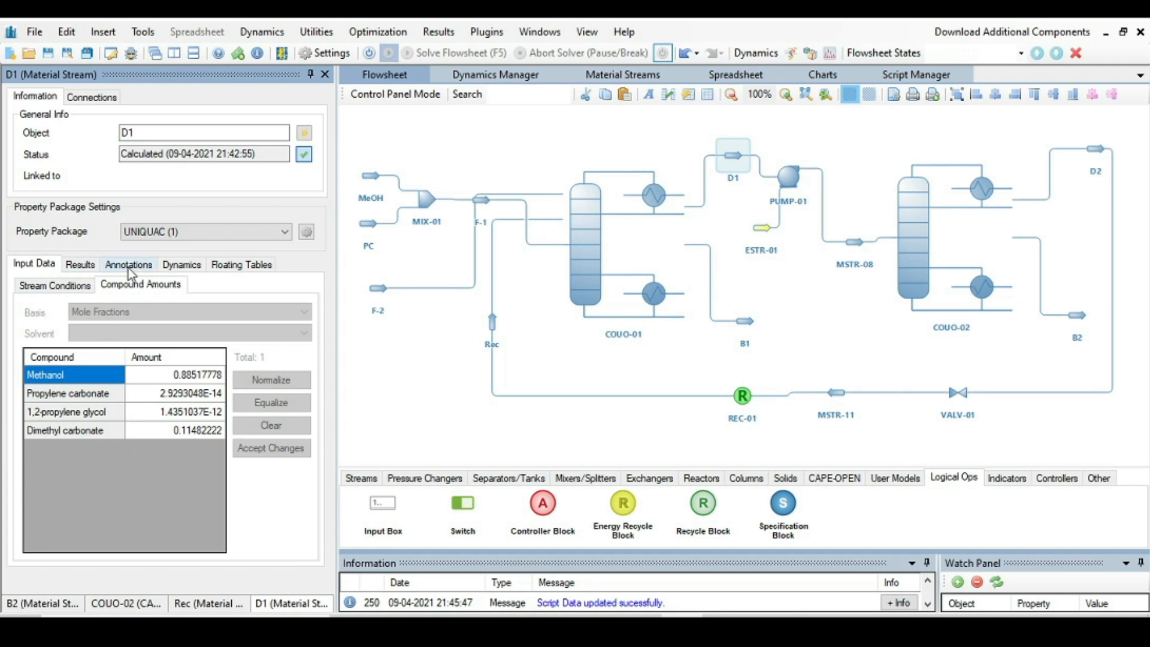
click(80, 264)
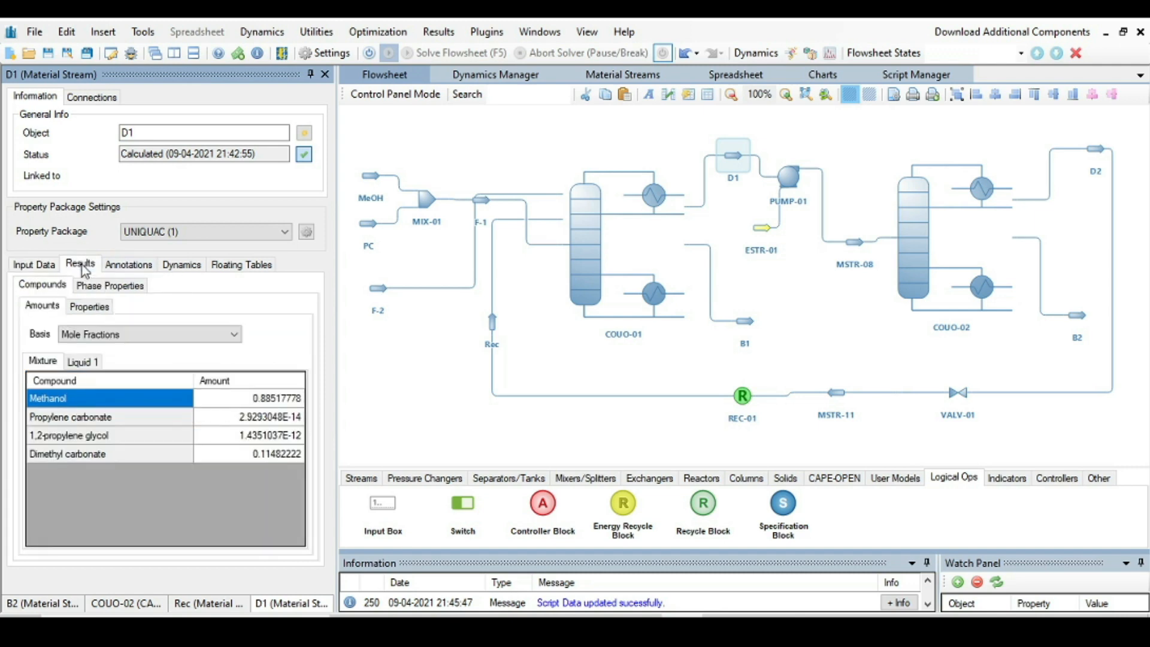
click(234, 337)
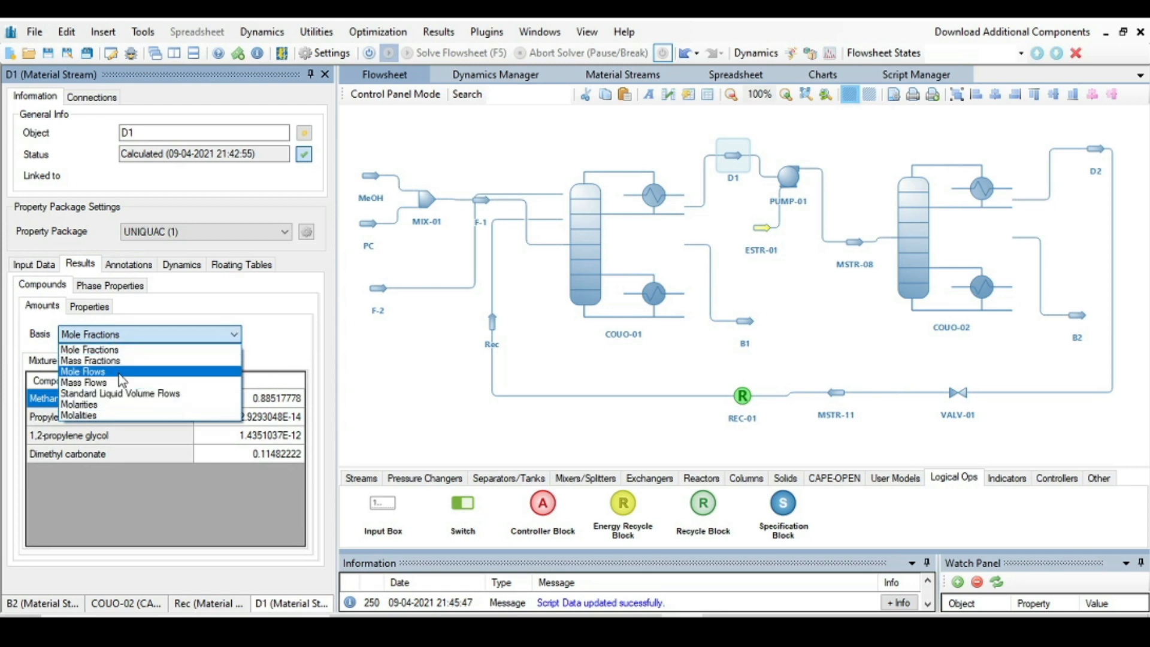
click(83, 372)
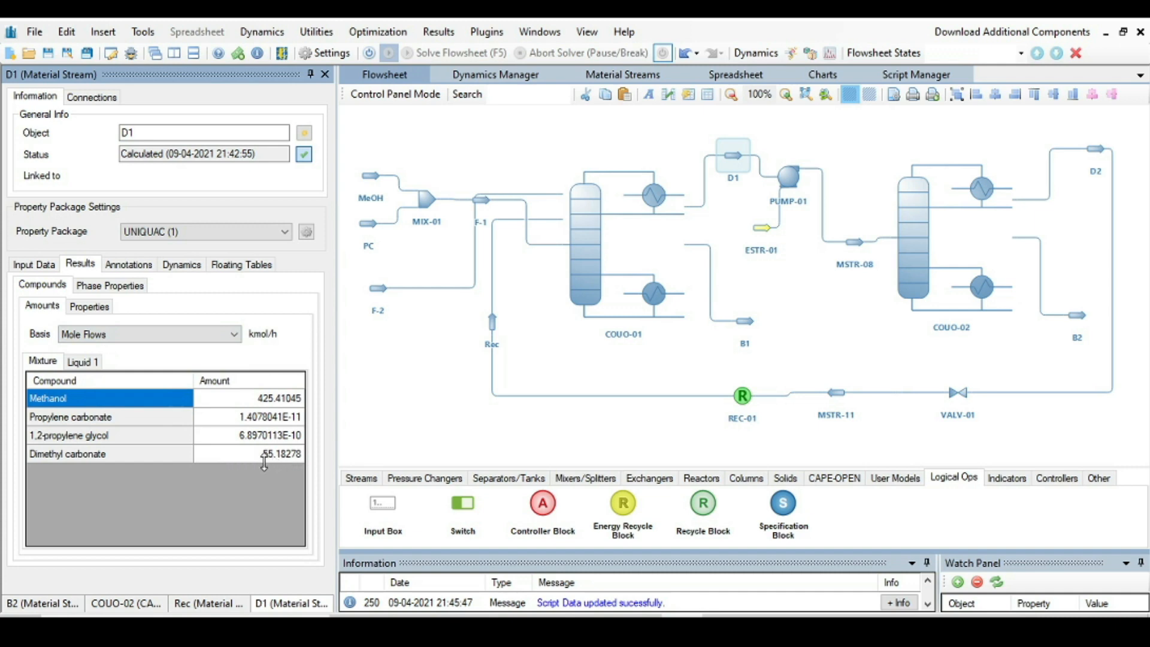
Step: Examine stream B2's compound results as mole fractions and on a Mole Flows basis
click(1076, 324)
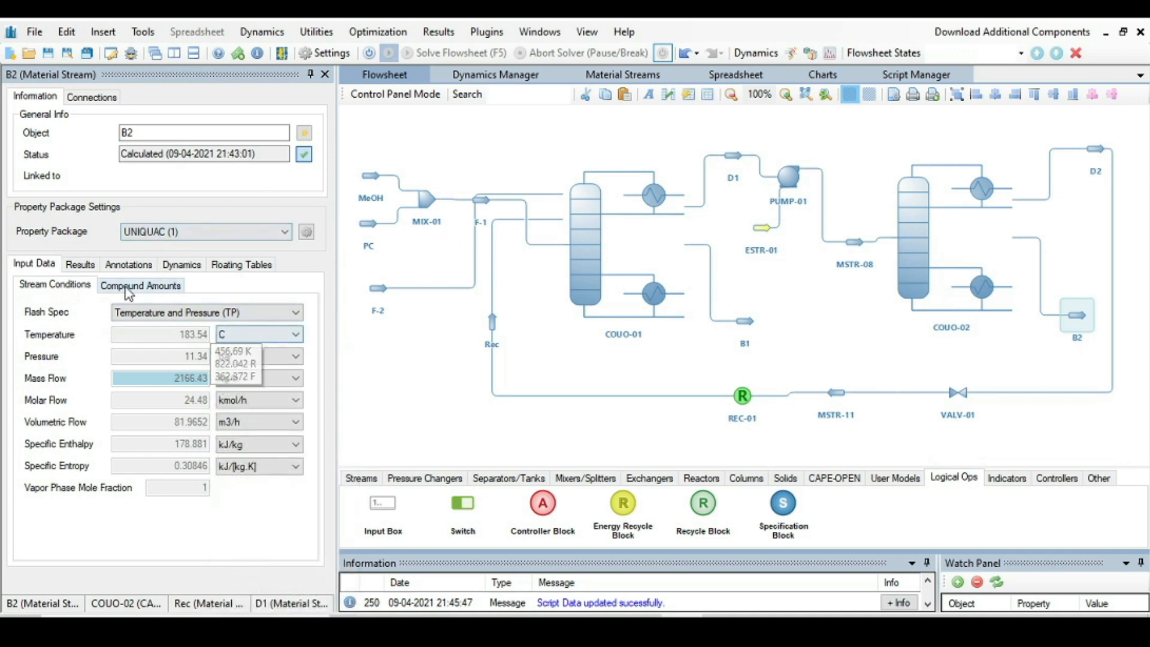
click(80, 264)
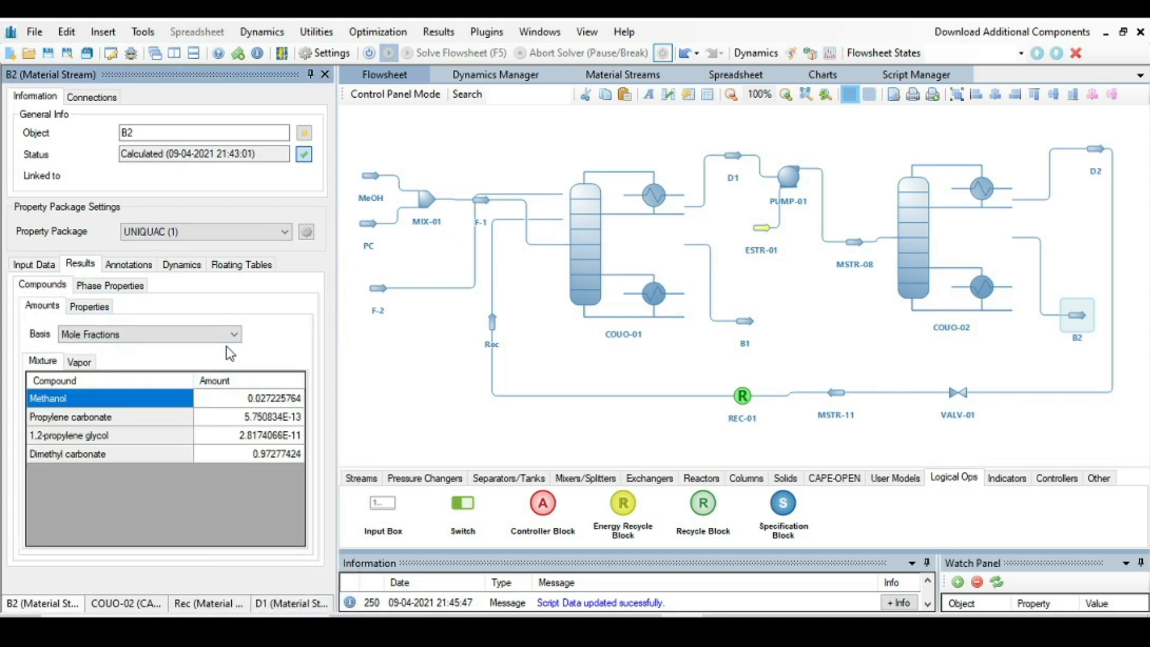
click(239, 335)
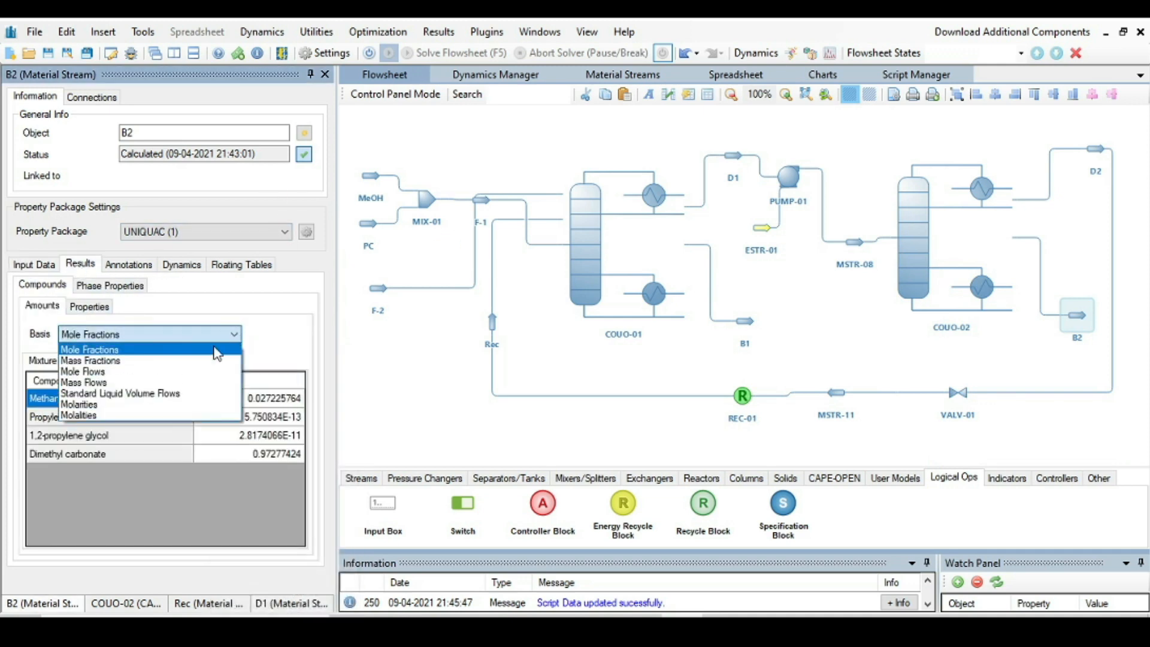
click(280, 358)
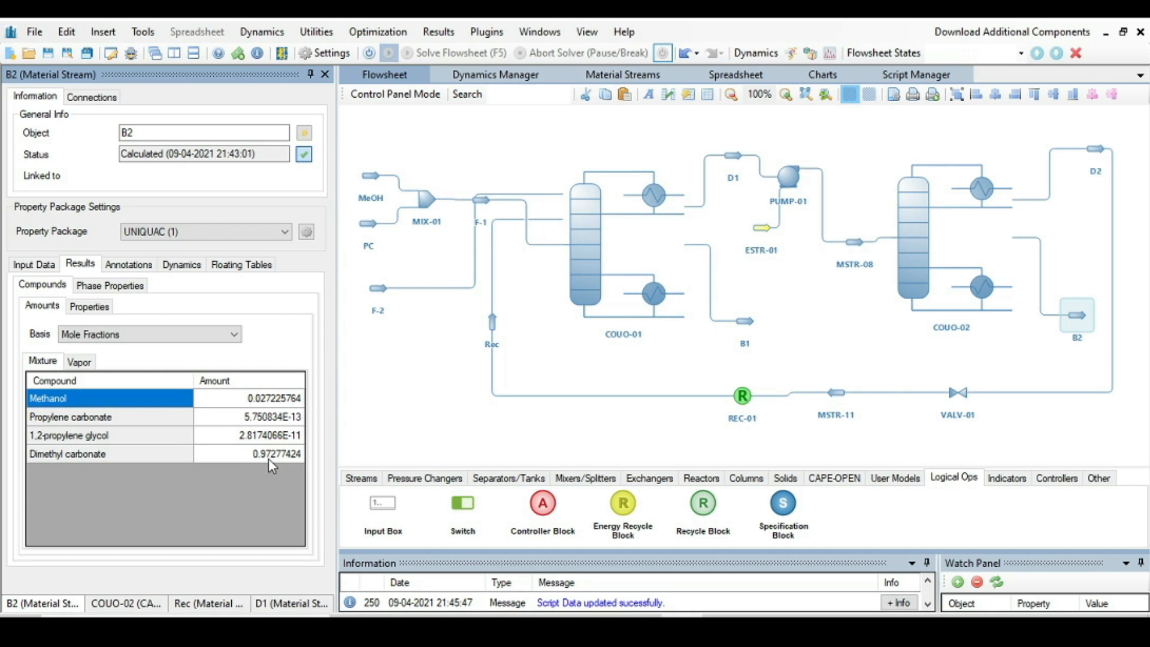
click(239, 336)
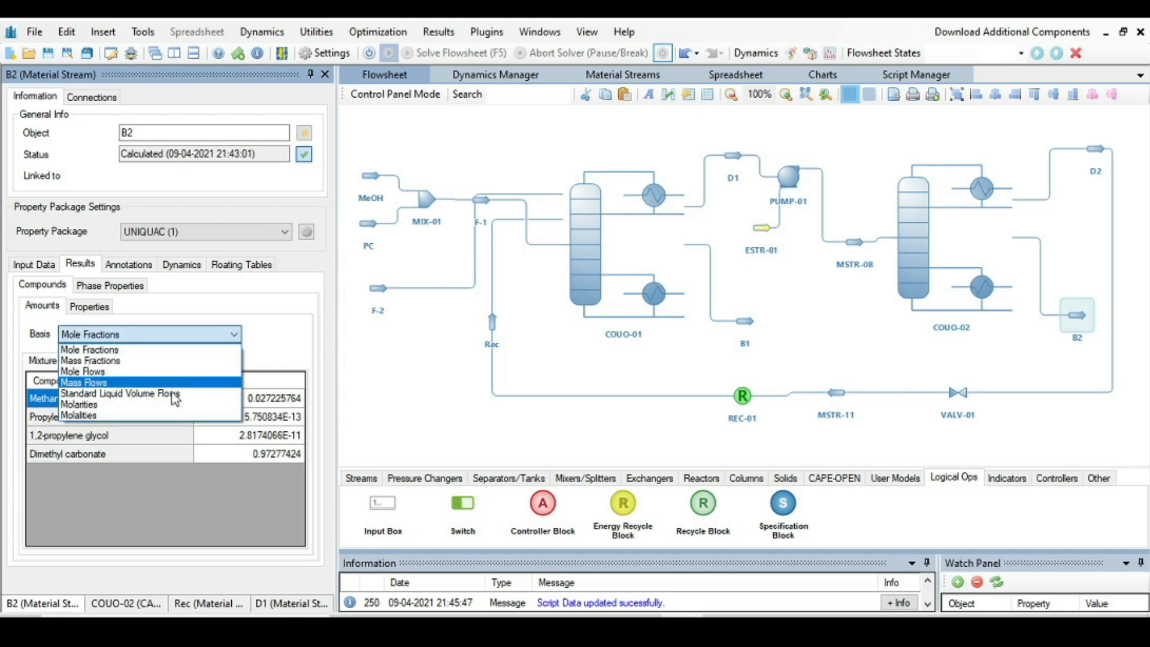
click(124, 370)
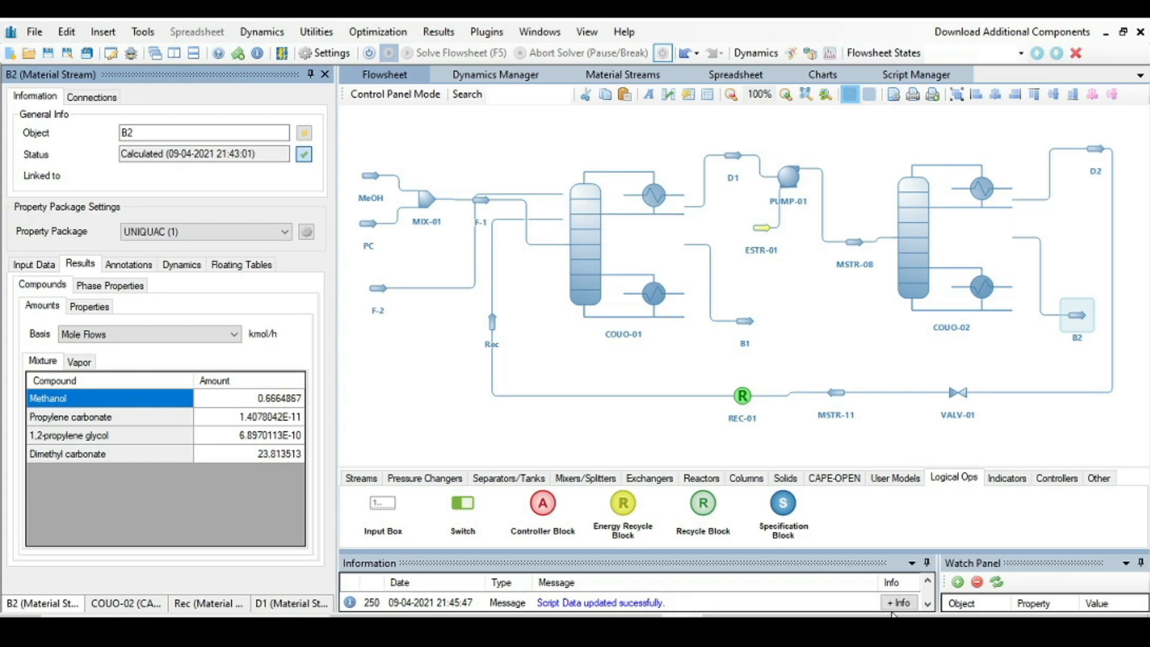
click(642, 628)
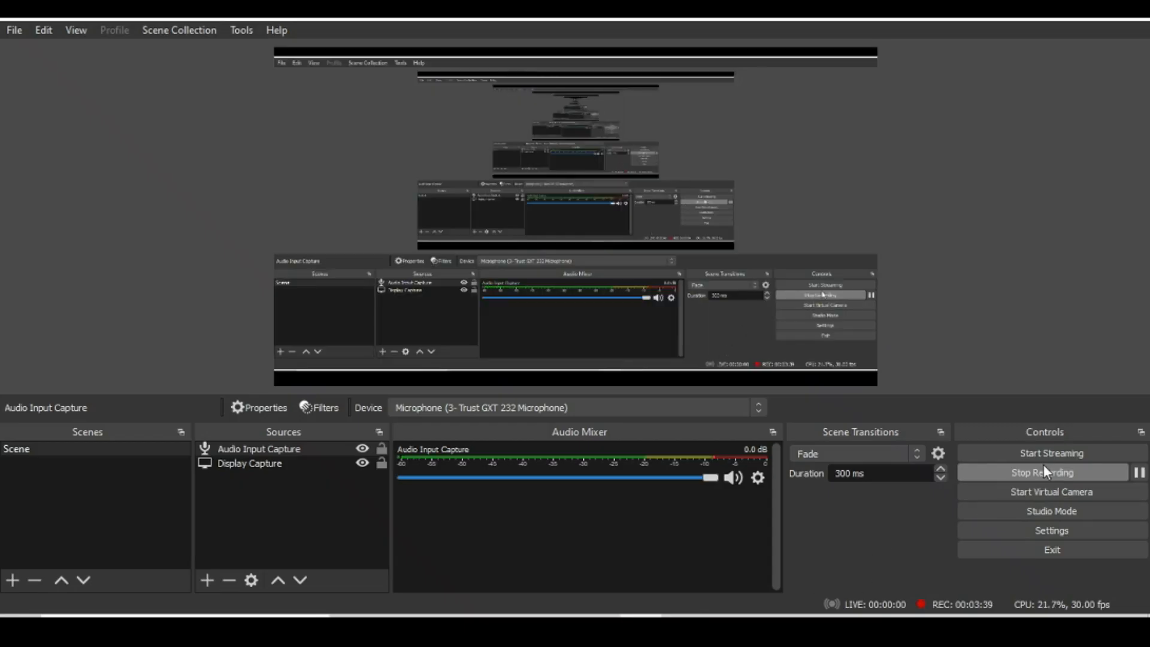